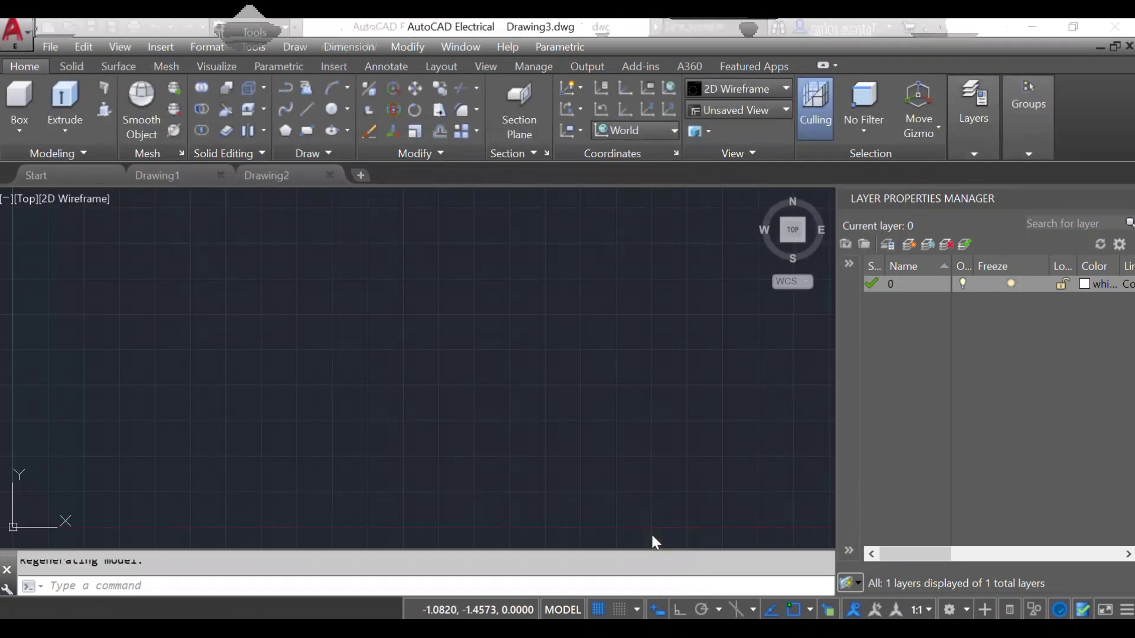
- Close the Drawing2 and Drawing1 drawings, leaving only Drawing3 open
click(330, 174)
click(219, 174)
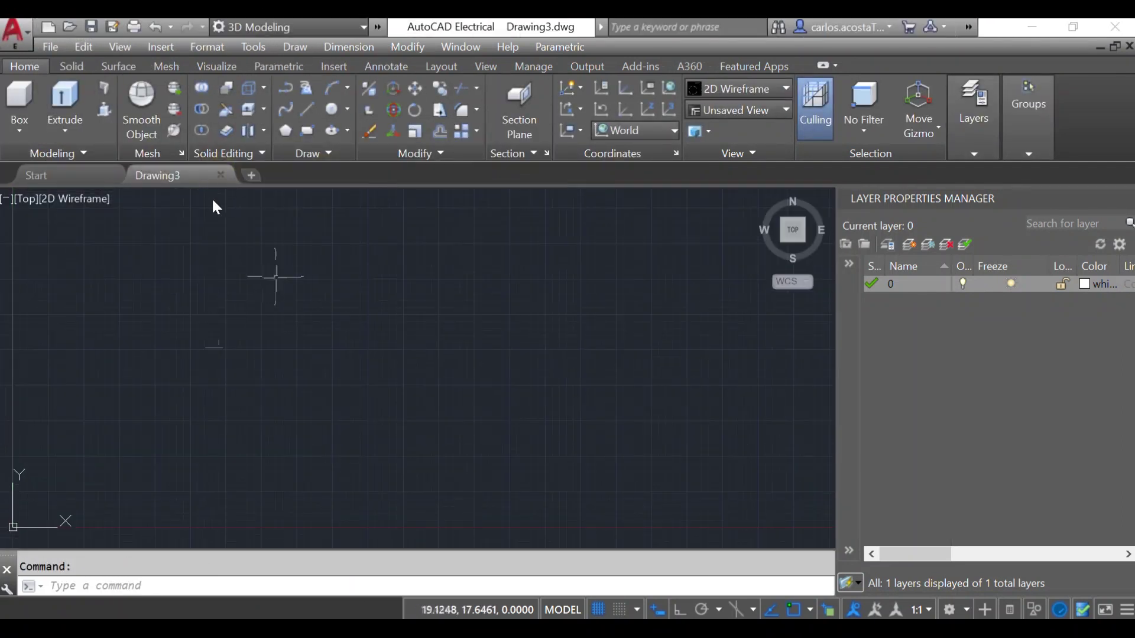
- Open the drawing units settings, choose Inches as the insertion scale and accept them
click(21, 41)
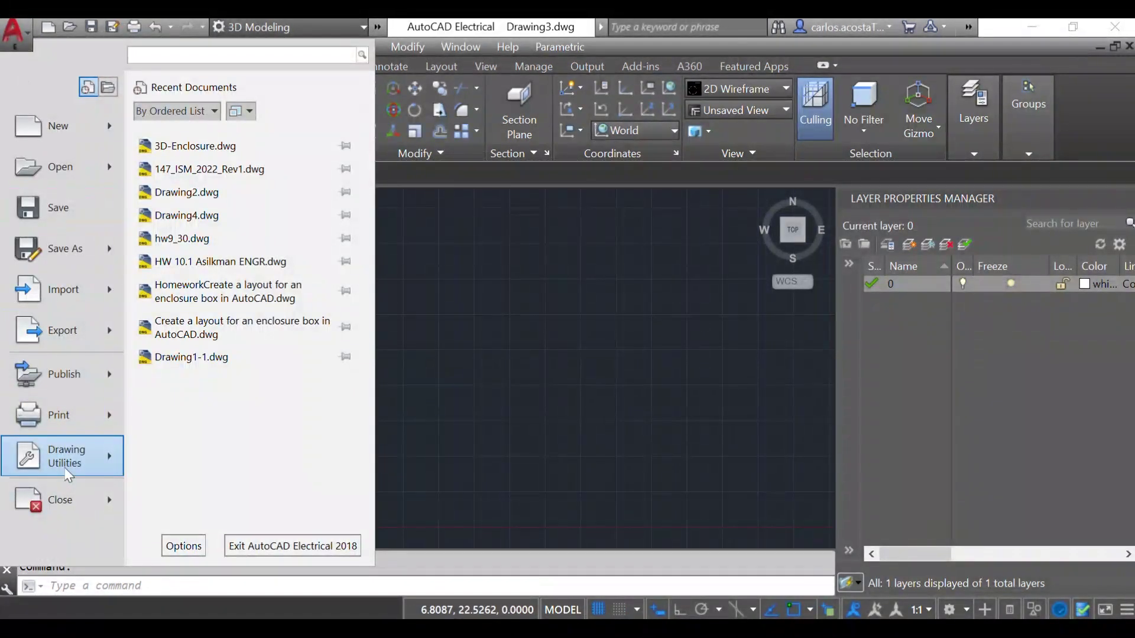
mouse_move(65, 467)
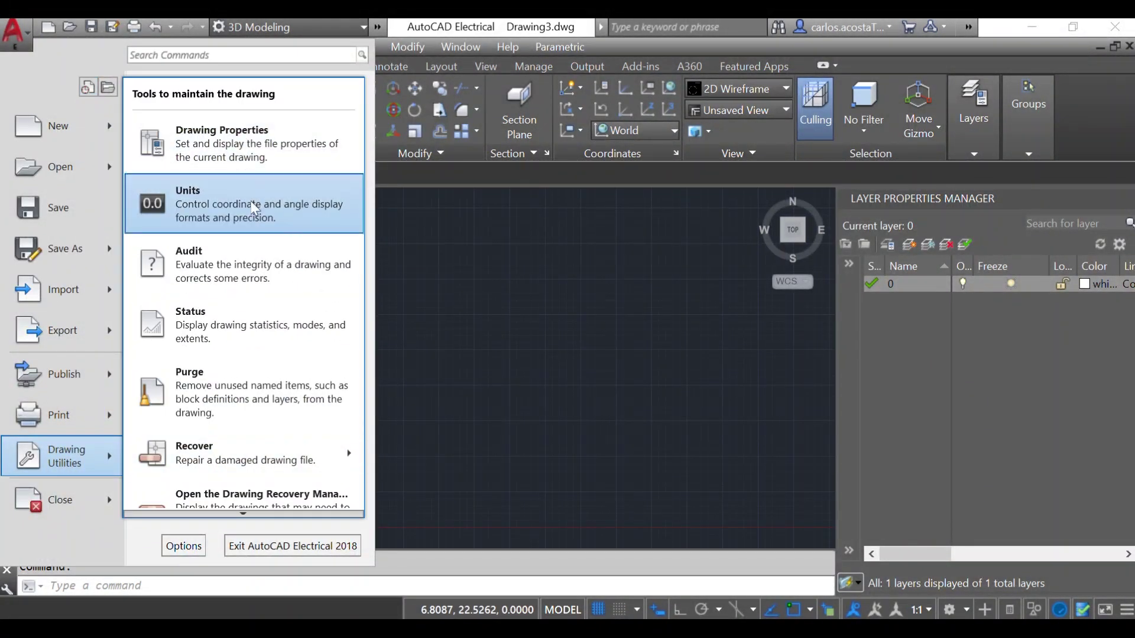
click(253, 204)
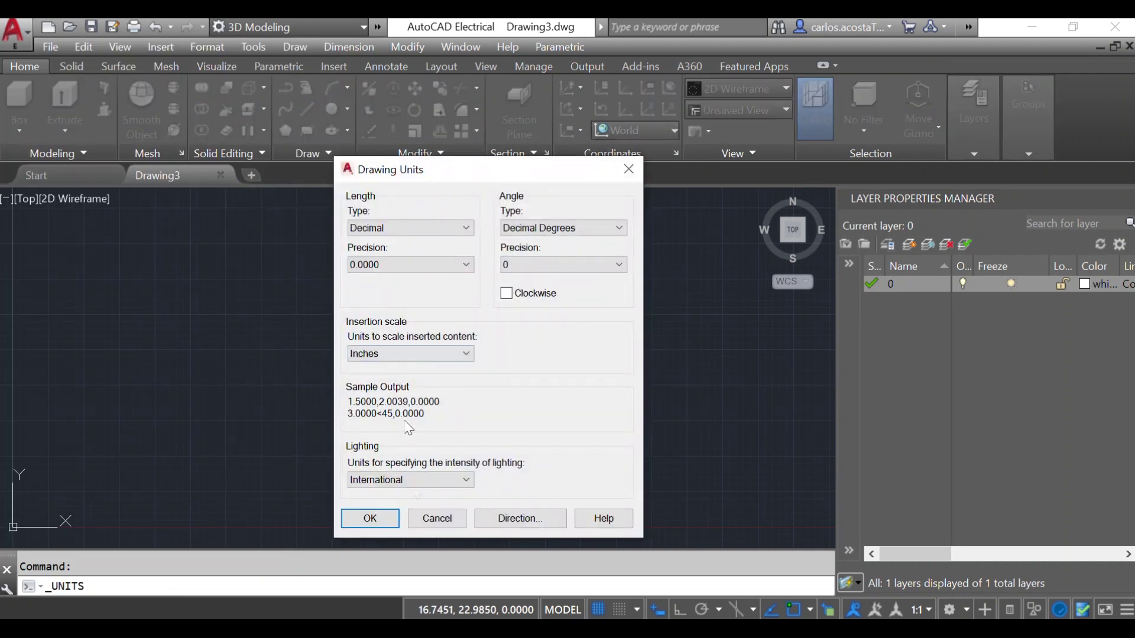
click(413, 355)
click(413, 355)
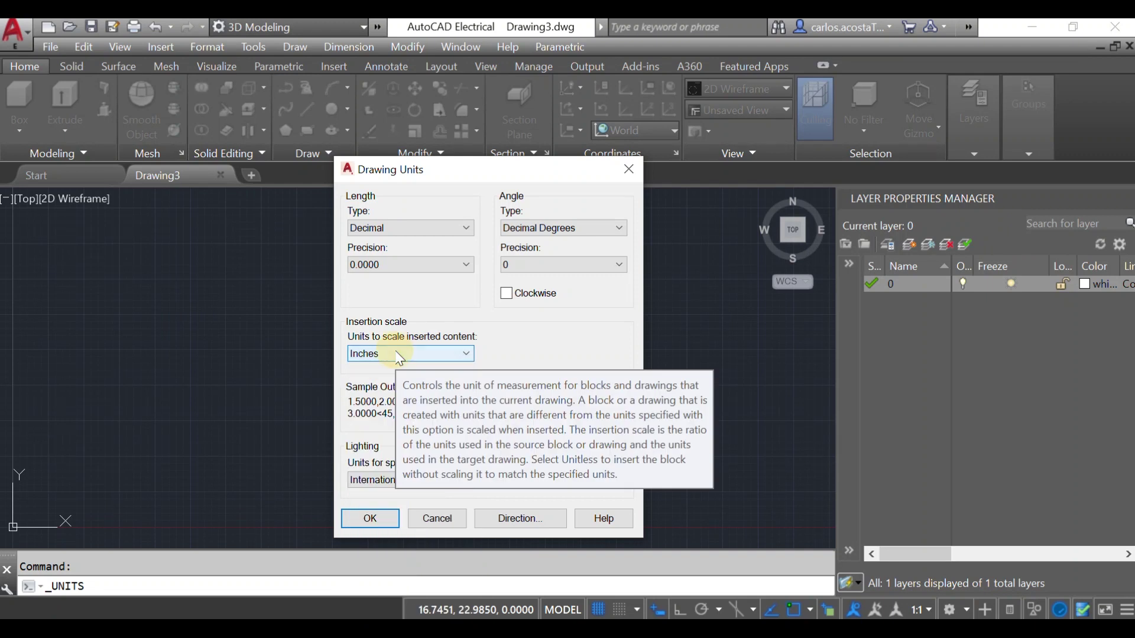
click(376, 515)
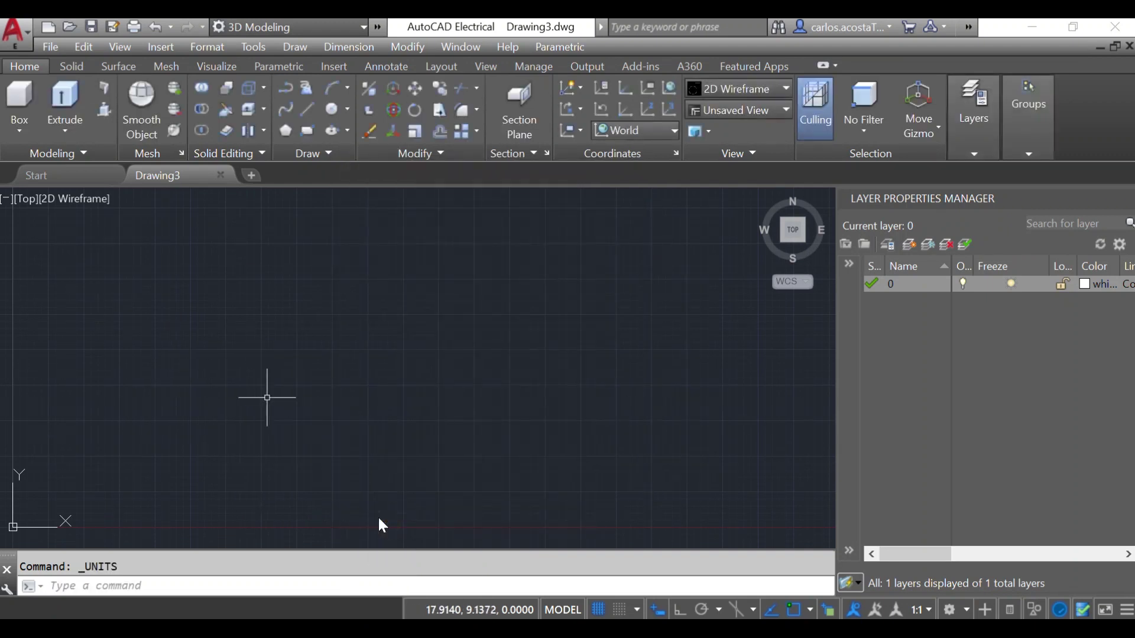
- Import the cu_cdaq_9188xt file from the cu_cdaq_9188xt_stp folder into the drawing
scroll(273, 296, down, 2)
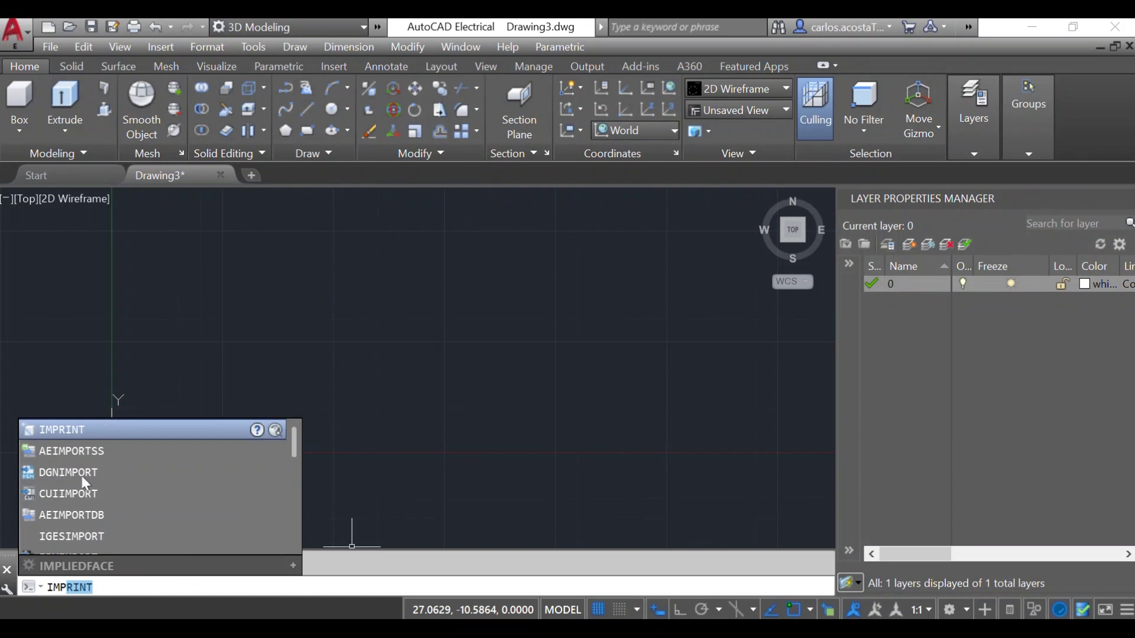
click(12, 25)
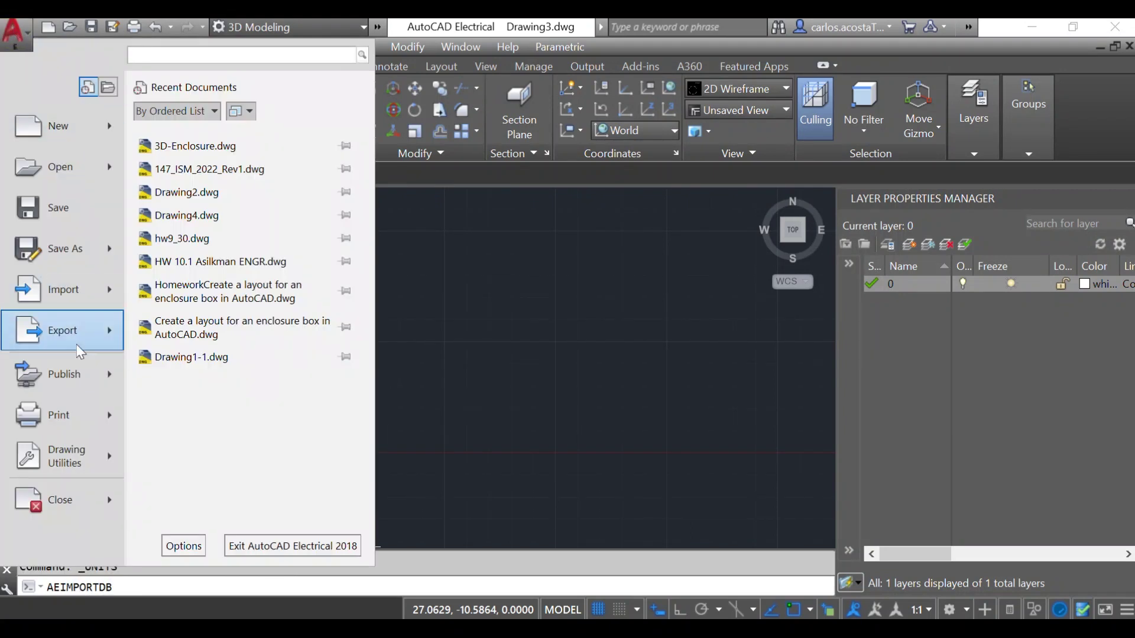
click(458, 338)
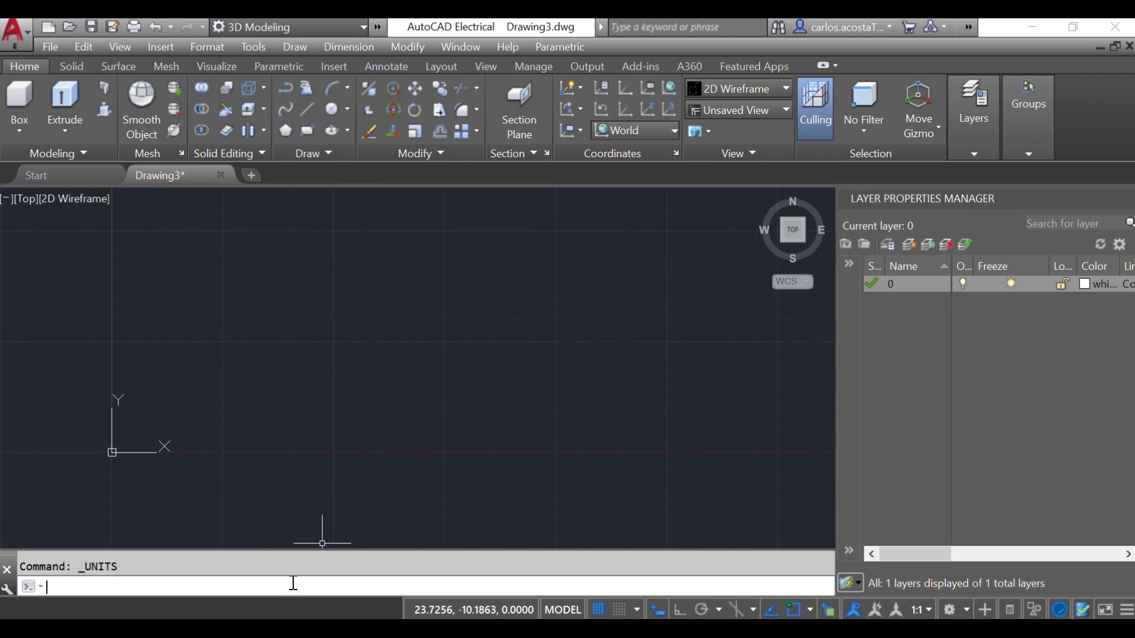
text(impor)
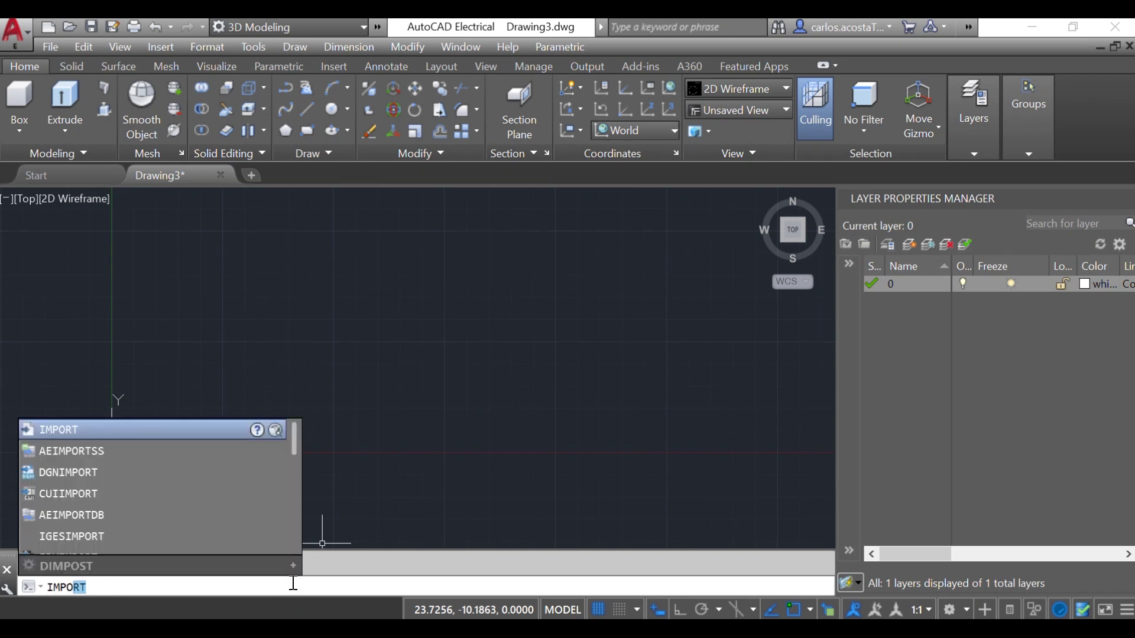
key(Return)
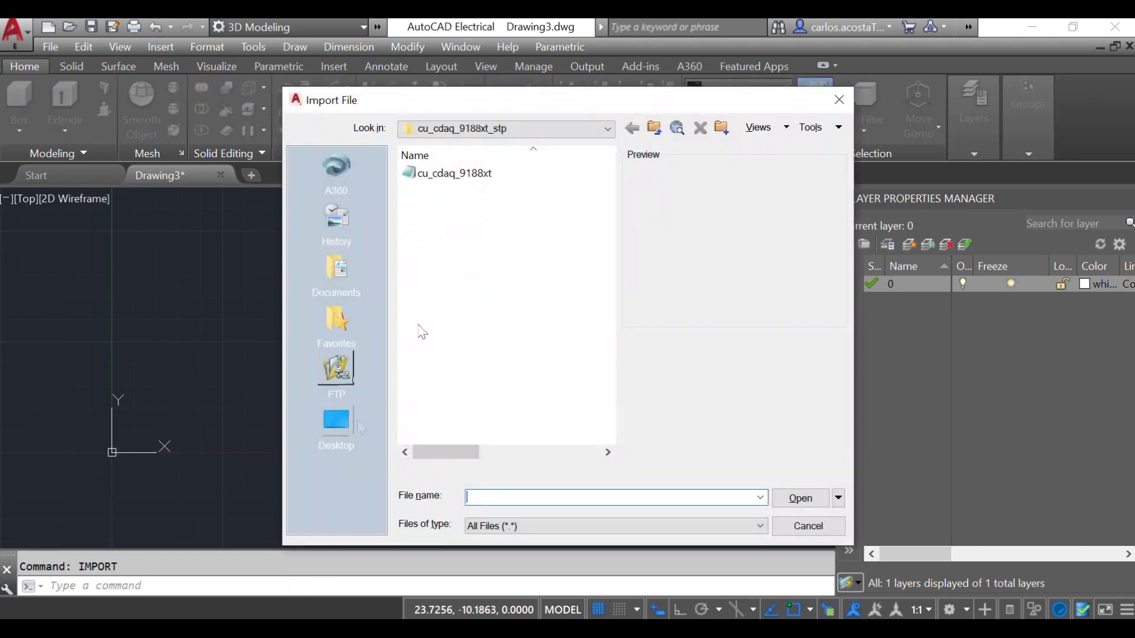
click(491, 173)
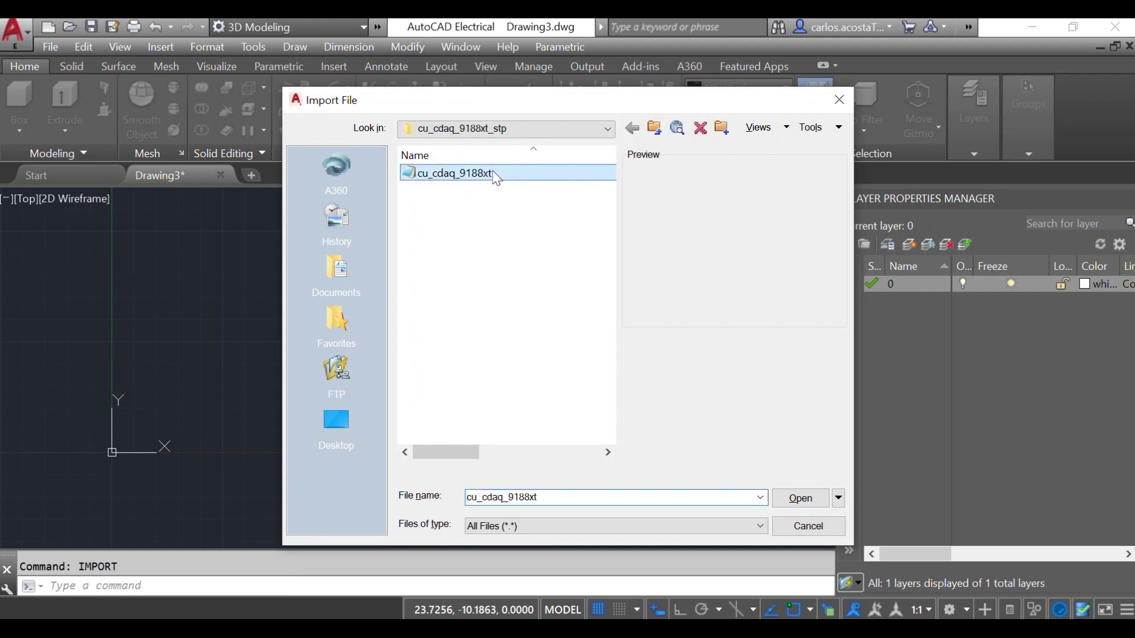
click(802, 500)
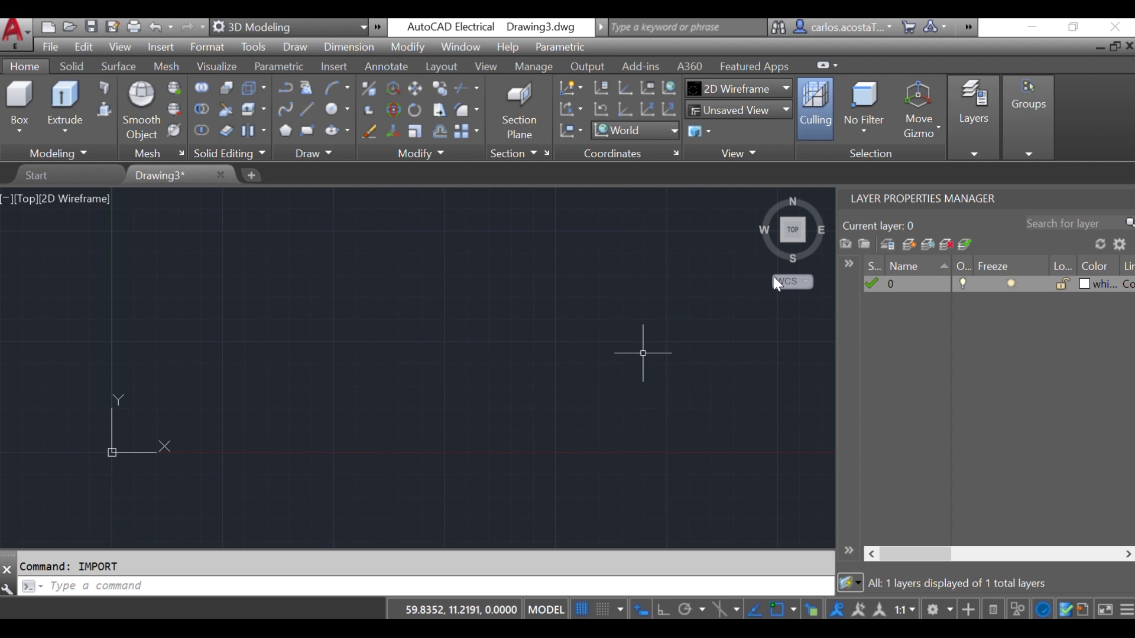
scroll(467, 450, down, 2)
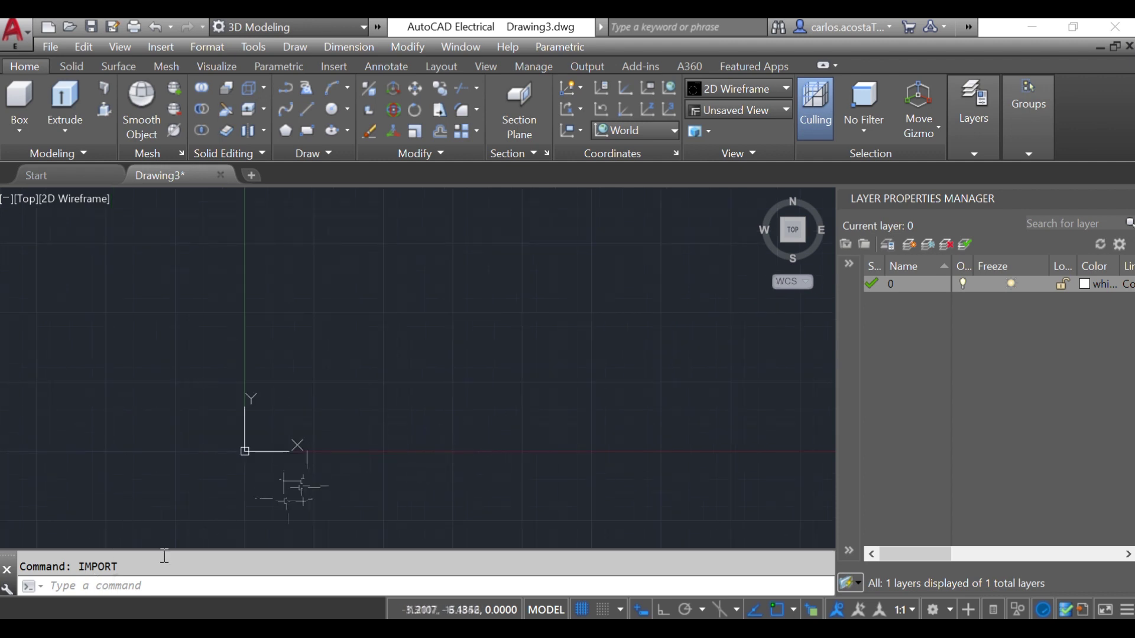
scroll(373, 387, down, 2)
scroll(228, 387, up, 2)
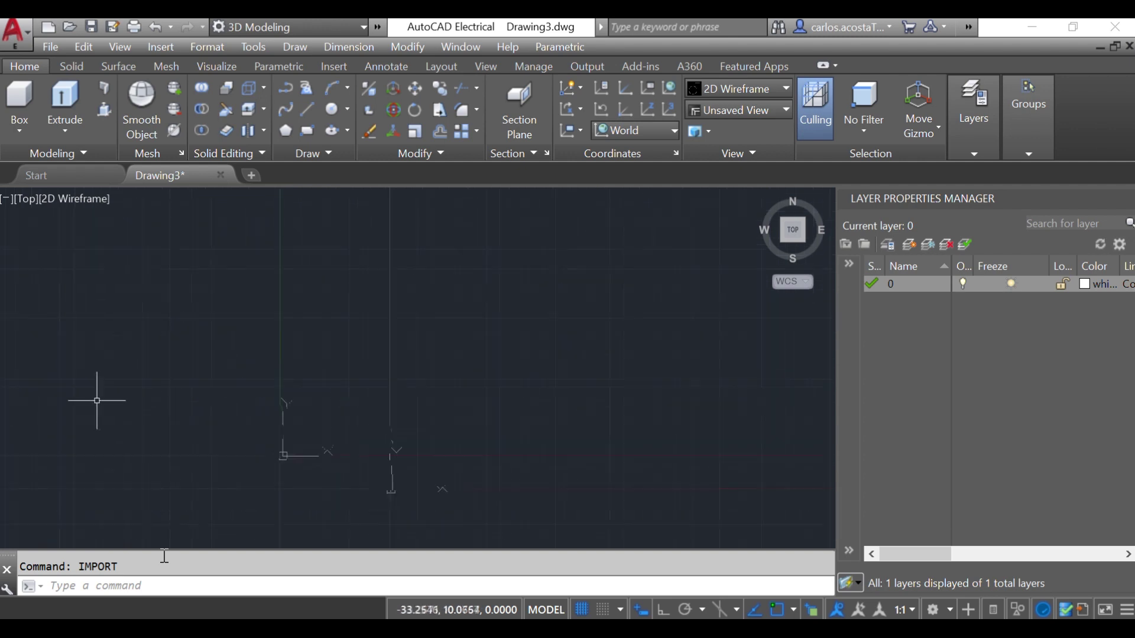
scroll(291, 375, up, 2)
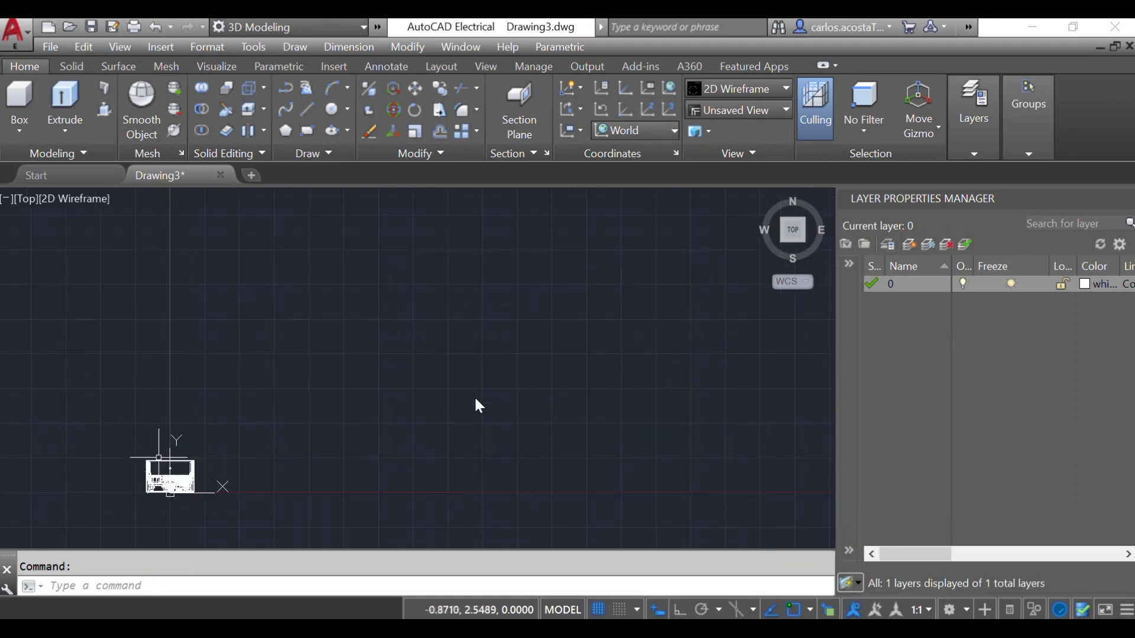
- Display the imported model in the Shades of Gray visual style from the SW Isometric view
scroll(191, 410, down, 3)
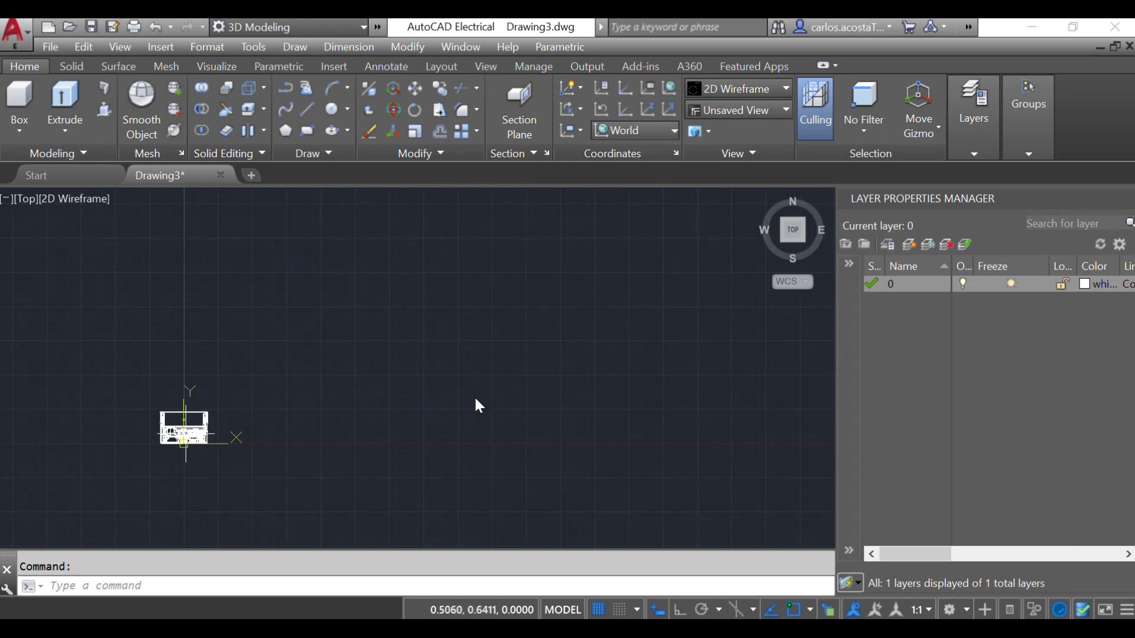
click(753, 85)
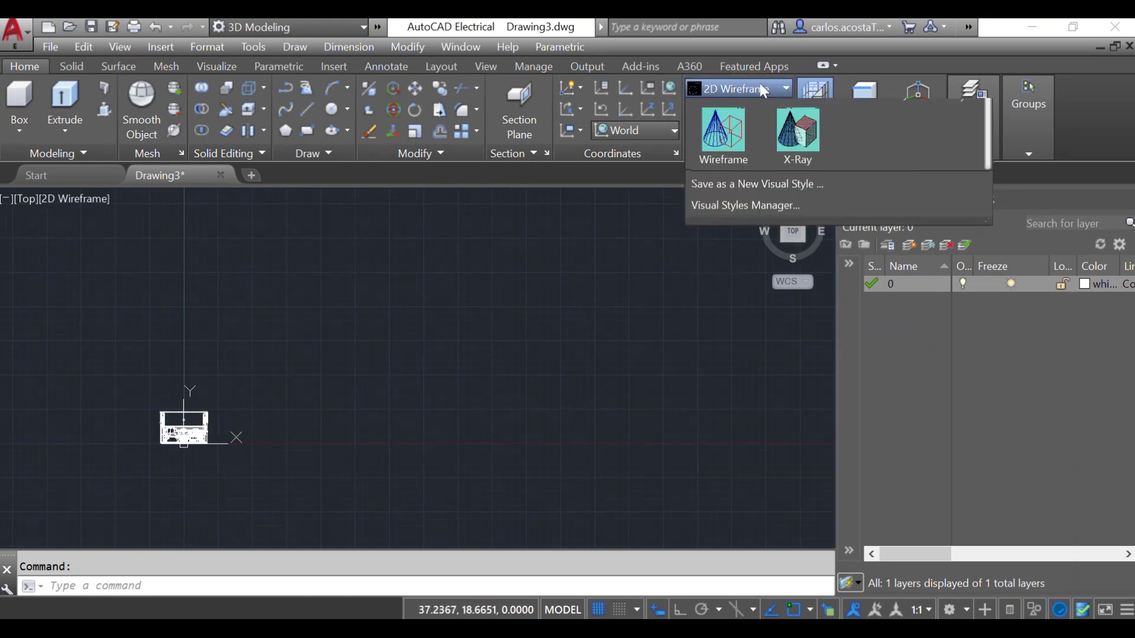
click(881, 189)
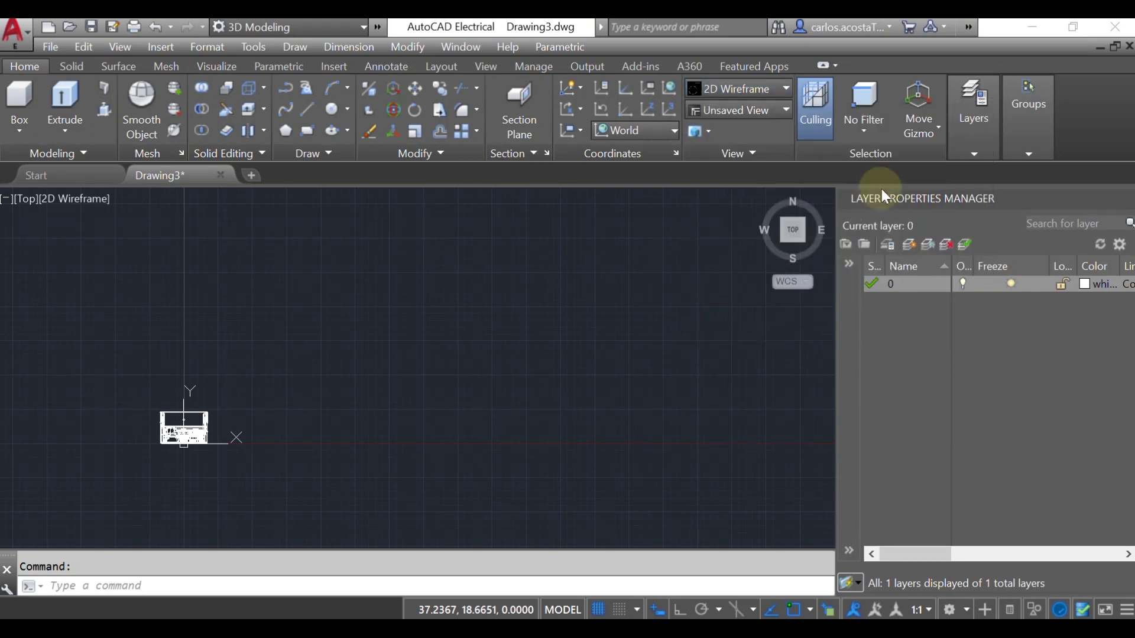
click(721, 112)
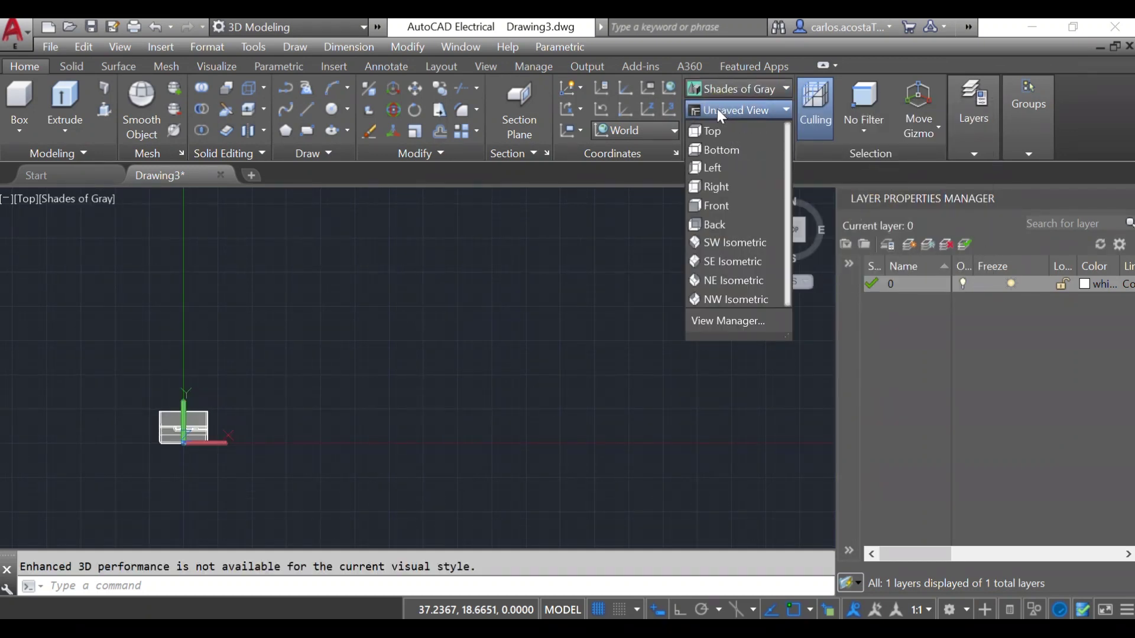
click(735, 248)
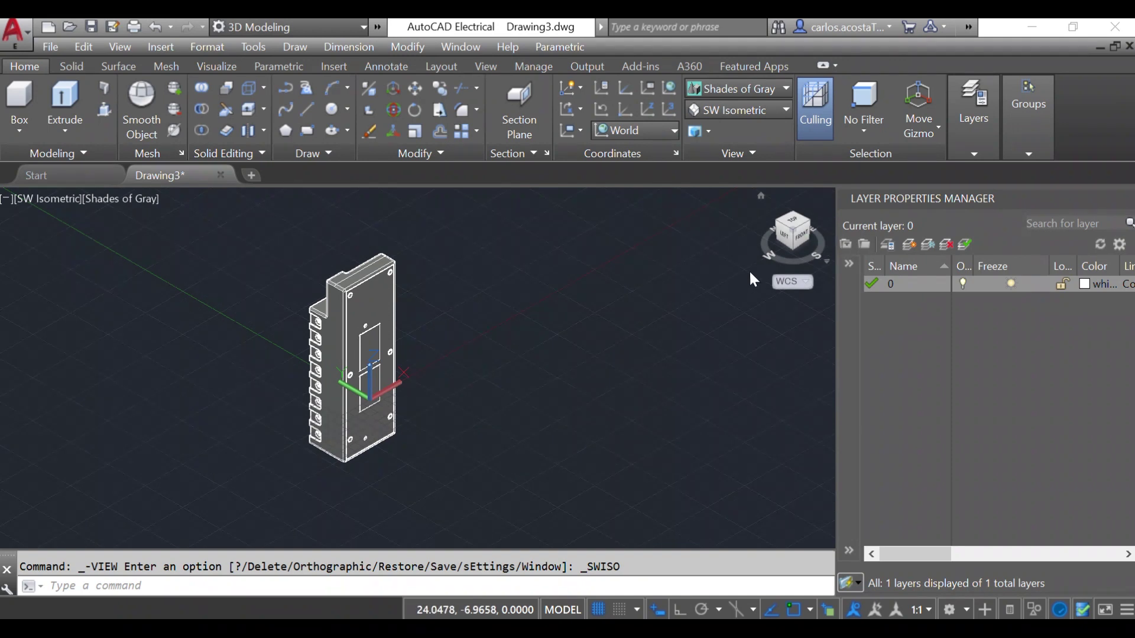
- Orbit around the imported model and examine its module slots and connector panel up close
drag(796, 236, 661, 363)
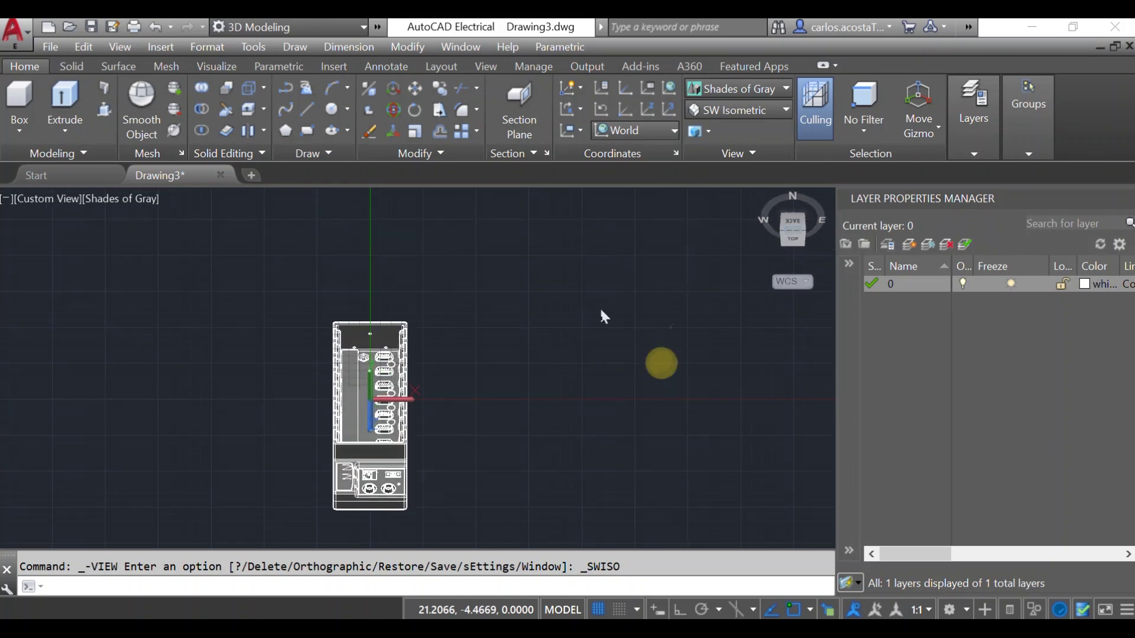
drag(788, 239, 651, 309)
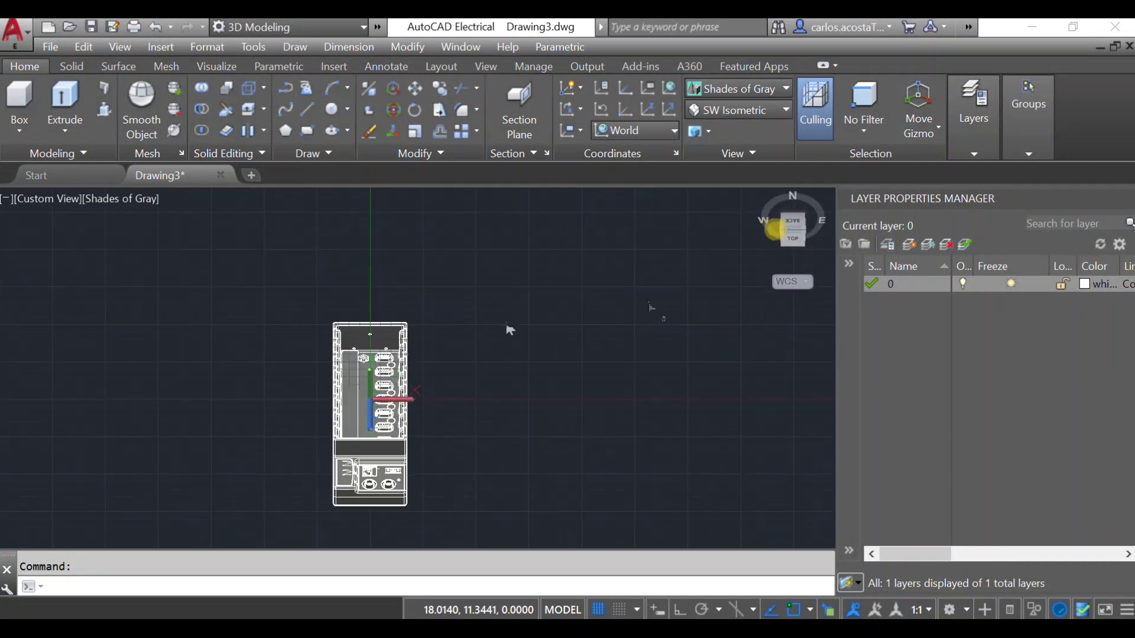
scroll(507, 328, up, 5)
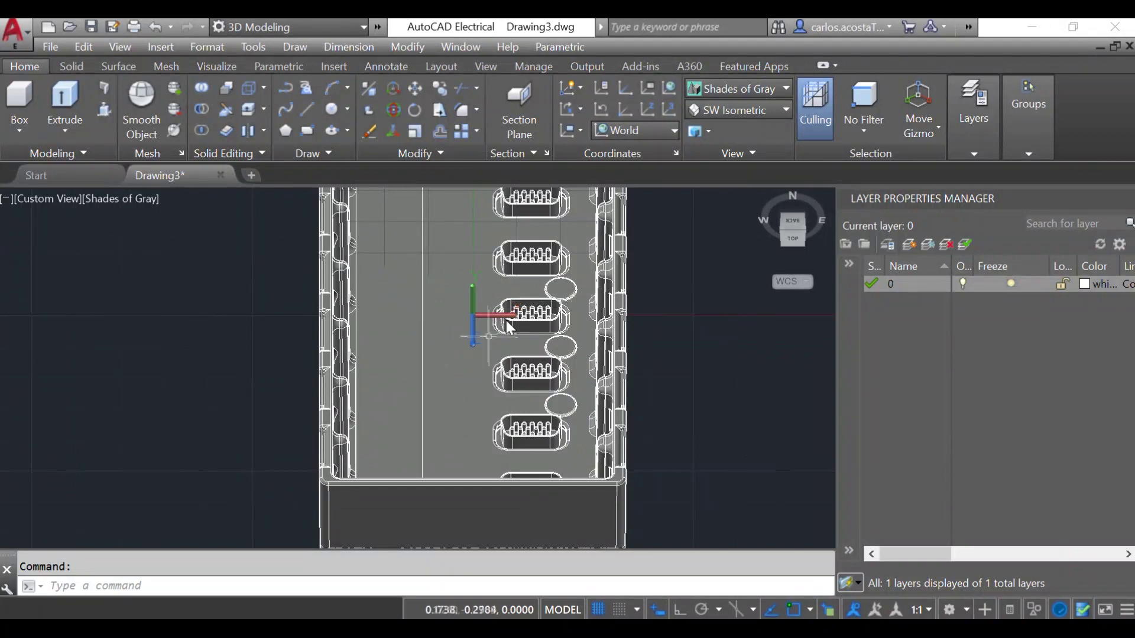
scroll(503, 326, down, 3)
scroll(537, 550, up, 3)
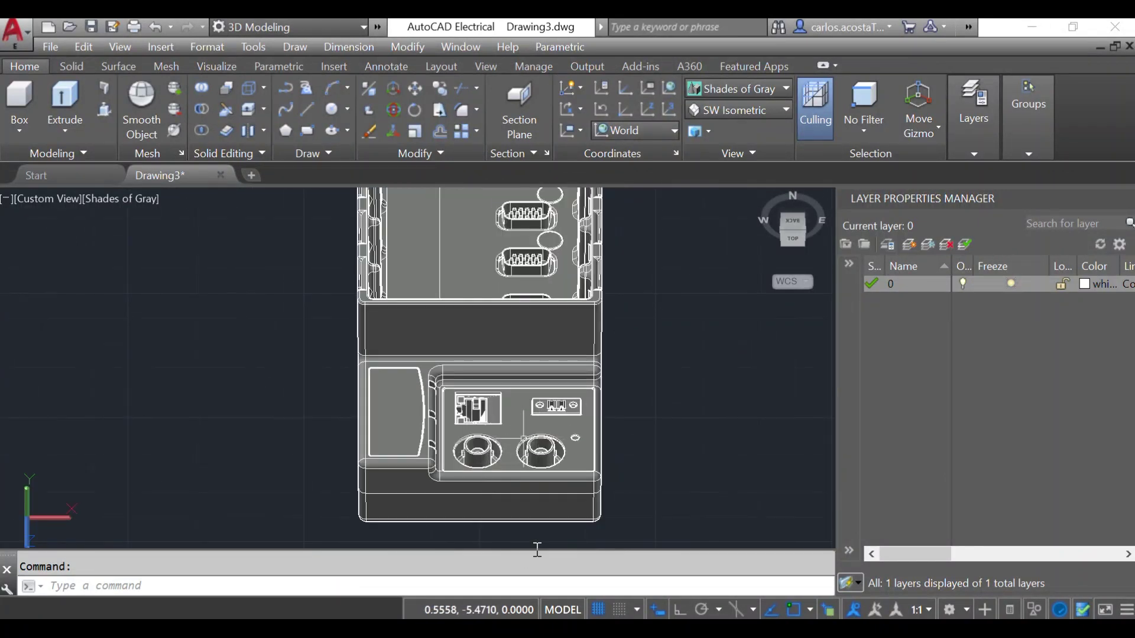
scroll(536, 550, down, 4)
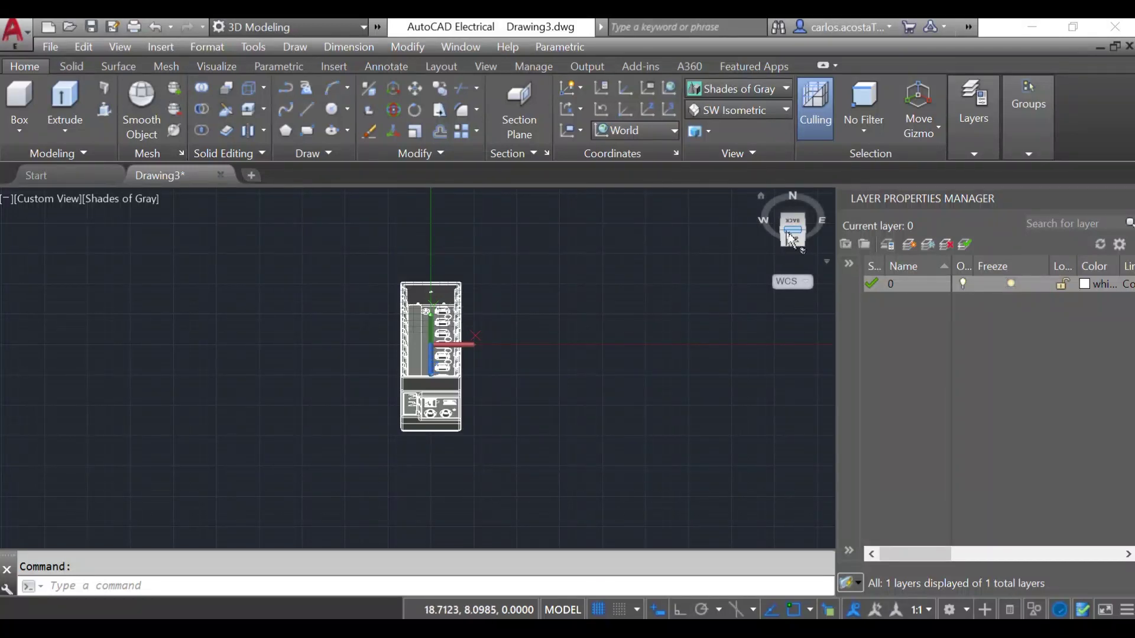
mouse_move(789, 239)
mouse_down()
mouse_move(786, 224)
mouse_move(734, 230)
mouse_move(755, 236)
mouse_move(760, 220)
mouse_up()
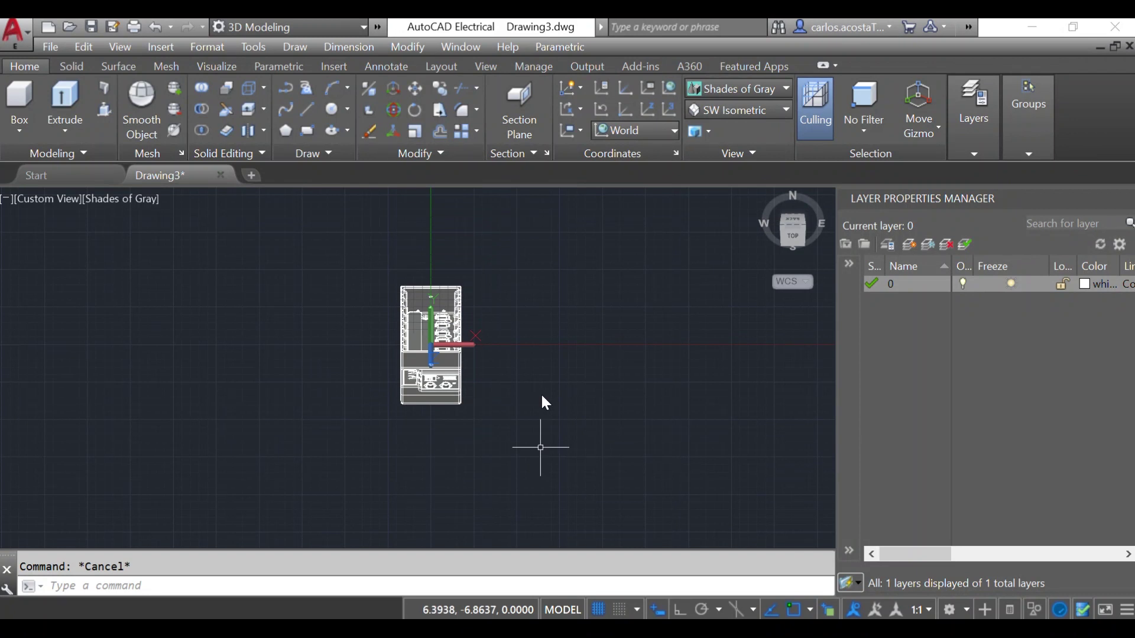
- Move the imported model about 22 inches away from the origin in the negative X direction, with Ortho on
text(mov)
key(Escape)
text(m)
key(Return)
click(448, 381)
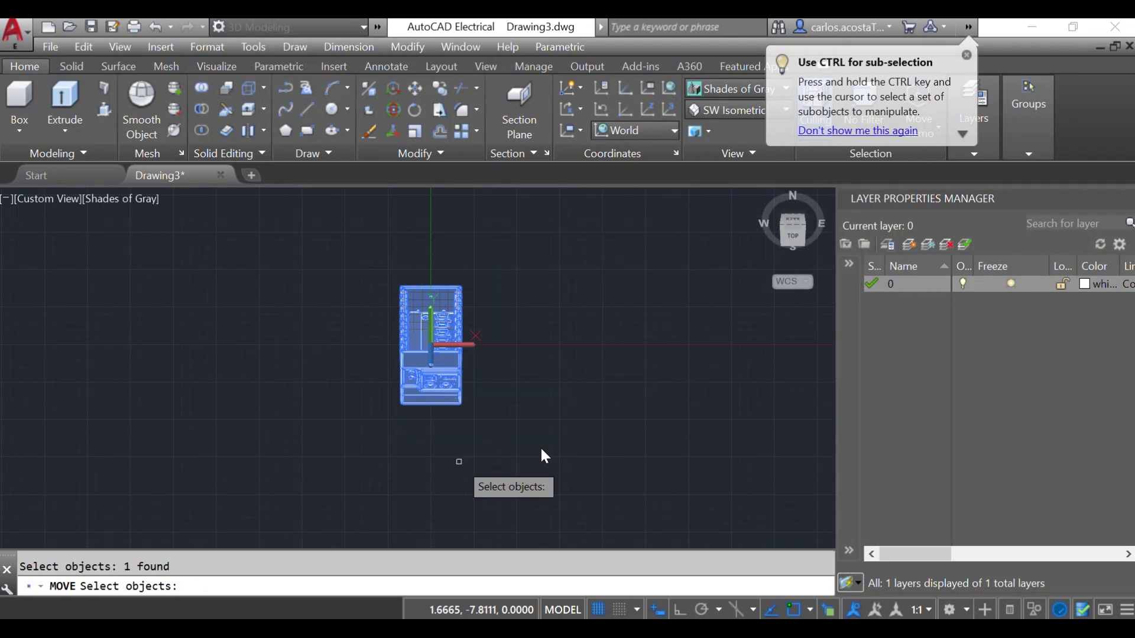
key(Return)
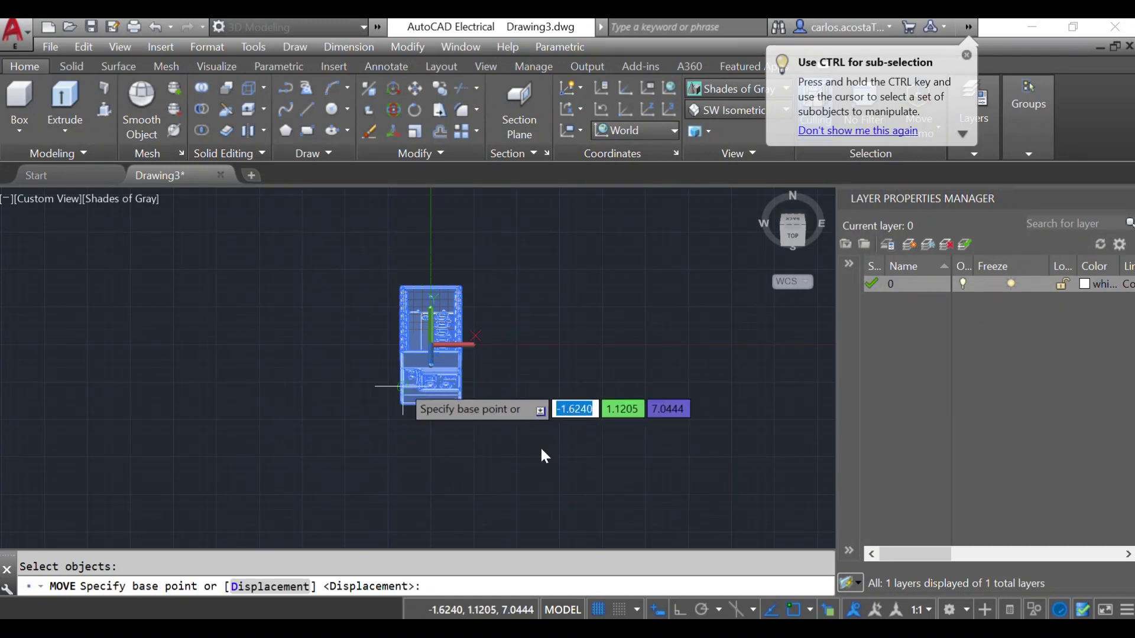
click(401, 384)
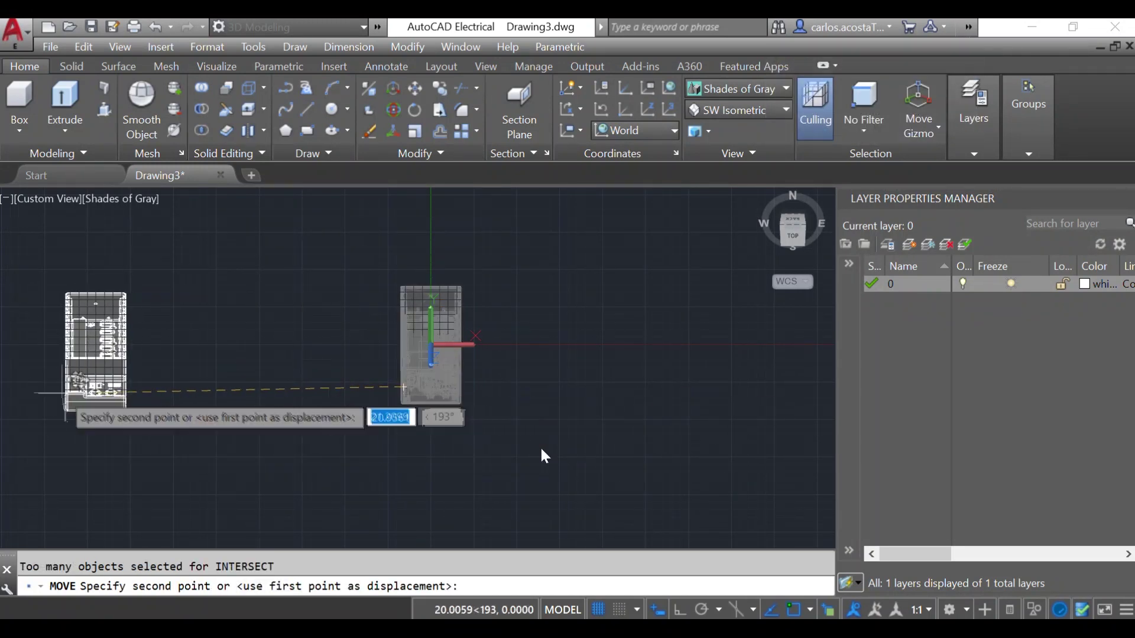
click(678, 609)
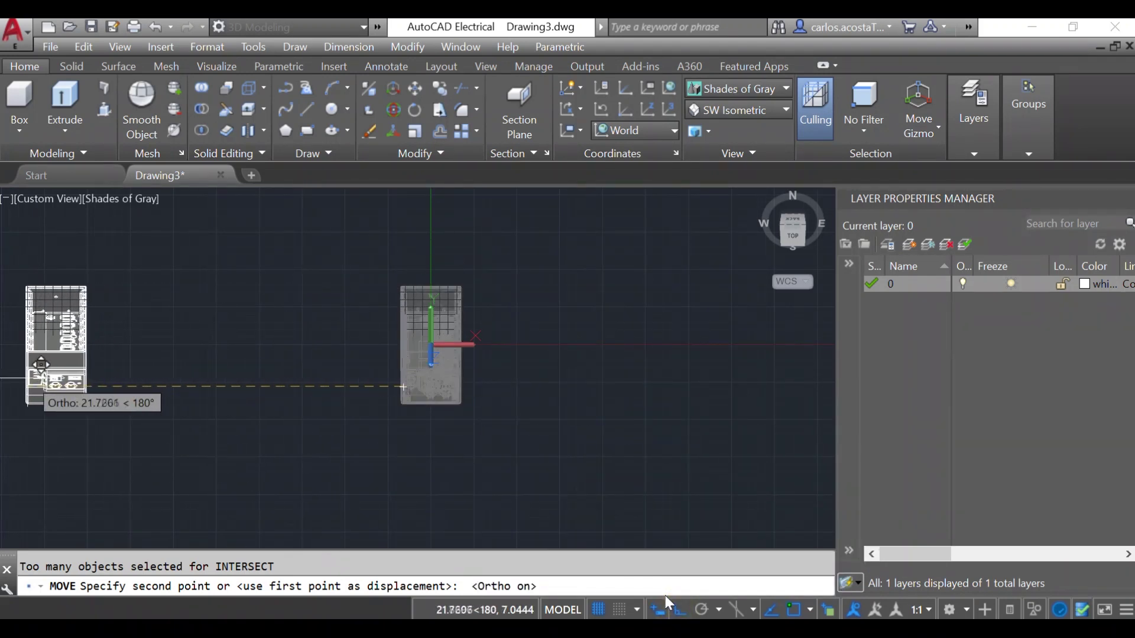
click(404, 388)
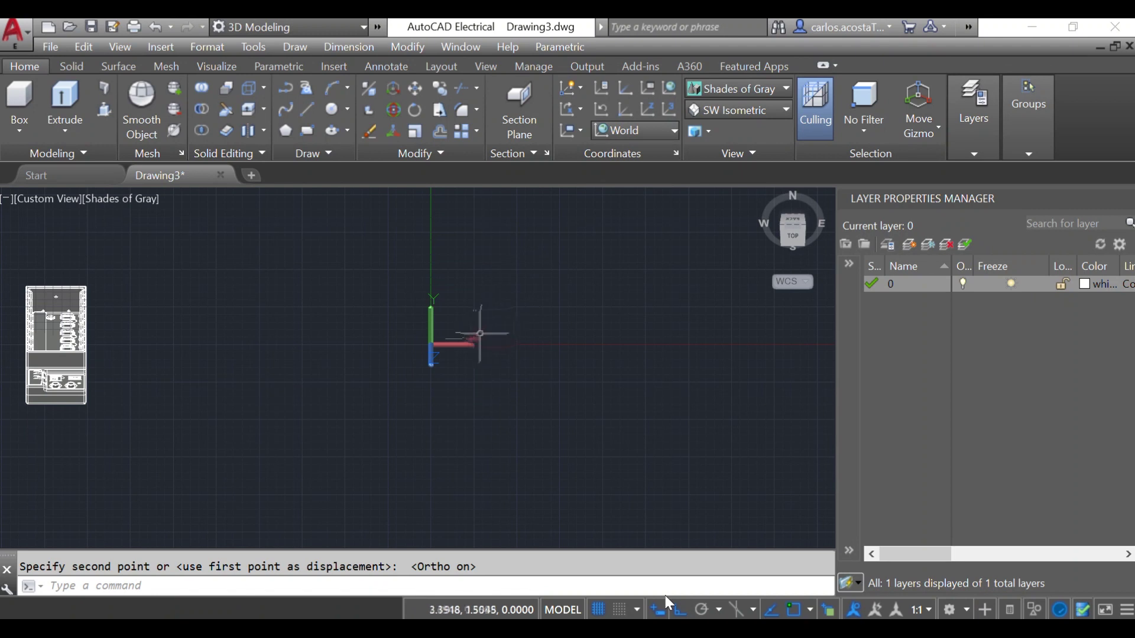
- Switch to the Top view and bring both the moved model and the origin into sight
scroll(458, 299, up, 2)
scroll(473, 307, down, 2)
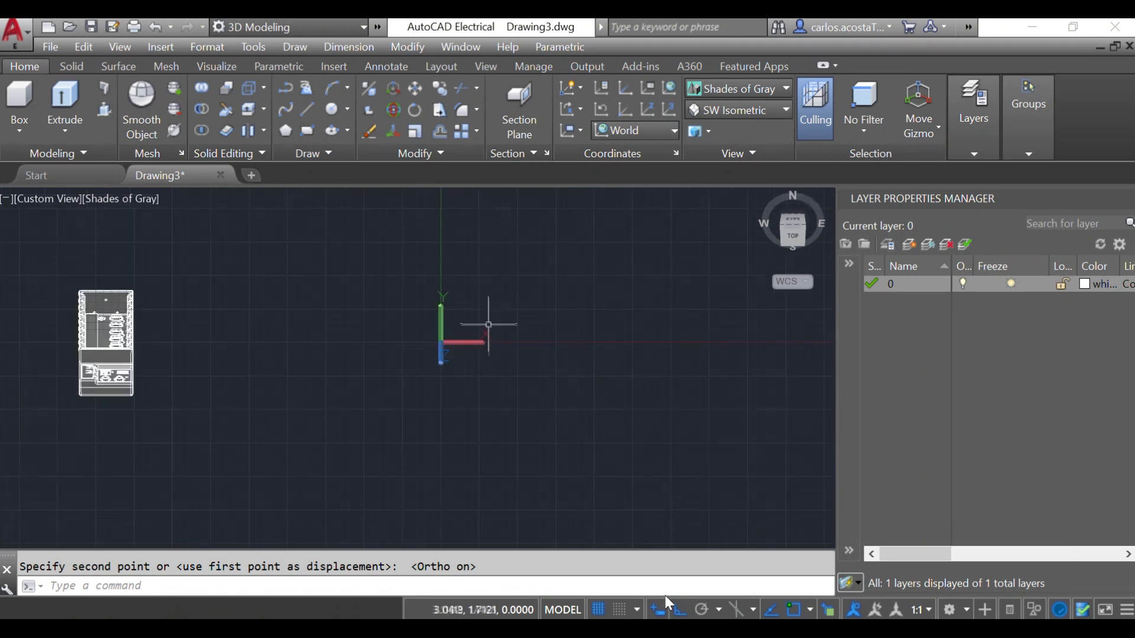
click(792, 236)
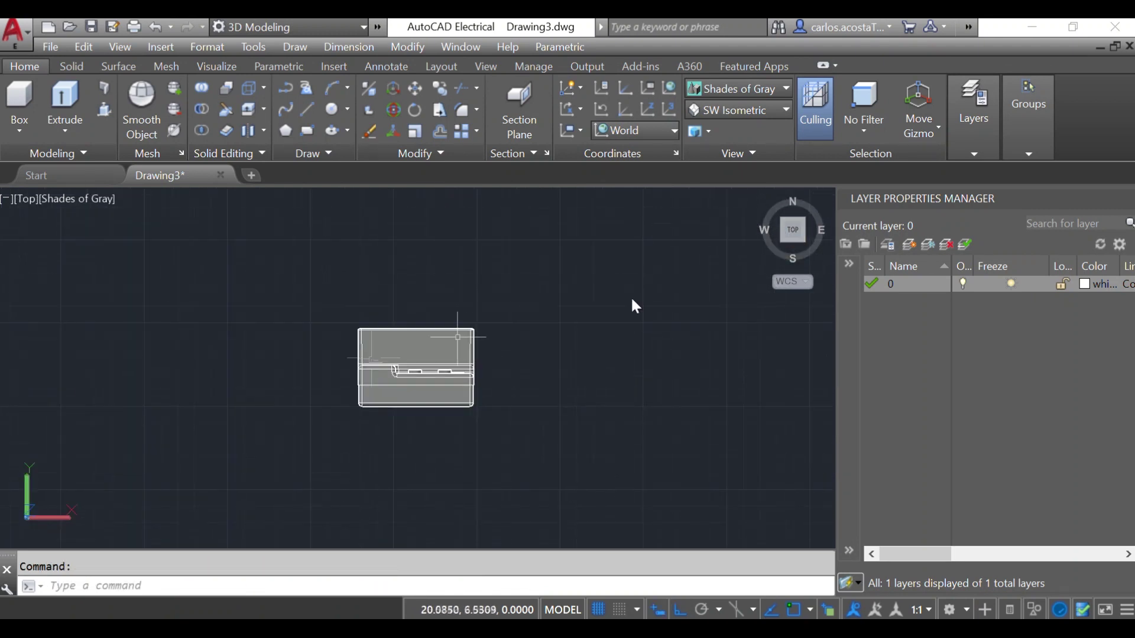
scroll(630, 296, down, 2)
scroll(216, 352, down, 2)
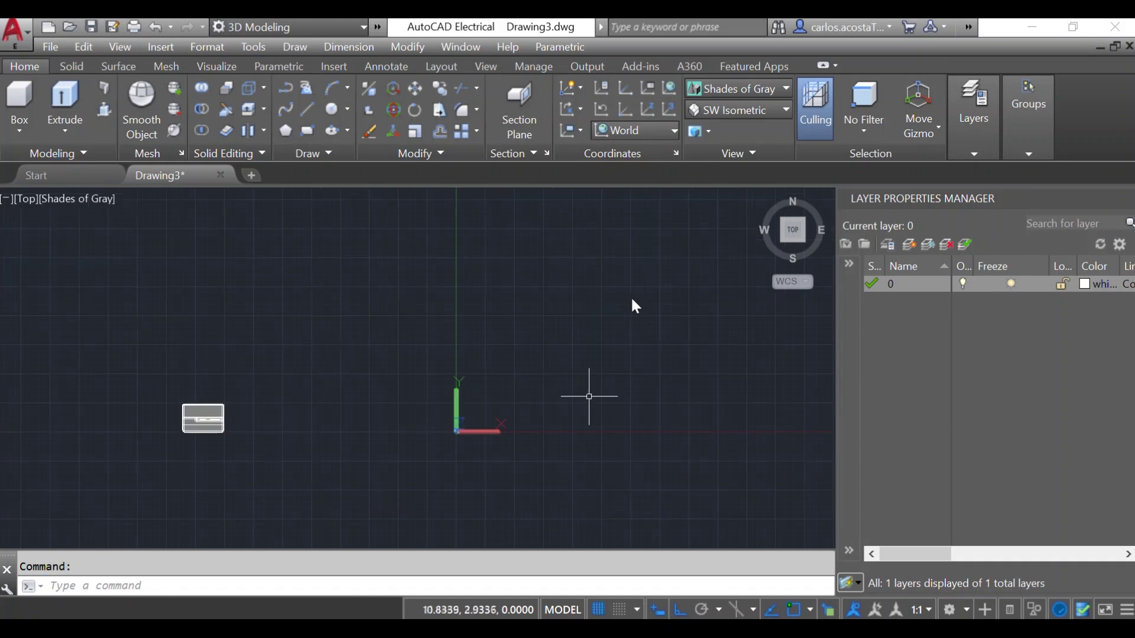
- Draw a rectangle with its first corner at 0,0, 14 inches wide in X and 16 inches long in Y
scroll(578, 481, up, 2)
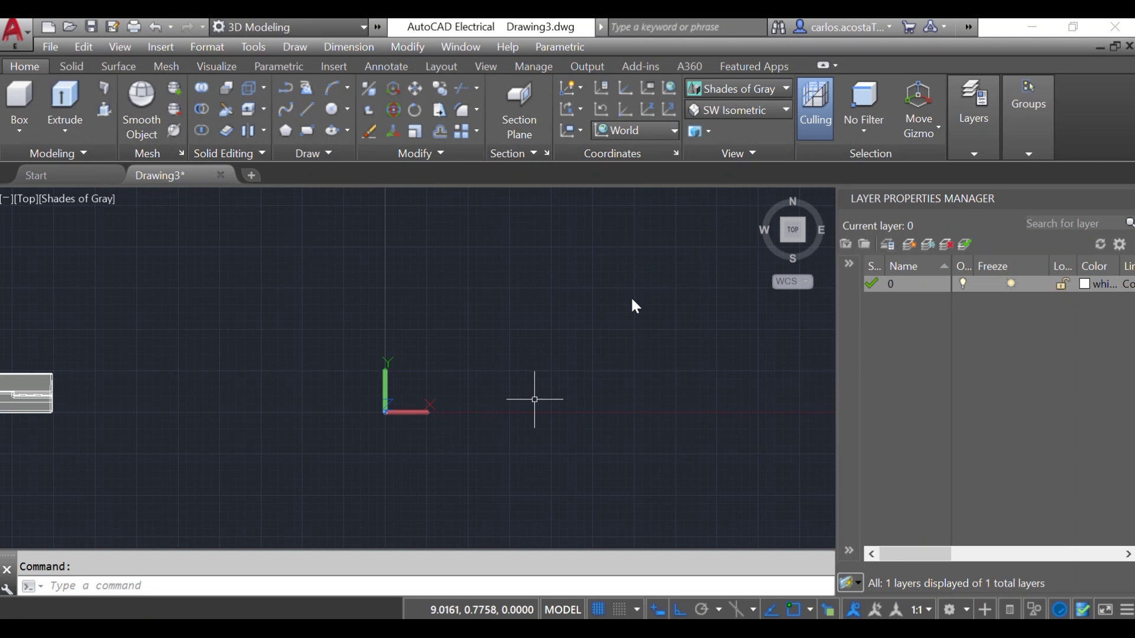
text(REC)
key(Return)
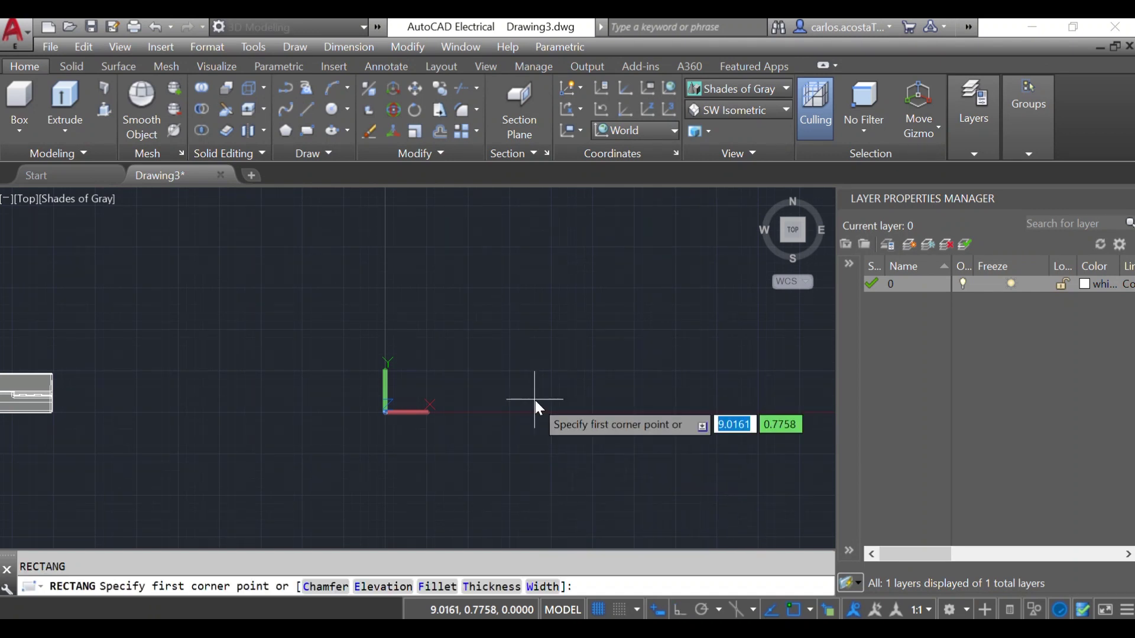
text(0,0)
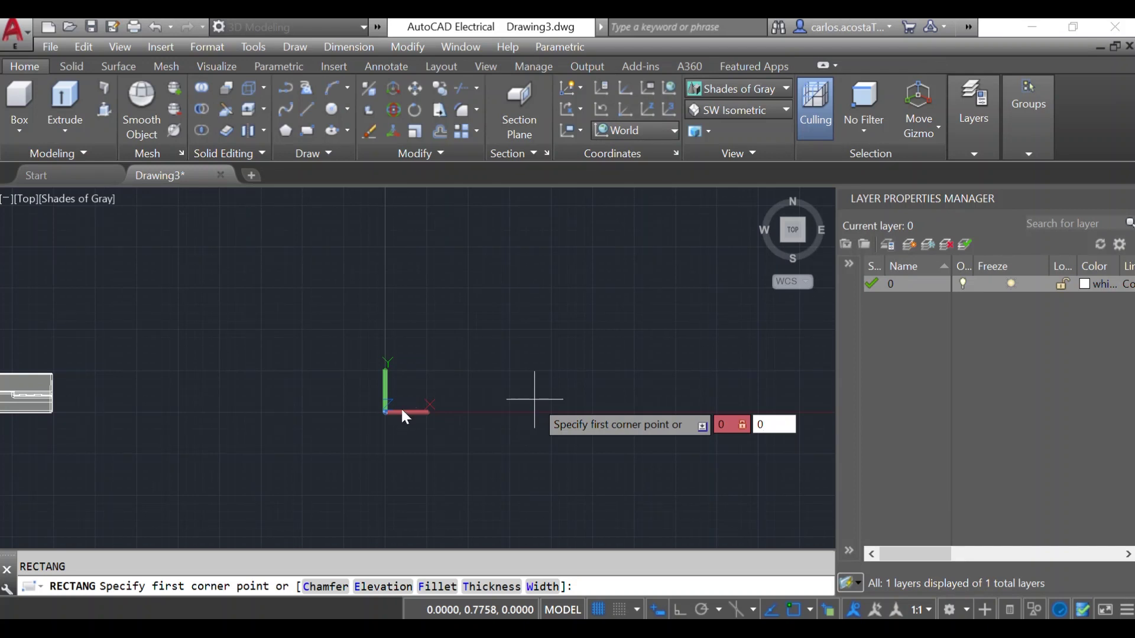
key(Return)
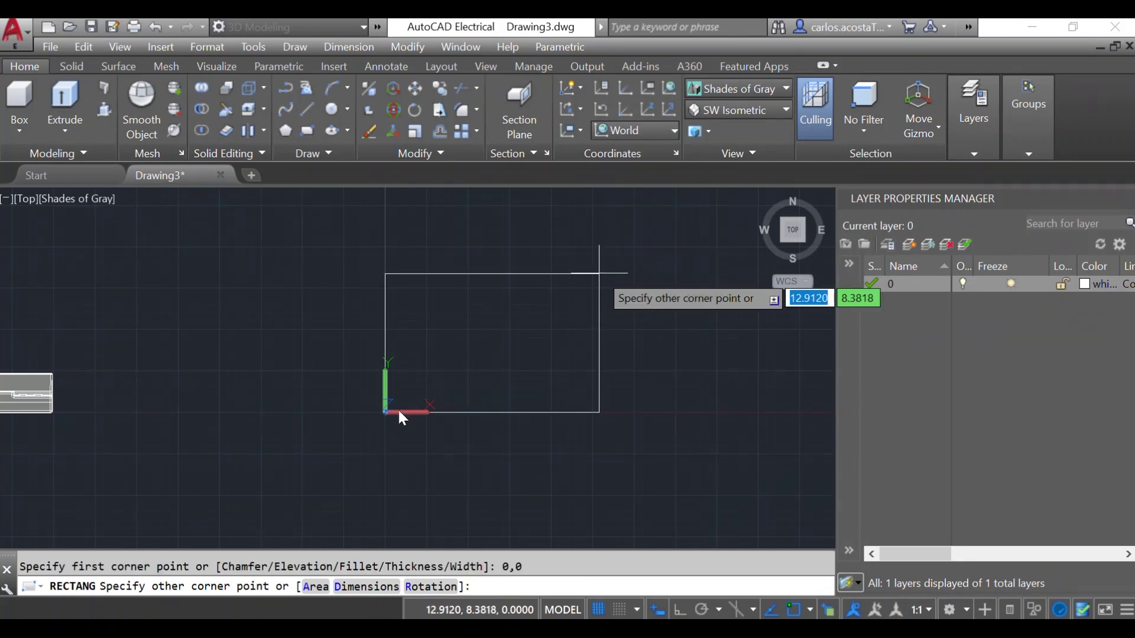
text(4)
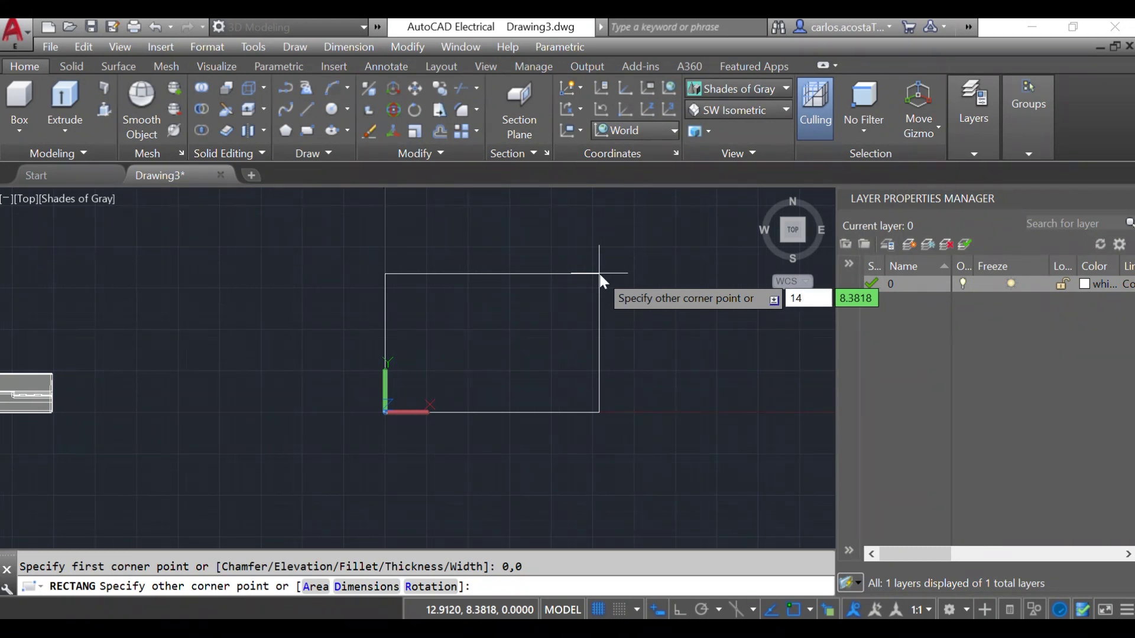
key(Tab)
text(16)
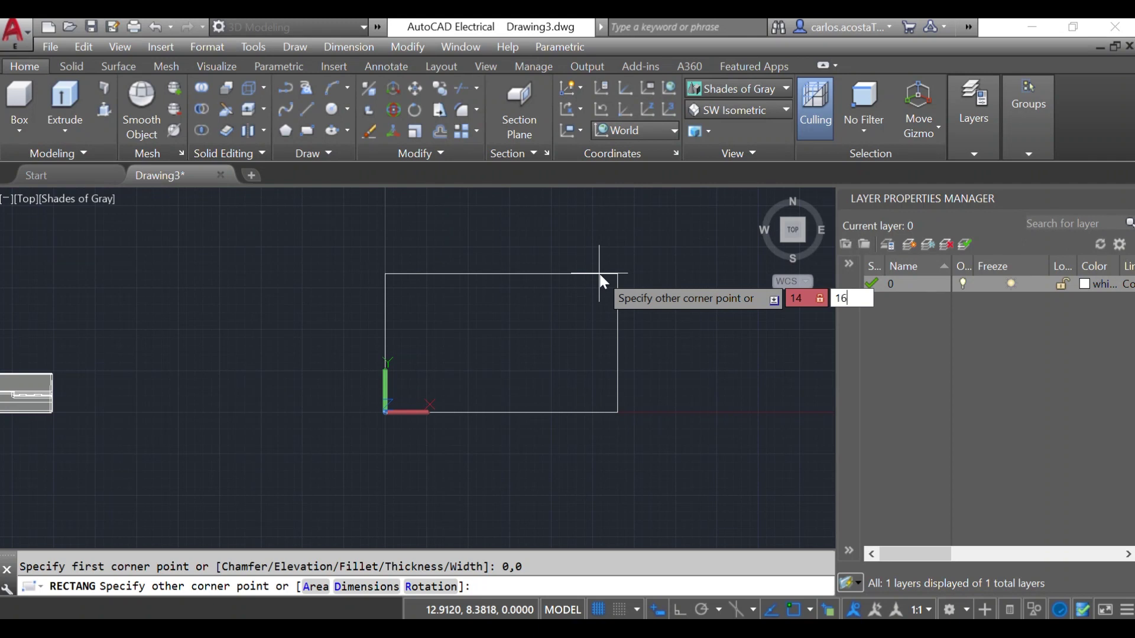
key(Return)
scroll(590, 345, down, 2)
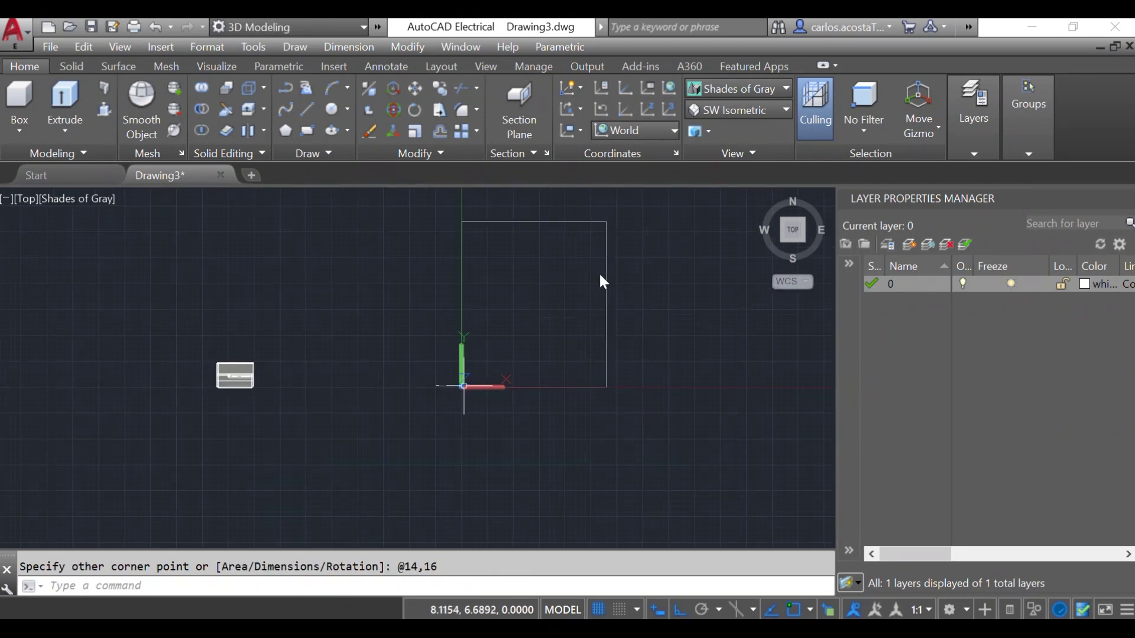
- Offset the 14 by 16 rectangle outward by 0.25 inch to outline the wall thickness
scroll(391, 414, down, 3)
scroll(514, 387, up, 4)
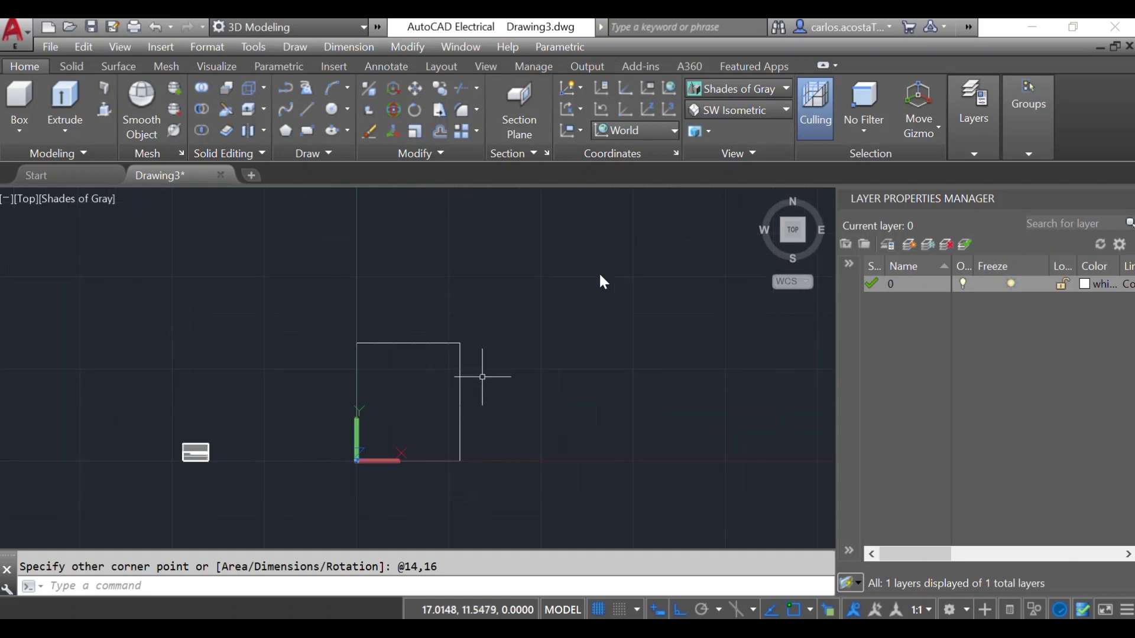
text(o)
key(Return)
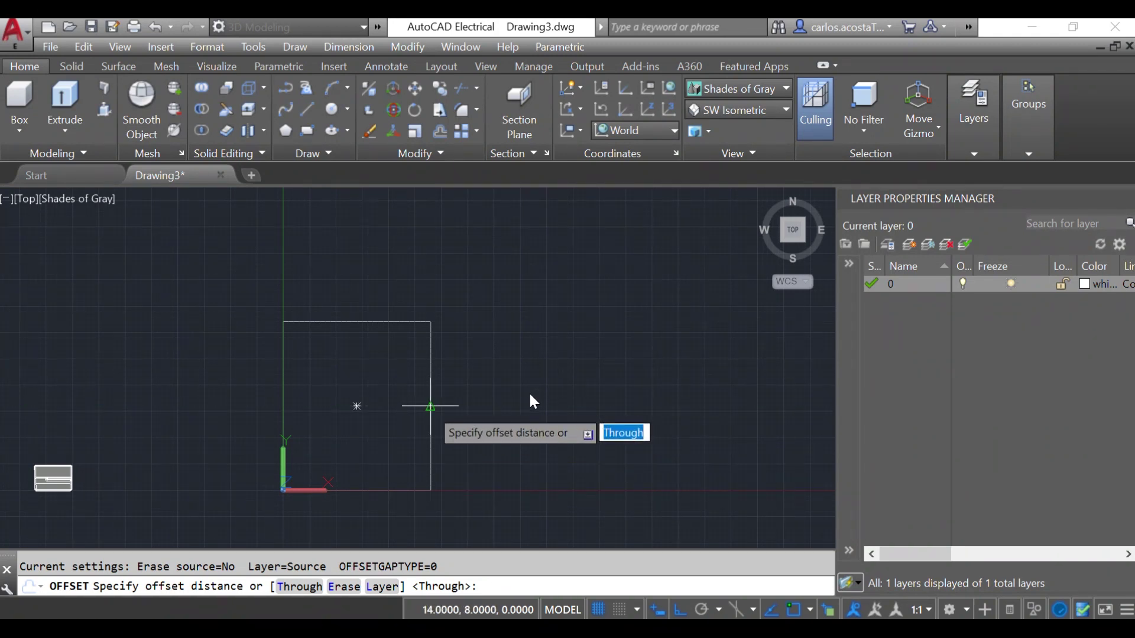
click(431, 405)
text(0)
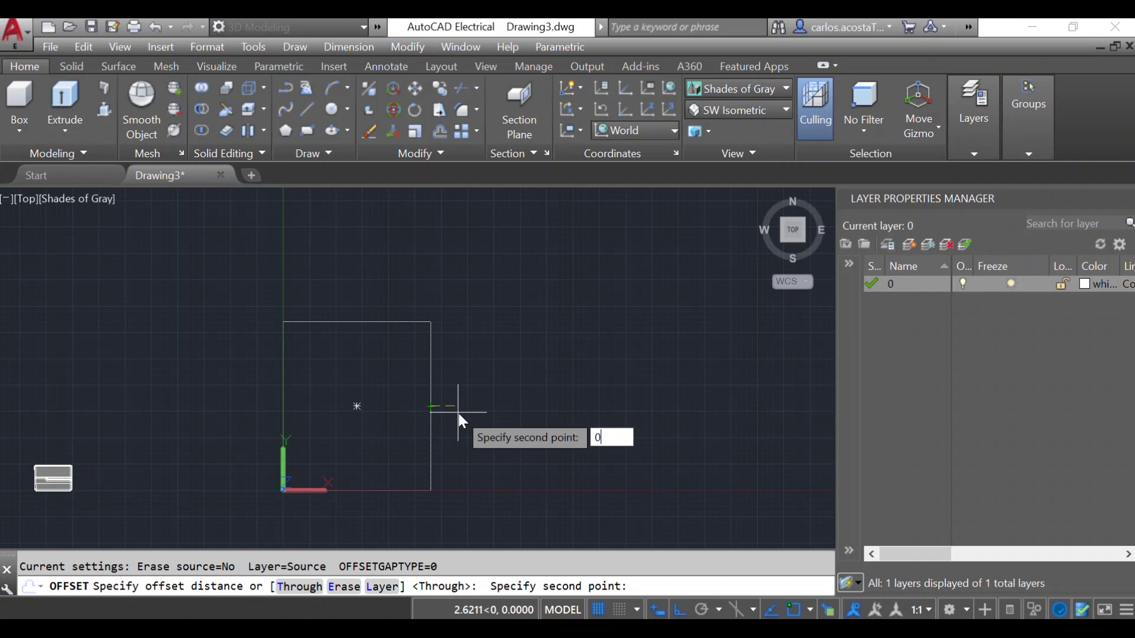
text(.25)
key(Return)
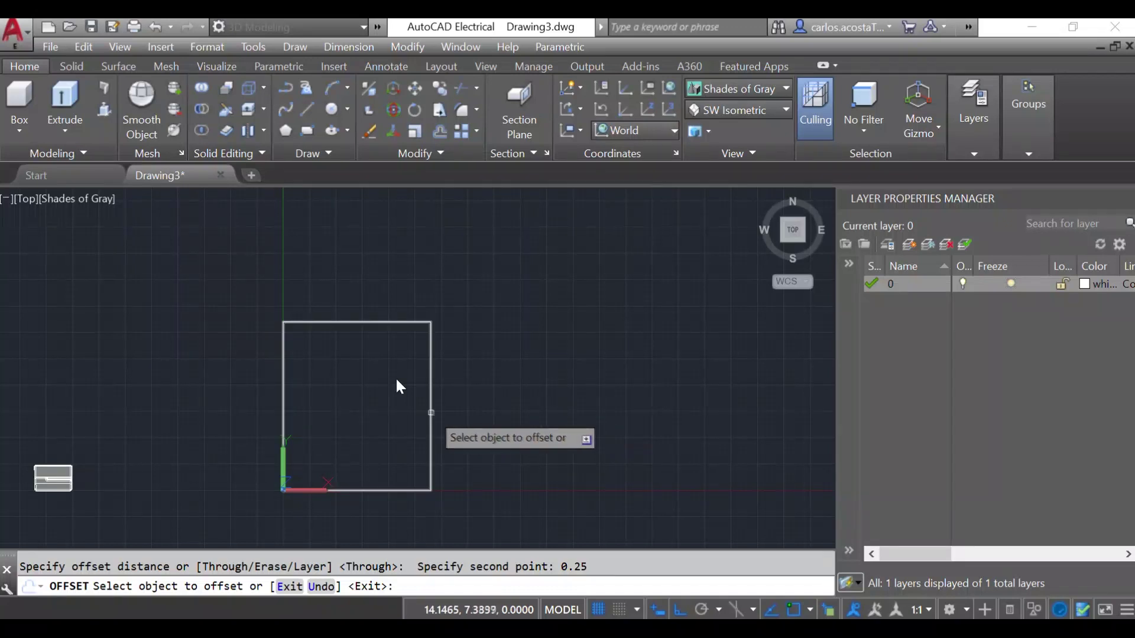
click(431, 412)
click(442, 413)
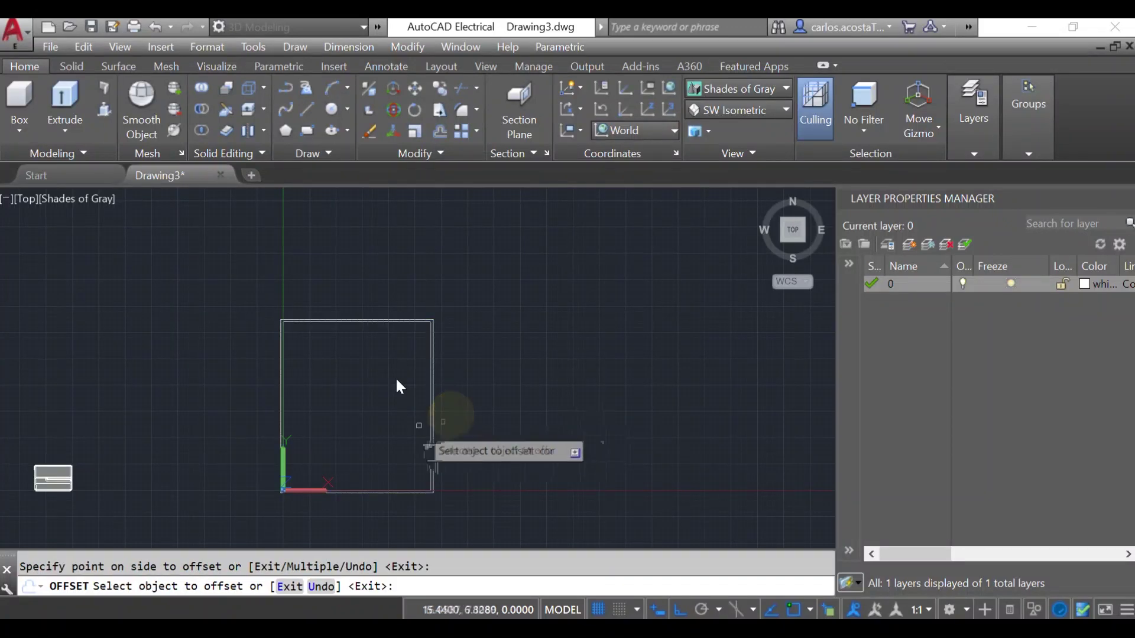
- Orbit from the Top view to an oblique angle that shows the two nested rectangles from the front
scroll(442, 412, up, 3)
scroll(396, 385, down, 4)
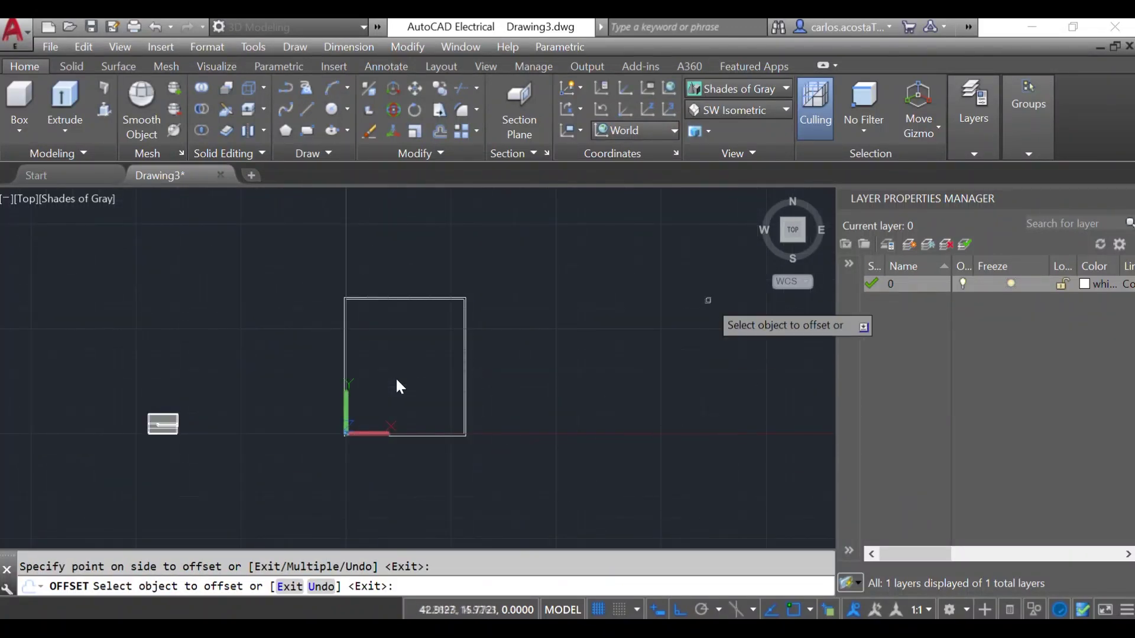
drag(785, 226, 789, 546)
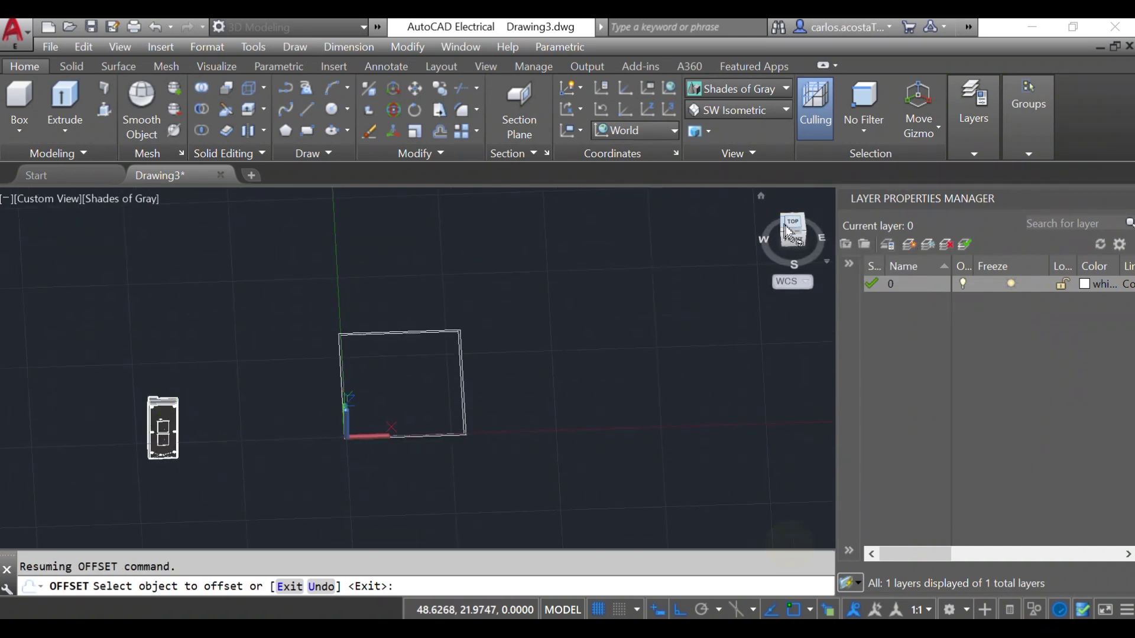
drag(786, 238, 796, 202)
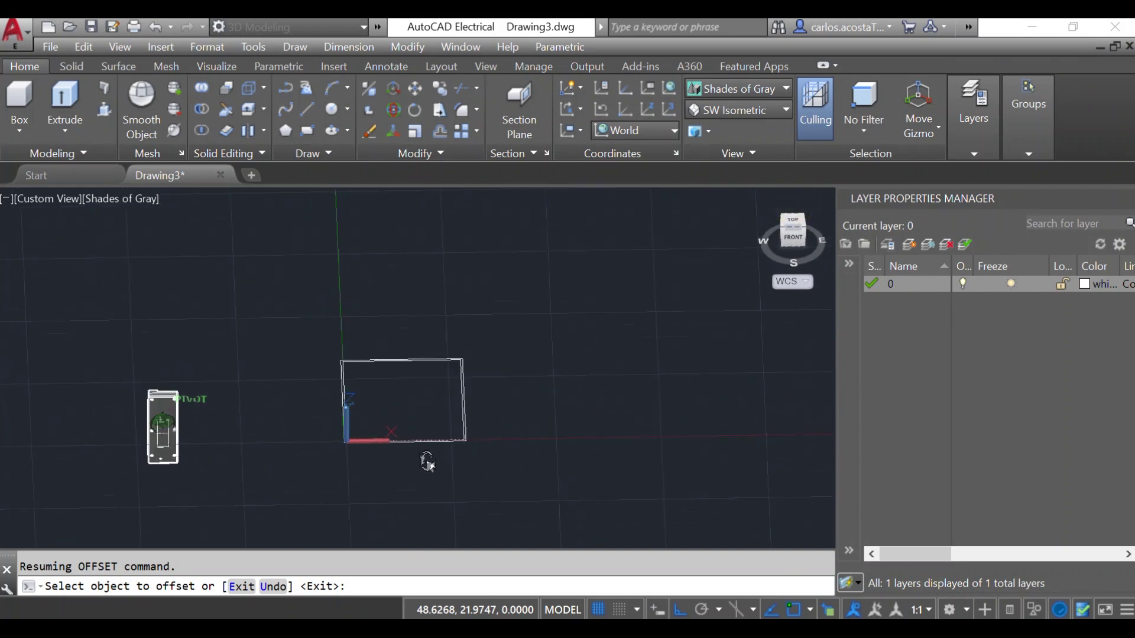
drag(425, 460, 425, 458)
scroll(426, 458, up, 4)
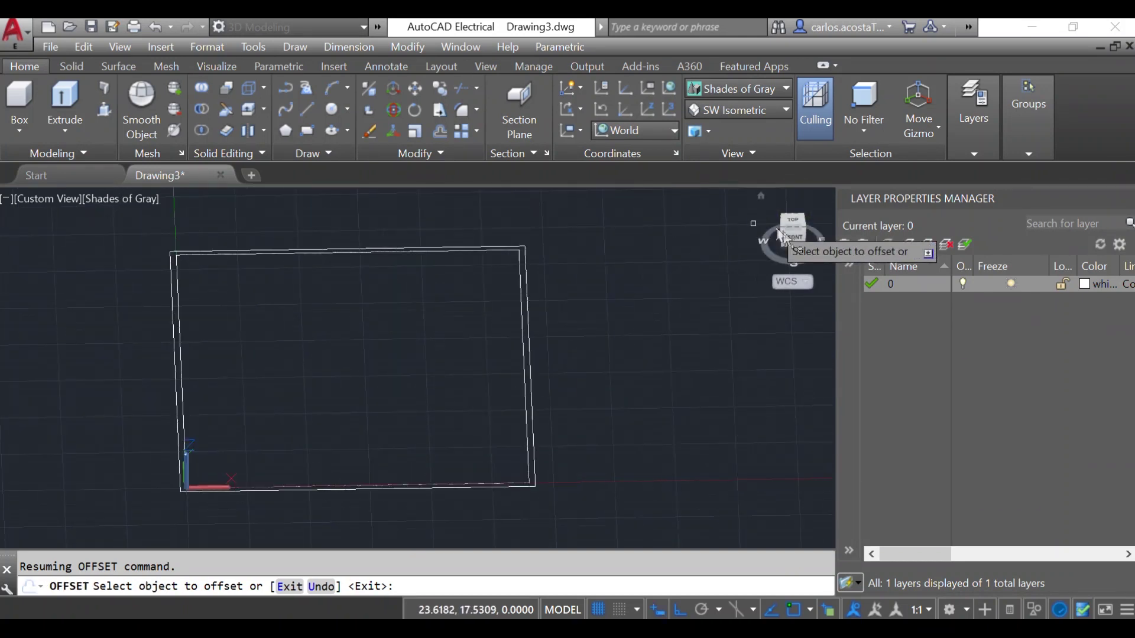
drag(786, 237, 807, 217)
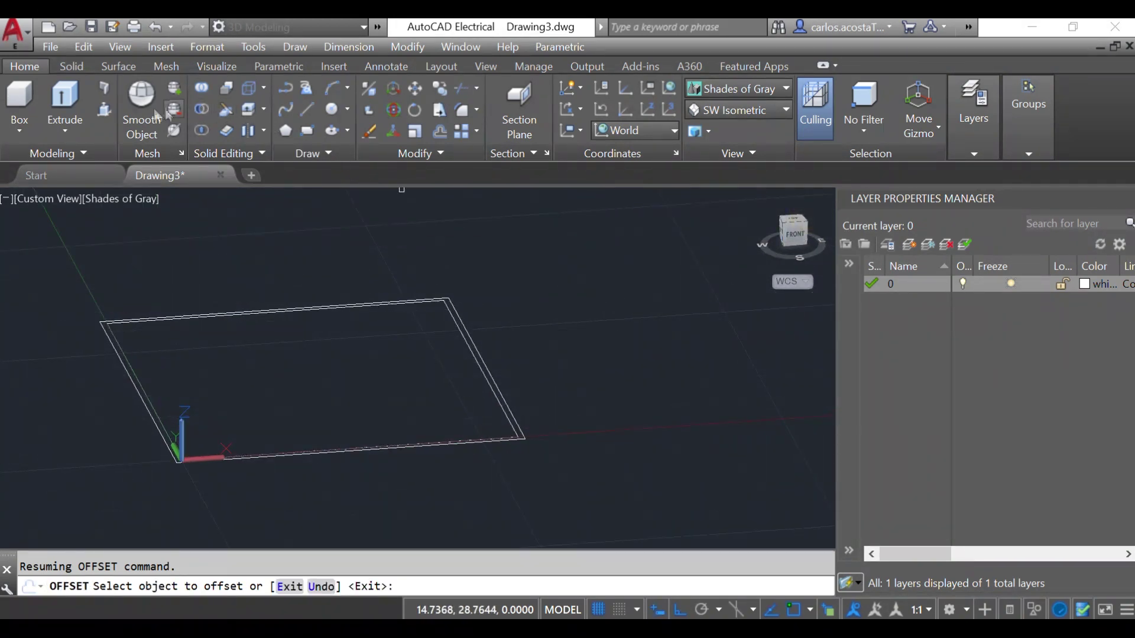
click(104, 115)
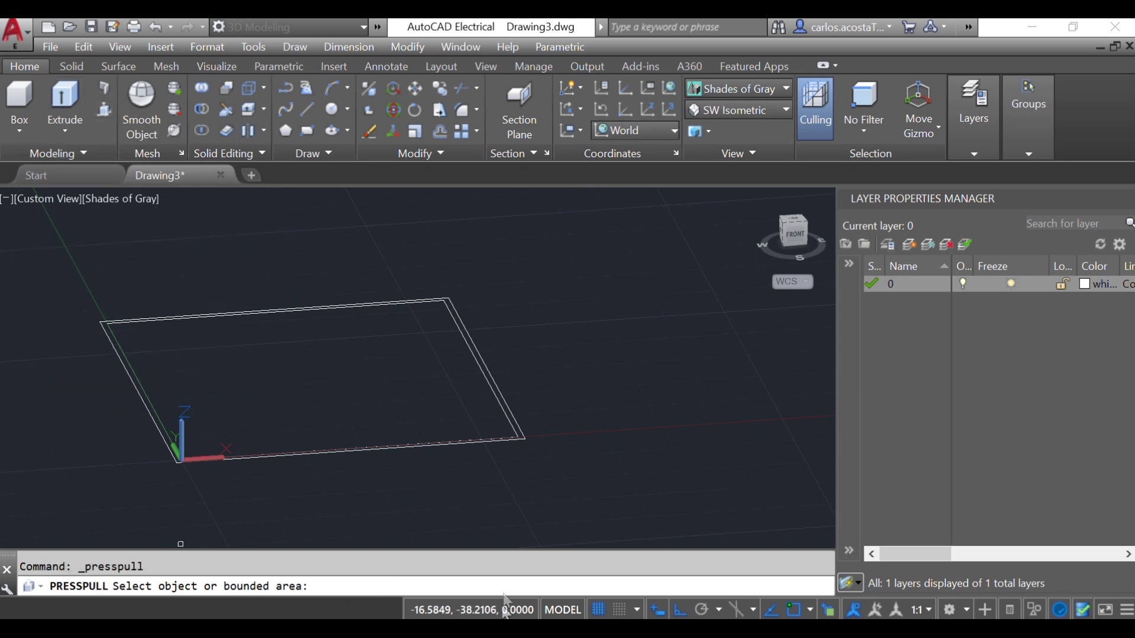
scroll(529, 393, up, 2)
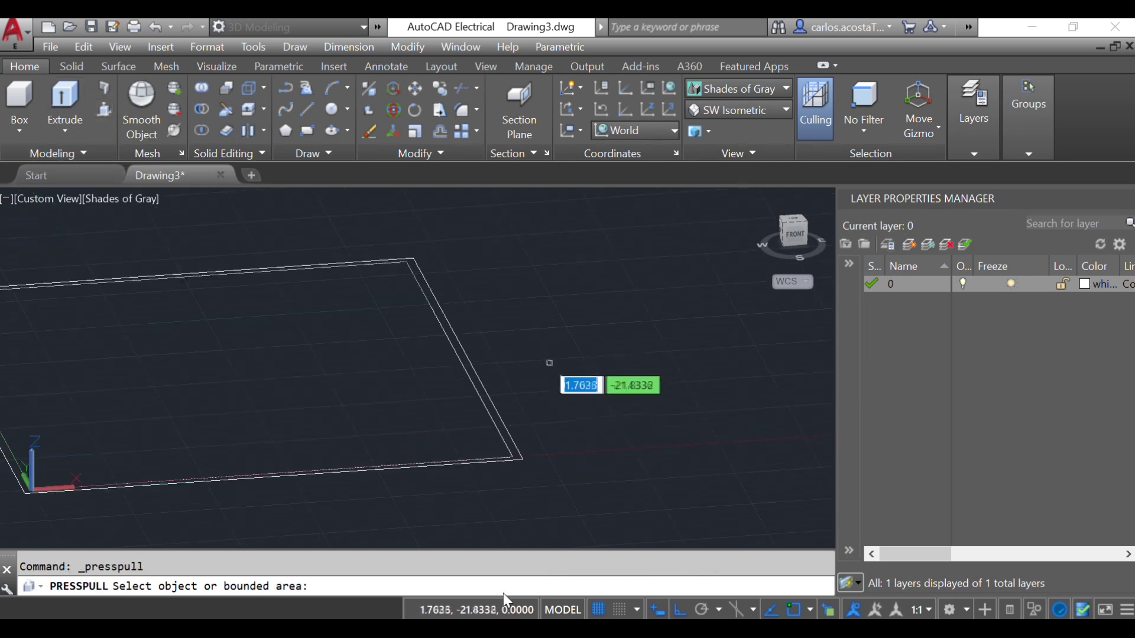
click(218, 376)
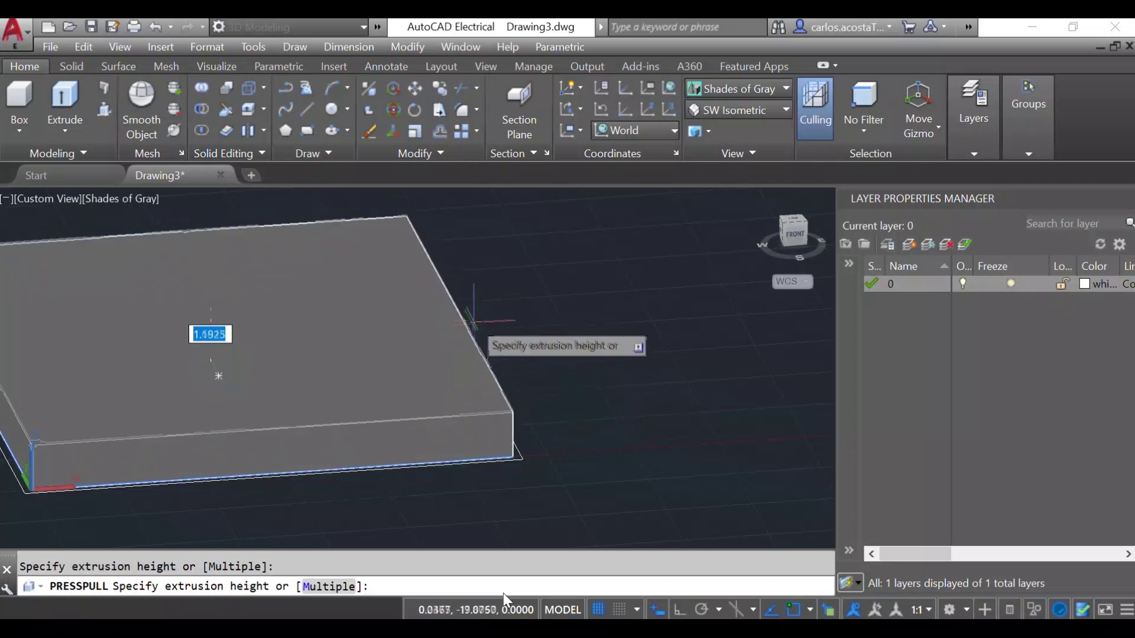
click(470, 349)
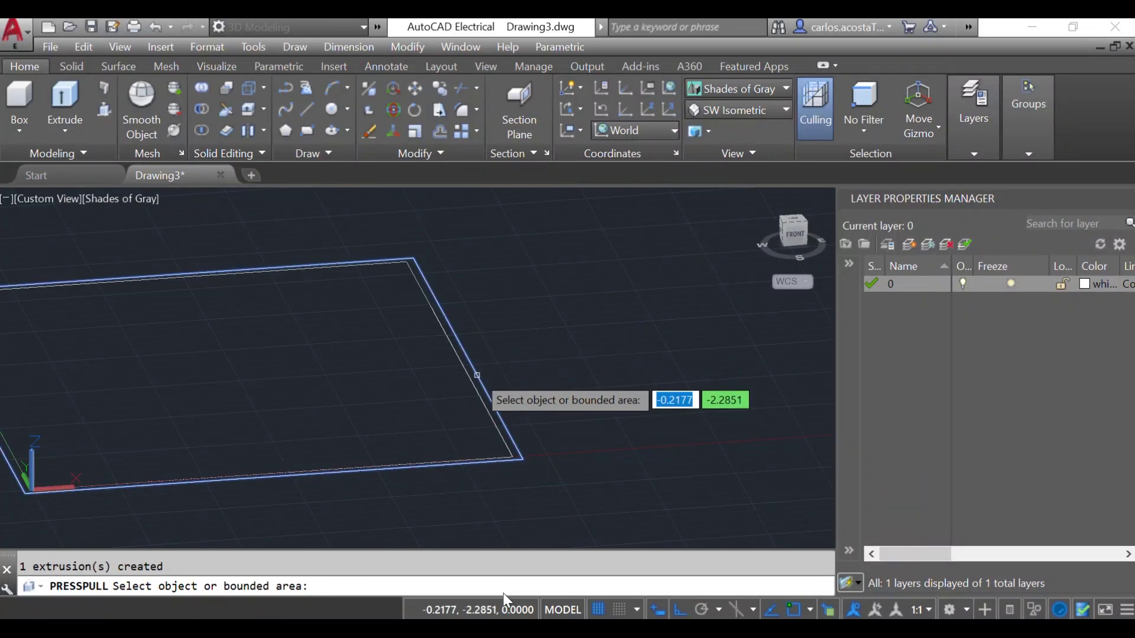
click(476, 375)
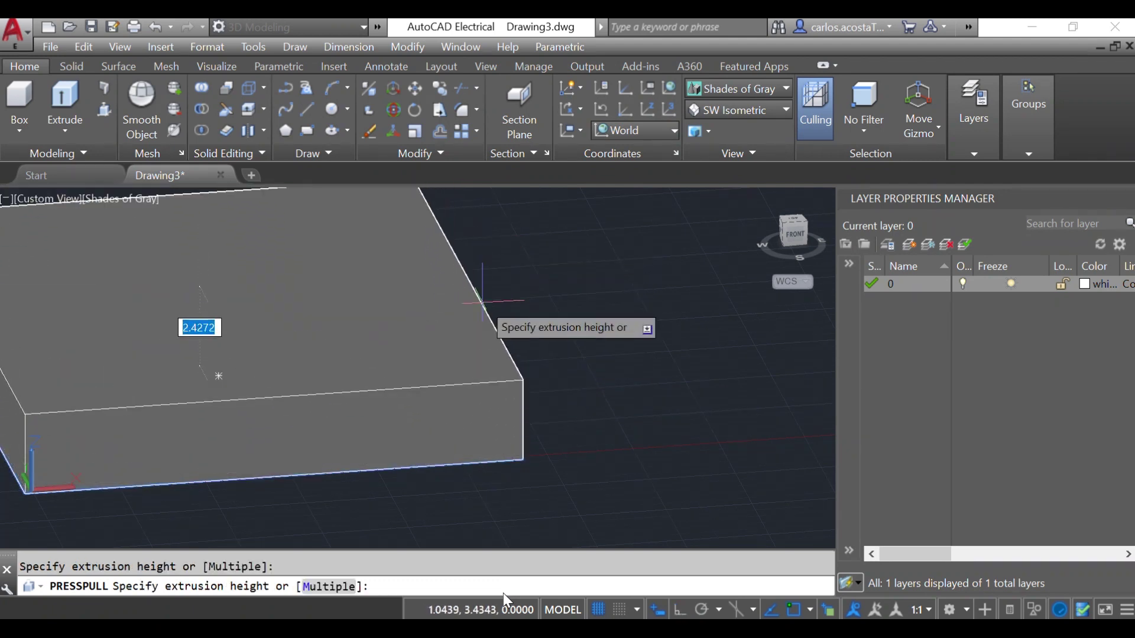
key(Escape)
- Presspull the narrow band between the two nested rectangles up to a height of 6 inches to form the walls
scroll(470, 369, up, 4)
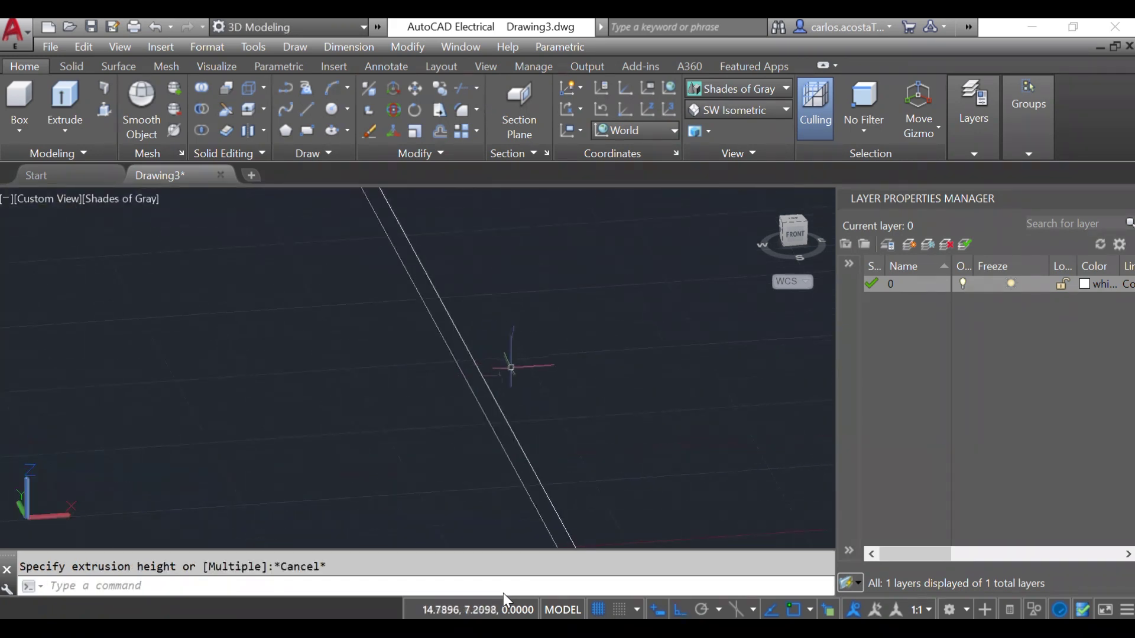
click(104, 110)
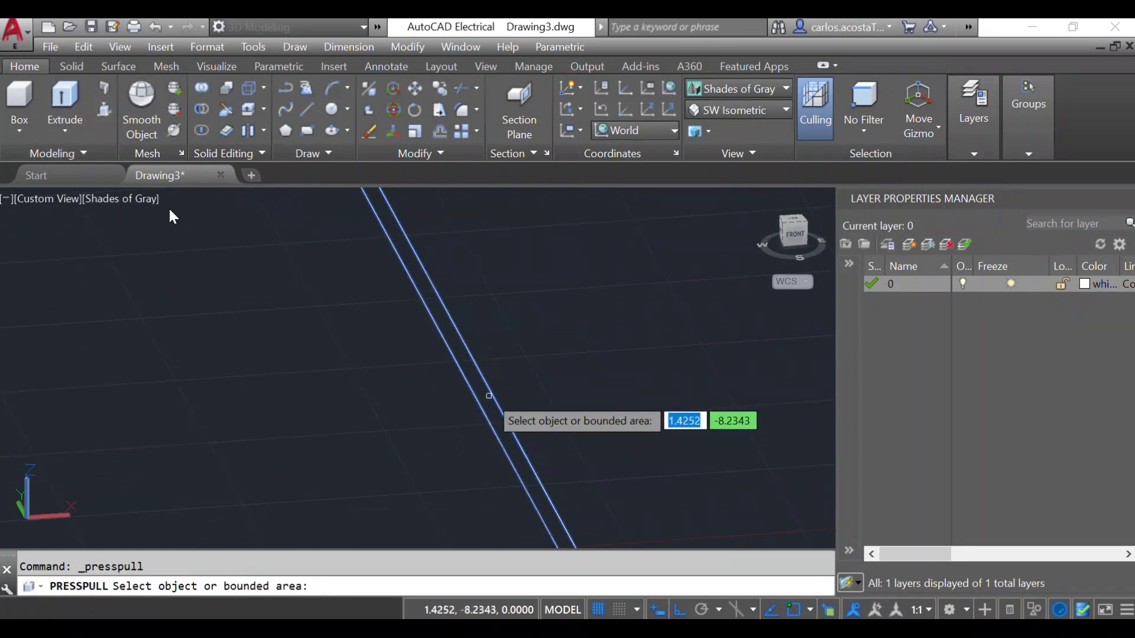
click(489, 396)
scroll(490, 355, down, 4)
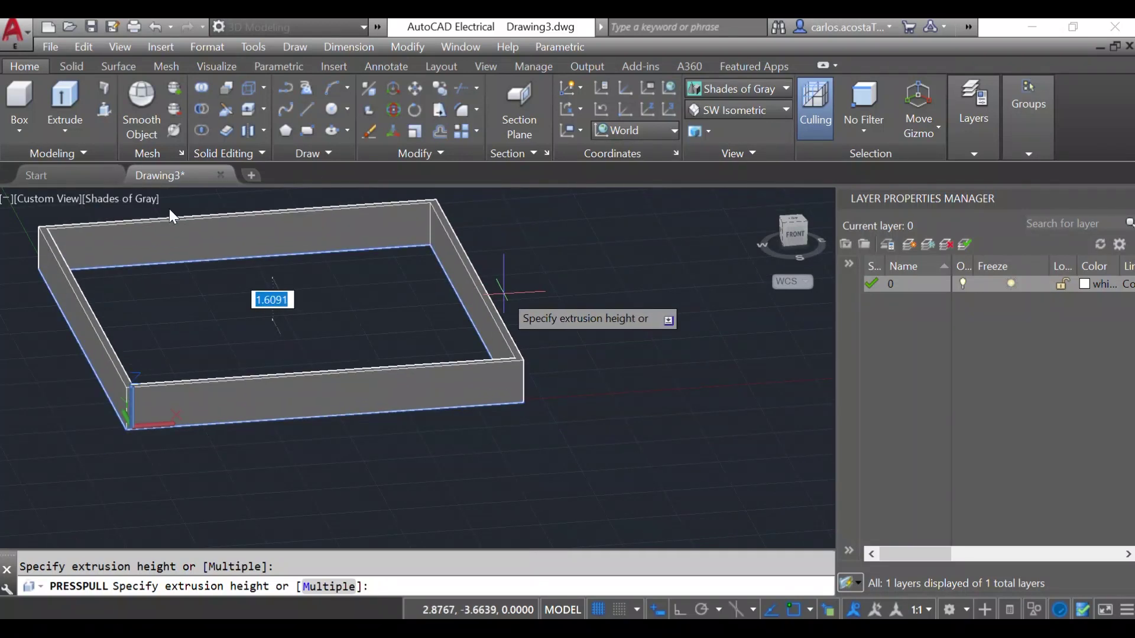
text(6)
key(Return)
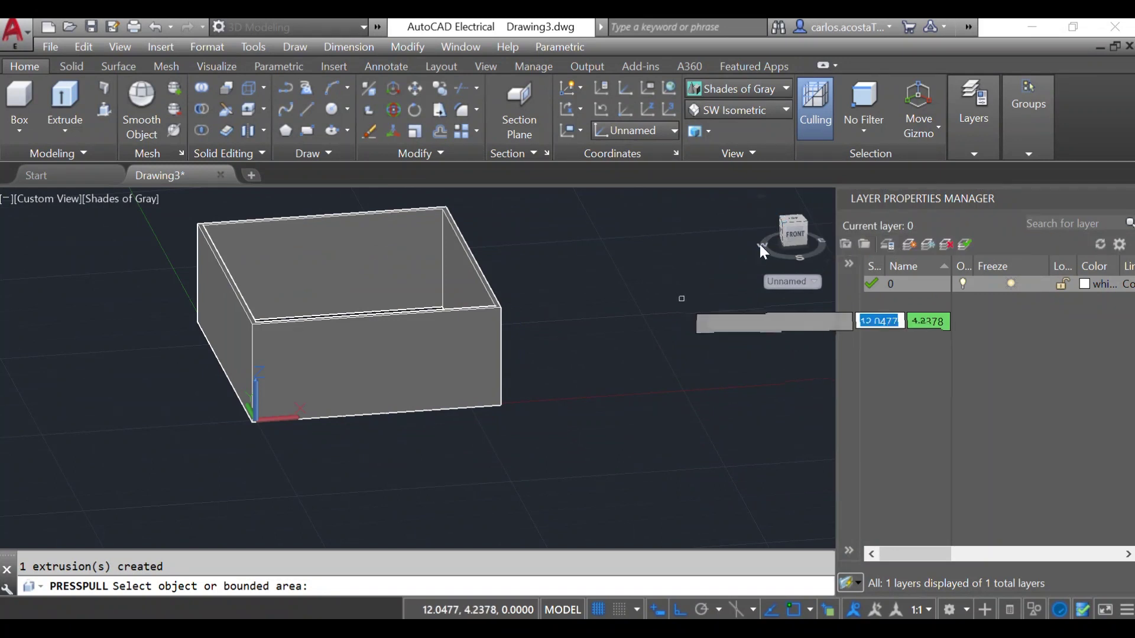
key(Return)
- Examine the open walled frame and the imported model beside it from several angles, and return to the Top view
drag(786, 233, 752, 203)
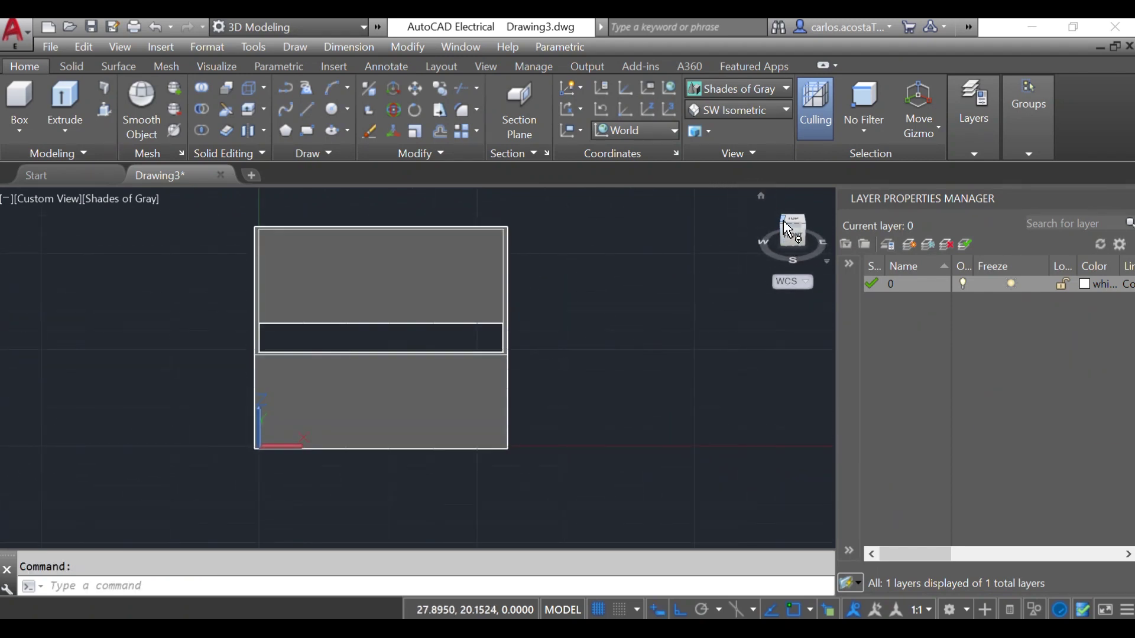
drag(786, 230, 828, 228)
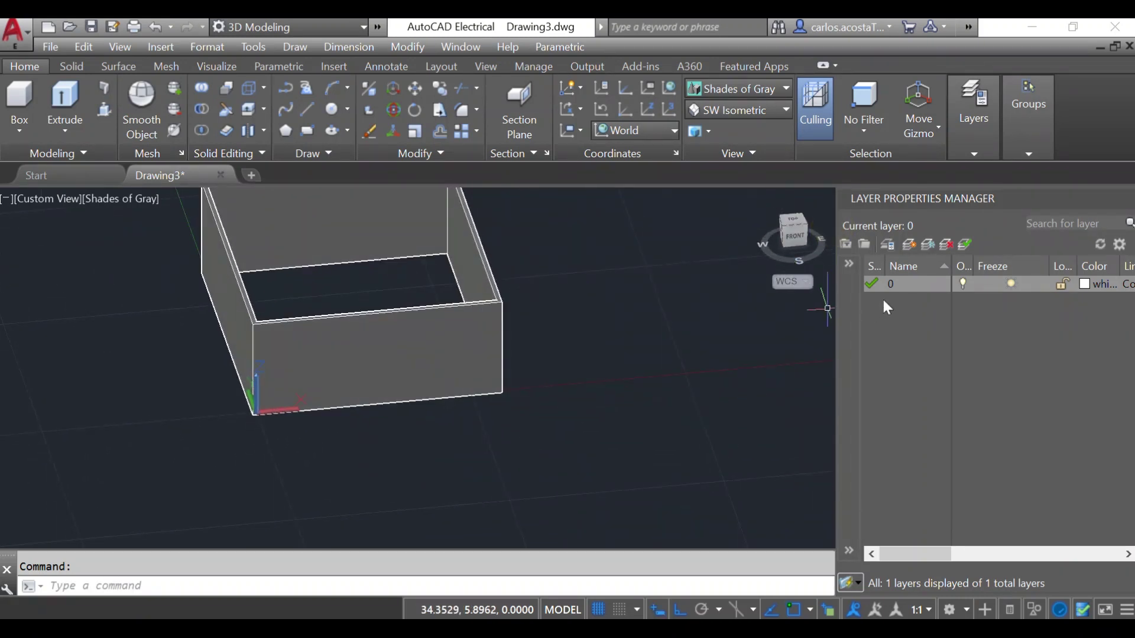
scroll(396, 509, down, 2)
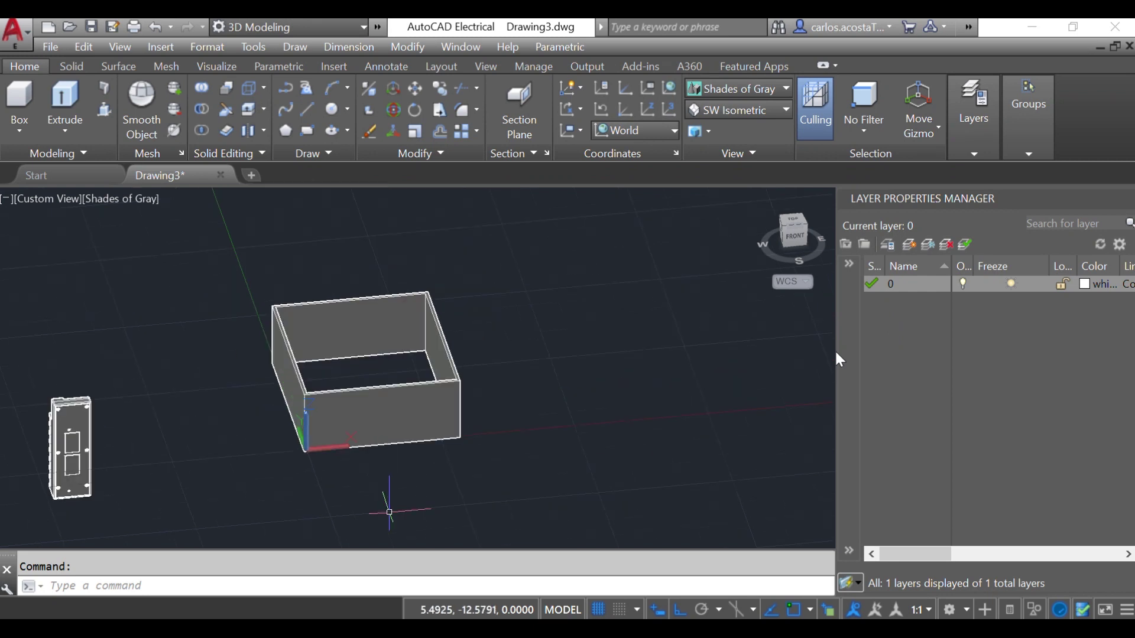
scroll(290, 402, up, 2)
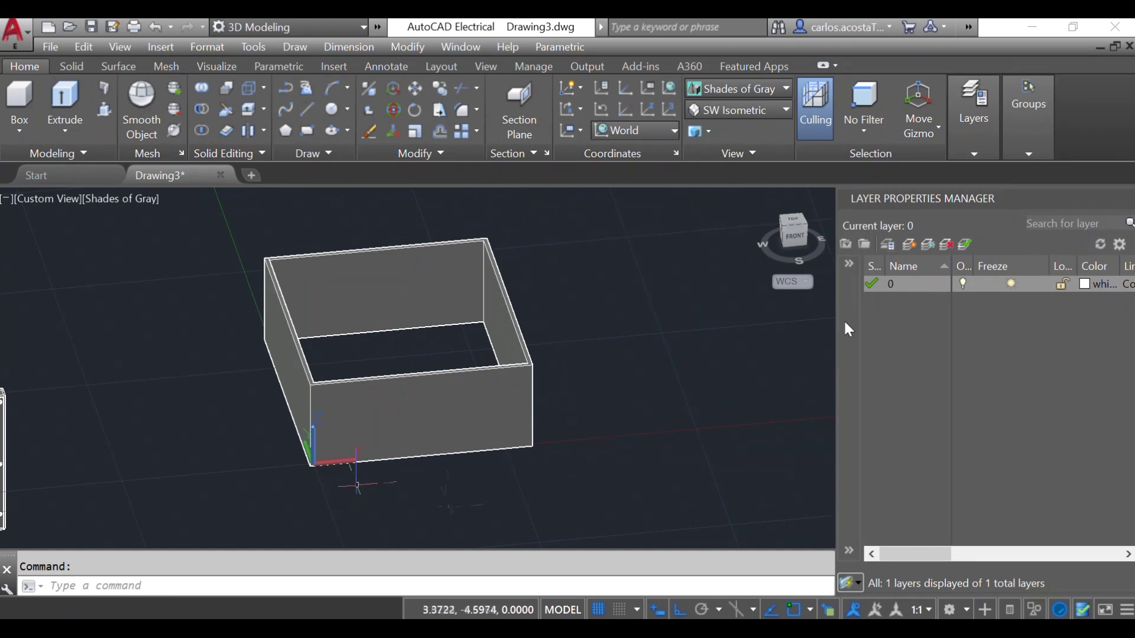
scroll(582, 366, down, 2)
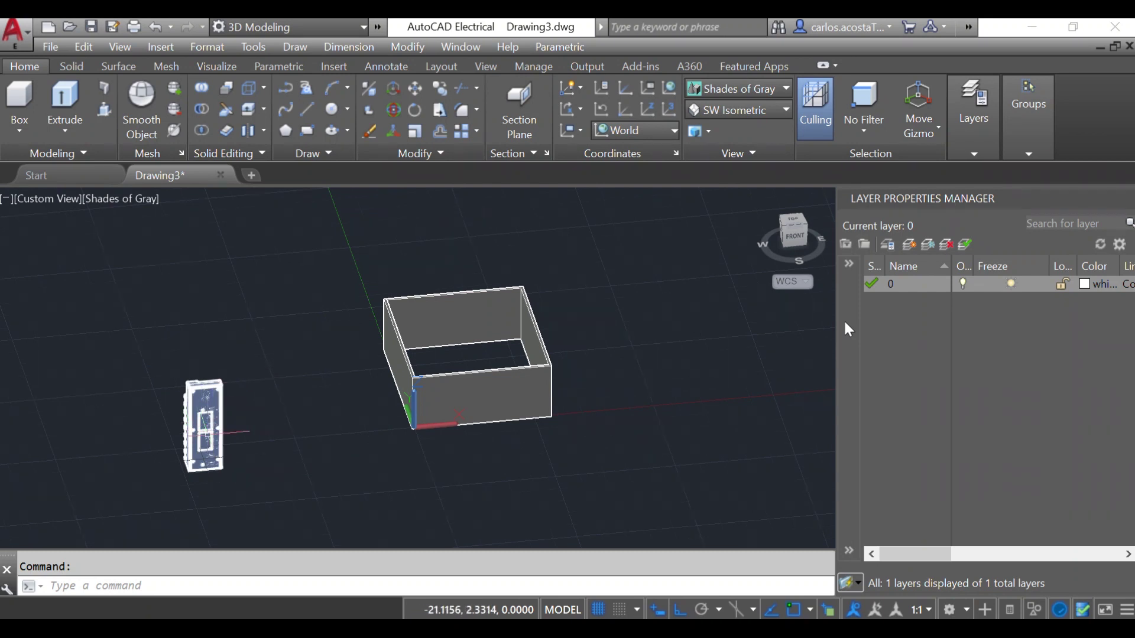
scroll(206, 416, up, 2)
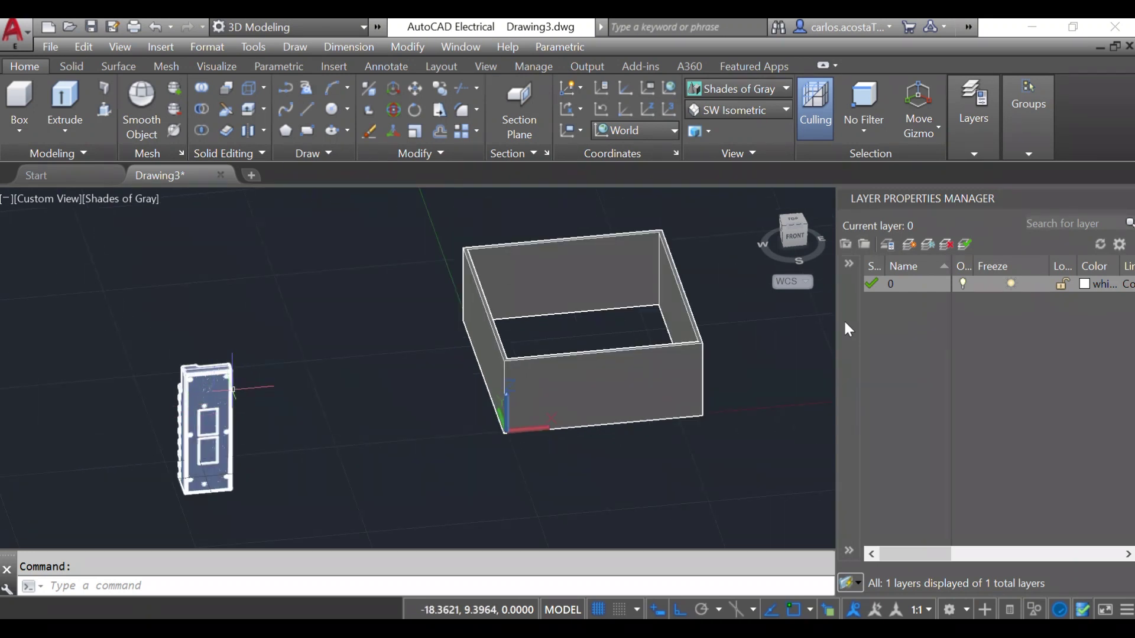
scroll(233, 389, down, 2)
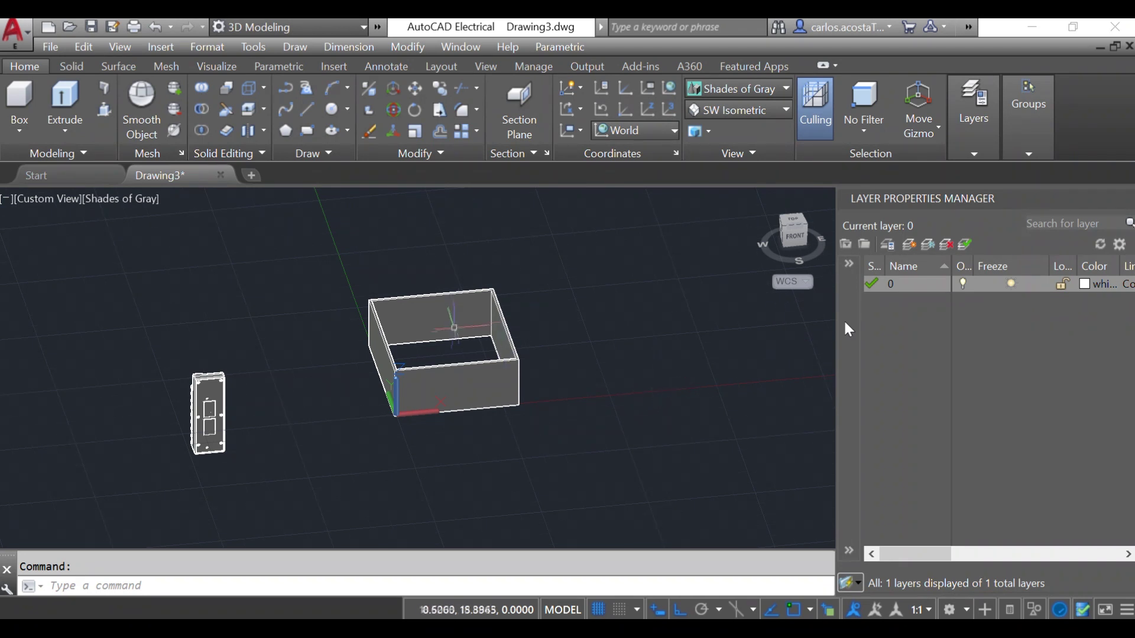
scroll(452, 333, up, 3)
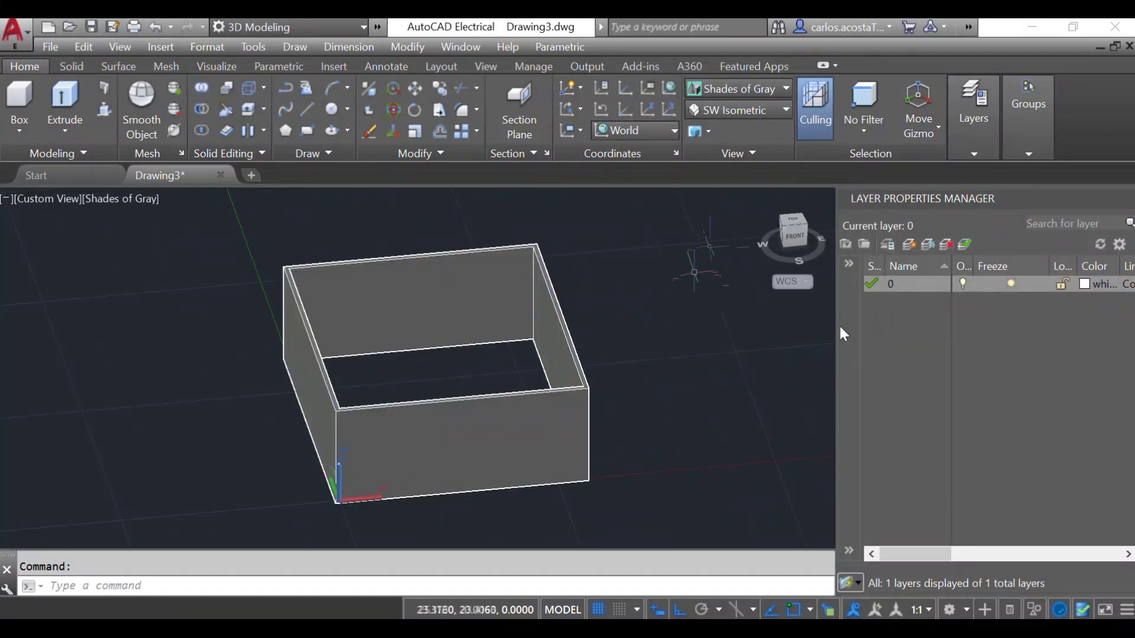
click(792, 221)
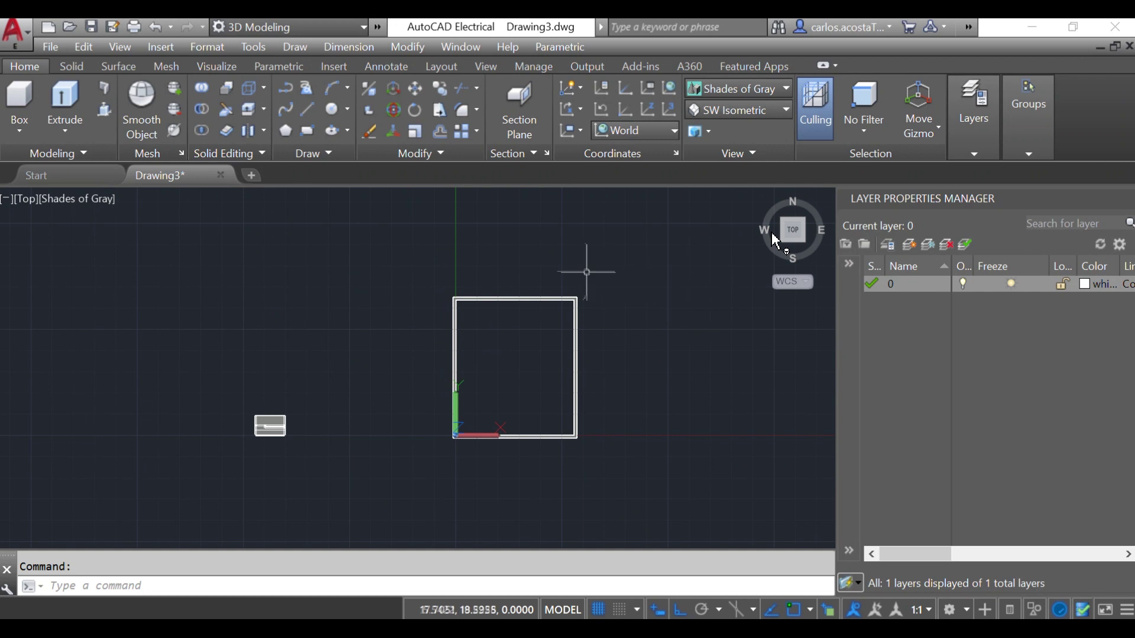
- Draw a 14 by 14 inch rectangle starting at the origin (0,0) inside the enclosure walls
text(rec)
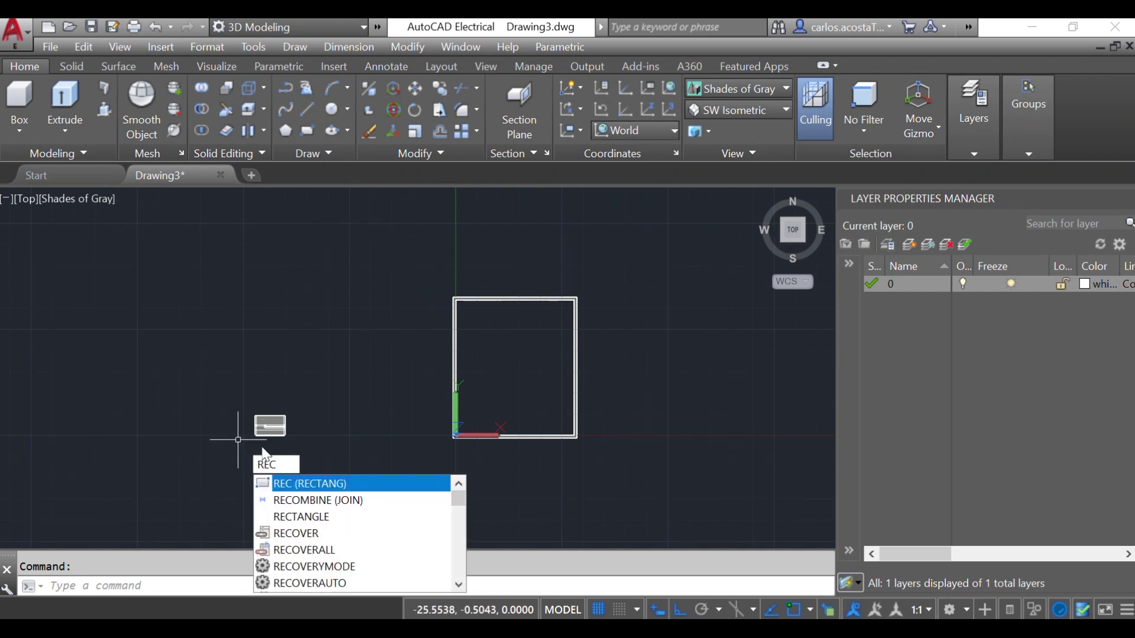
key(Return)
scroll(451, 418, up, 4)
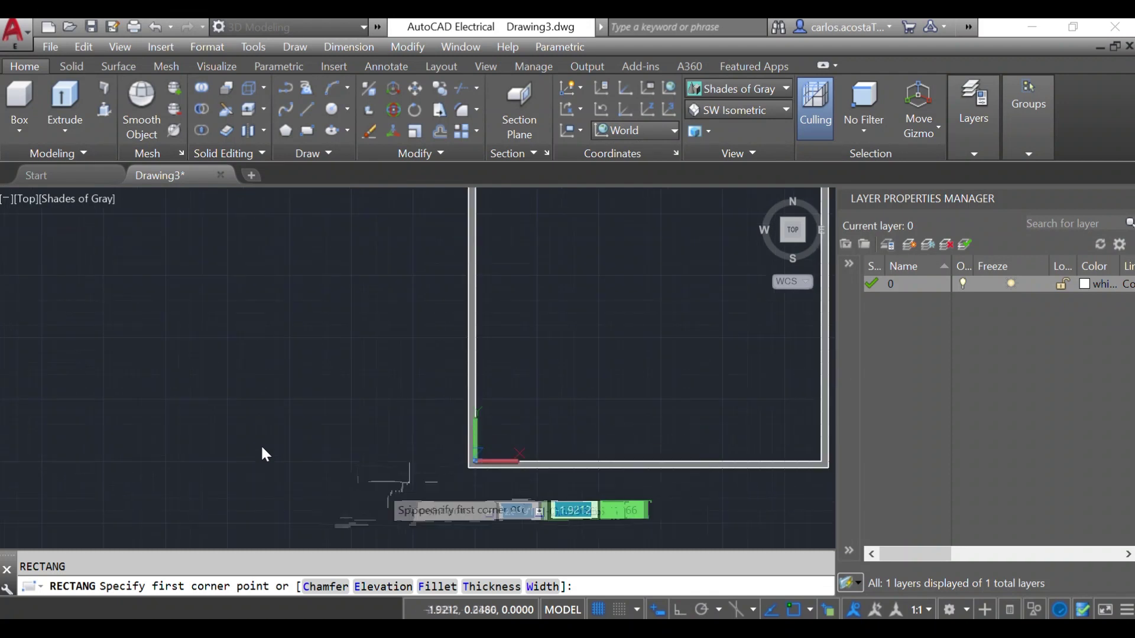
text(0,0)
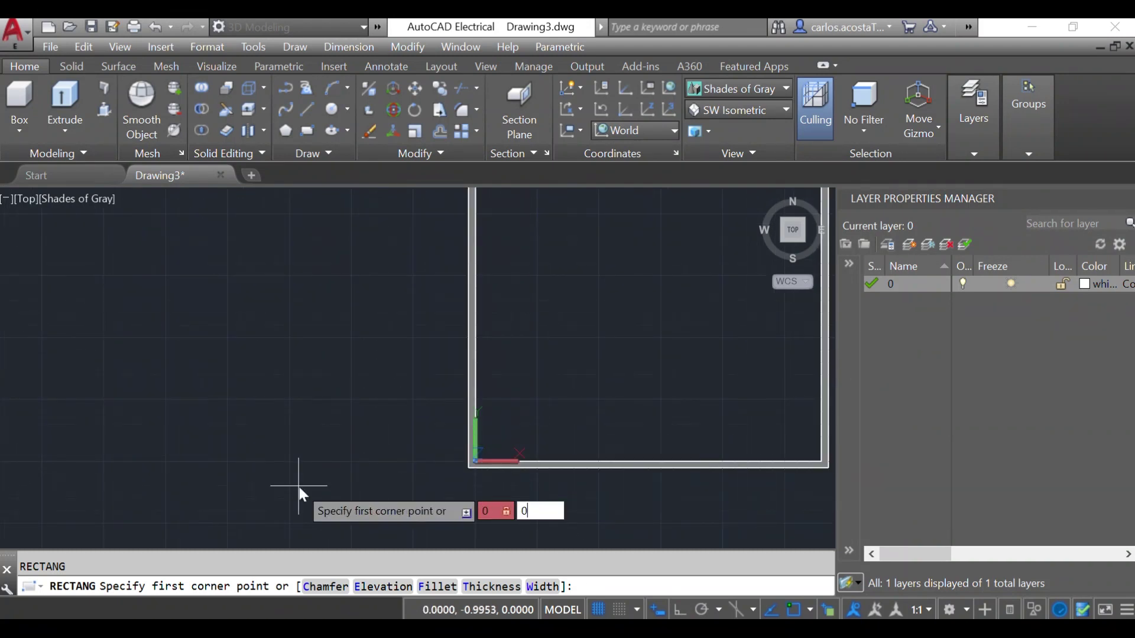
key(Return)
scroll(591, 379, down, 4)
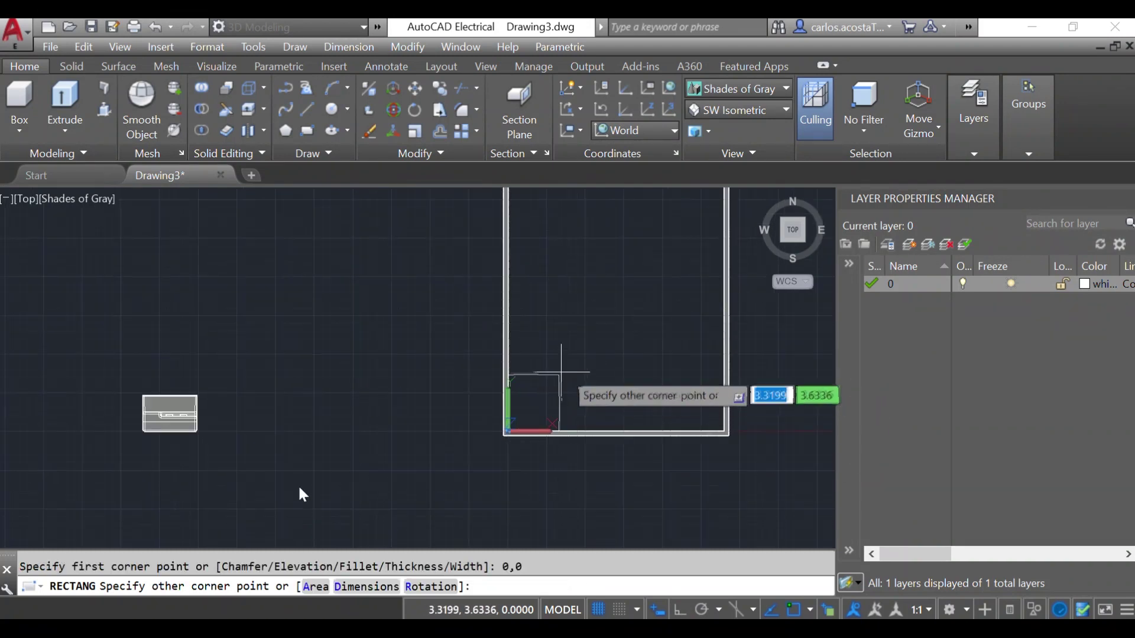
text(14)
key(Tab)
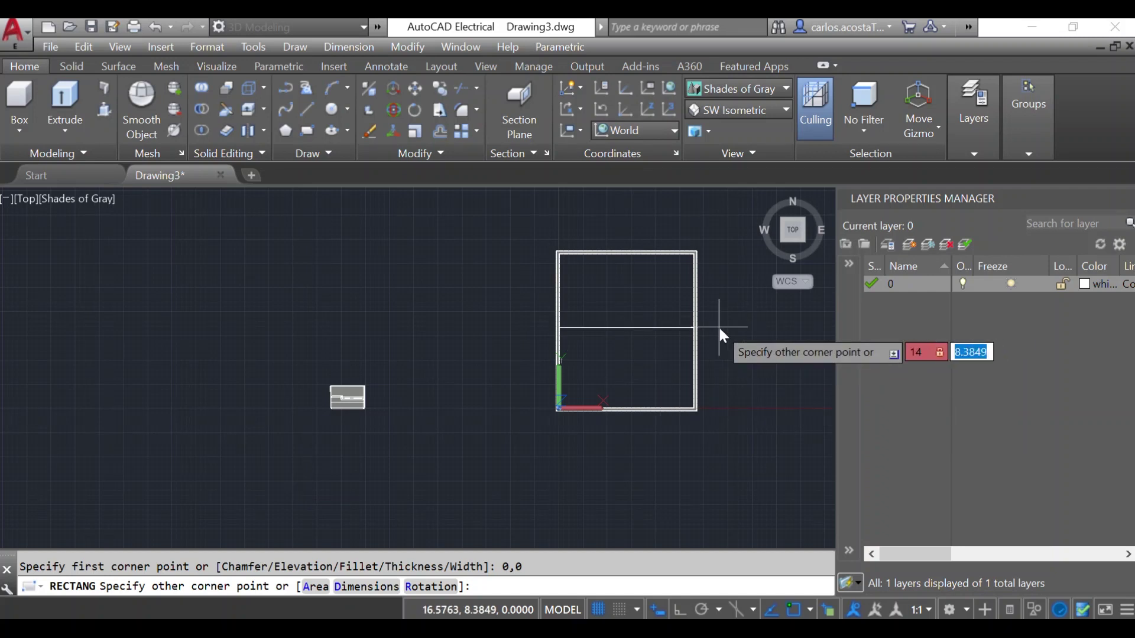
text(14)
key(Return)
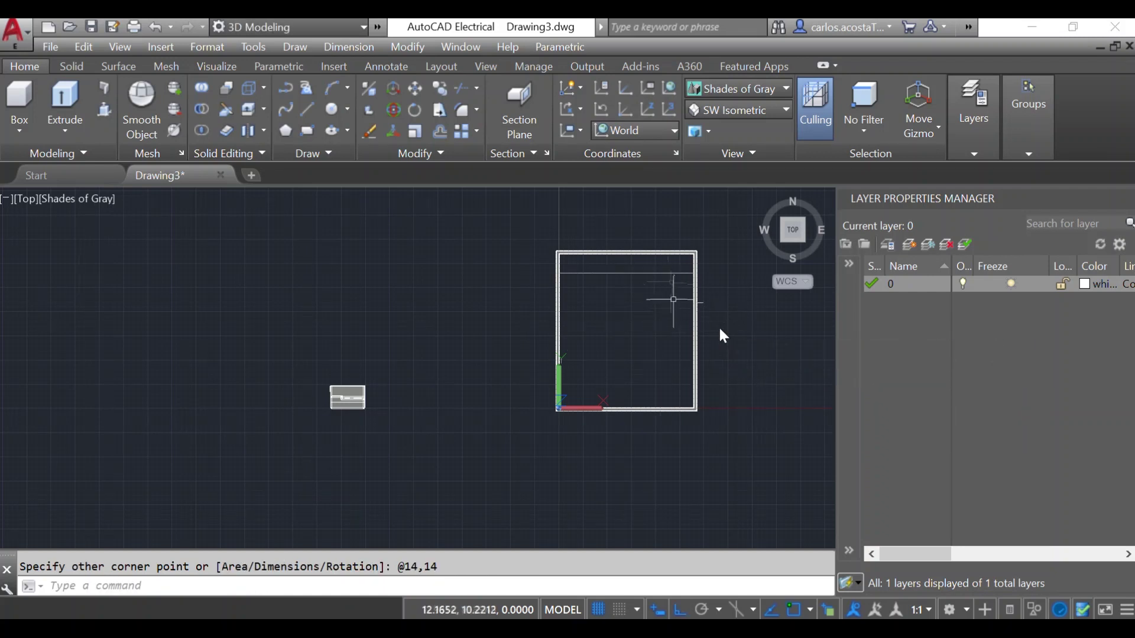
- Select the 14 by 14 rectangle and check where its upper edge lies relative to the enclosure walls
scroll(677, 260, up, 2)
scroll(676, 257, up, 1)
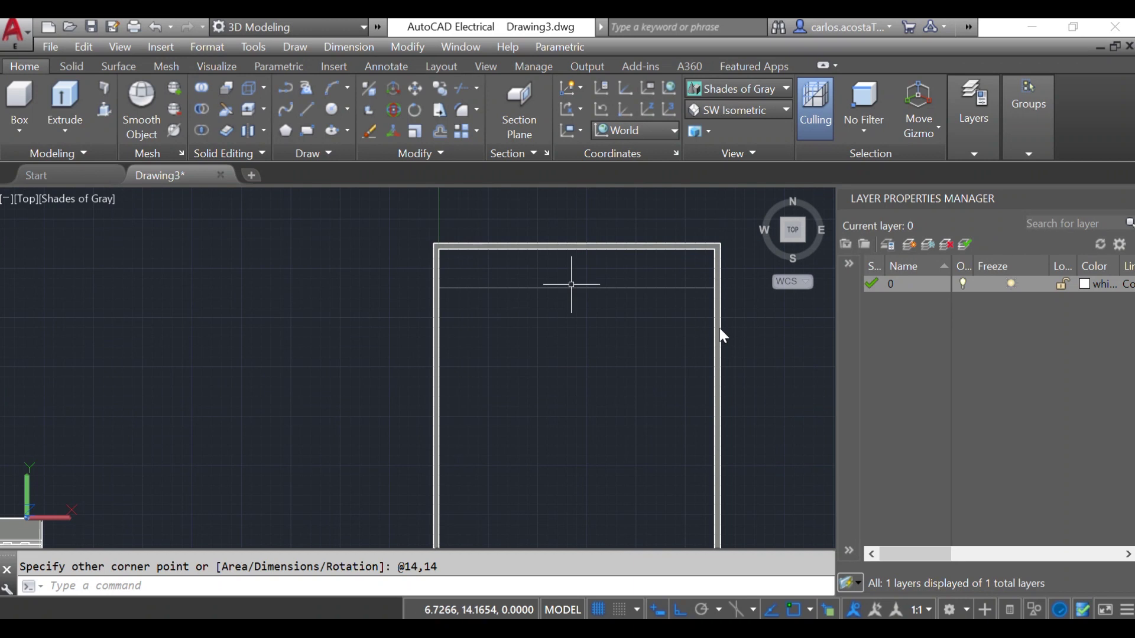
scroll(568, 287, down, 2)
key(Escape)
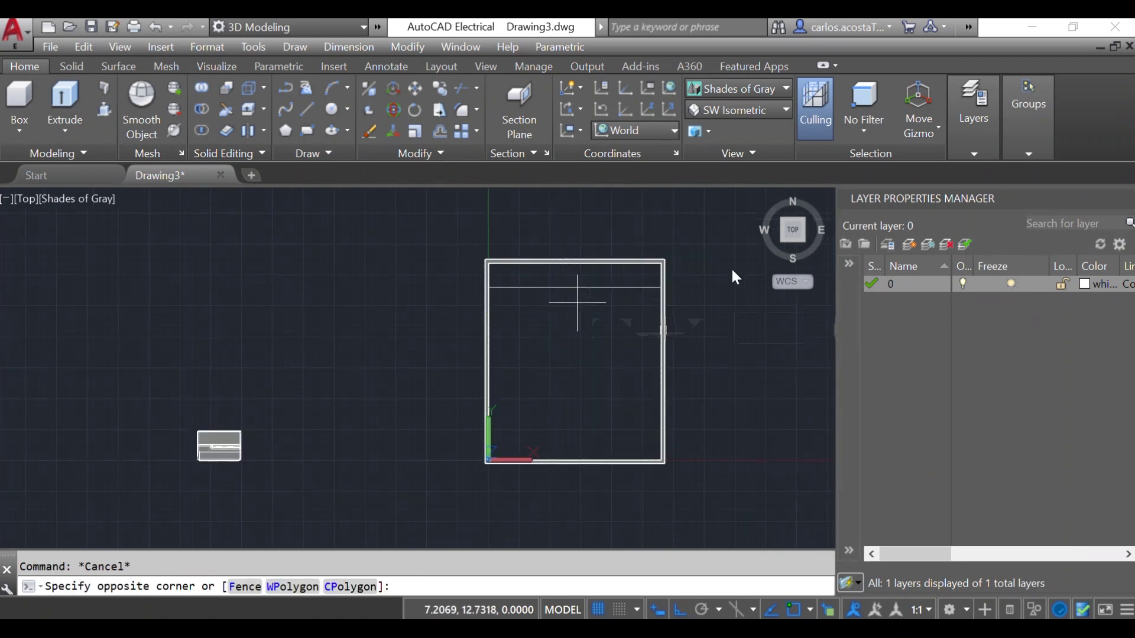
click(571, 285)
key(Escape)
click(572, 288)
mouse_move(574, 289)
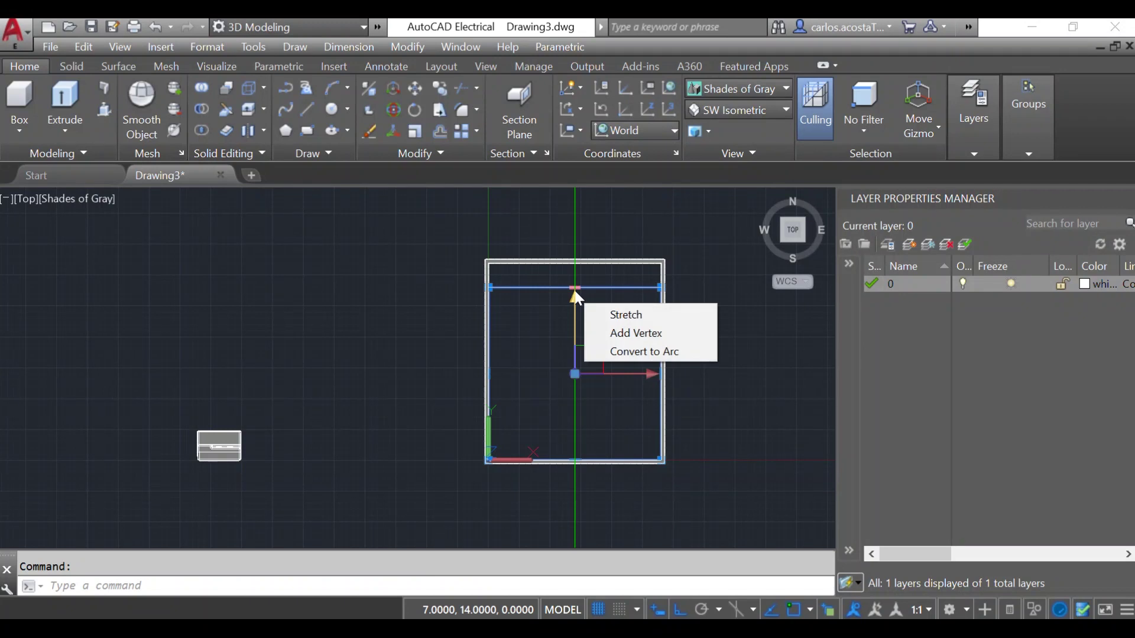
key(Escape)
- Try to add a quick dimension to the 14 by 14 rectangle and the polyline along the lower wall
click(347, 47)
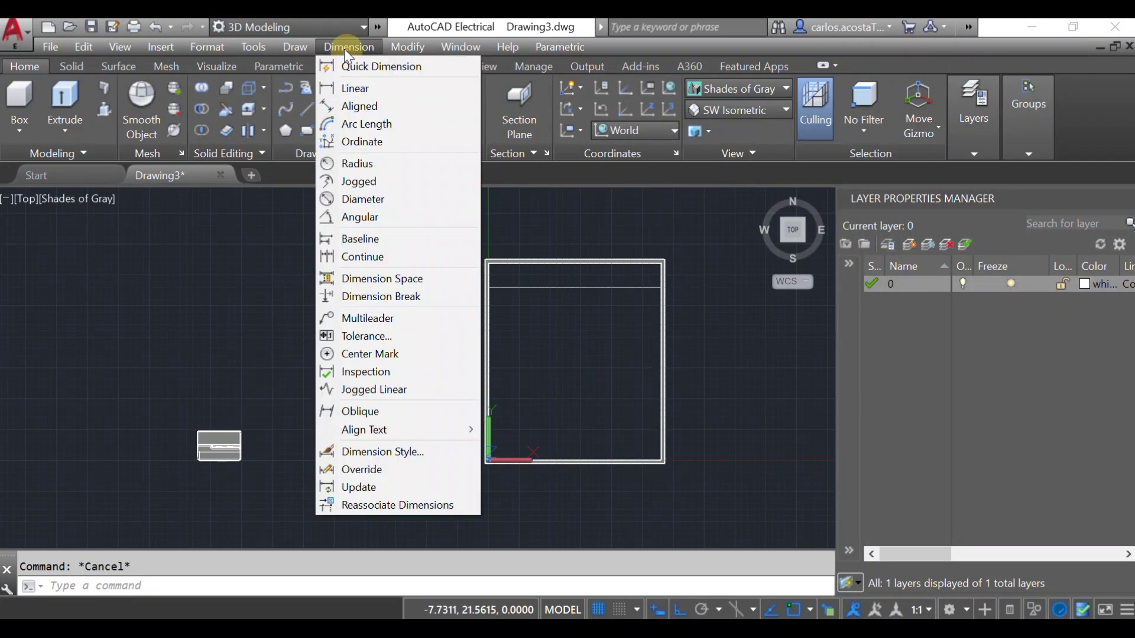
click(365, 66)
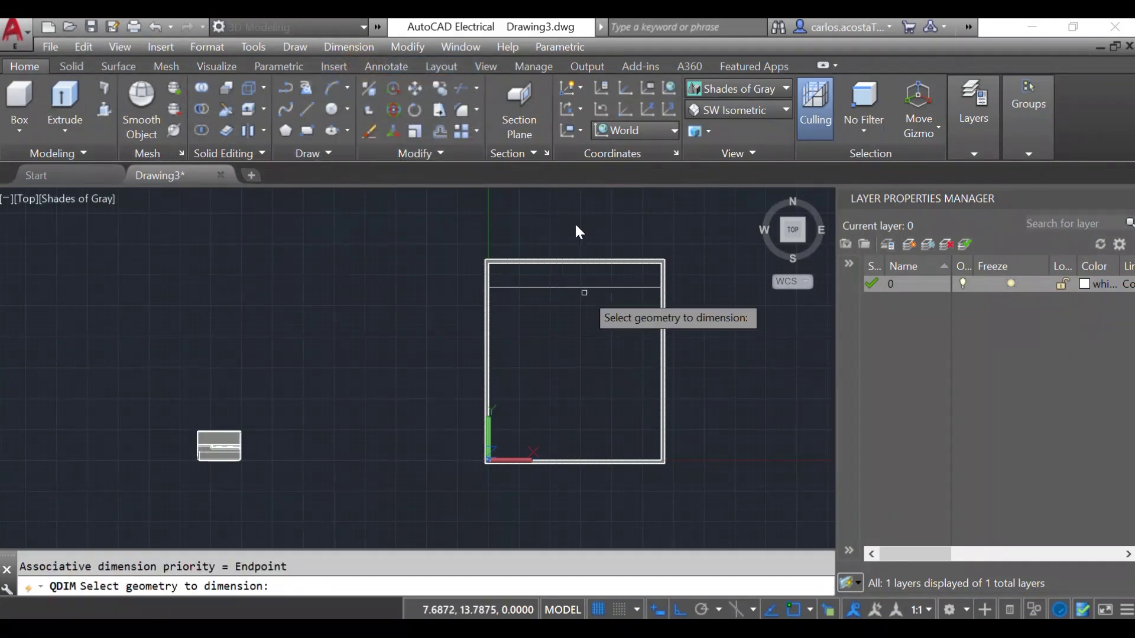
click(582, 289)
scroll(587, 447, up, 3)
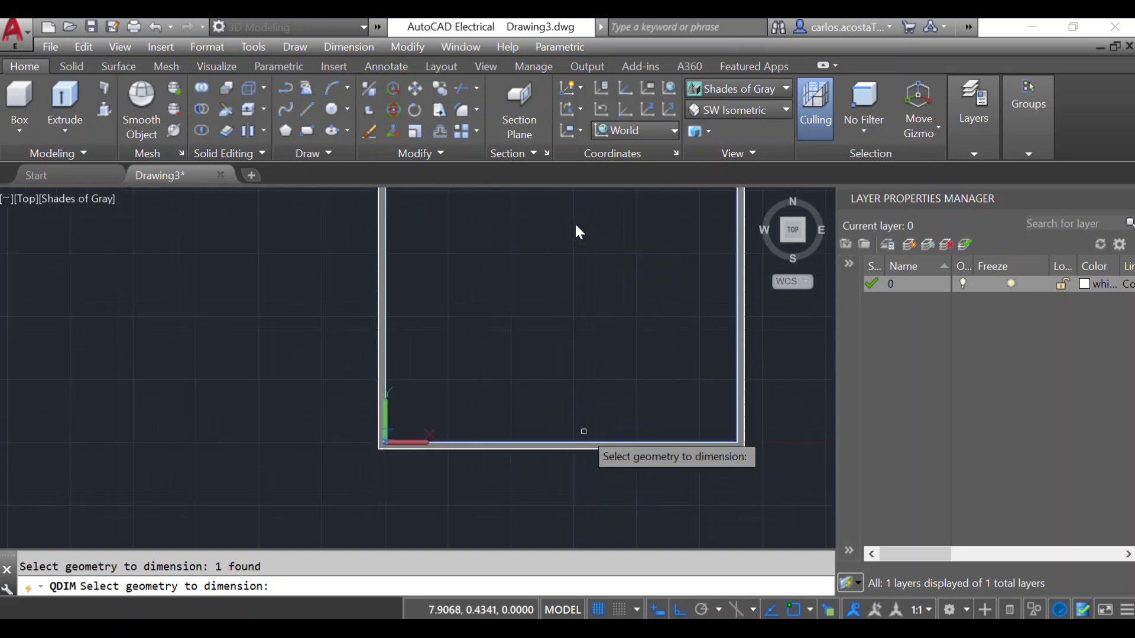
click(587, 444)
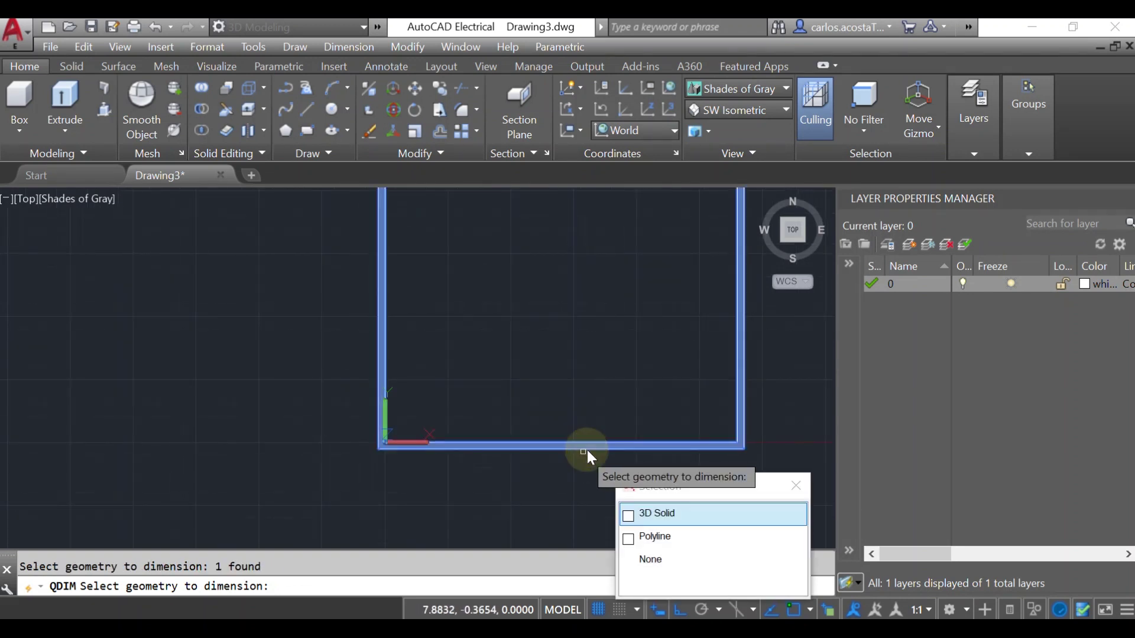
click(675, 536)
scroll(674, 531, down, 5)
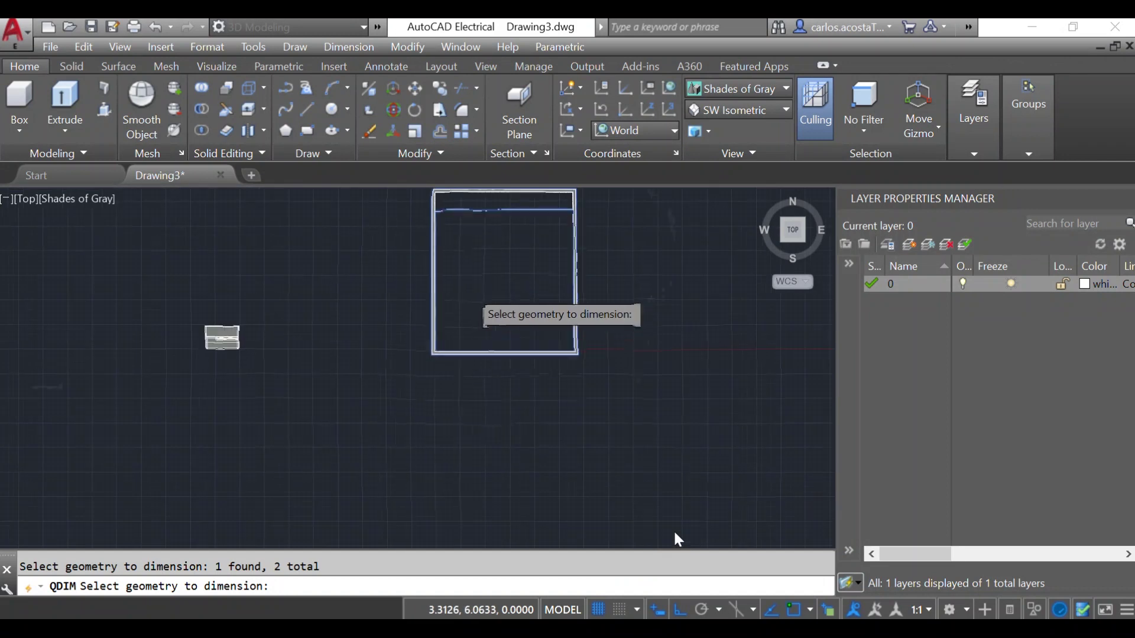
scroll(674, 538, up, 3)
key(Return)
key(Escape)
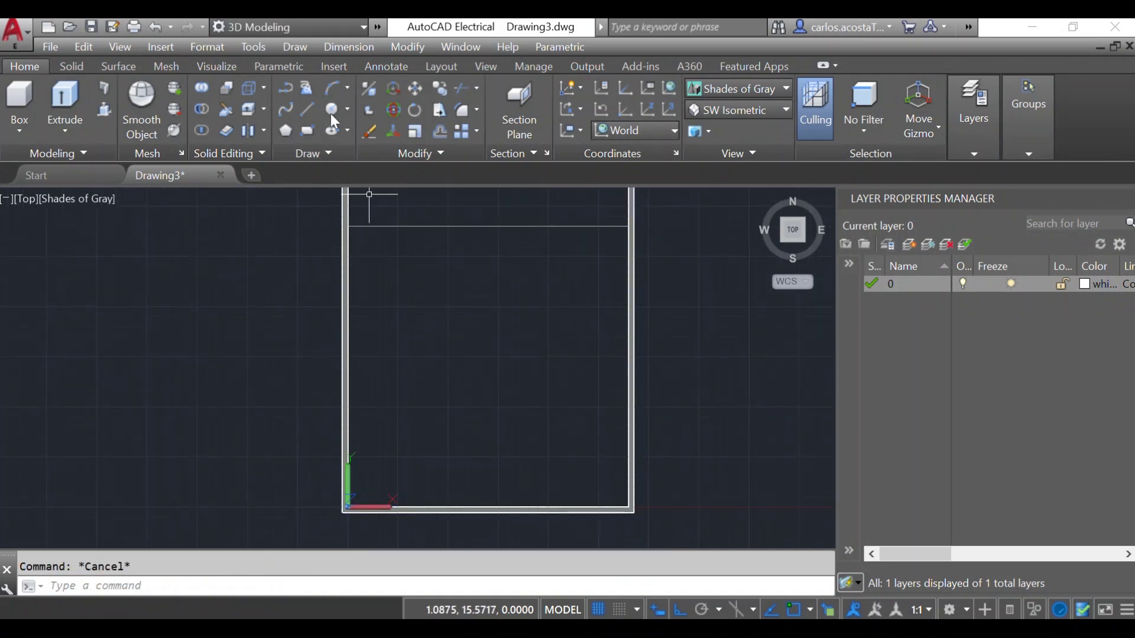
- Try to place linear dimensions across the height and width of the enclosure's interior
click(350, 48)
click(355, 89)
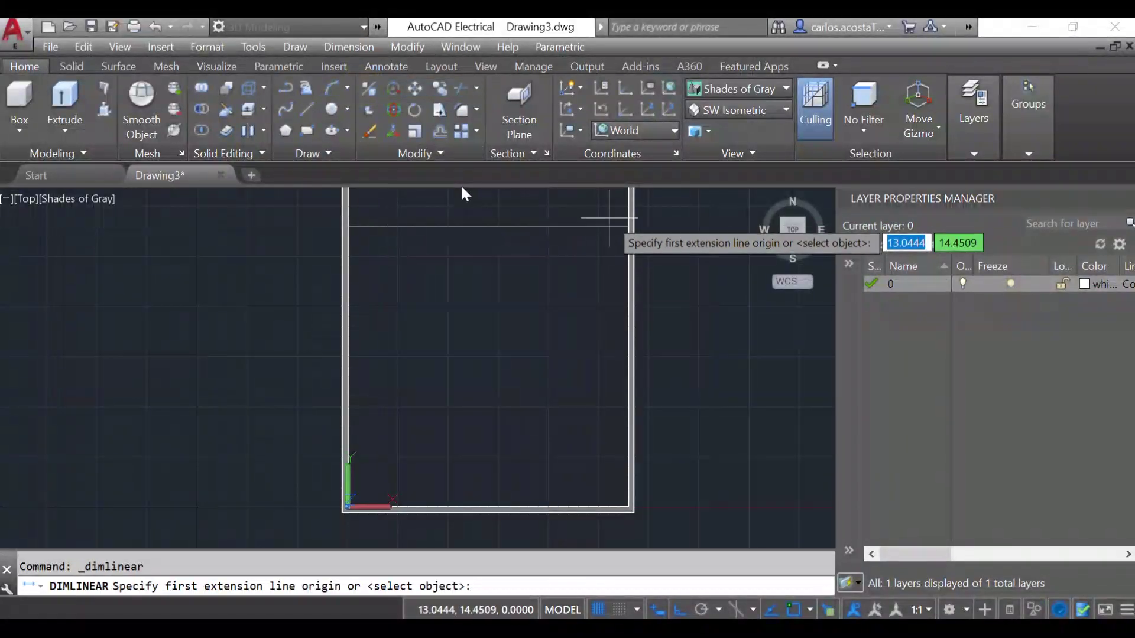
click(613, 227)
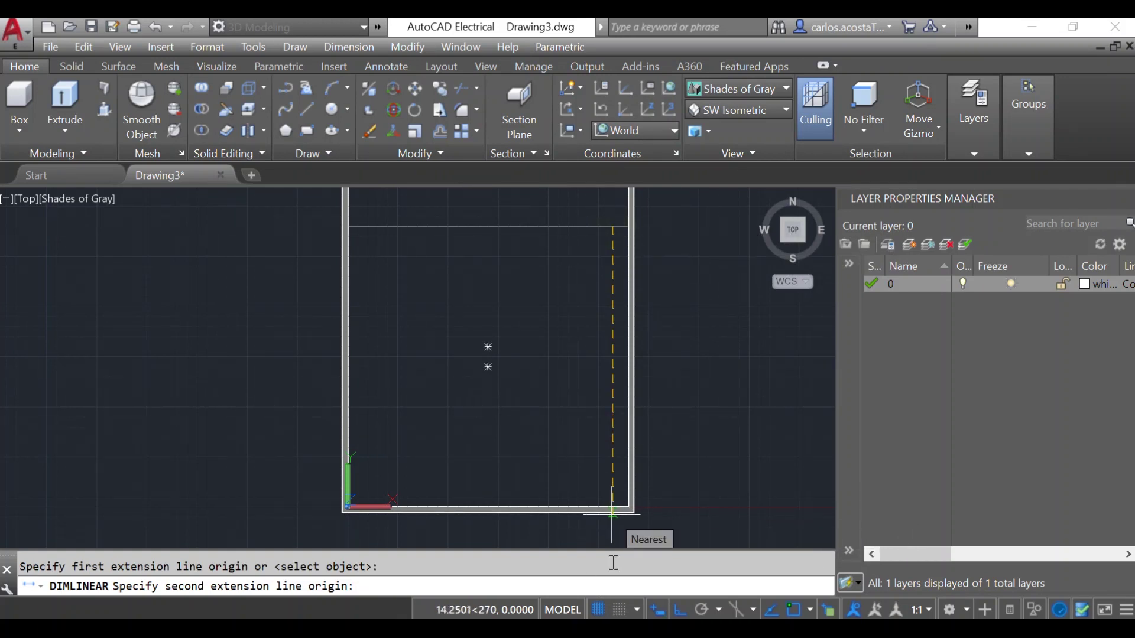
key(Escape)
right_click(301, 411)
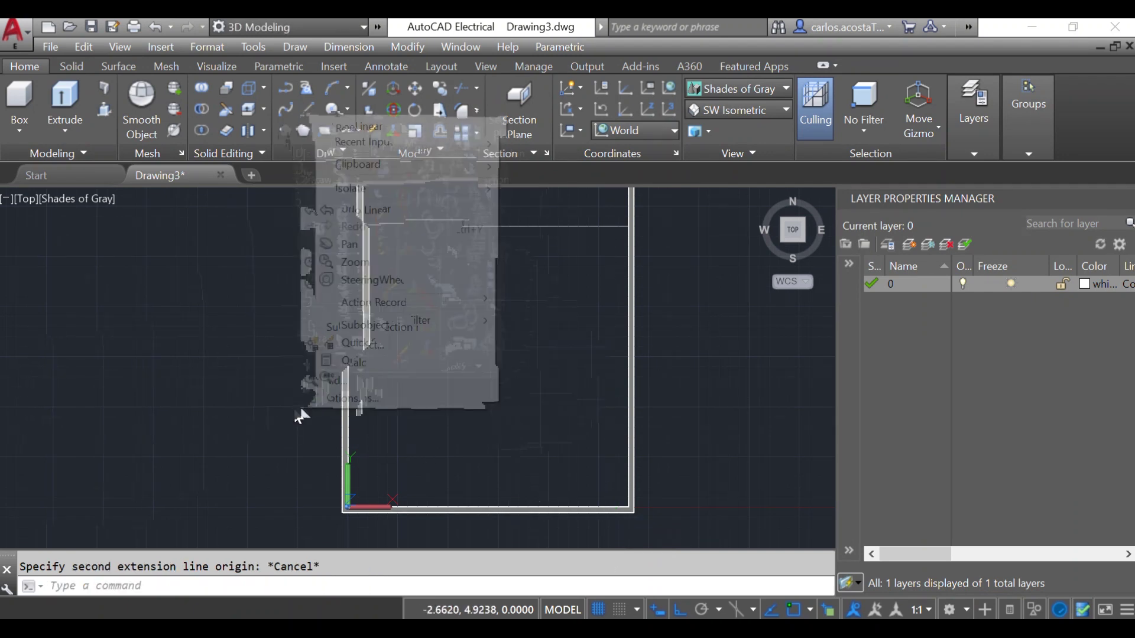
click(403, 127)
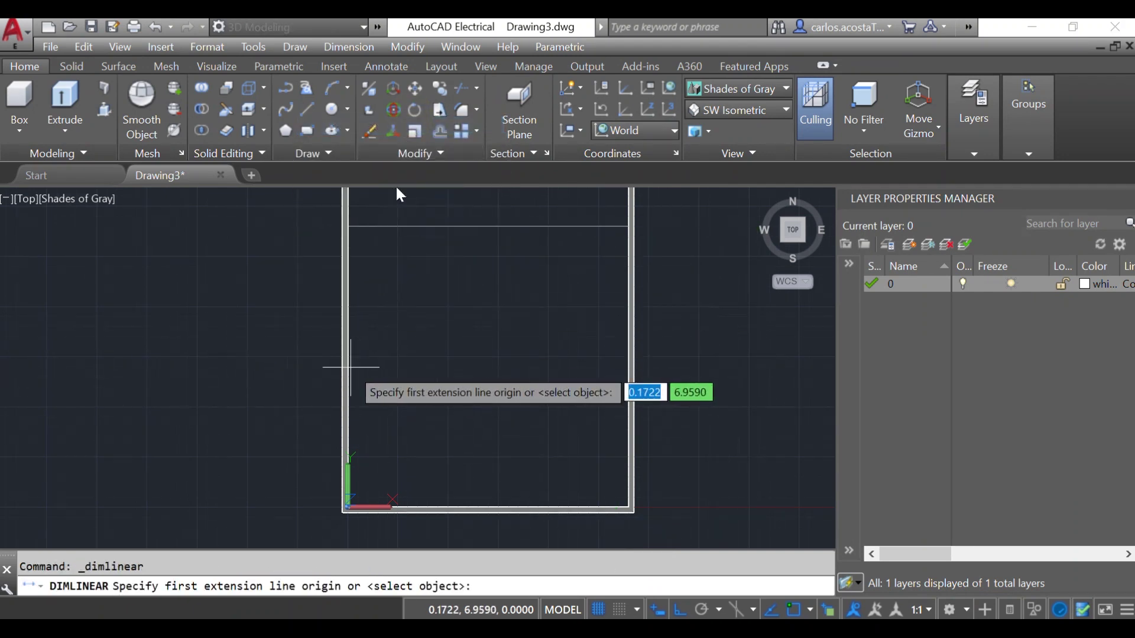
click(347, 367)
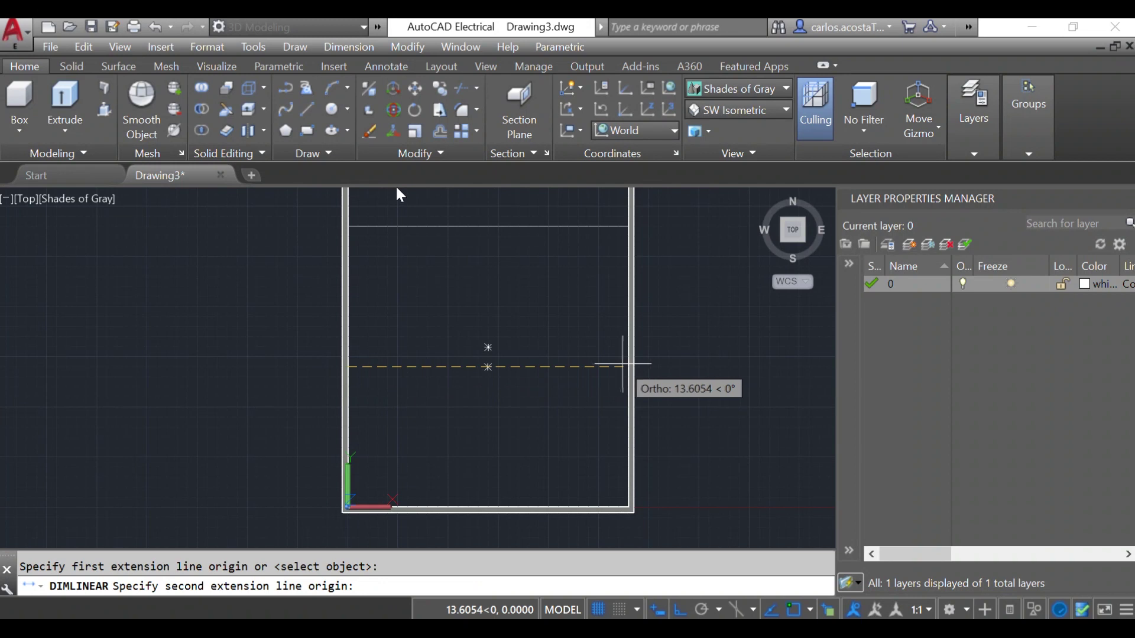
key(Escape)
- Erase the 14 by 14 rectangle inside the enclosure walls
scroll(634, 363, down, 2)
click(582, 319)
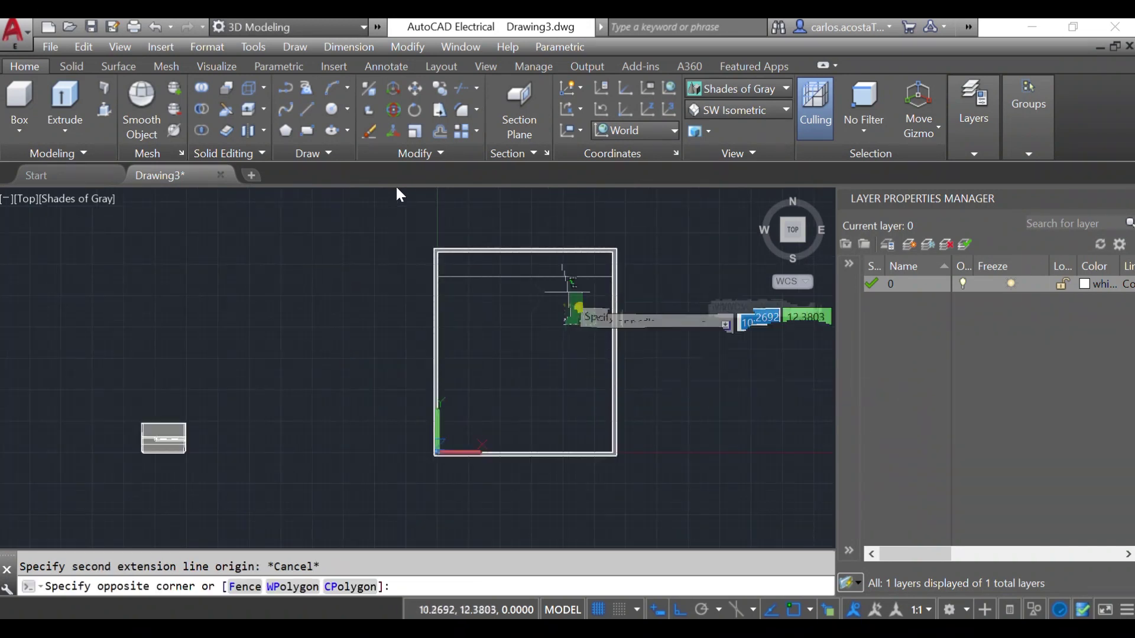
click(555, 271)
key(Delete)
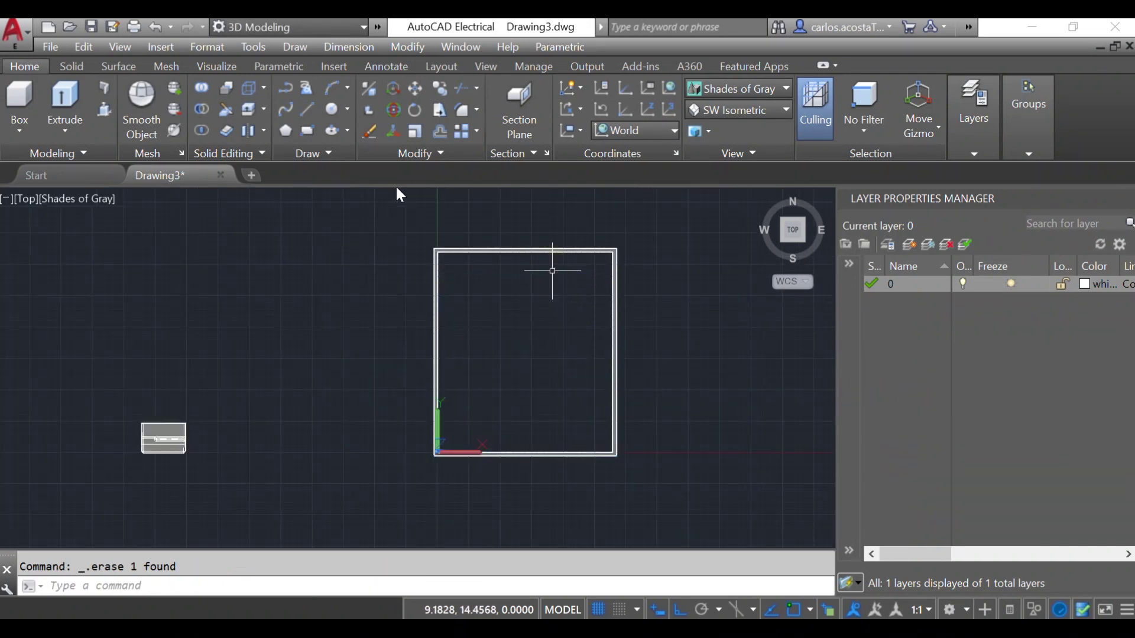
- Draw a rectangle from the origin (0,0) to the opposite inner corner of the walls, covering the 14 by 16 inch interior
text(rec)
key(Return)
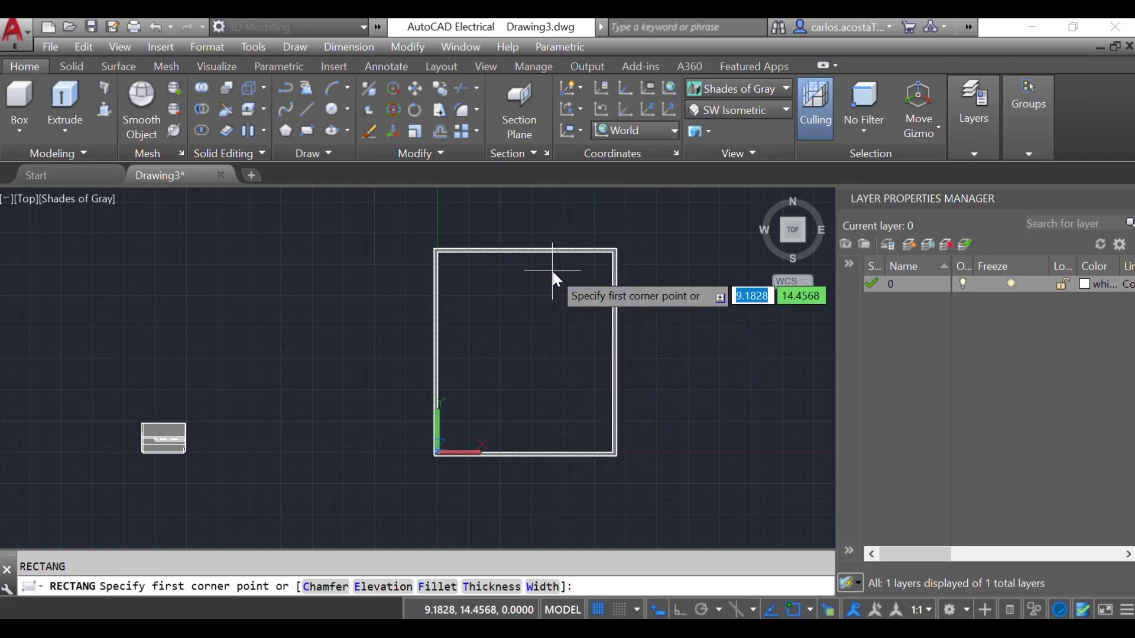
text(0,0)
key(Return)
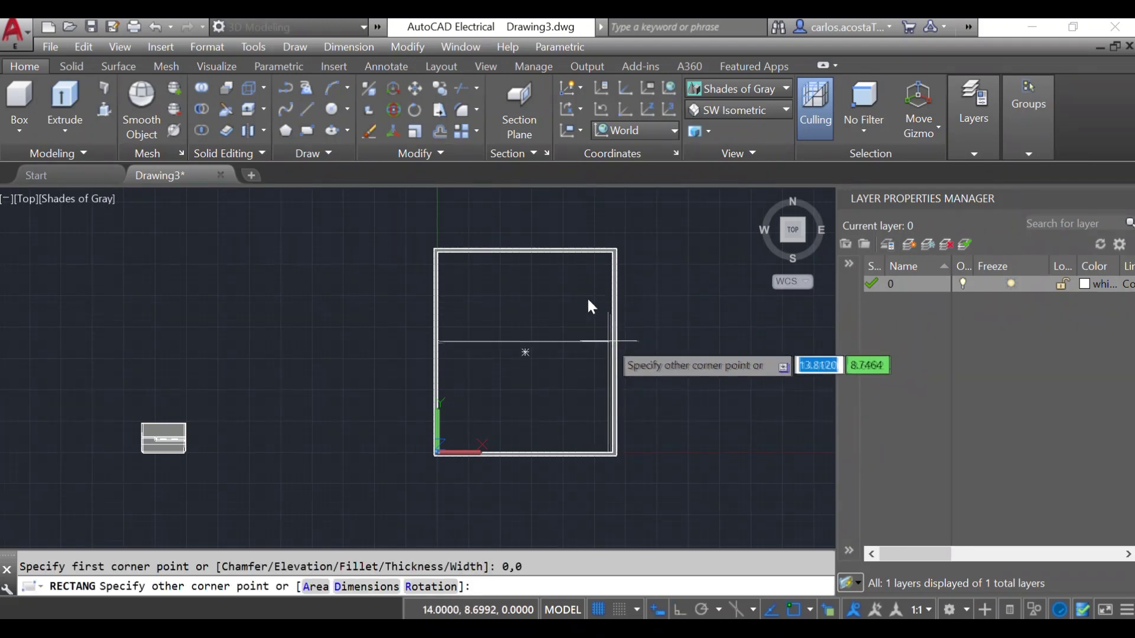
scroll(607, 340, up, 1)
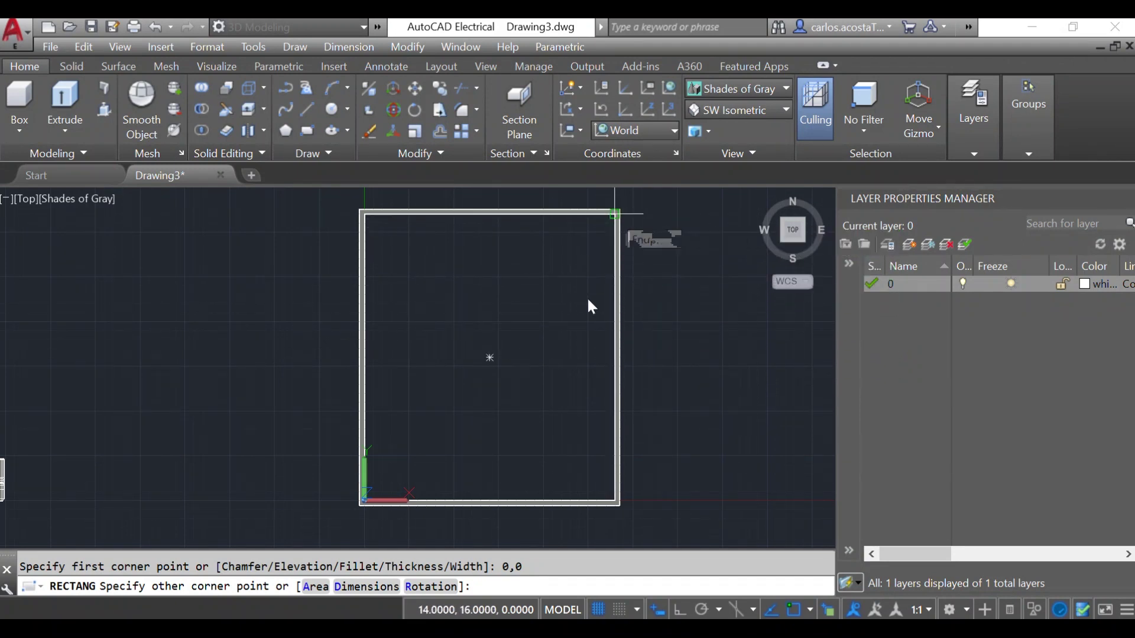
scroll(615, 213, up, 4)
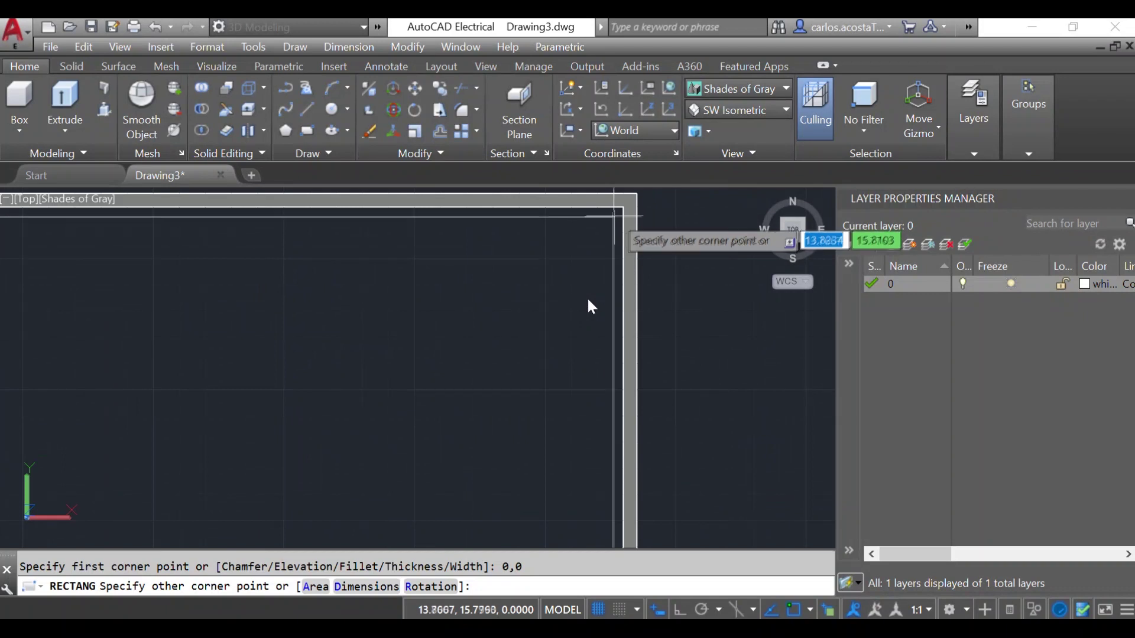
click(623, 207)
scroll(659, 236, down, 5)
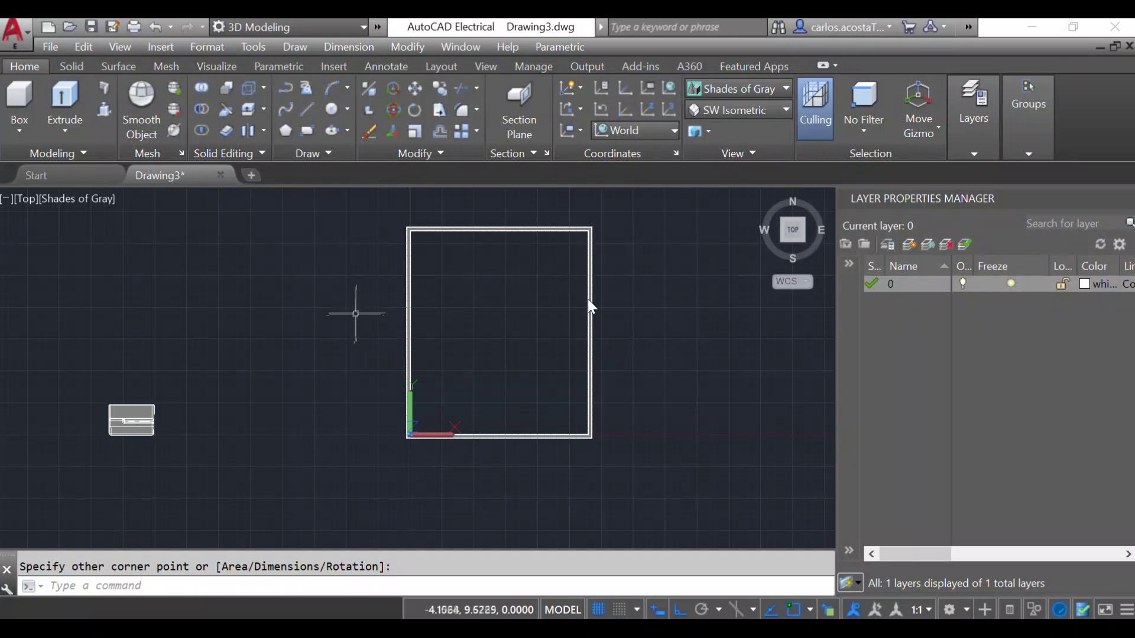
key(Escape)
- Presspull the floor area enclosed by the inner rectangle by 0.125 inch to form the bottom panel
drag(788, 233, 771, 266)
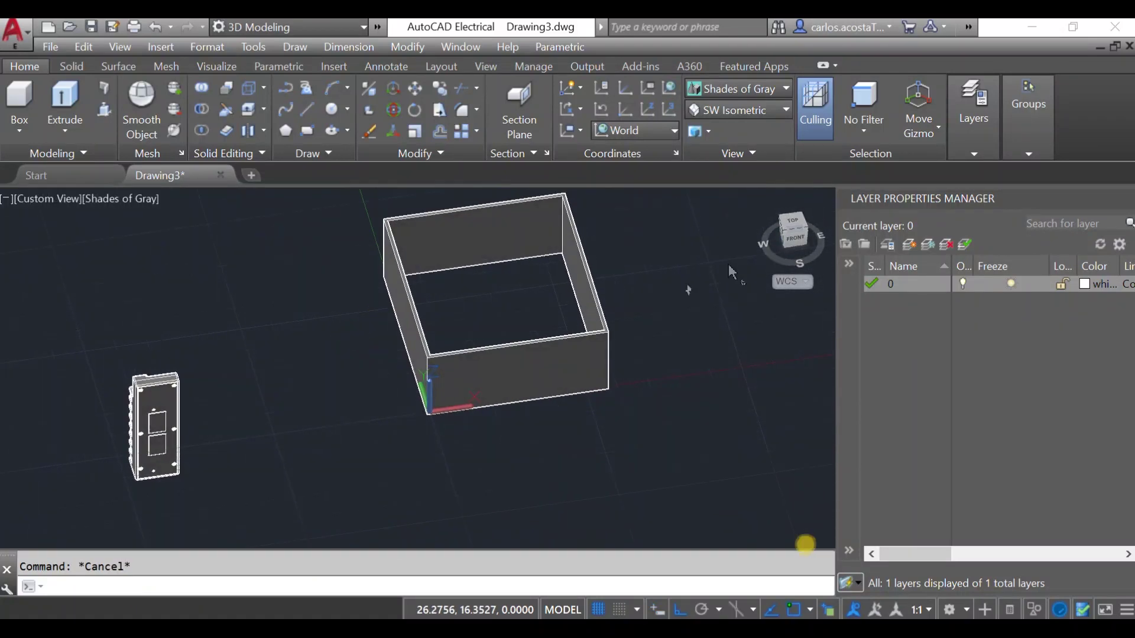
click(578, 308)
click(671, 392)
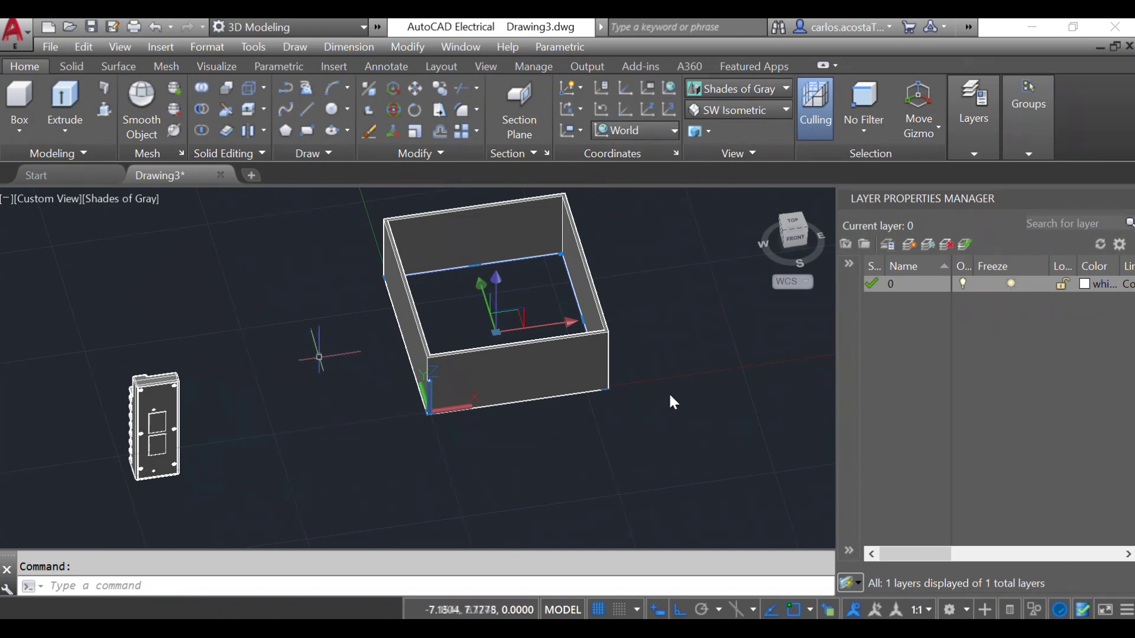
click(109, 110)
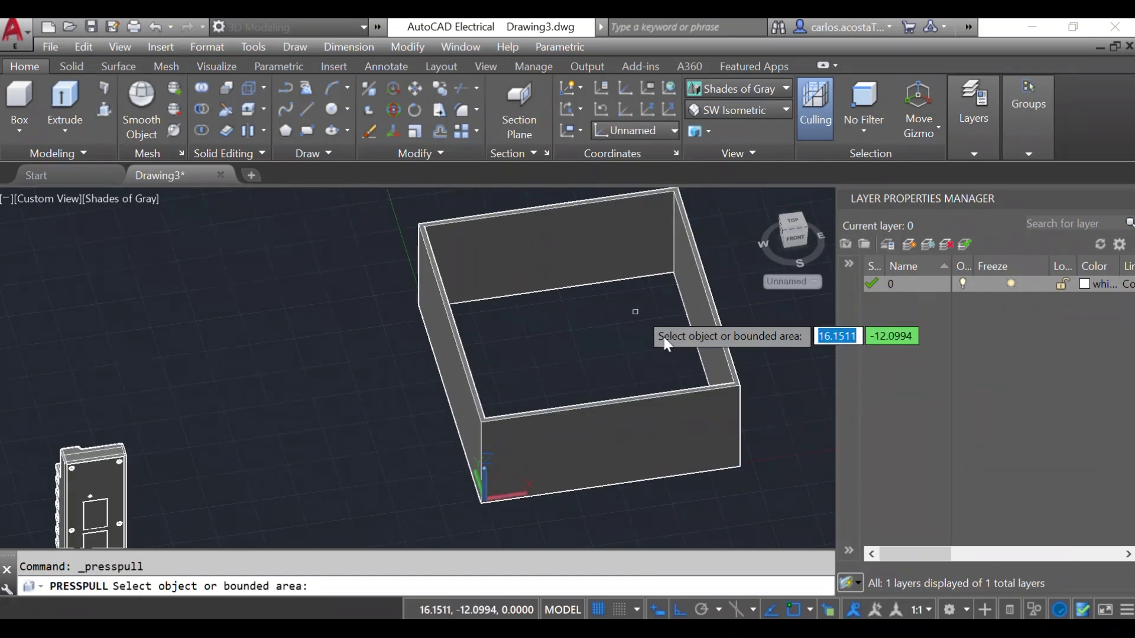
click(627, 281)
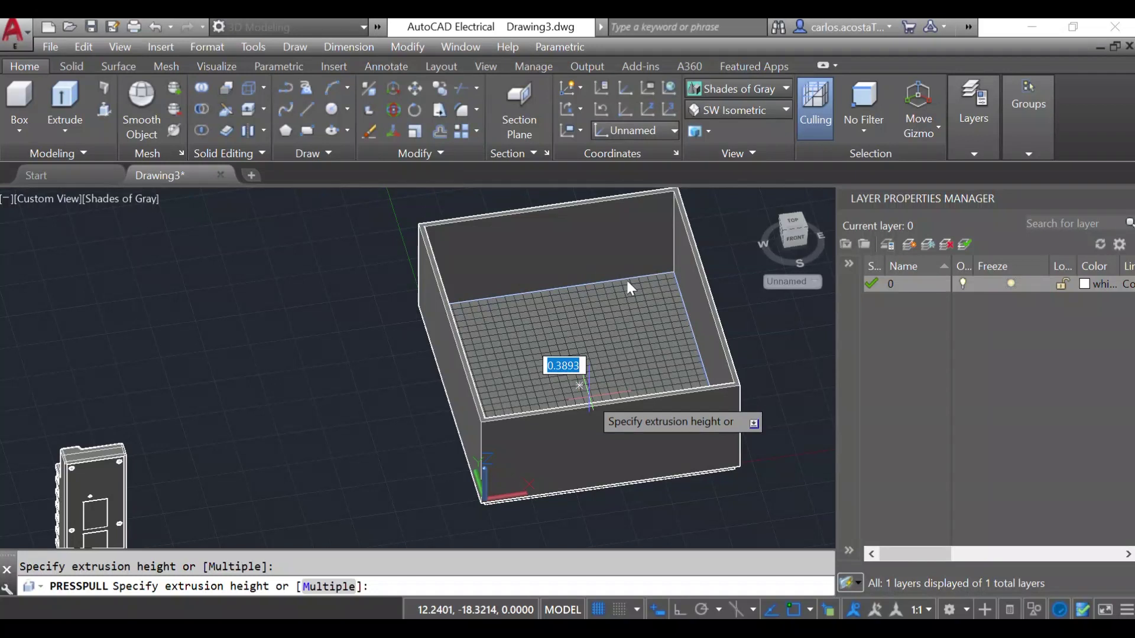
text(0.125)
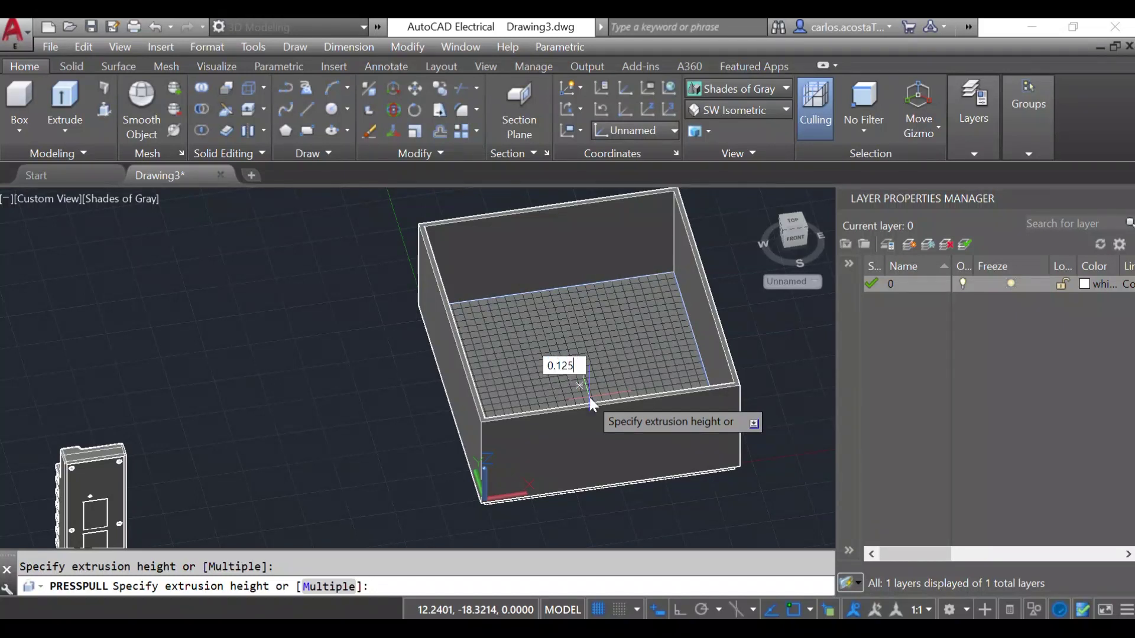
key(Return)
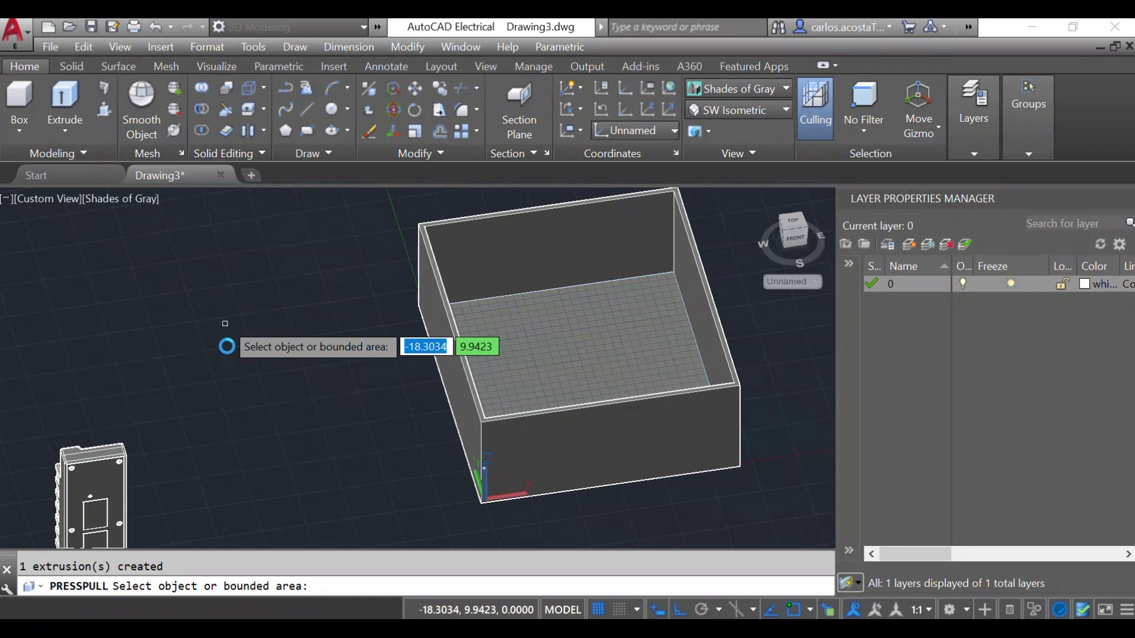
key(Escape)
- View the enclosure from below and select the bottom panel to examine how it meets the walls
scroll(224, 319, down, 3)
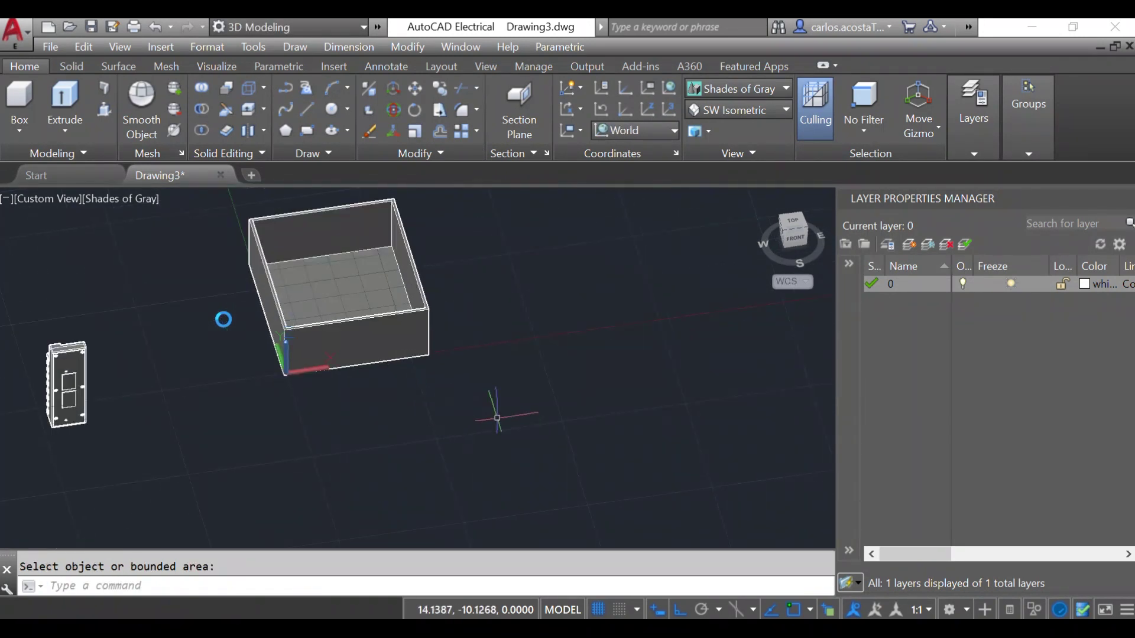
mouse_move(789, 239)
mouse_down()
mouse_move(788, 520)
mouse_move(783, 467)
mouse_move(766, 476)
mouse_up()
scroll(466, 274, up, 5)
click(307, 301)
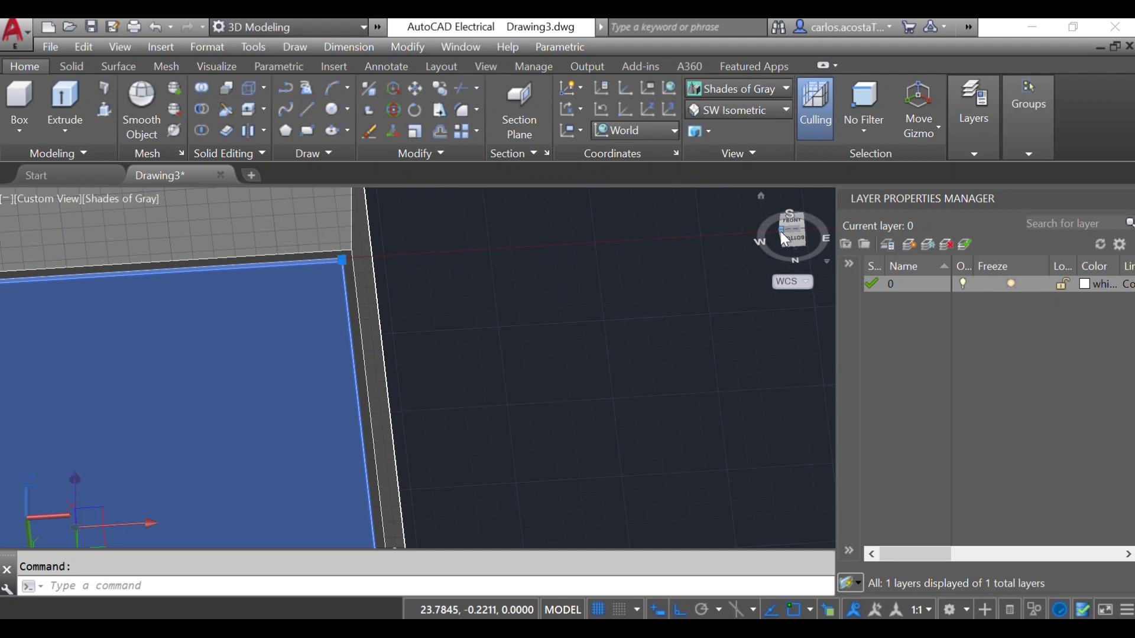
- Clear the selection and undo the Presspull that formed the enclosure's bottom panel
click(784, 240)
click(337, 299)
click(524, 306)
key(Escape)
key(Escape)
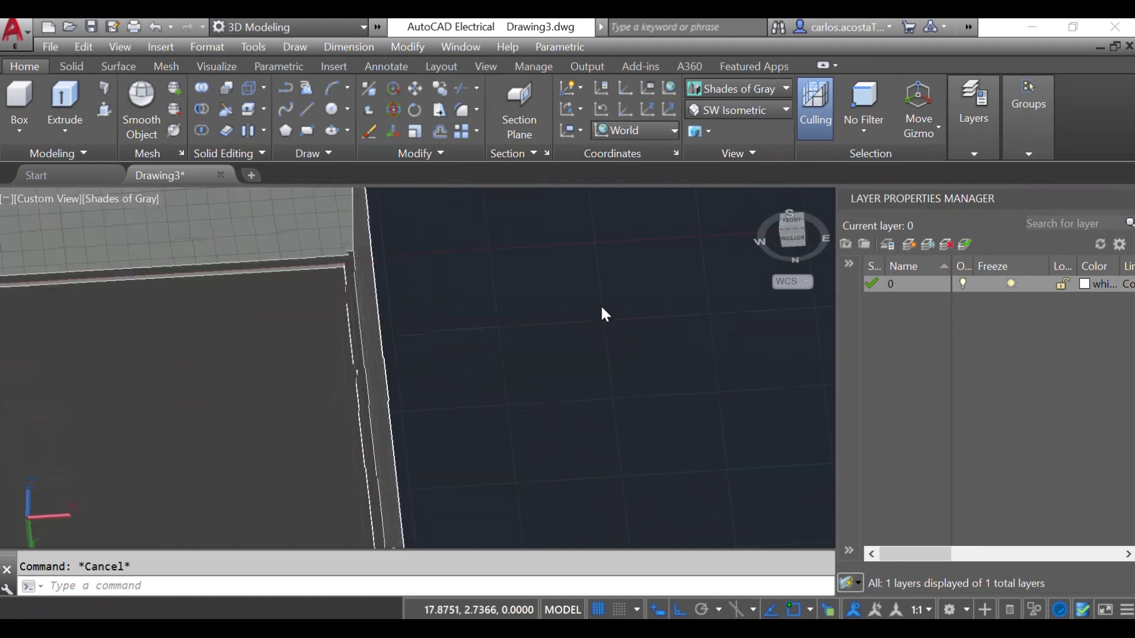
key(ctrl+z)
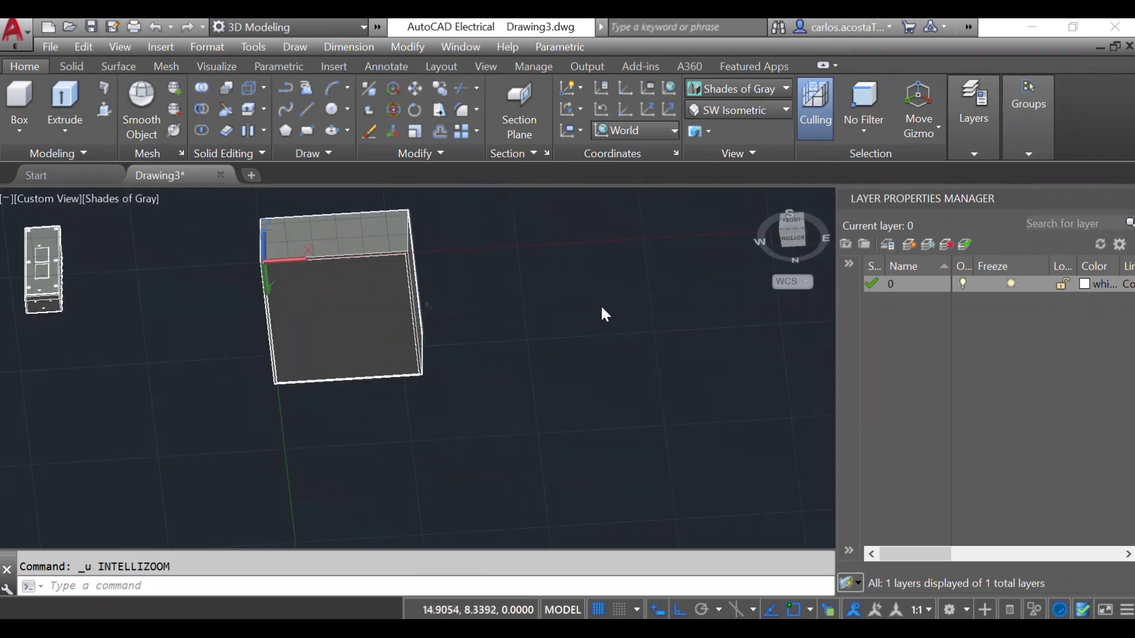
key(ctrl+z)
key(ctrl+z)
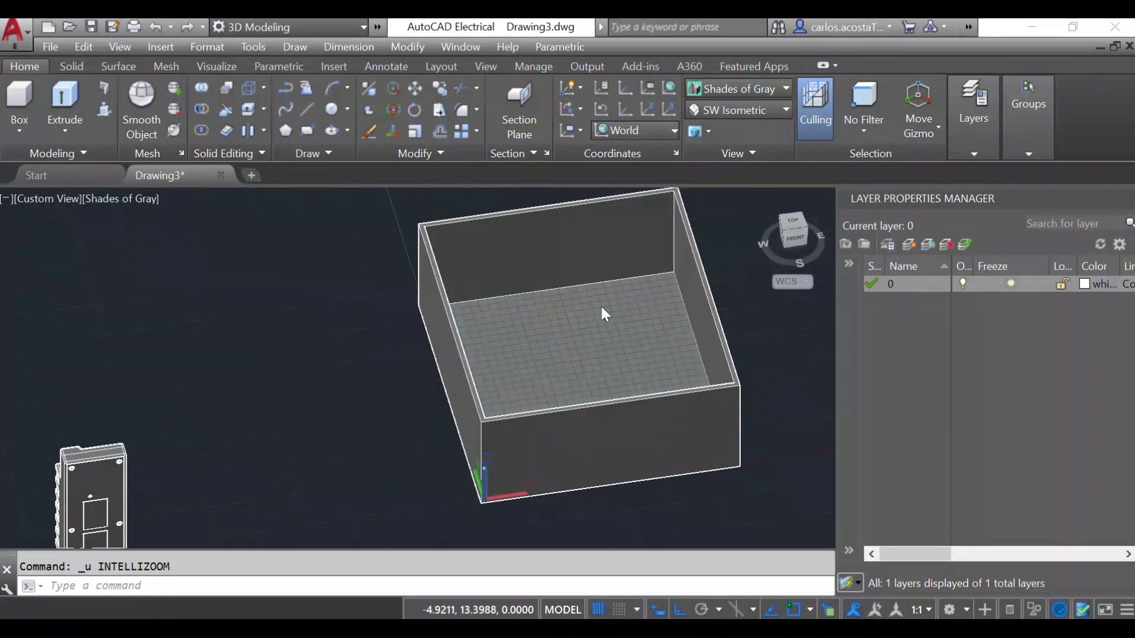
key(ctrl+z)
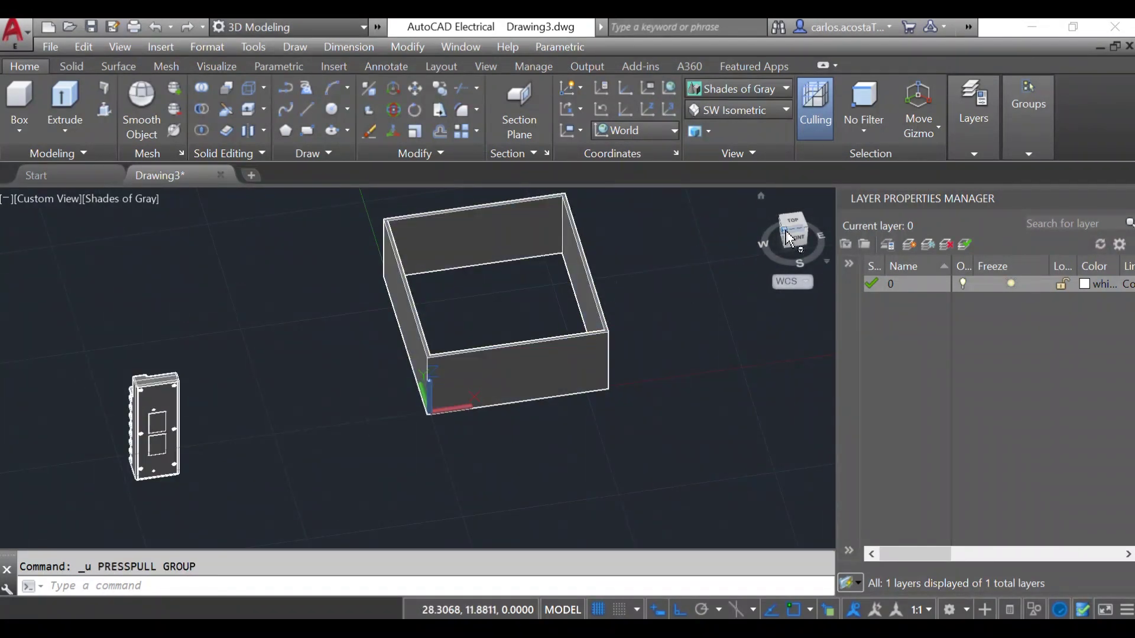
- Presspull the inner rectangle polyline at the base of the walls upward by 0.25 inch to form the bottom panel
click(787, 236)
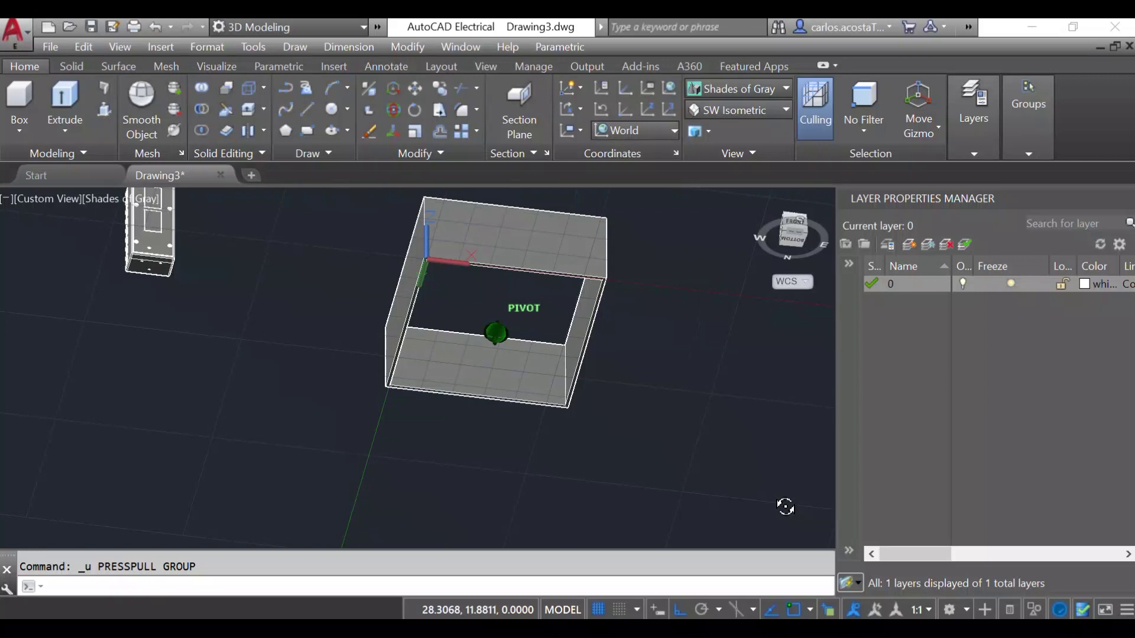
drag(793, 234, 826, 253)
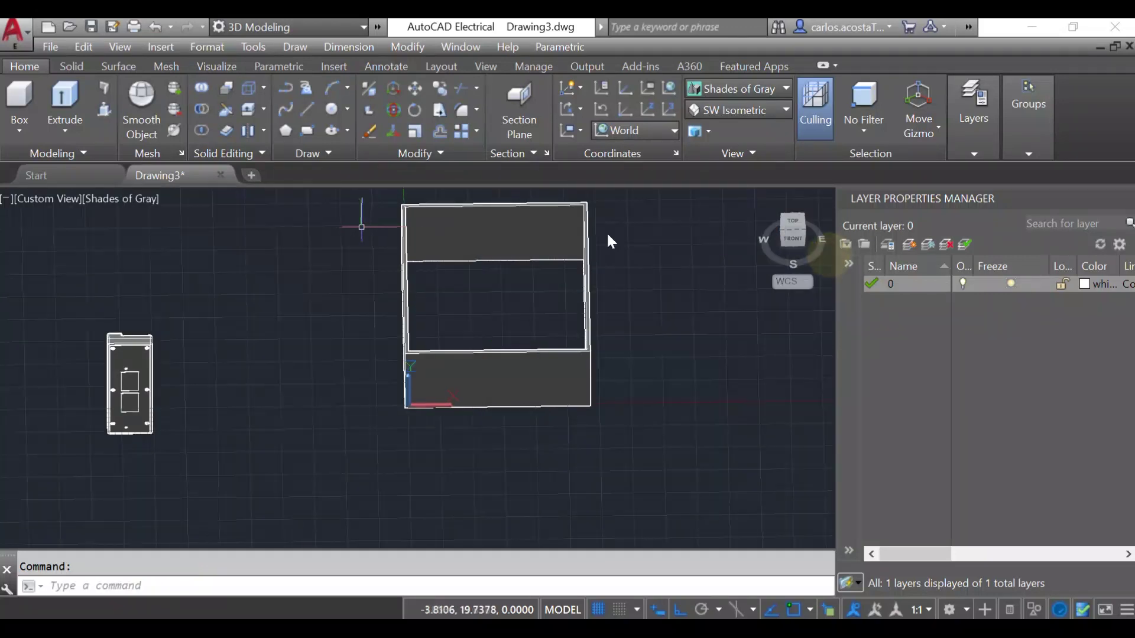
scroll(733, 242, down, 5)
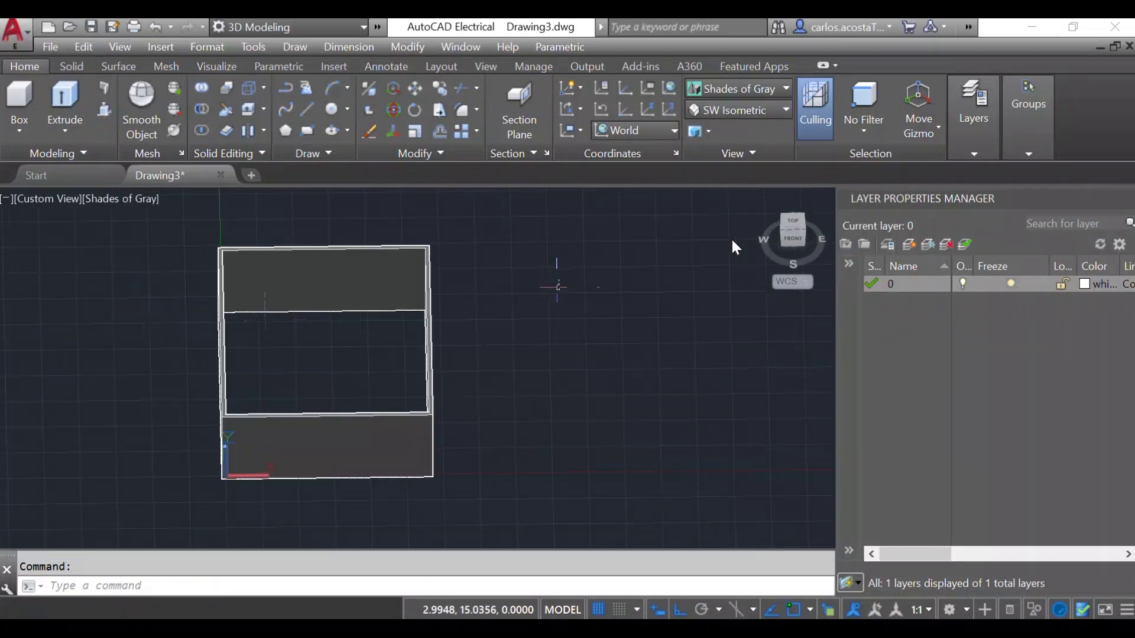
drag(785, 238, 586, 271)
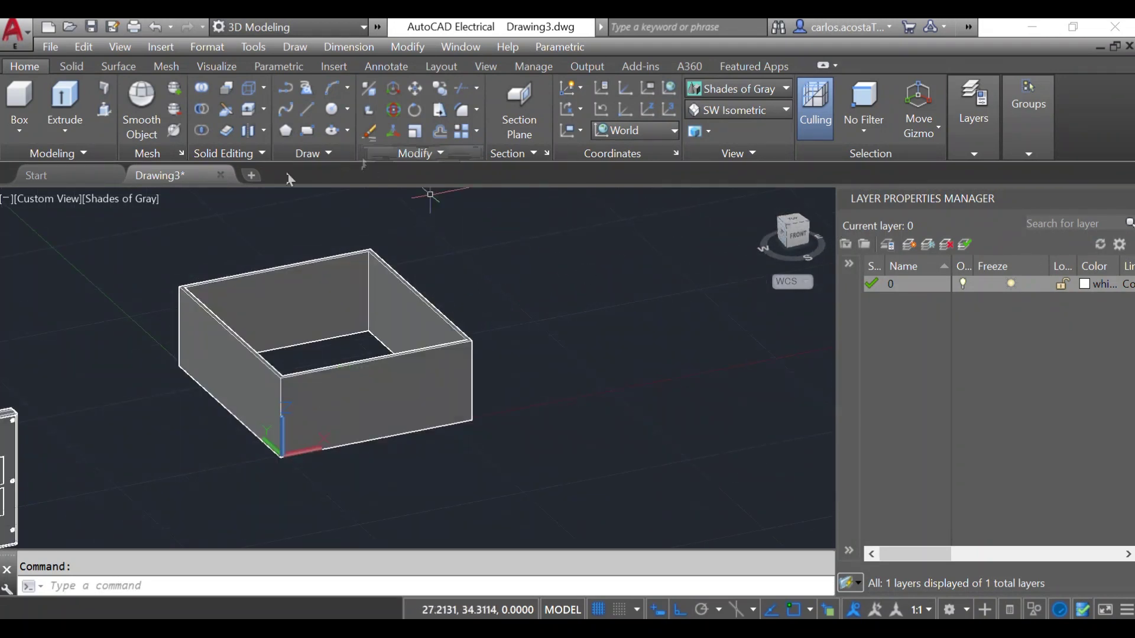
scroll(272, 283, up, 2)
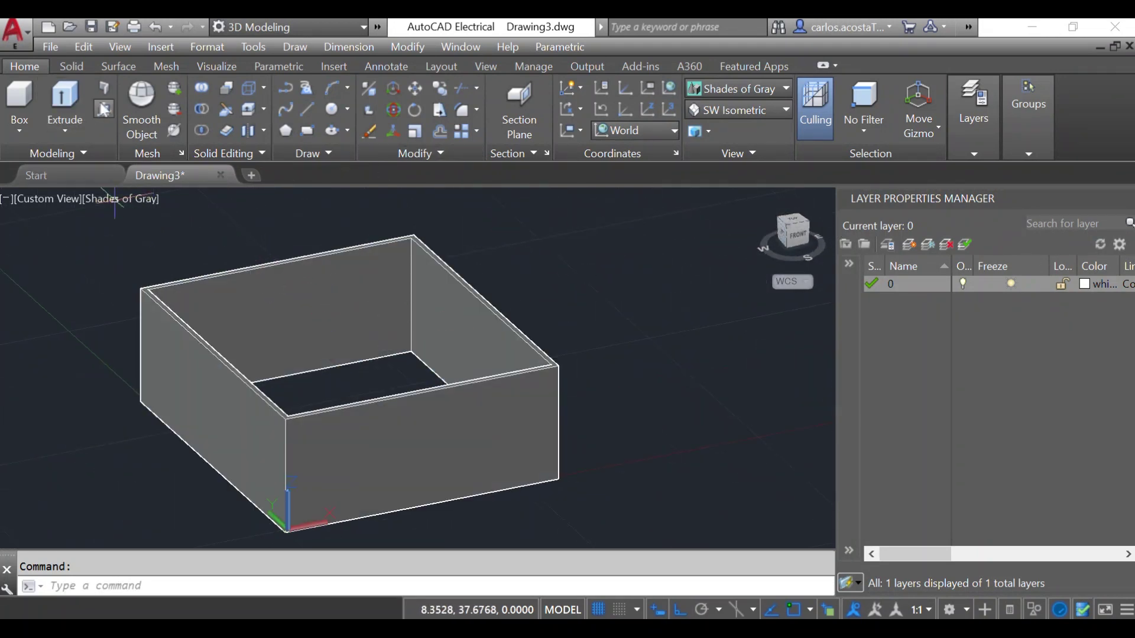
key(ctrl+a)
key(Escape)
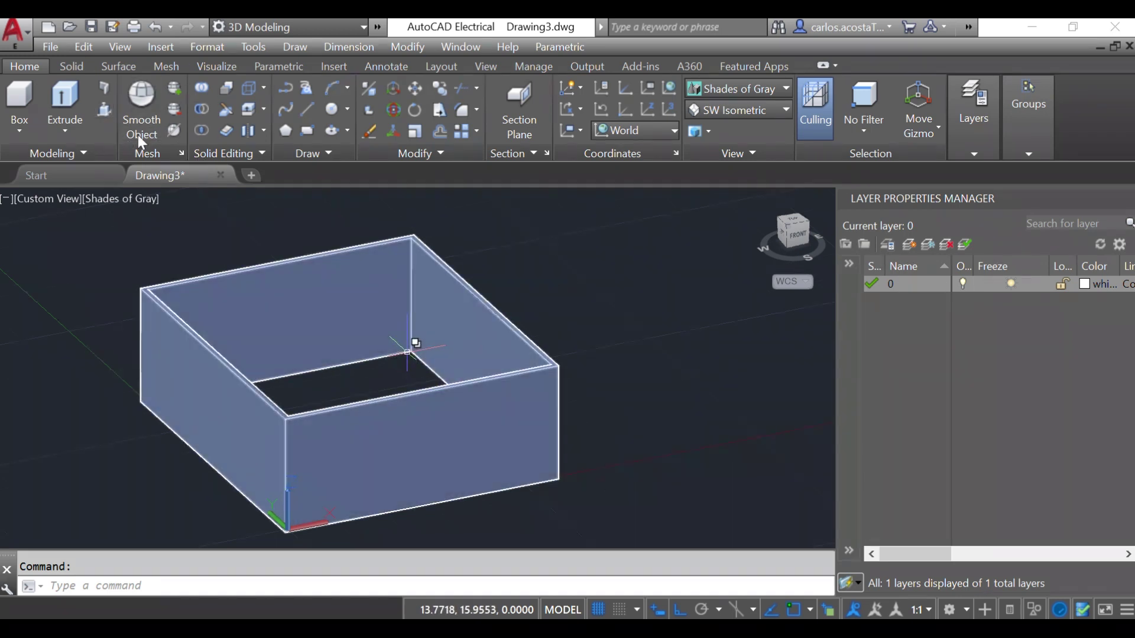
click(408, 353)
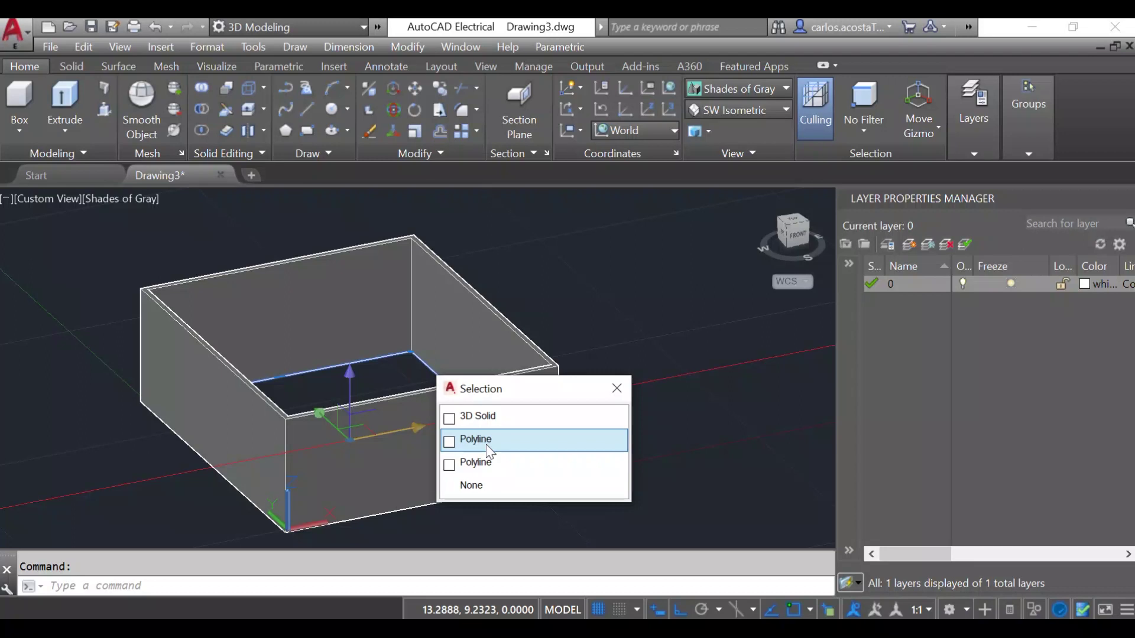
click(501, 440)
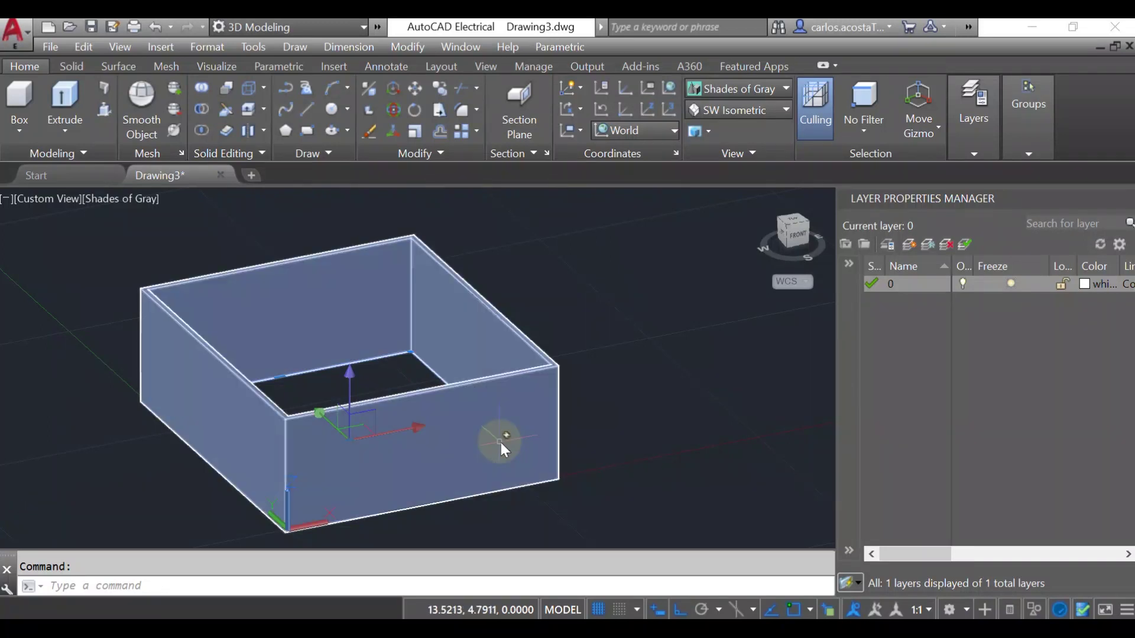
click(106, 110)
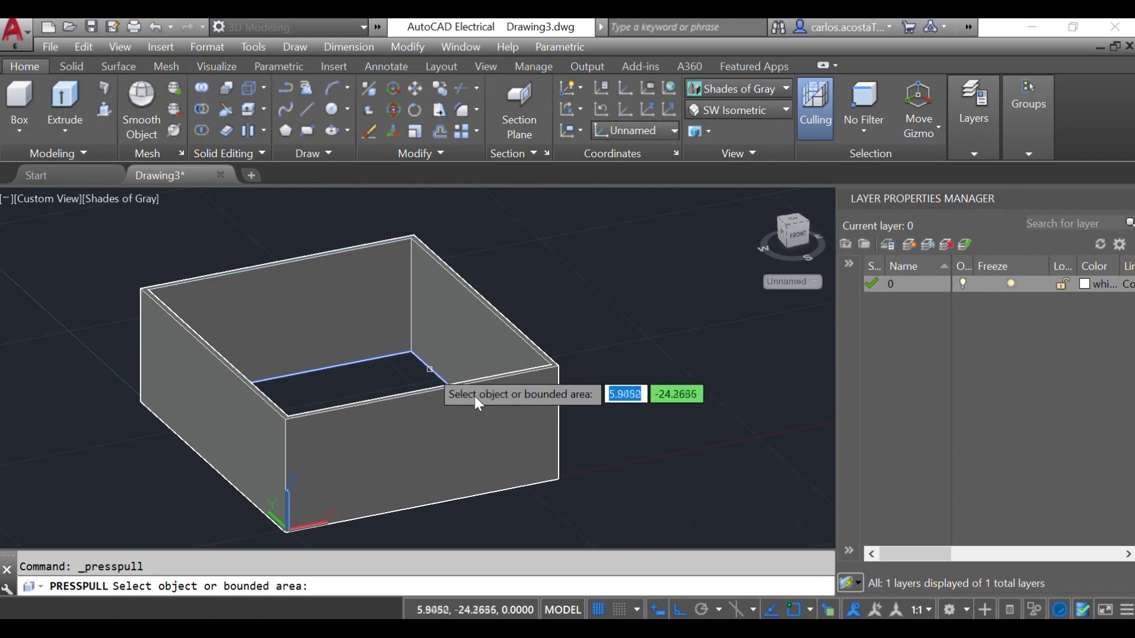
click(475, 397)
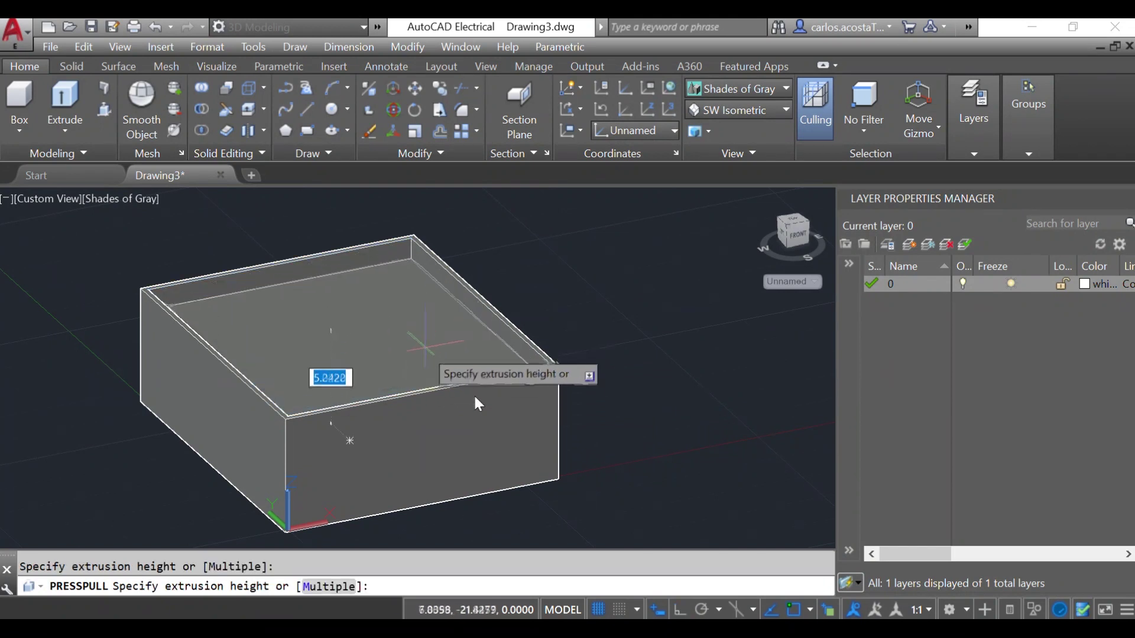
shift+middle_drag(754, 269, 775, 537)
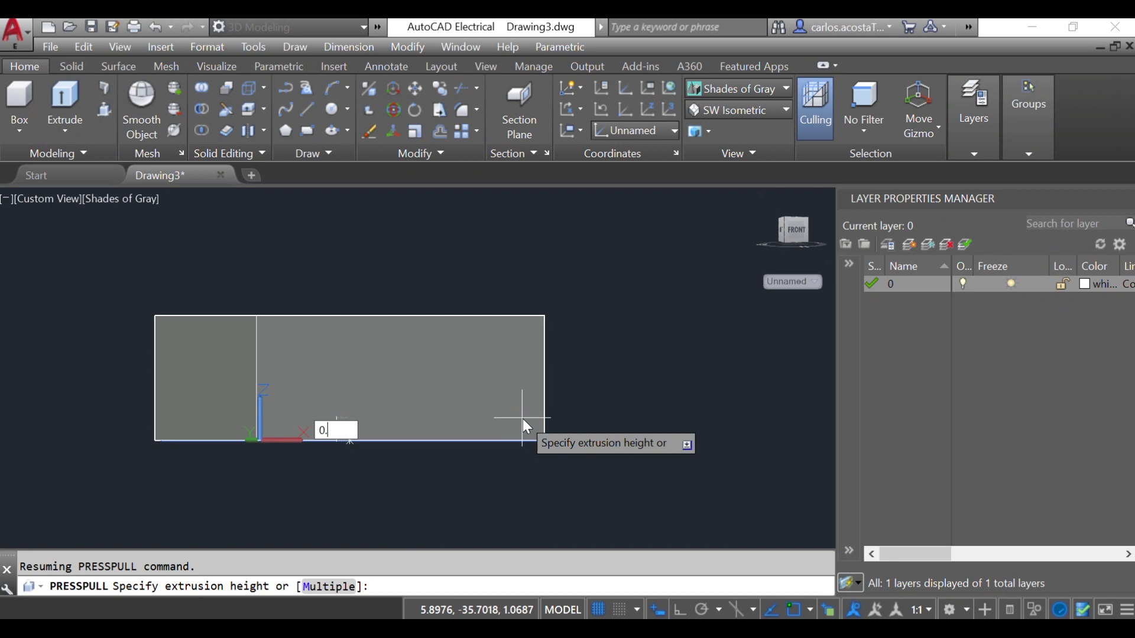
text(25)
key(Return)
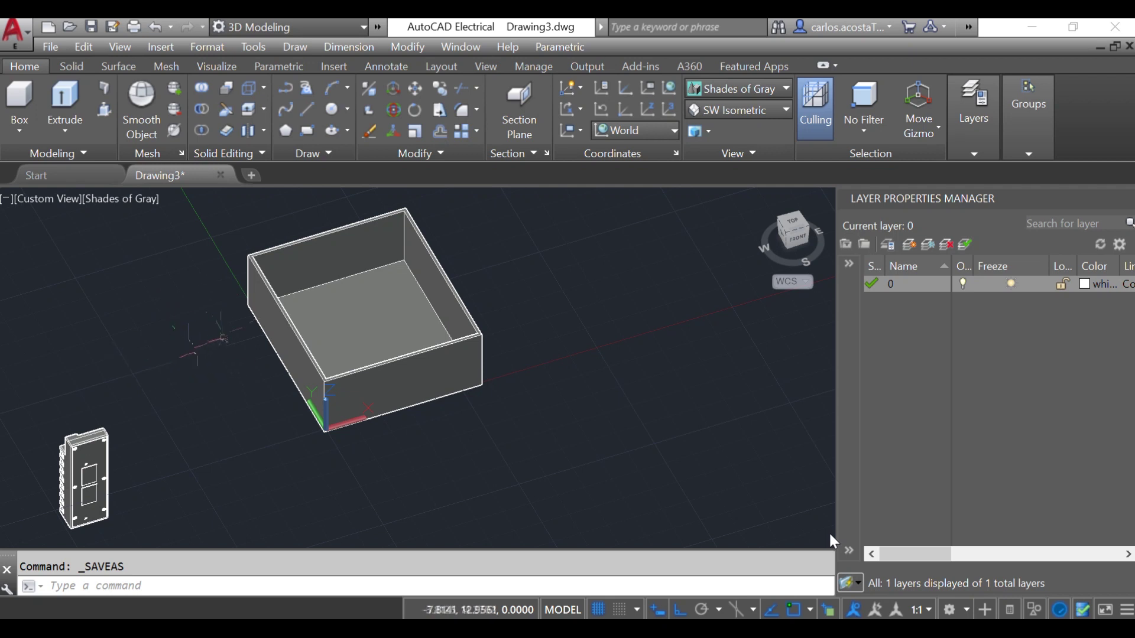
scroll(178, 358, down, 3)
scroll(160, 432, up, 2)
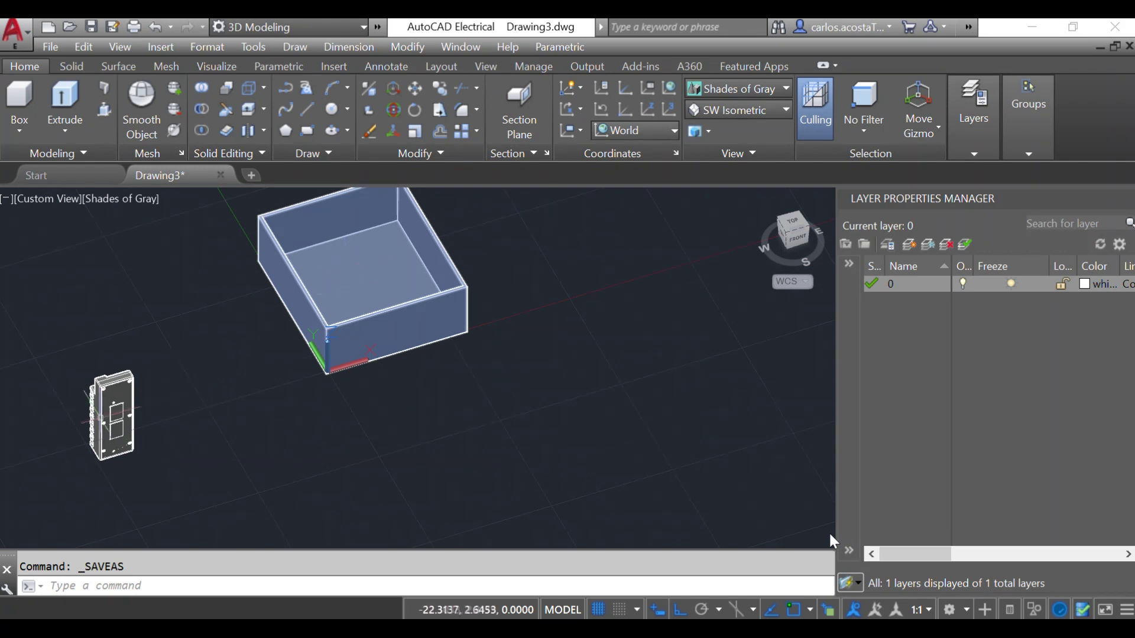
scroll(99, 418, up, 3)
scroll(227, 432, down, 2)
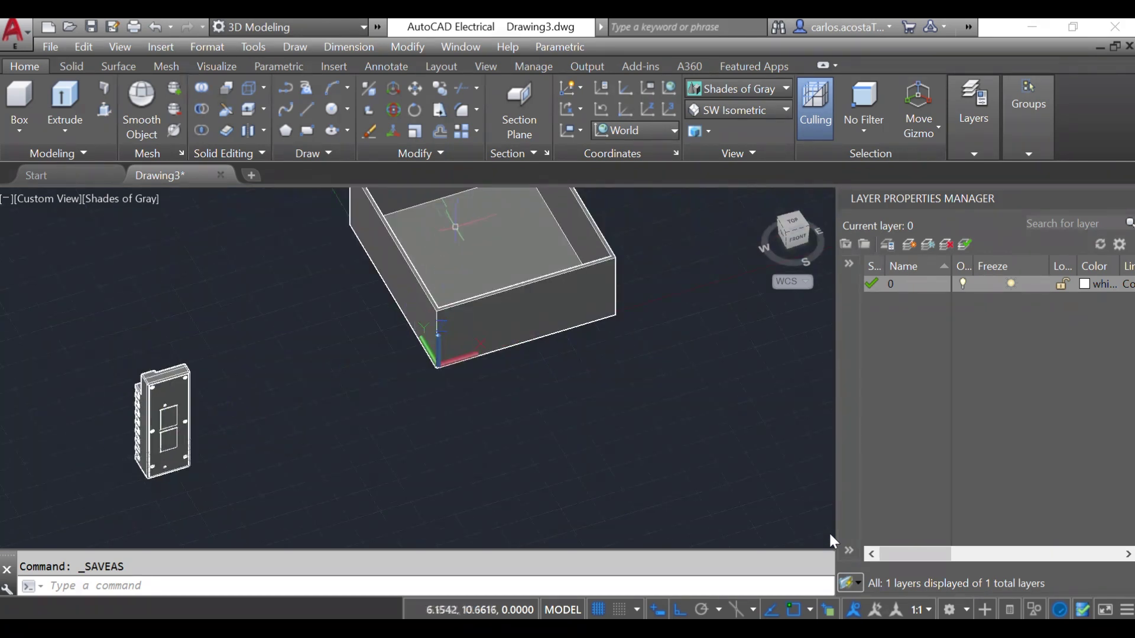
scroll(455, 230, down, 2)
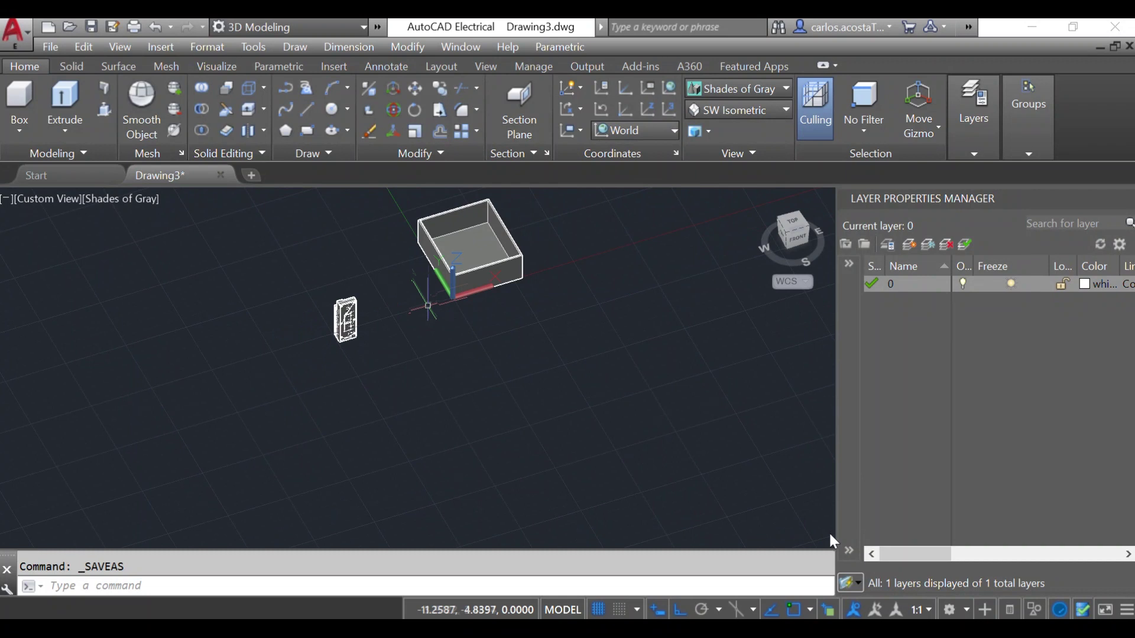
scroll(471, 245, up, 1)
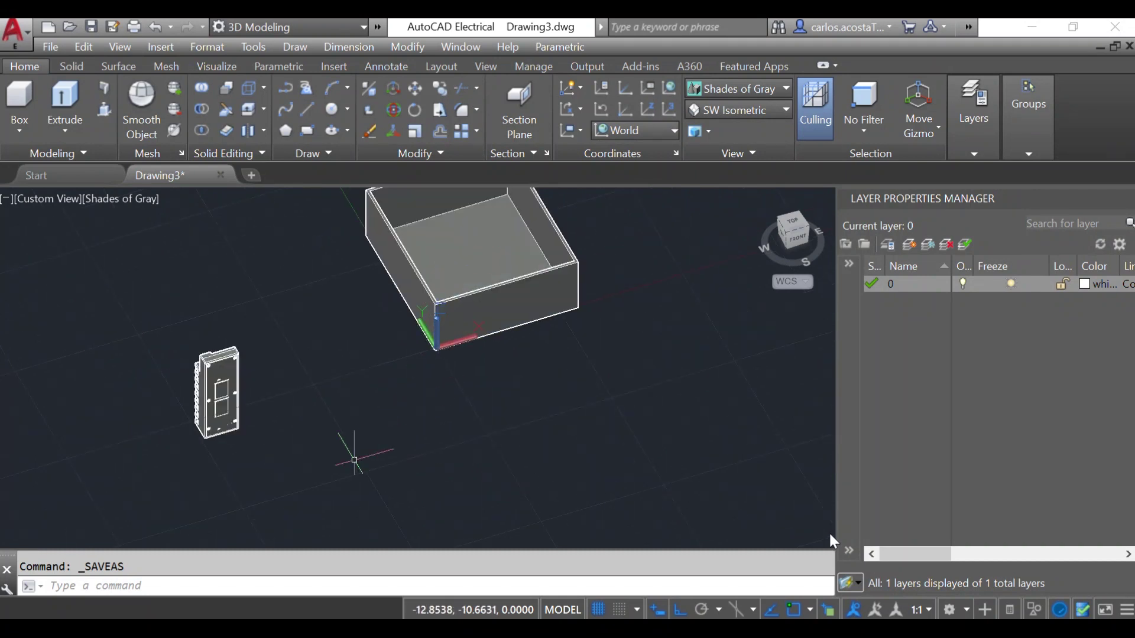
scroll(353, 476, down, 2)
scroll(307, 365, up, 2)
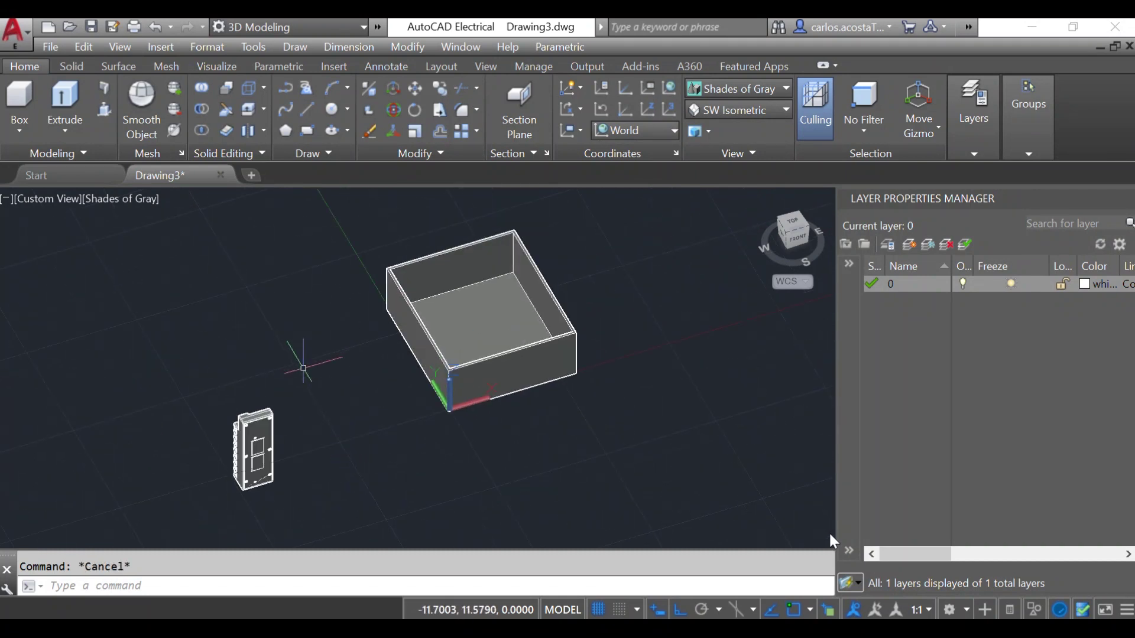
text(n)
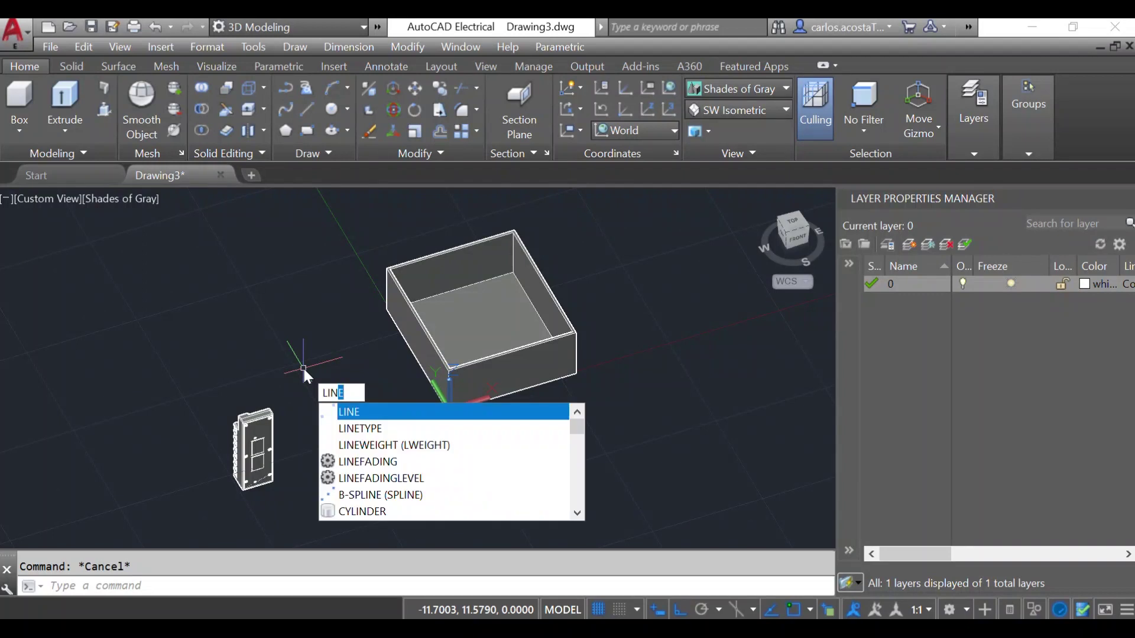
key(Escape)
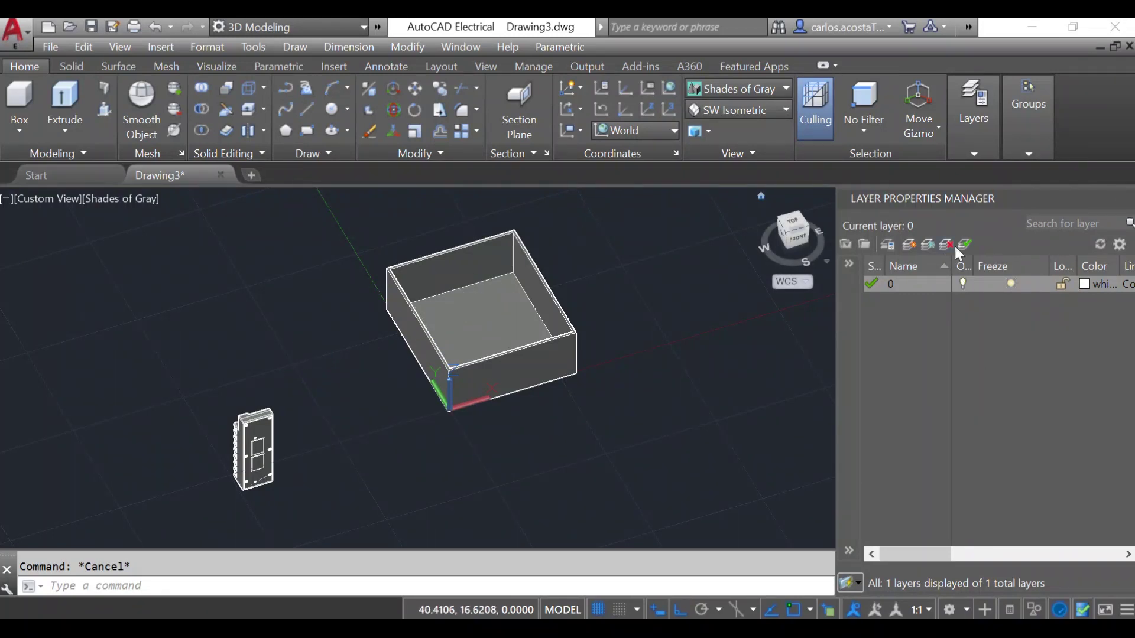
- Create a new layer named Ref-Lines and make it the current layer
click(912, 244)
text(R)
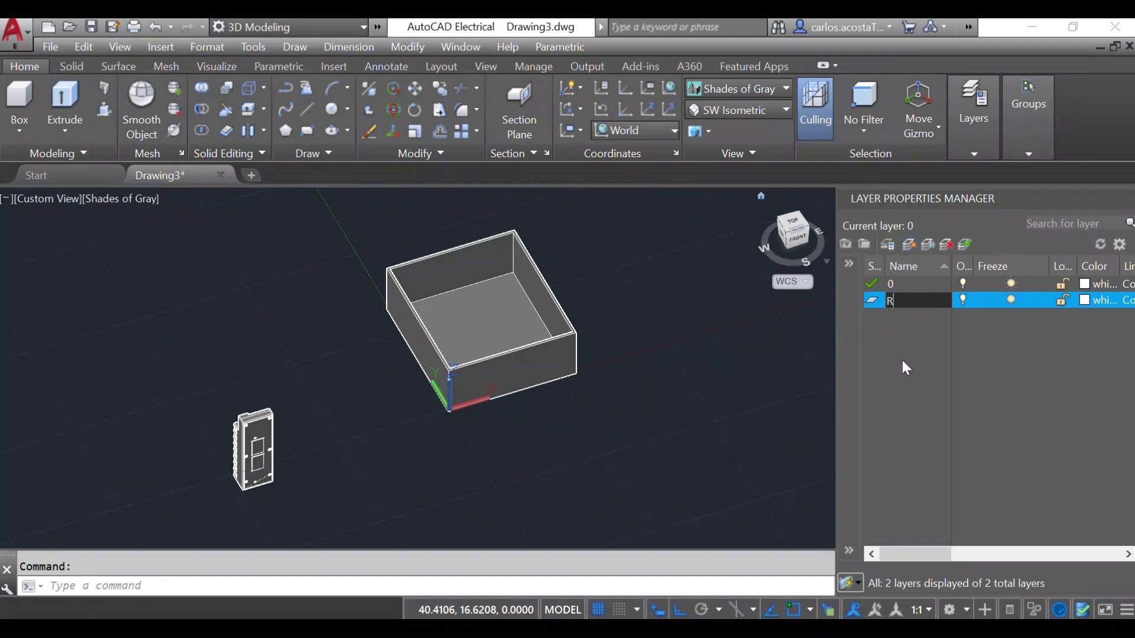
text(efere)
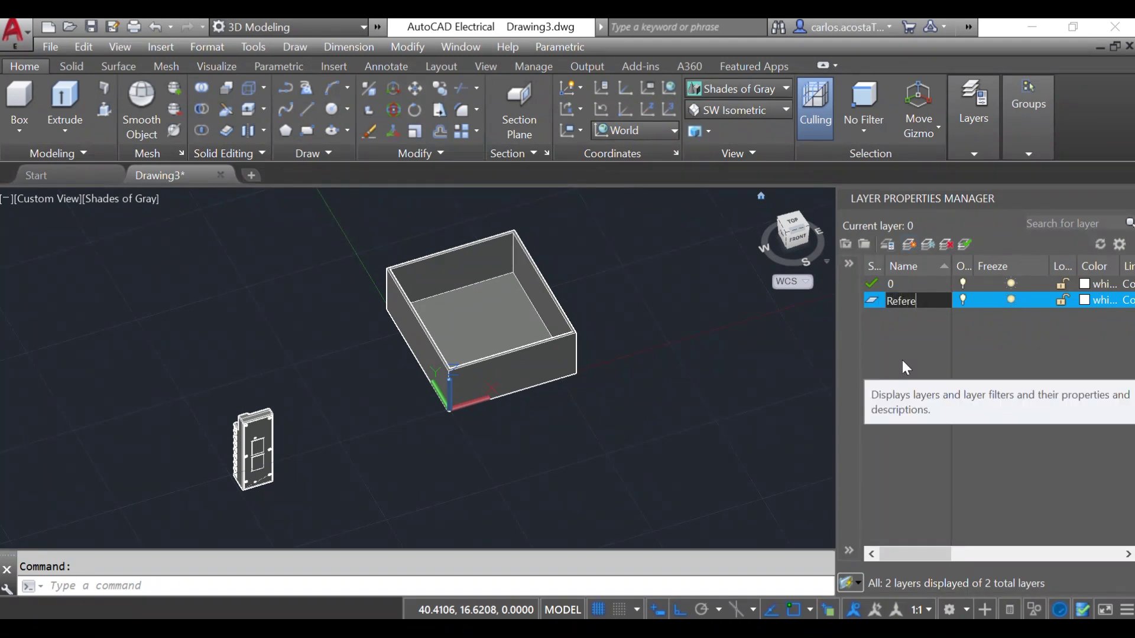
key(BackSpace)
key(BackSpace)
key(BackSpace)
text(-Lines)
key(Return)
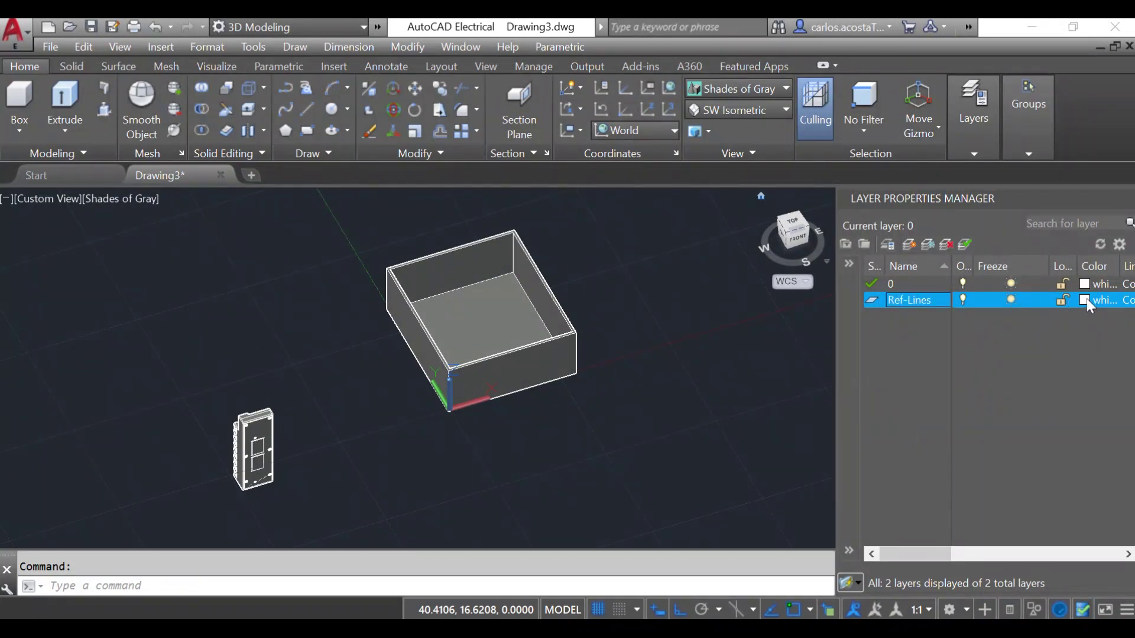
click(965, 245)
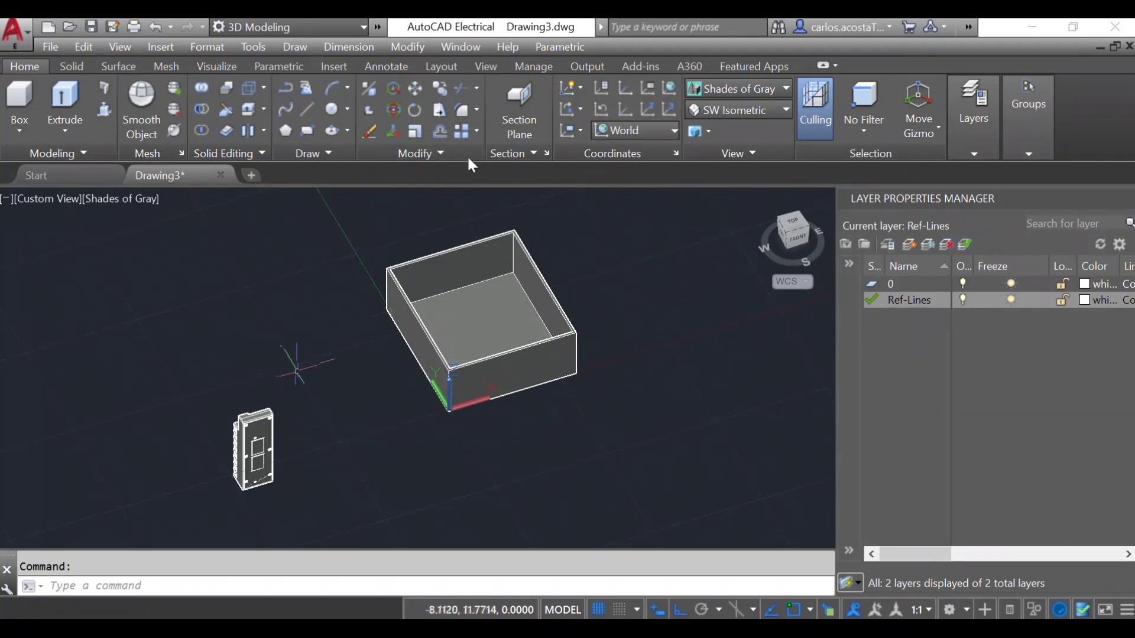
- Draw a reference line from the midpoint of the enclosure's front bottom edge, parallel to the Y axis and extending past the back wall
text(lin)
key(Return)
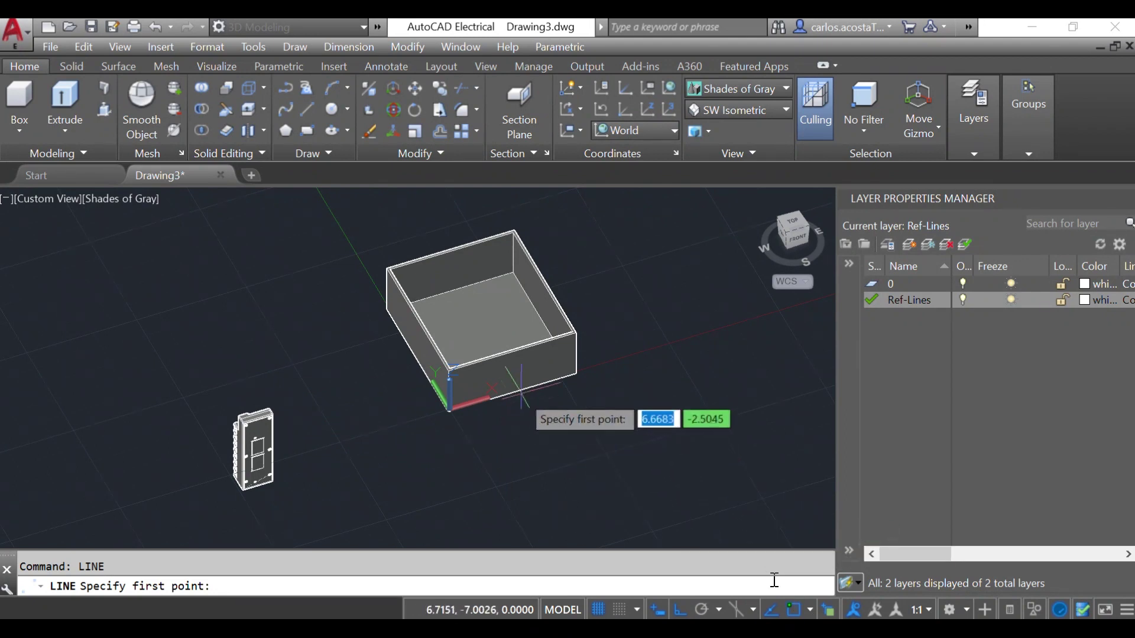
scroll(557, 408, up, 5)
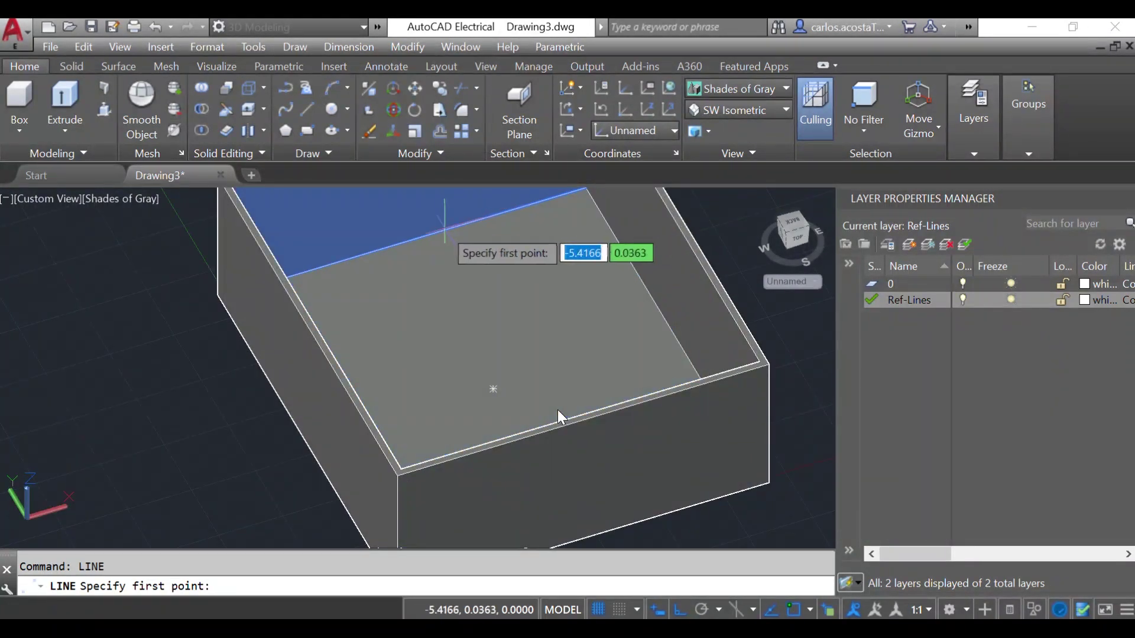
scroll(558, 410, up, 3)
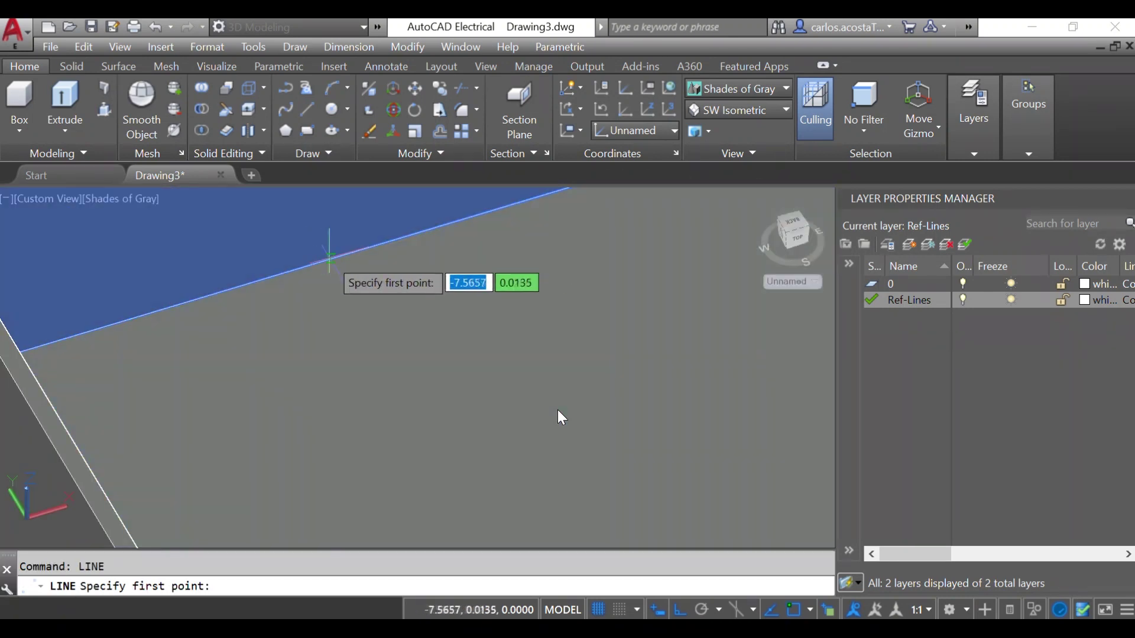
scroll(558, 409, down, 3)
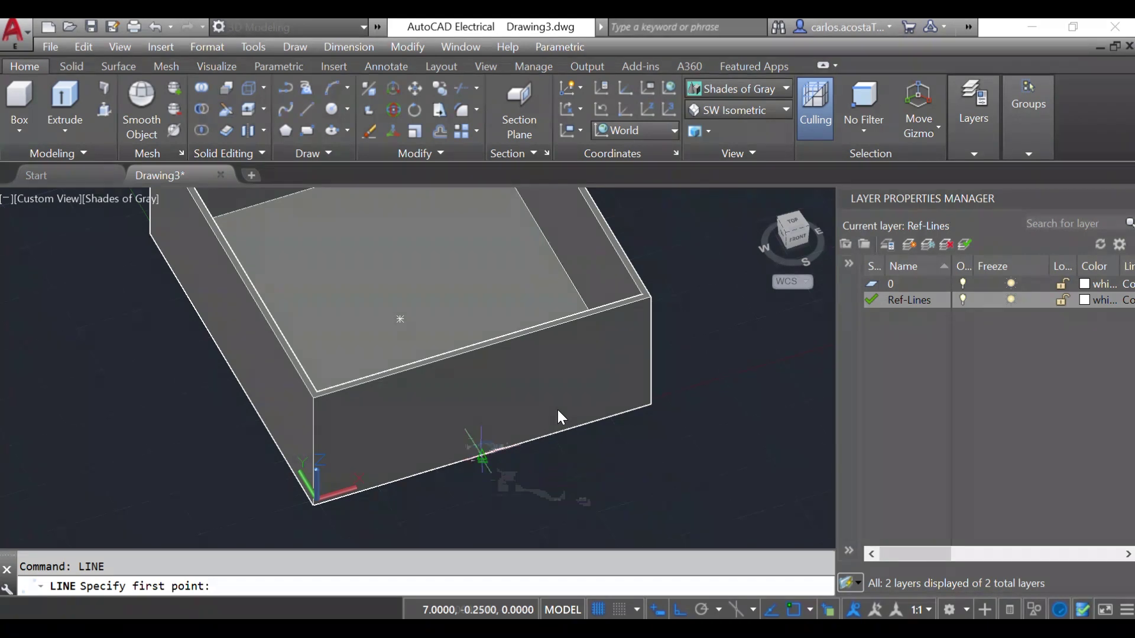
click(482, 457)
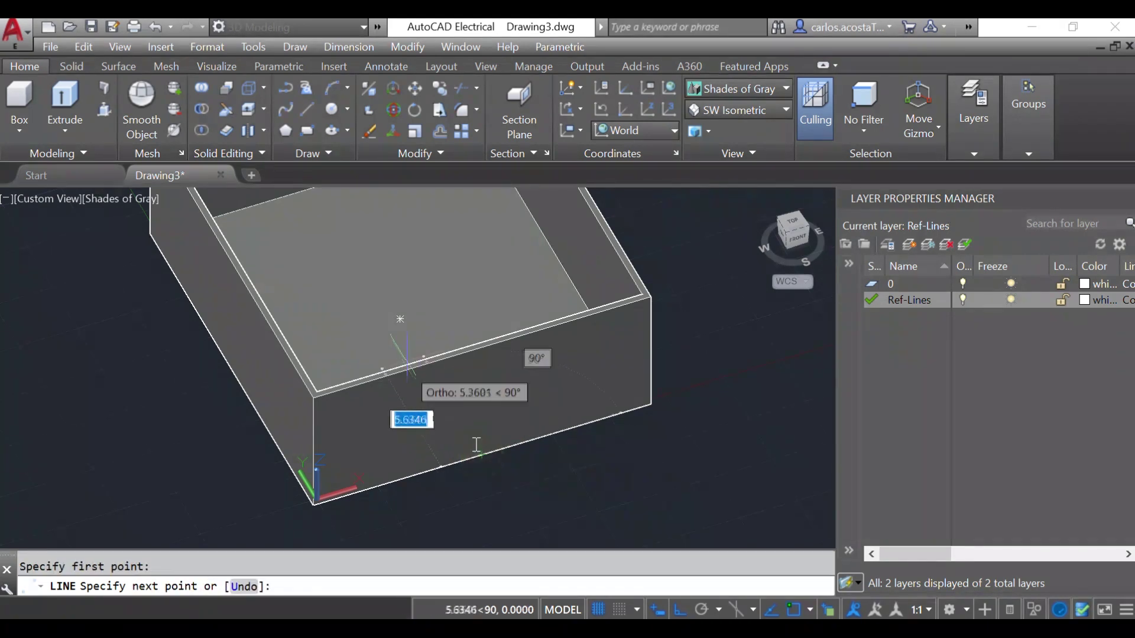
scroll(372, 218, down, 2)
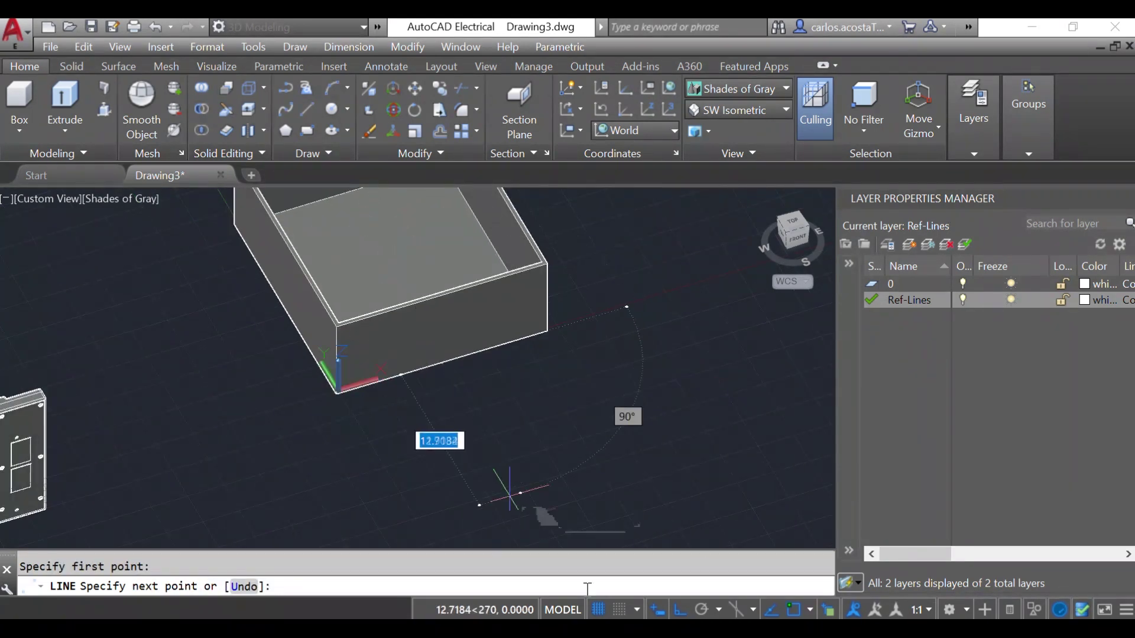
scroll(518, 486, down, 3)
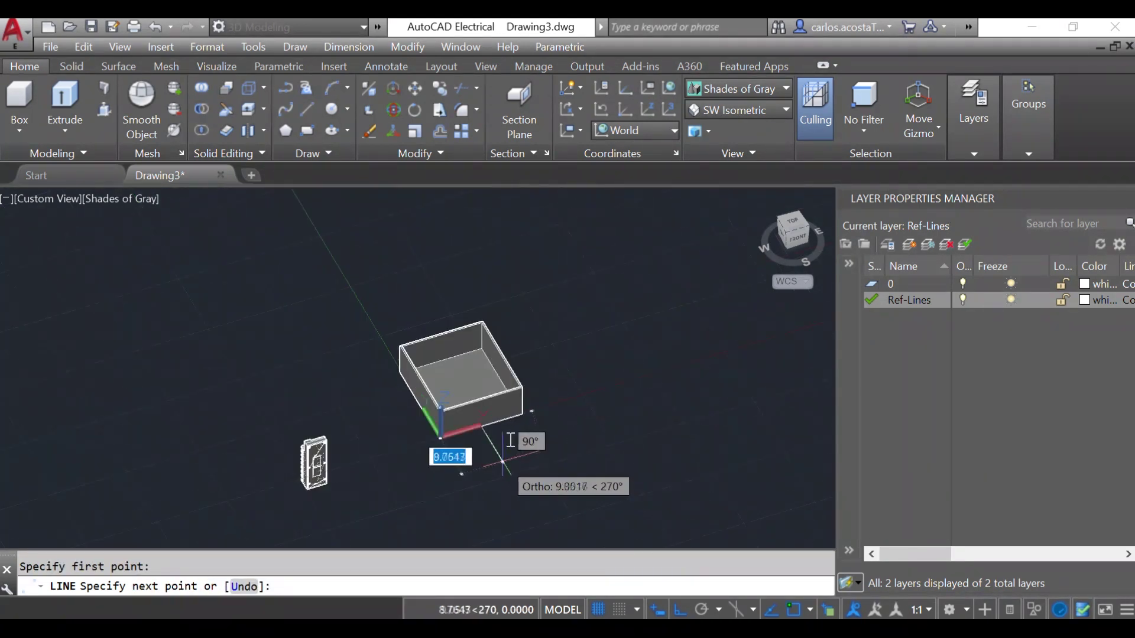
click(414, 297)
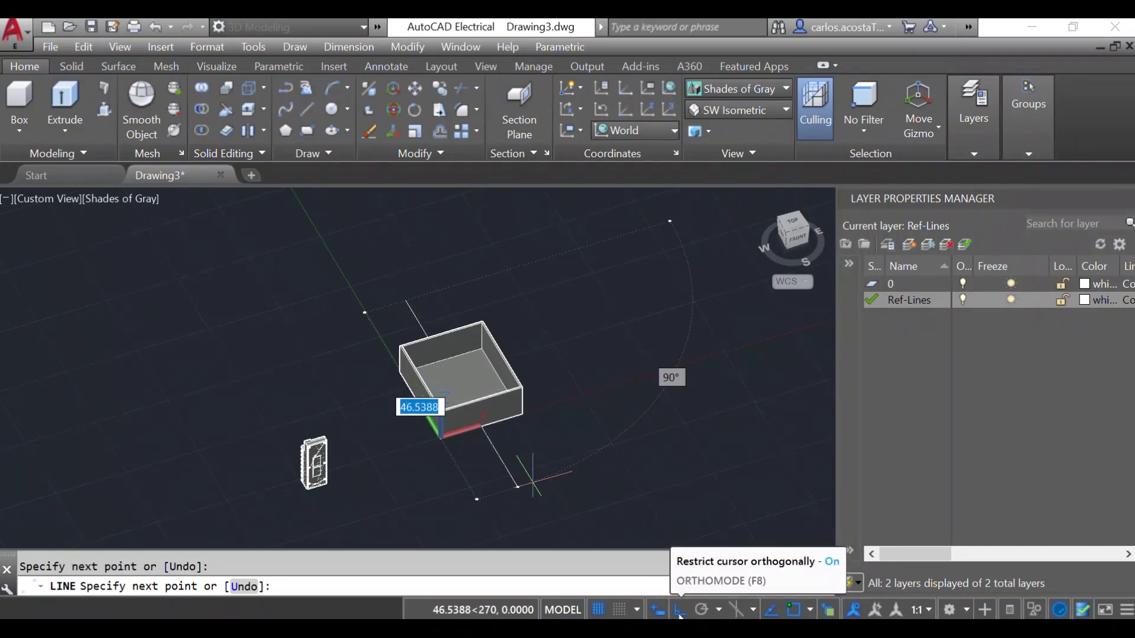
right_click(450, 282)
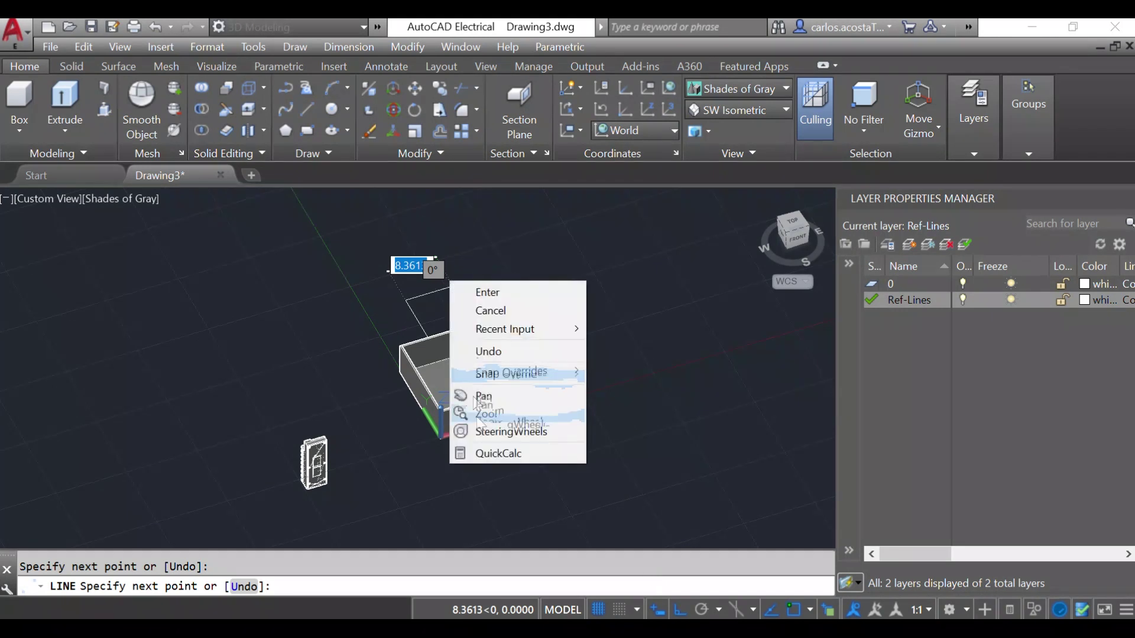
click(524, 293)
scroll(523, 289, up, 2)
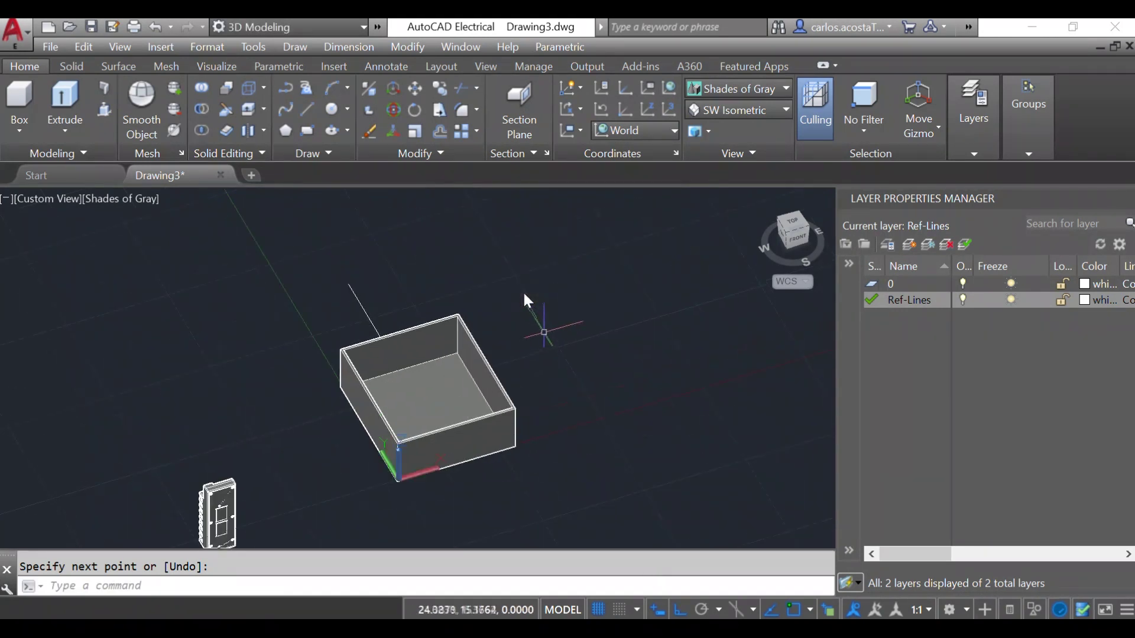
- Draw a second reference line from the midpoint of the left wall's bottom outer edge, parallel to the X axis and extending past the right wall
right_click(545, 292)
click(676, 52)
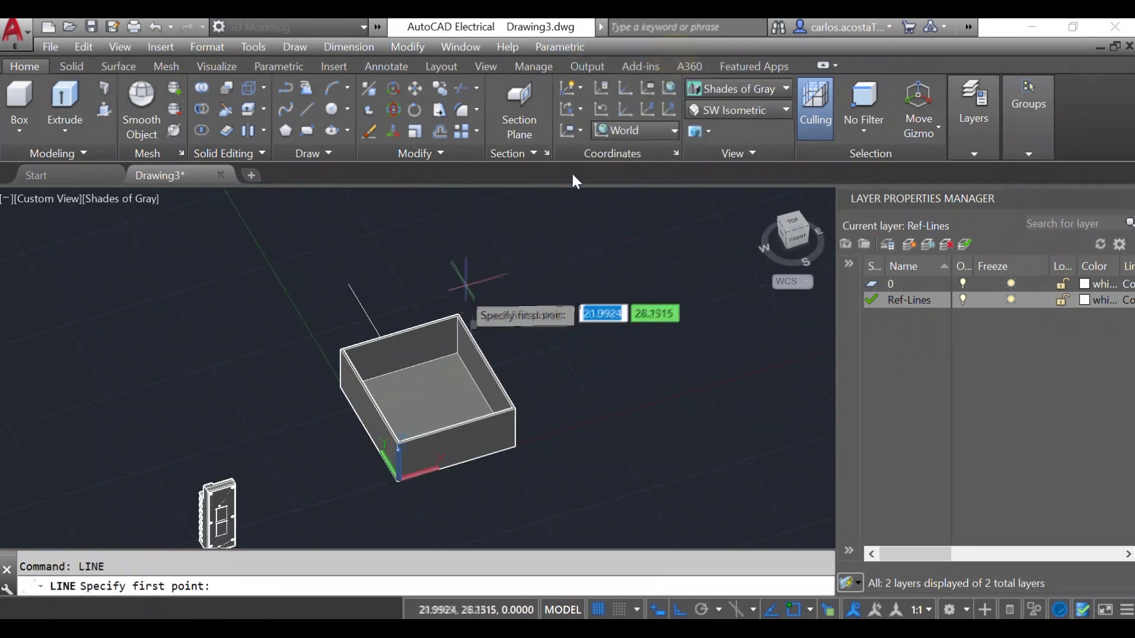
scroll(442, 308, up, 2)
scroll(331, 508, down, 1)
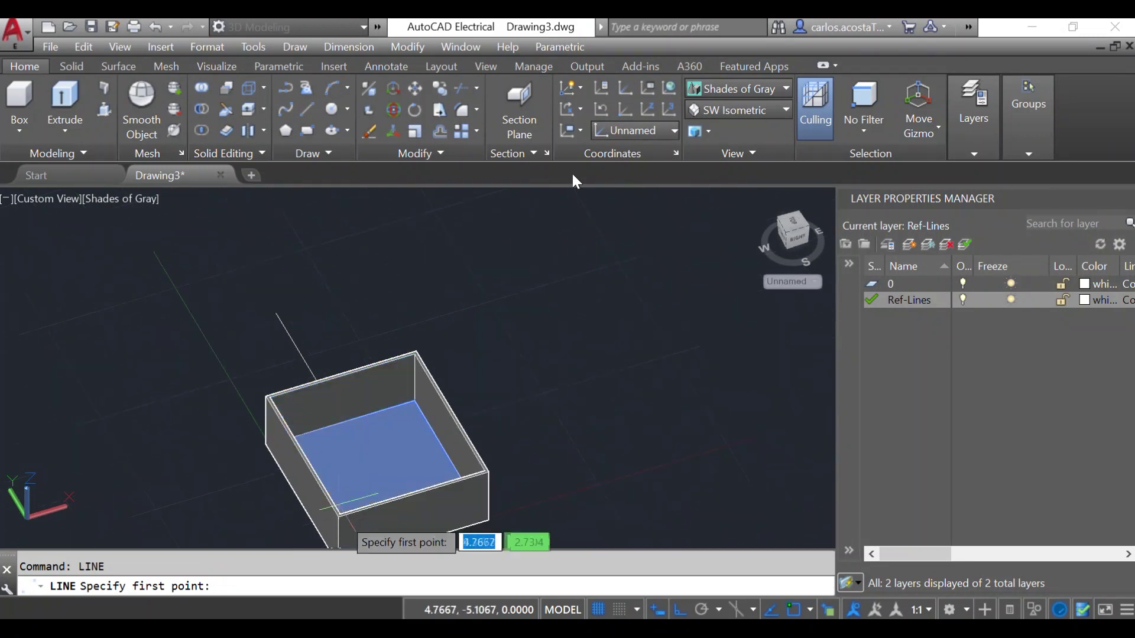
scroll(341, 518, up, 1)
scroll(281, 434, up, 3)
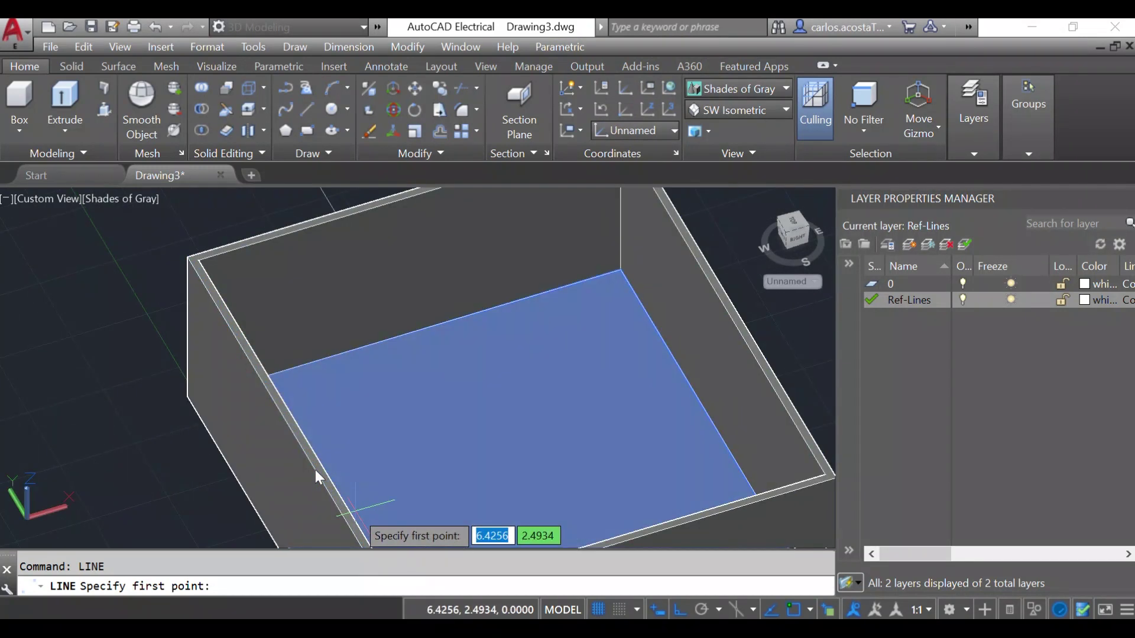
scroll(290, 505, down, 3)
scroll(289, 525, up, 2)
scroll(271, 494, up, 5)
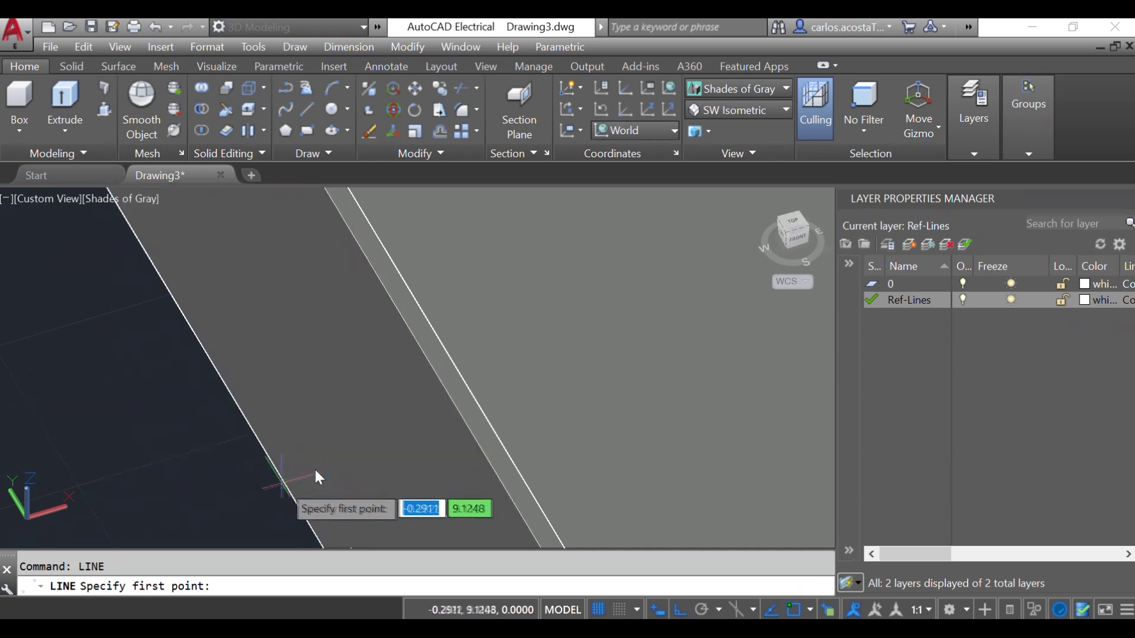
scroll(314, 467, down, 5)
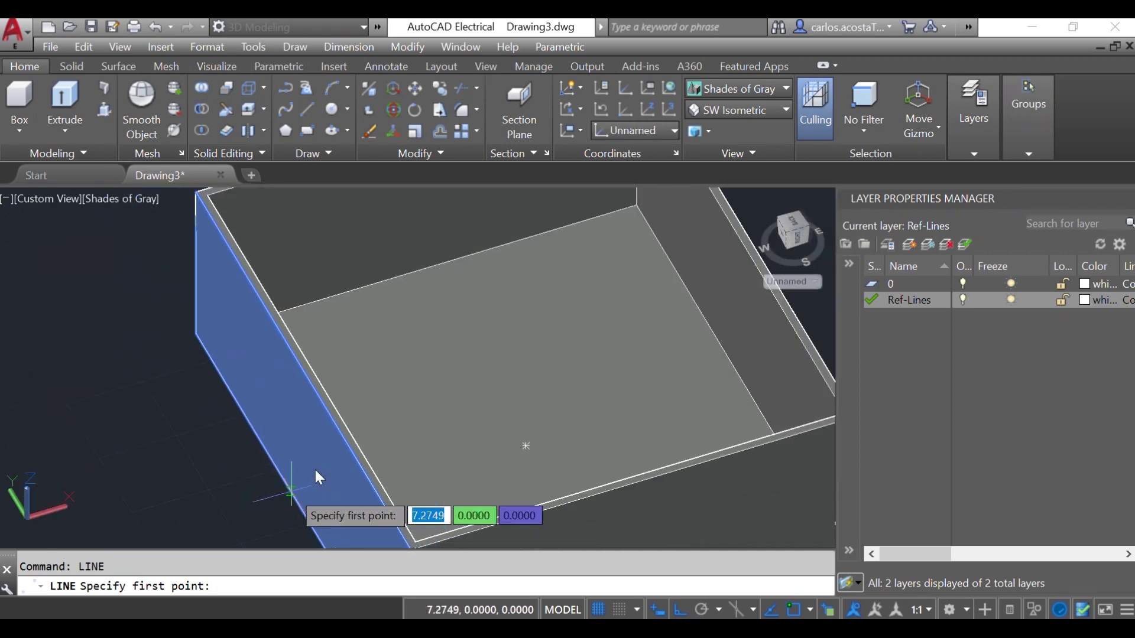
click(791, 239)
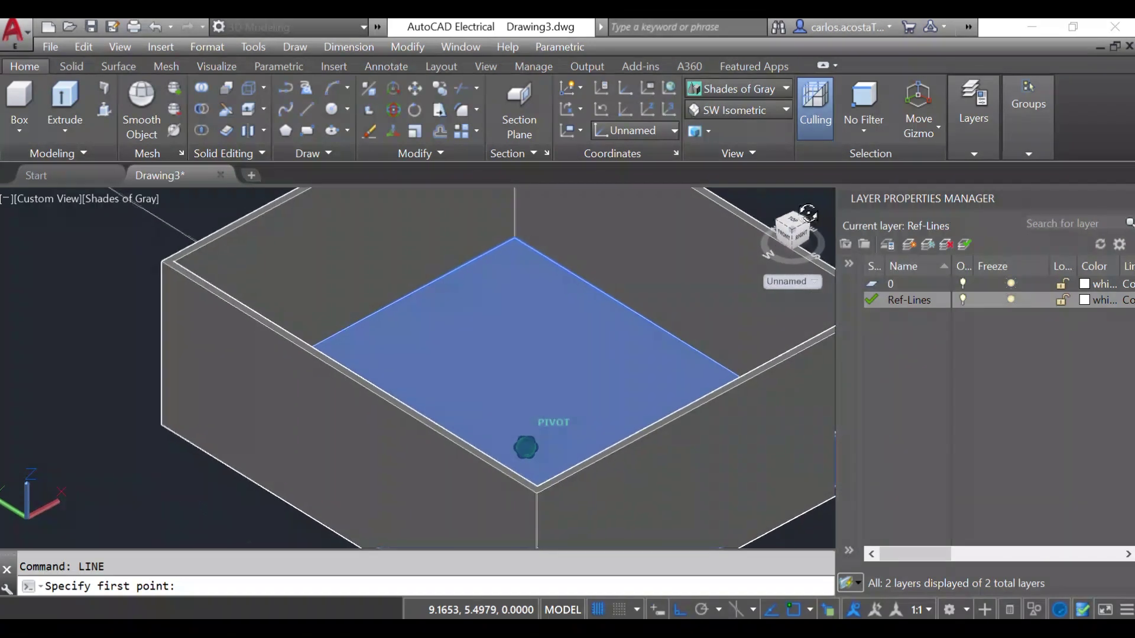
scroll(317, 529, up, 3)
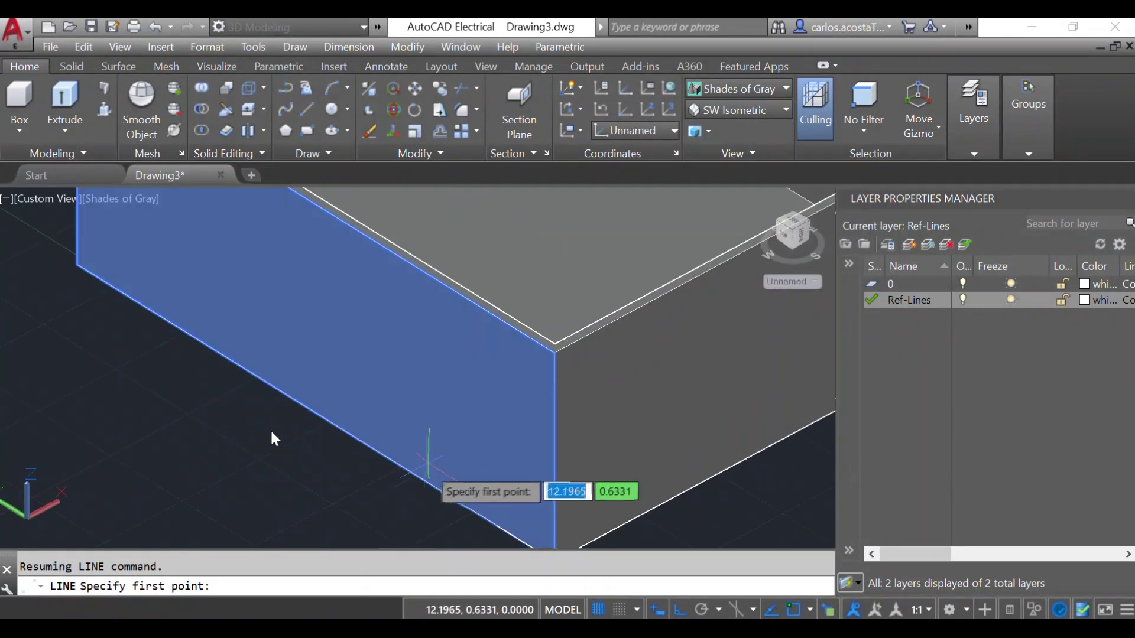
scroll(361, 449, up, 2)
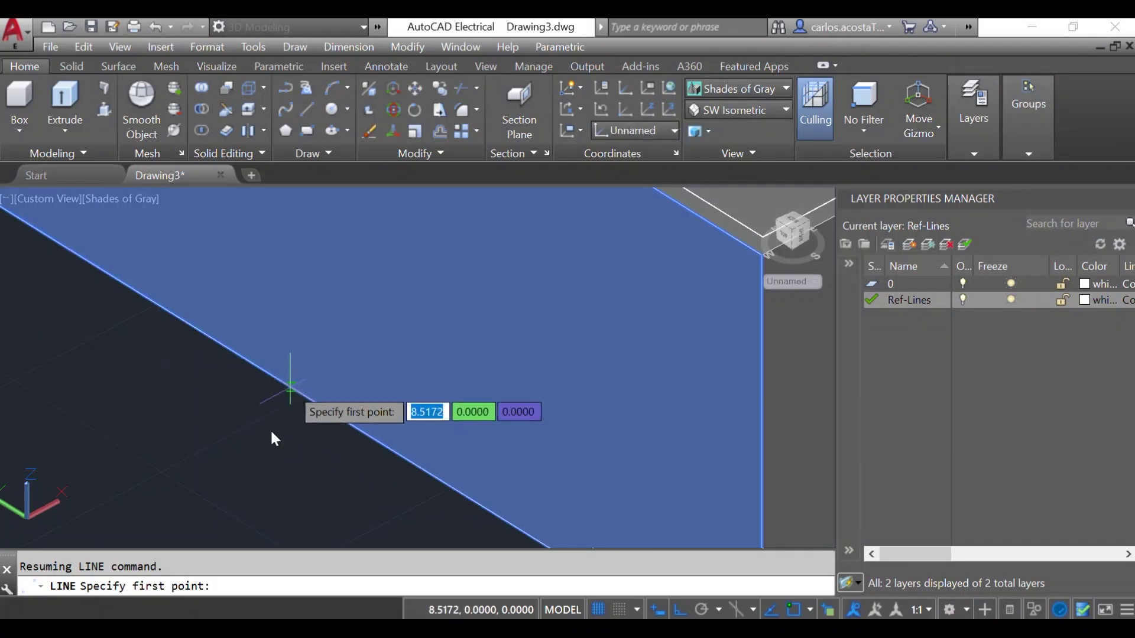
click(275, 377)
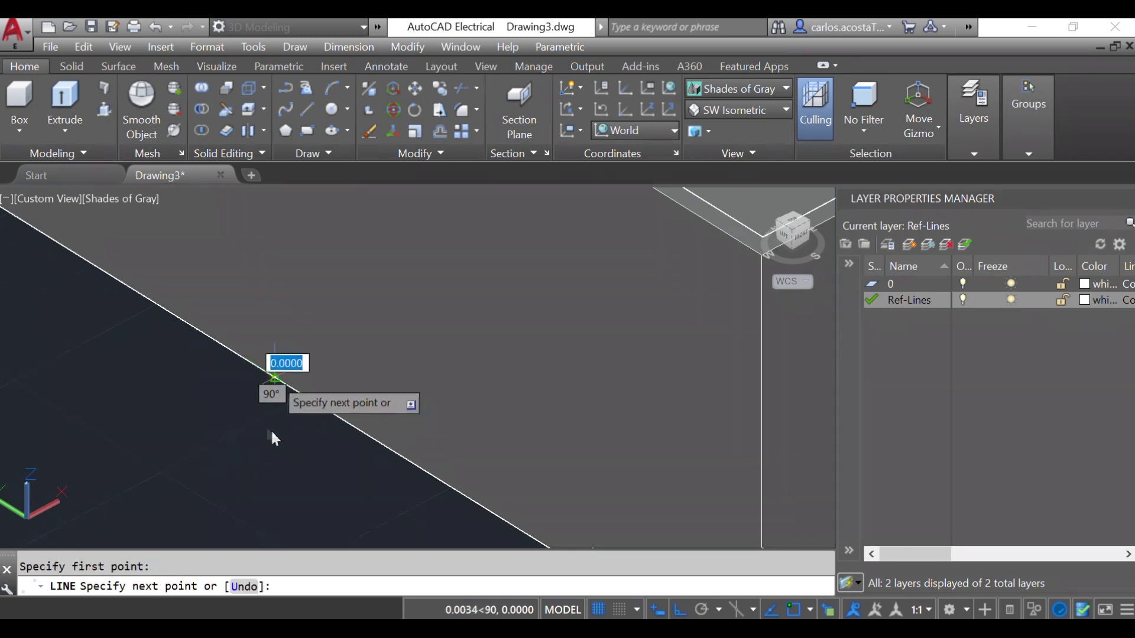
scroll(245, 407, down, 2)
scroll(245, 407, down, 2)
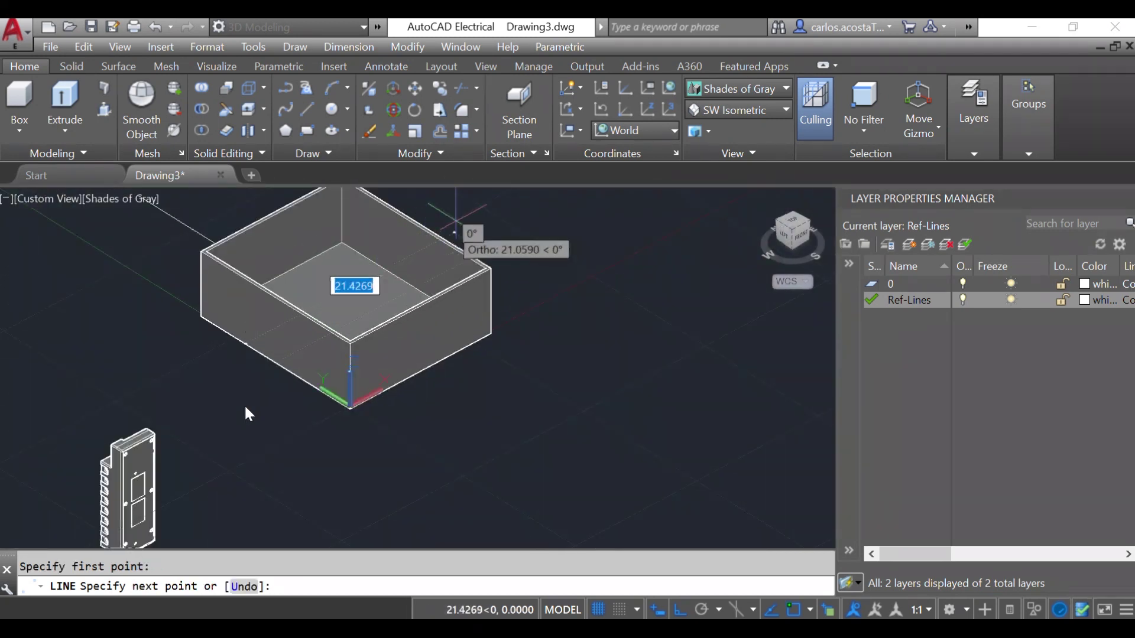
click(523, 231)
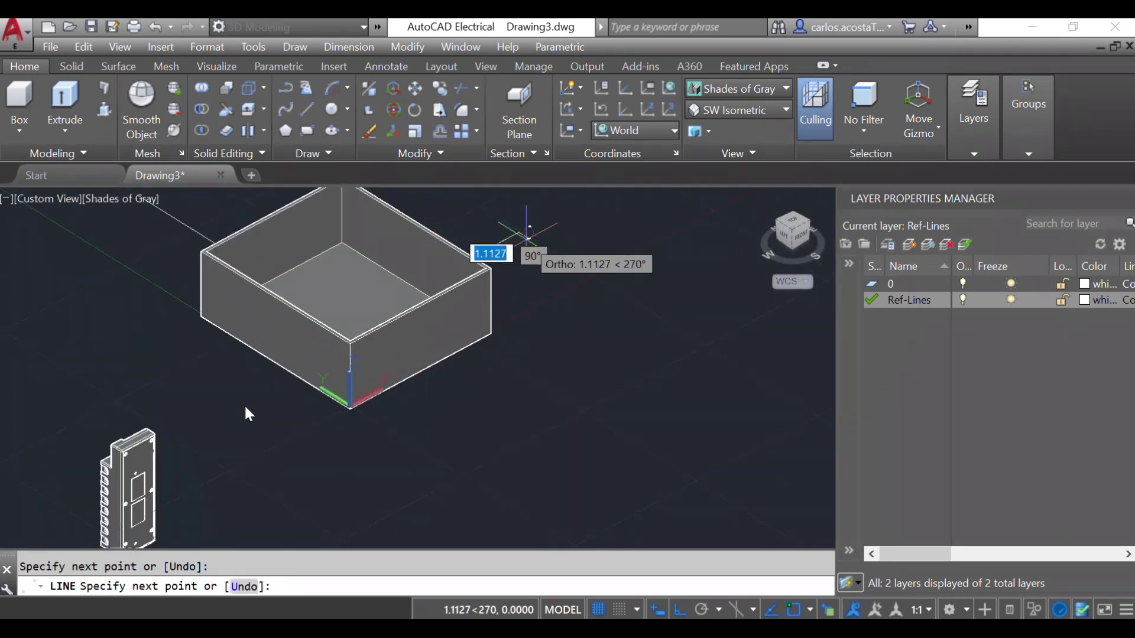
right_click(523, 233)
click(542, 250)
scroll(539, 282, down, 2)
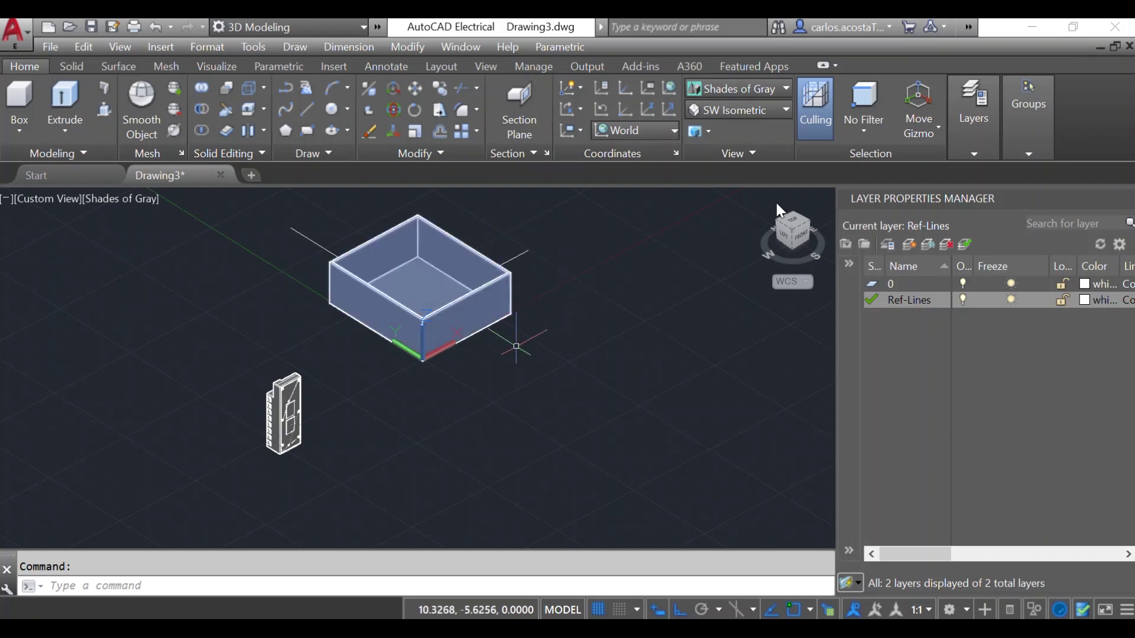
- View the enclosure from above and select both reference lines to examine how they run beneath the bottom panel, leaving nothing selected at the end
click(588, 288)
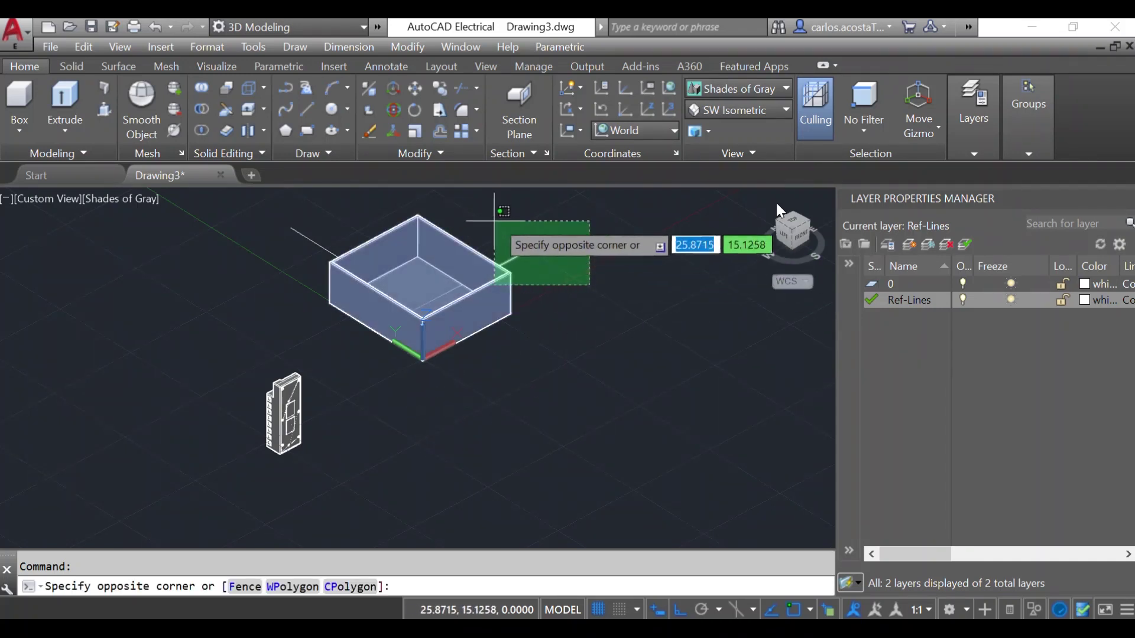
key(Escape)
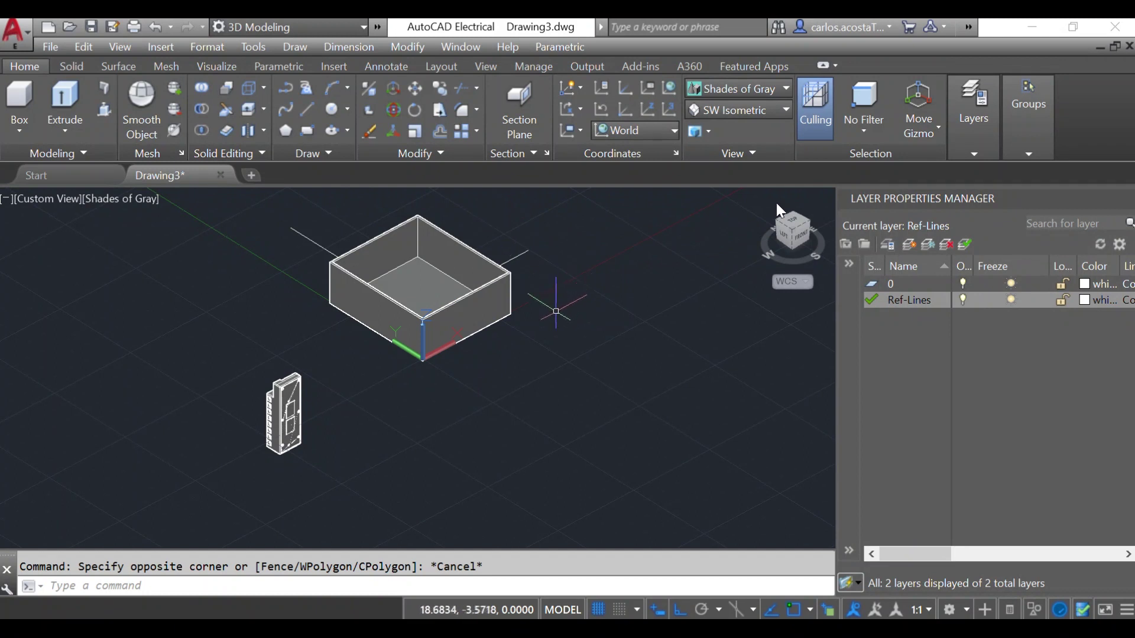
click(798, 239)
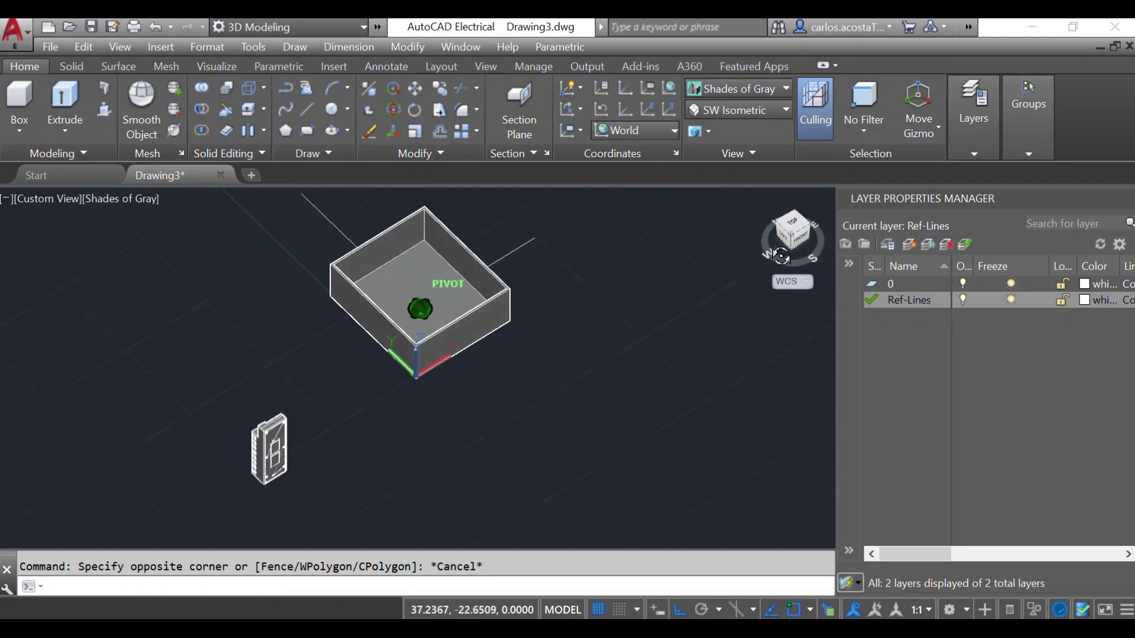
click(617, 340)
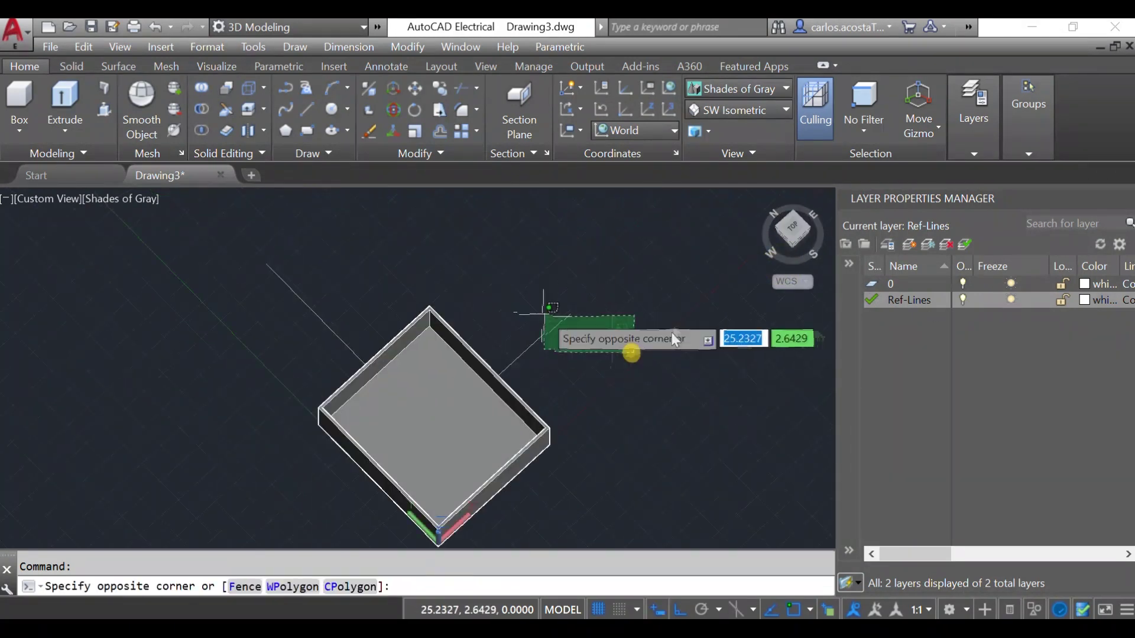
click(508, 273)
click(358, 304)
click(258, 294)
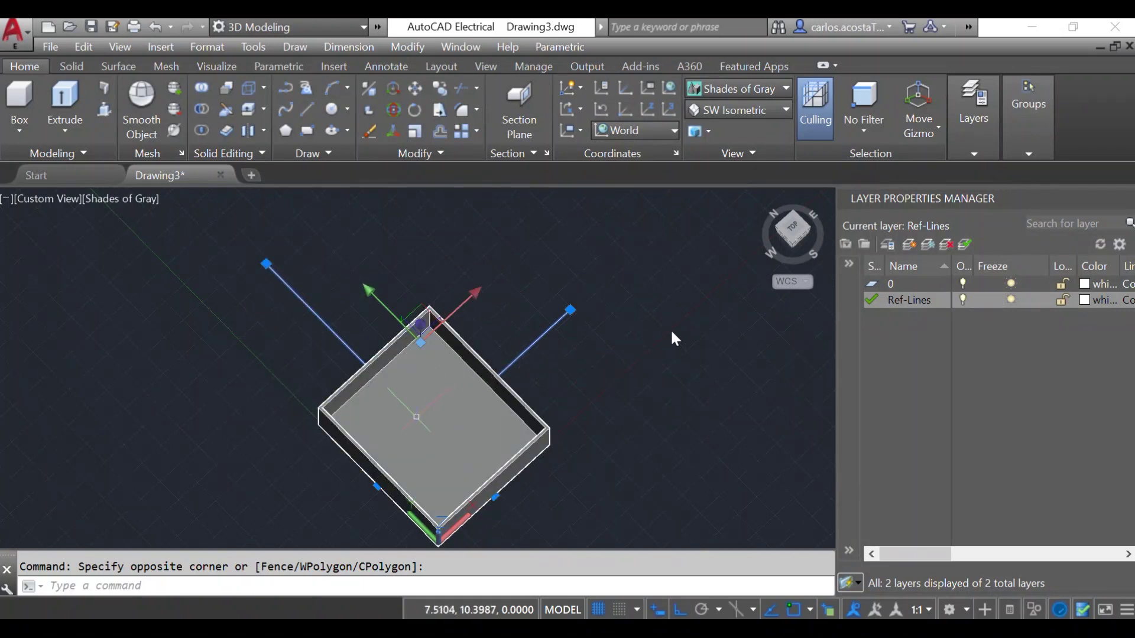
key(Escape)
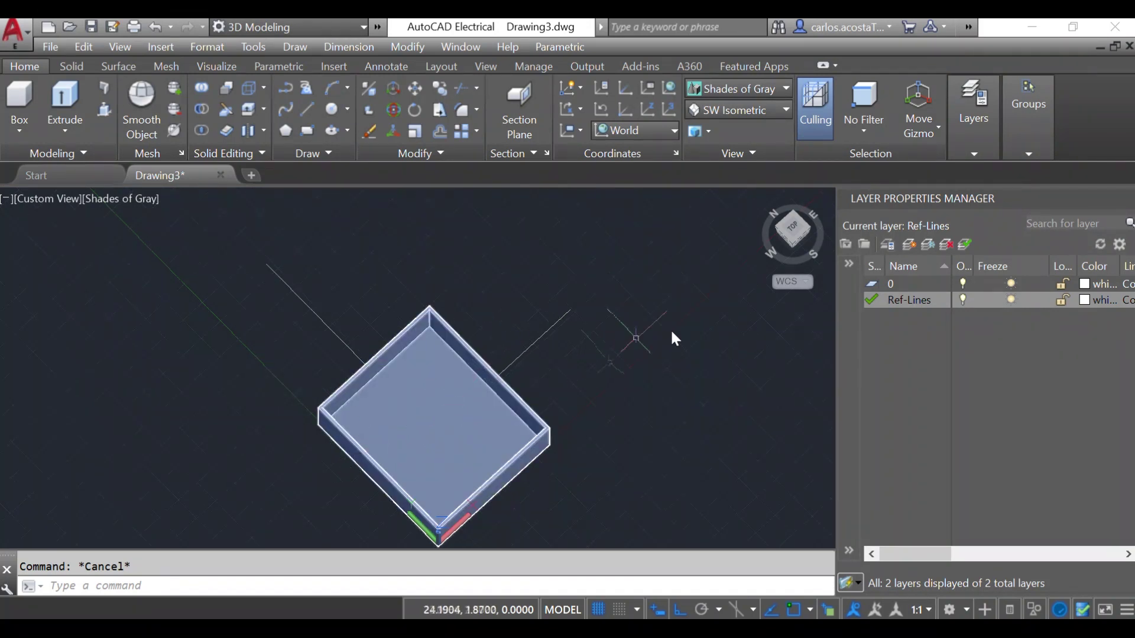
- Draw a line across the top of the bottom panel from the middle of the right wall's inner base edge, extending straight past the left wall
text(LINE)
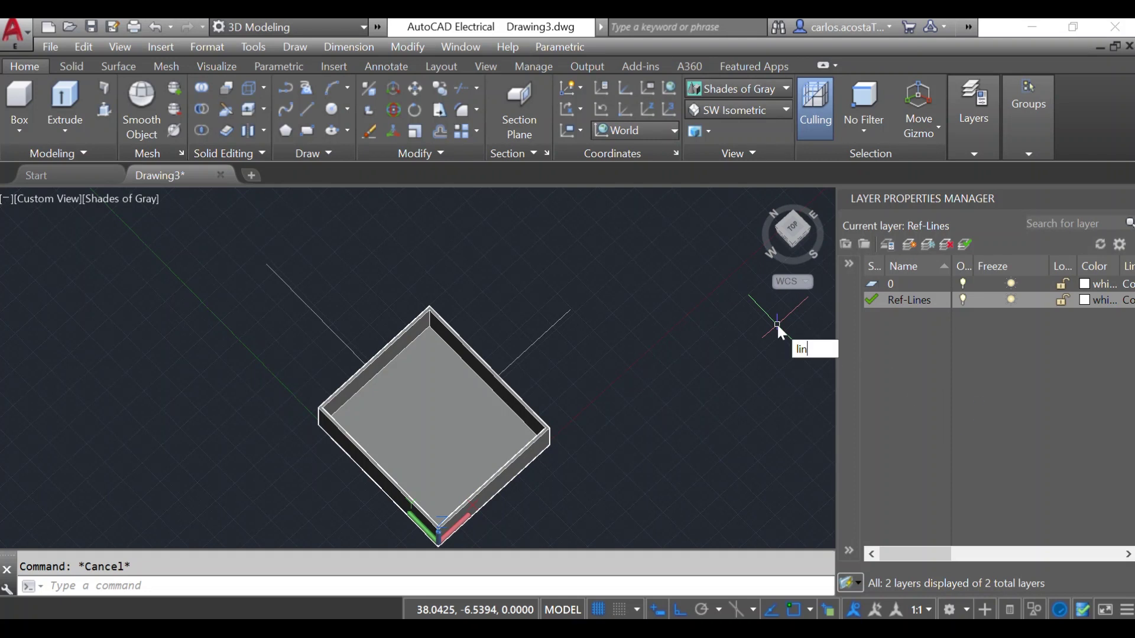
key(Return)
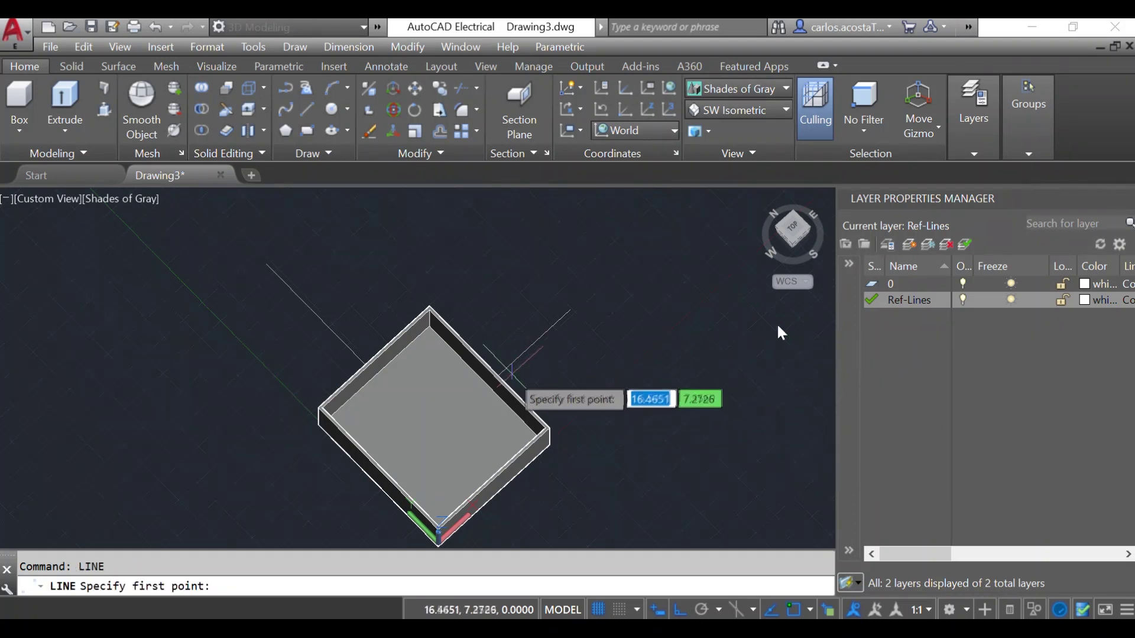
scroll(455, 278, down, 2)
scroll(591, 278, up, 4)
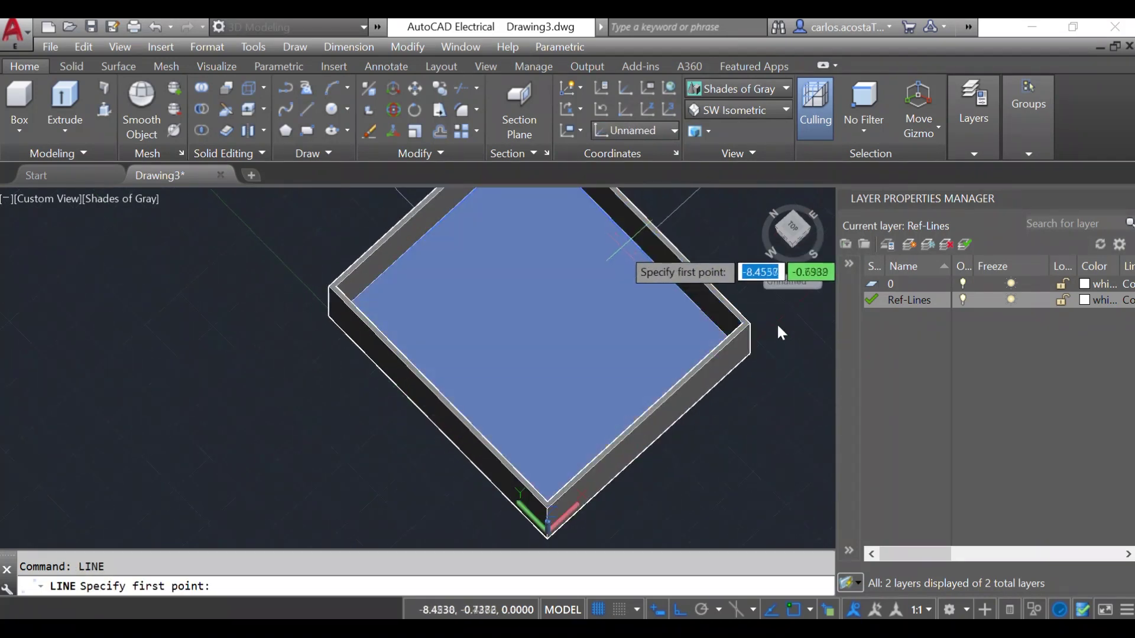
scroll(627, 278, up, 3)
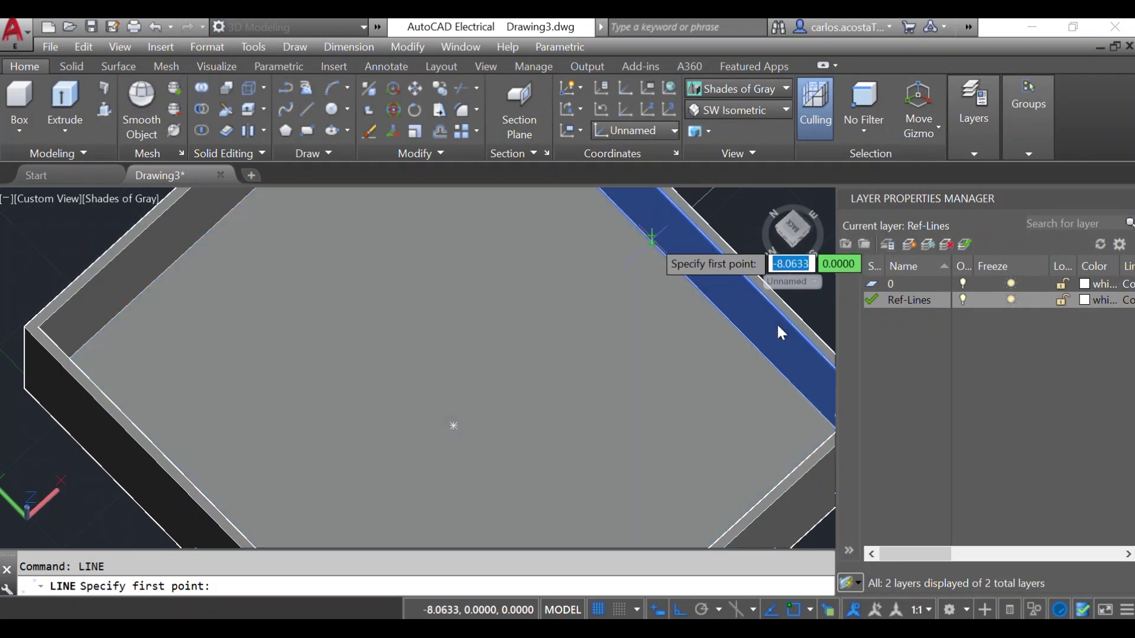
click(653, 243)
scroll(562, 310, down, 2)
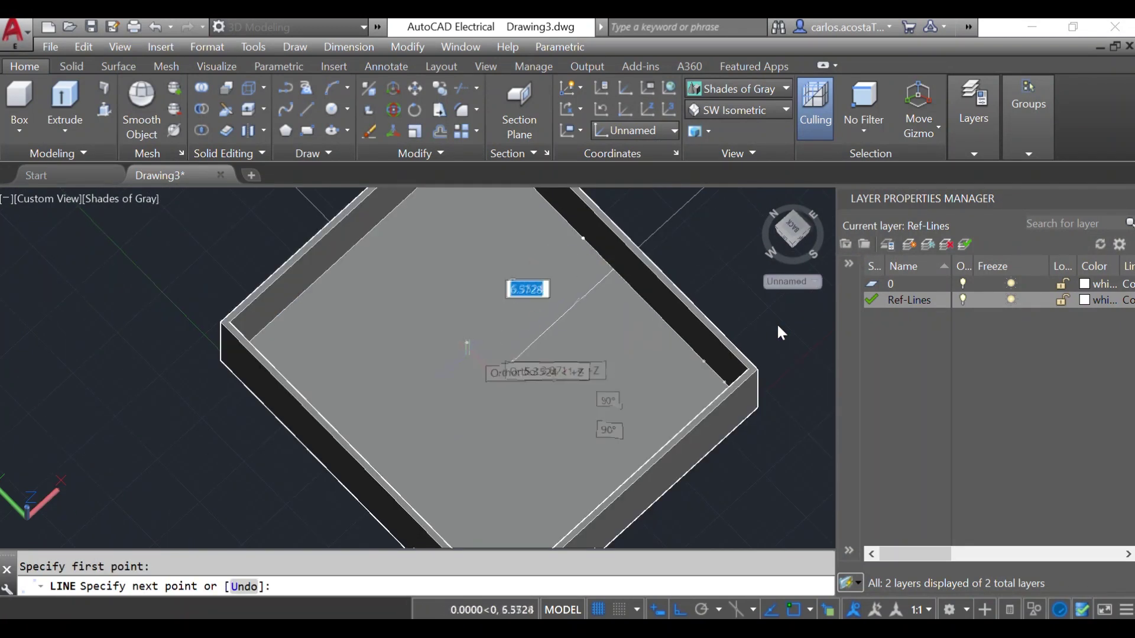
scroll(561, 310, up, 4)
scroll(777, 323, down, 3)
scroll(777, 323, up, 1)
click(777, 323)
right_click(248, 493)
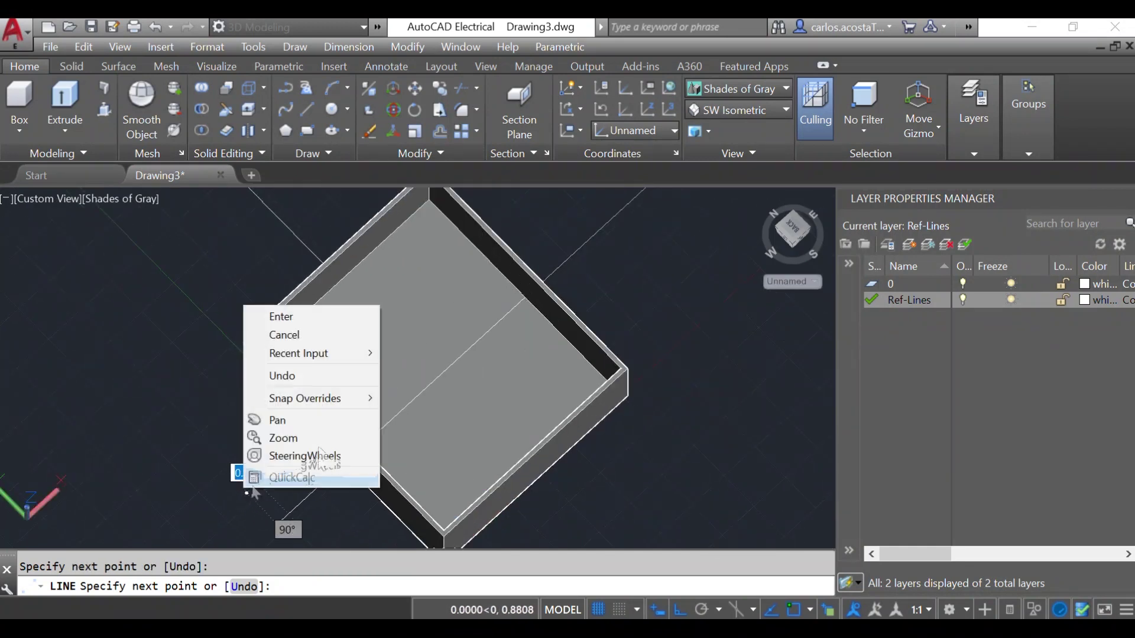
click(304, 315)
scroll(436, 482, down, 3)
scroll(666, 271, up, 2)
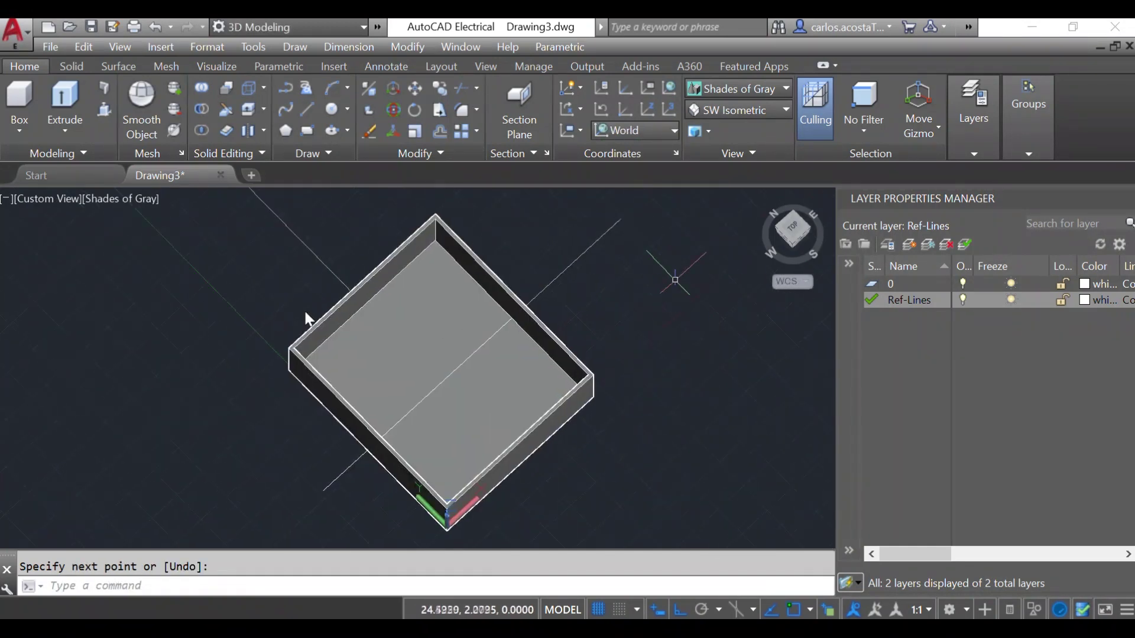
- Erase the two earlier reference lines that run beneath the bottom panel, one parallel to the X axis and one parallel to the Y axis
click(675, 279)
click(540, 231)
key(Delete)
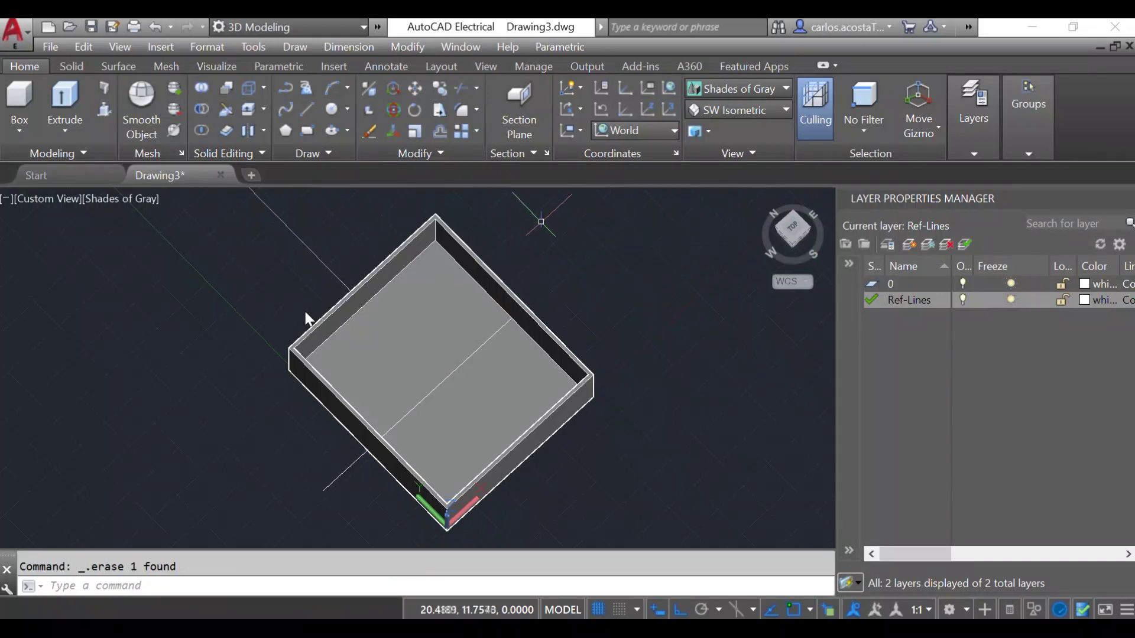
click(340, 241)
click(242, 260)
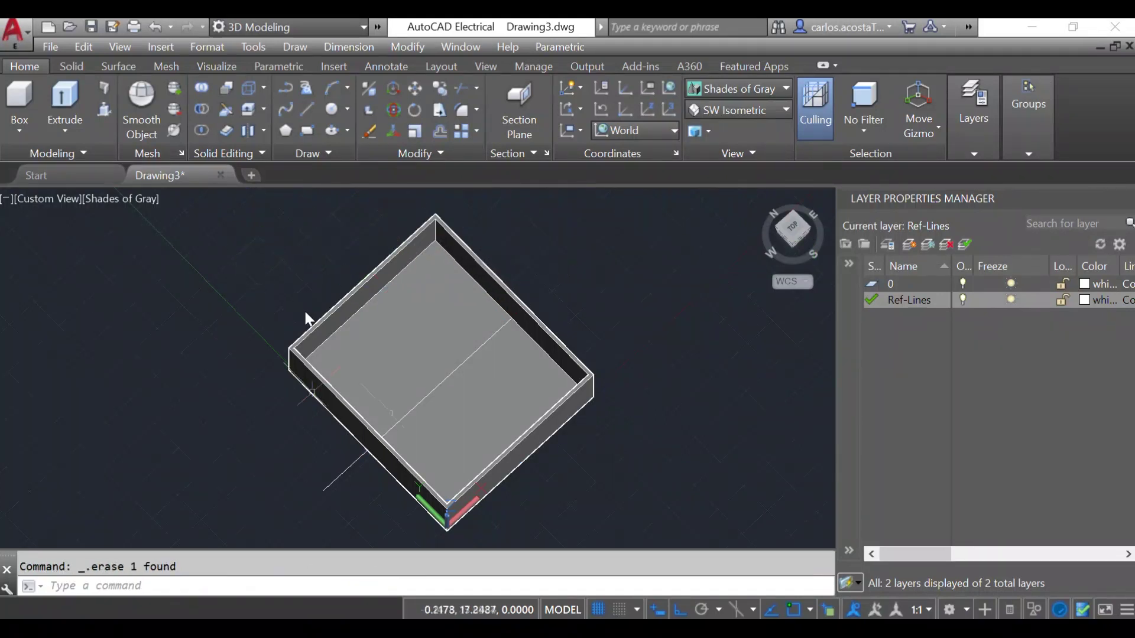
right_click(583, 280)
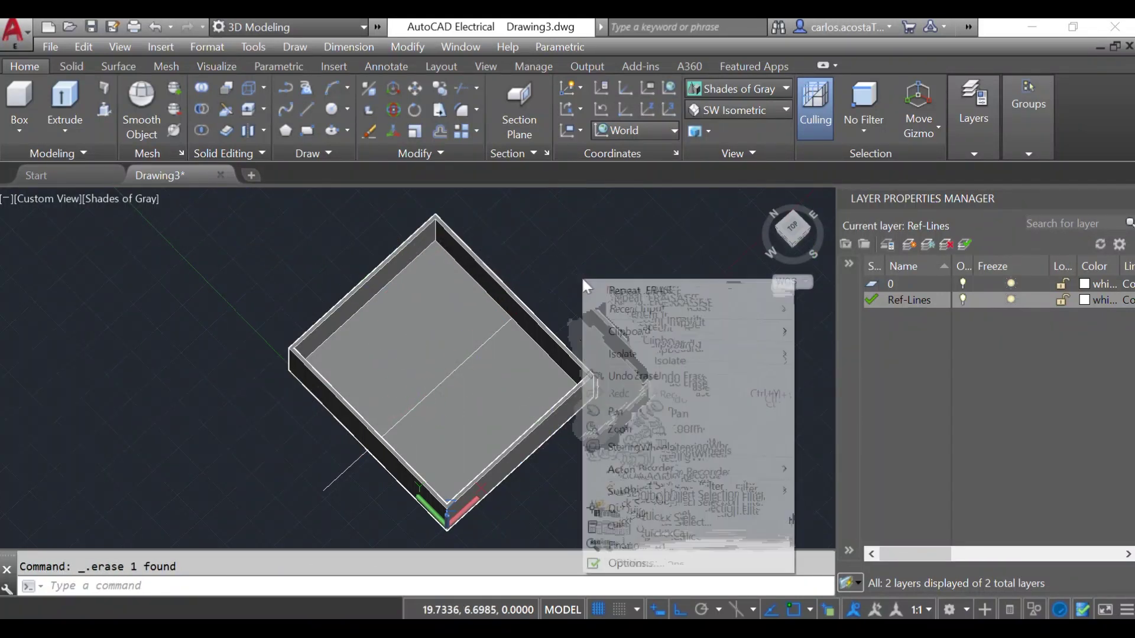
mouse_move(772, 309)
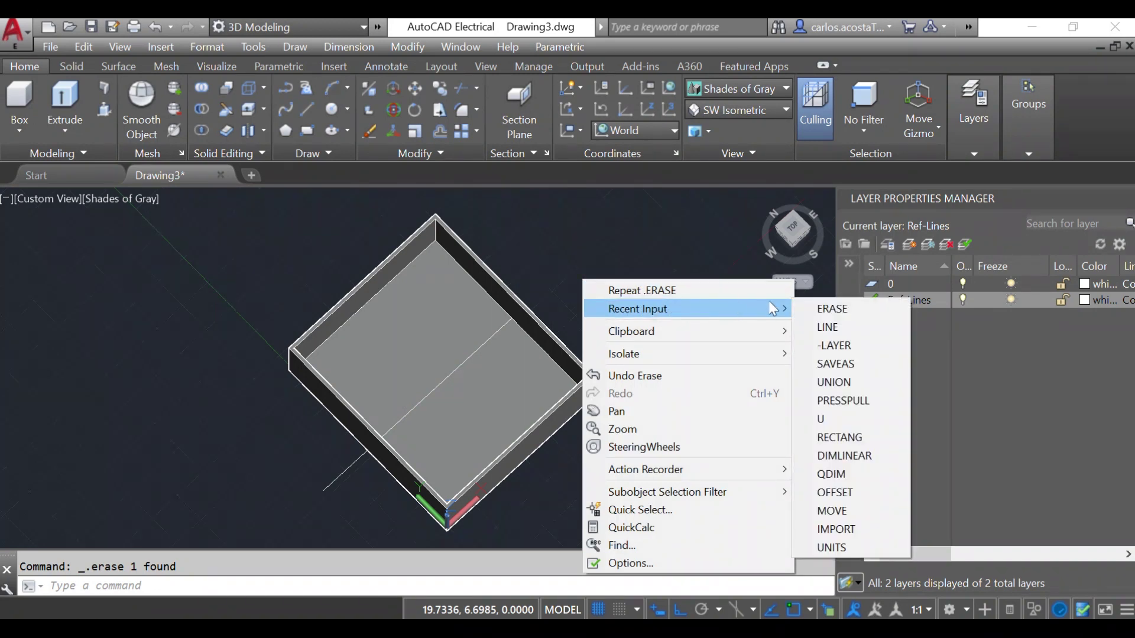
click(851, 328)
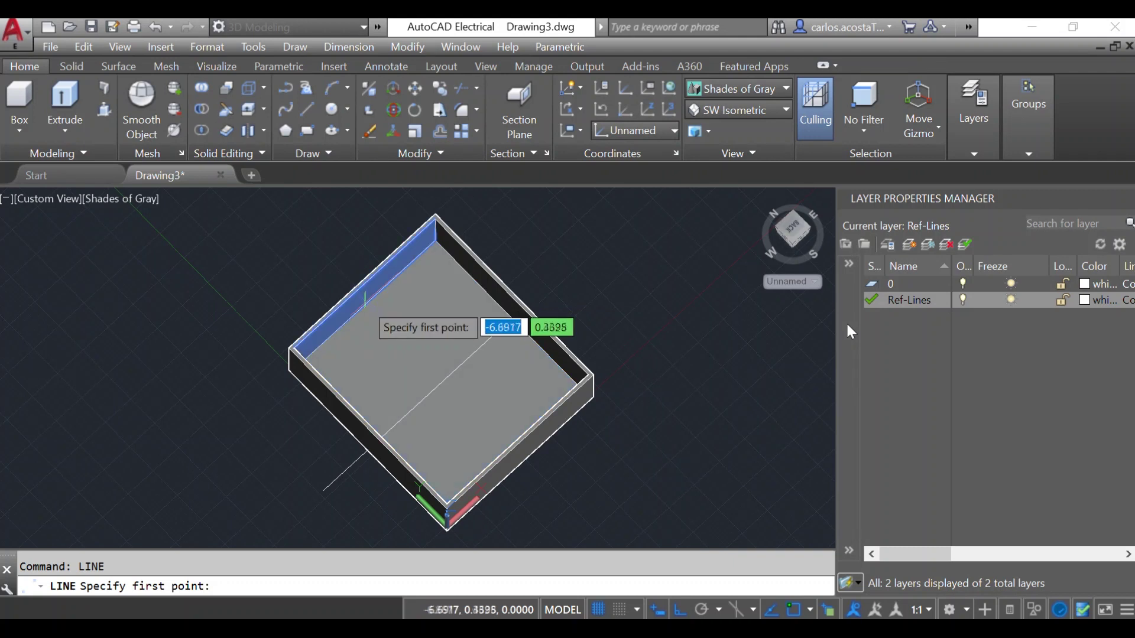
click(332, 335)
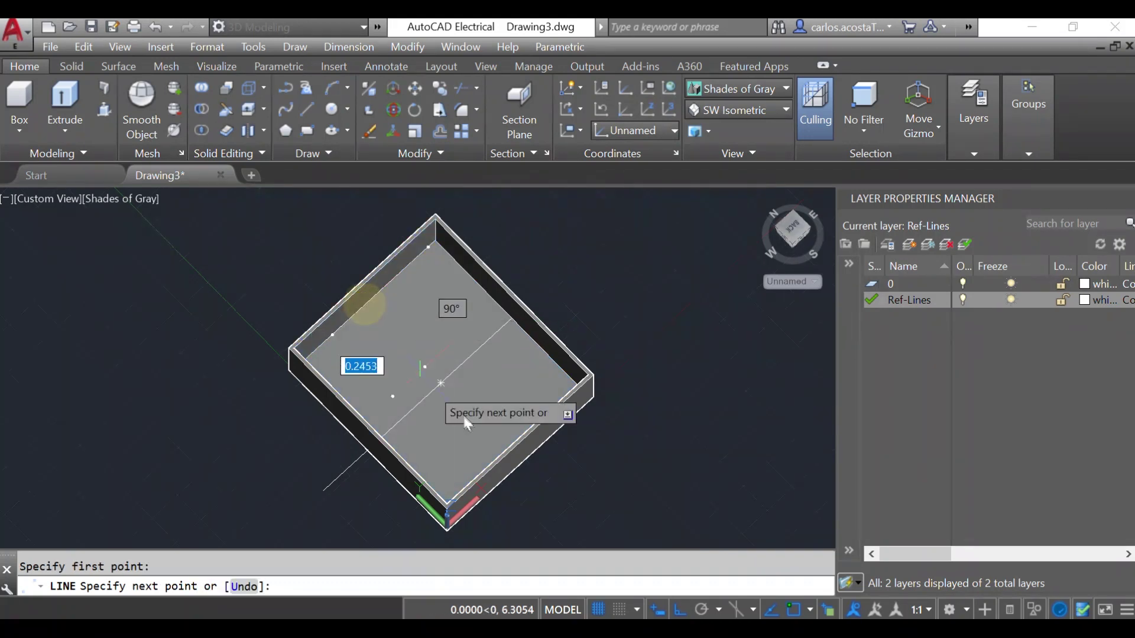
scroll(464, 418, down, 3)
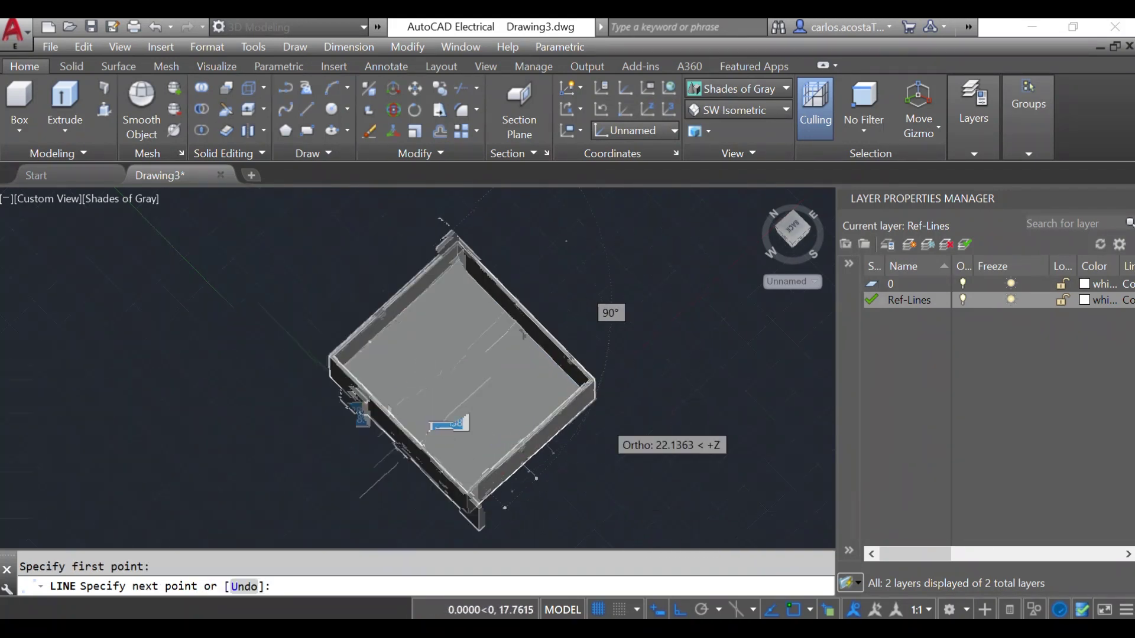
scroll(465, 418, up, 4)
key(Escape)
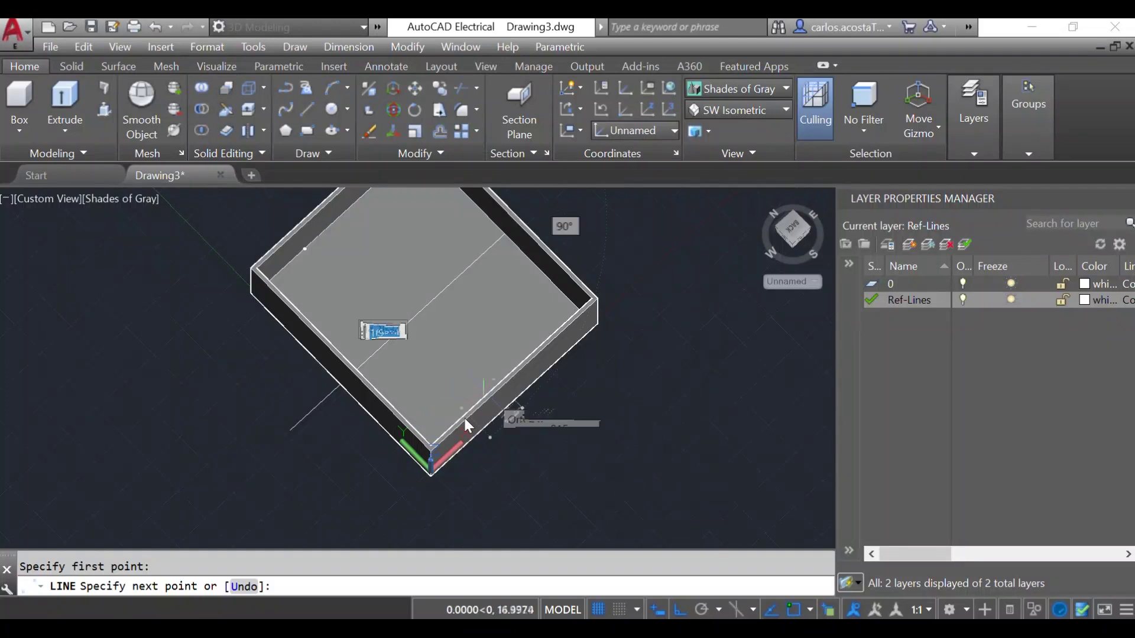
scroll(464, 419, up, 3)
click(465, 419)
- Draw a line across the top of the bottom panel from the middle of the back wall's inner base edge, extending straight past the front wall
right_click(119, 255)
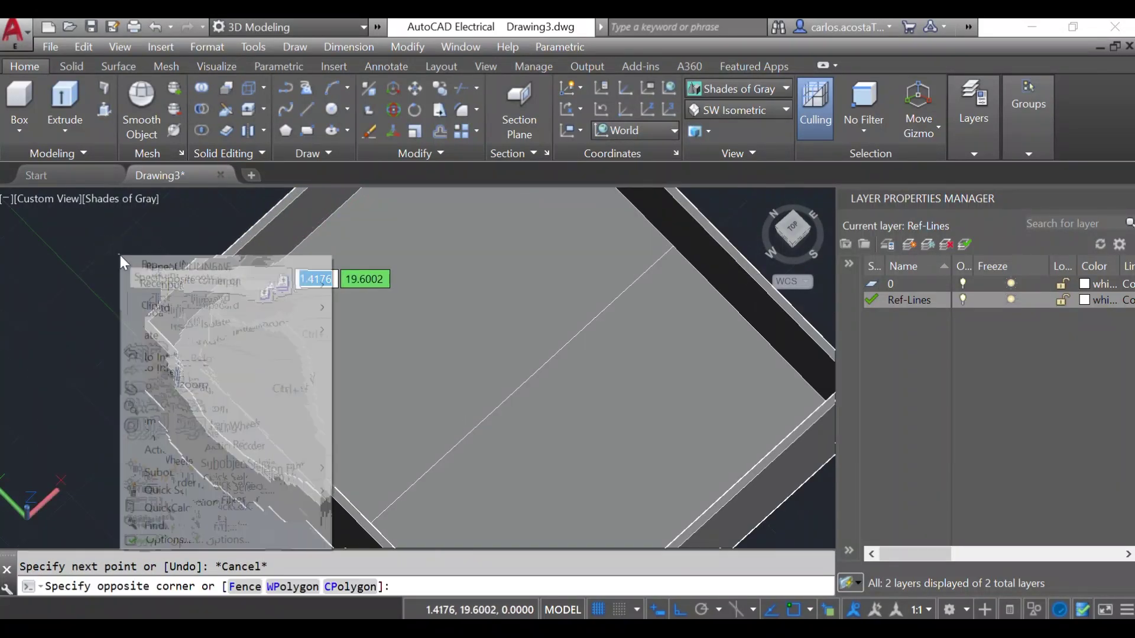
click(148, 261)
scroll(587, 390, down, 3)
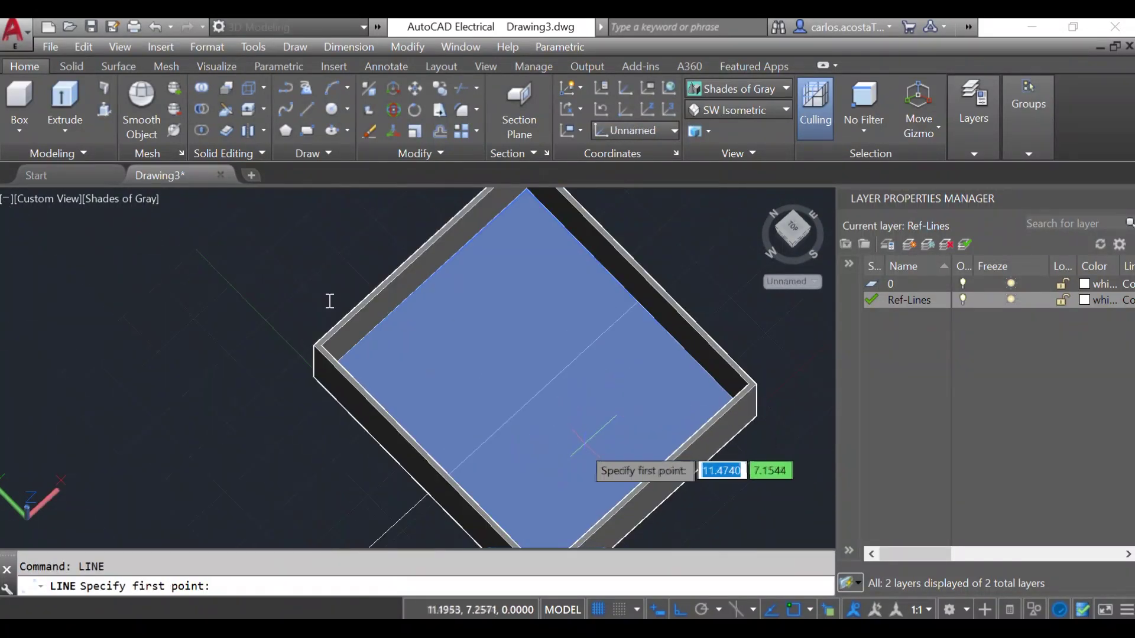
scroll(591, 443, up, 3)
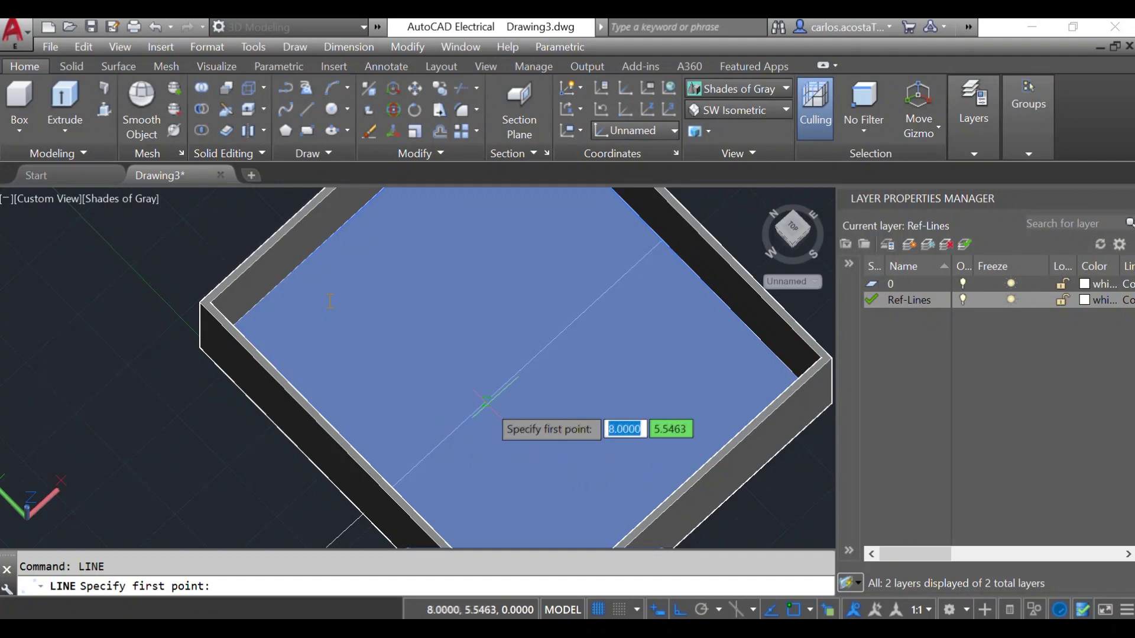
scroll(523, 368, up, 3)
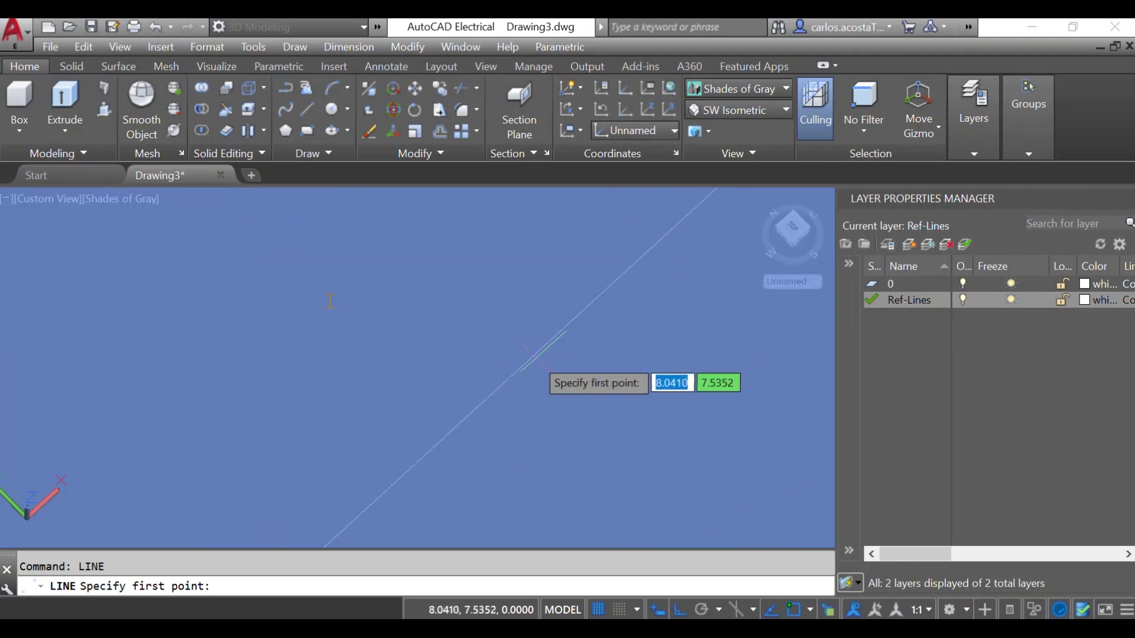
scroll(500, 369, down, 2)
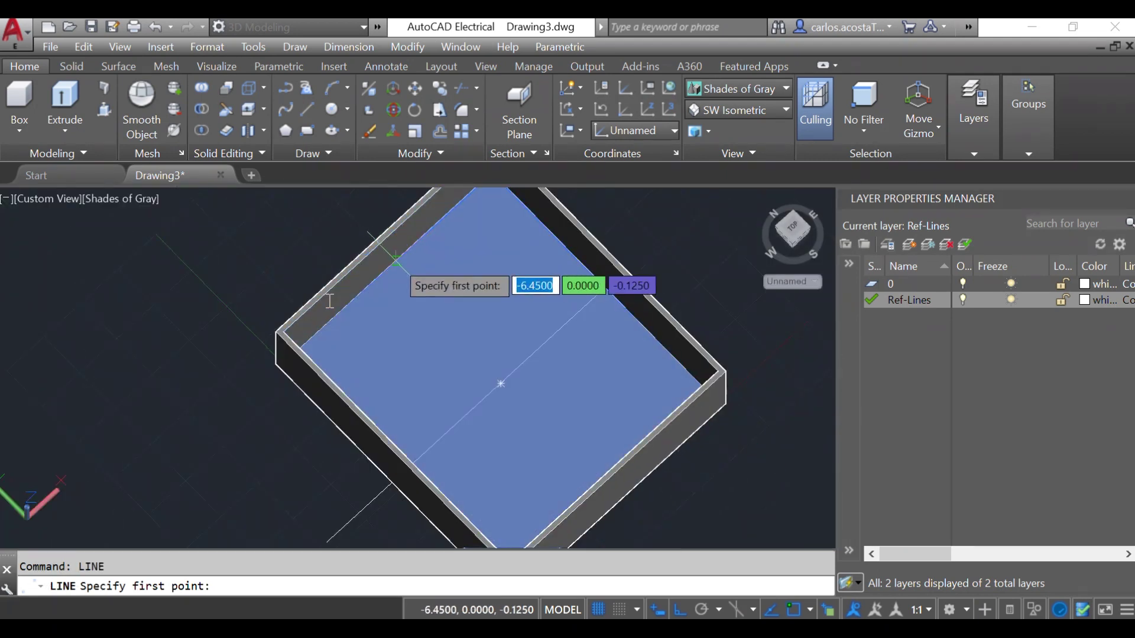
scroll(396, 258, up, 3)
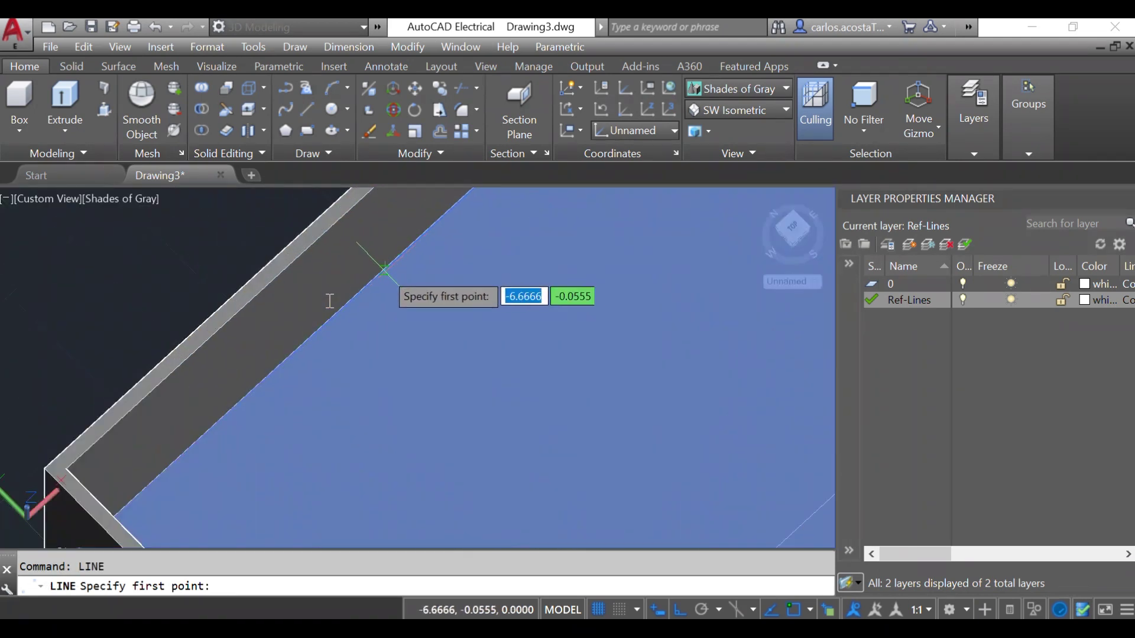
click(370, 282)
scroll(370, 282, down, 4)
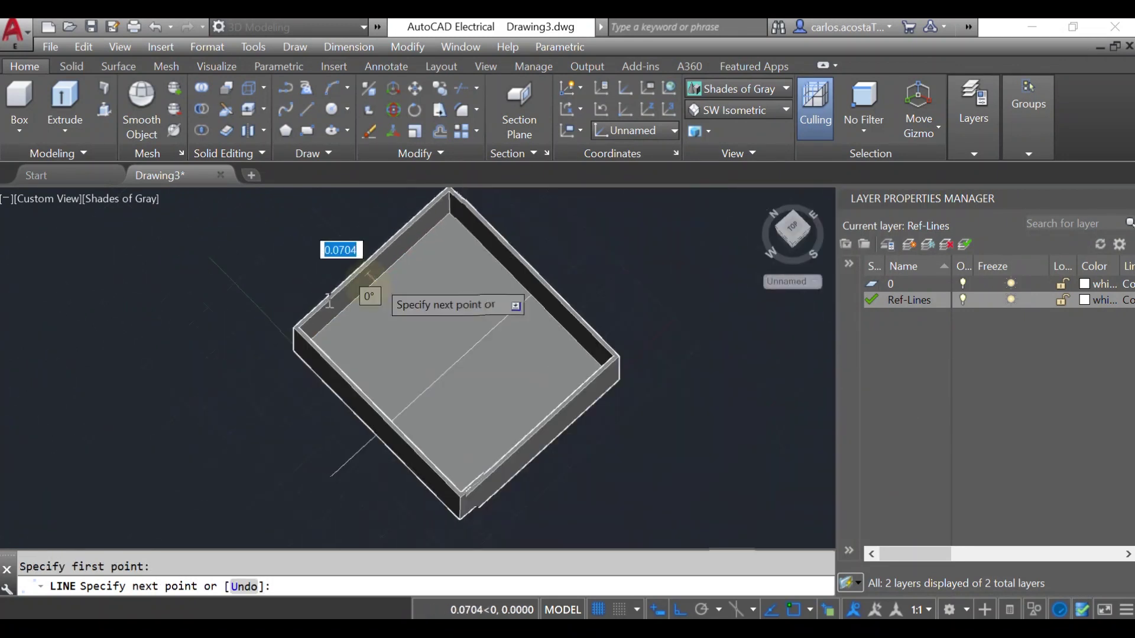
click(554, 437)
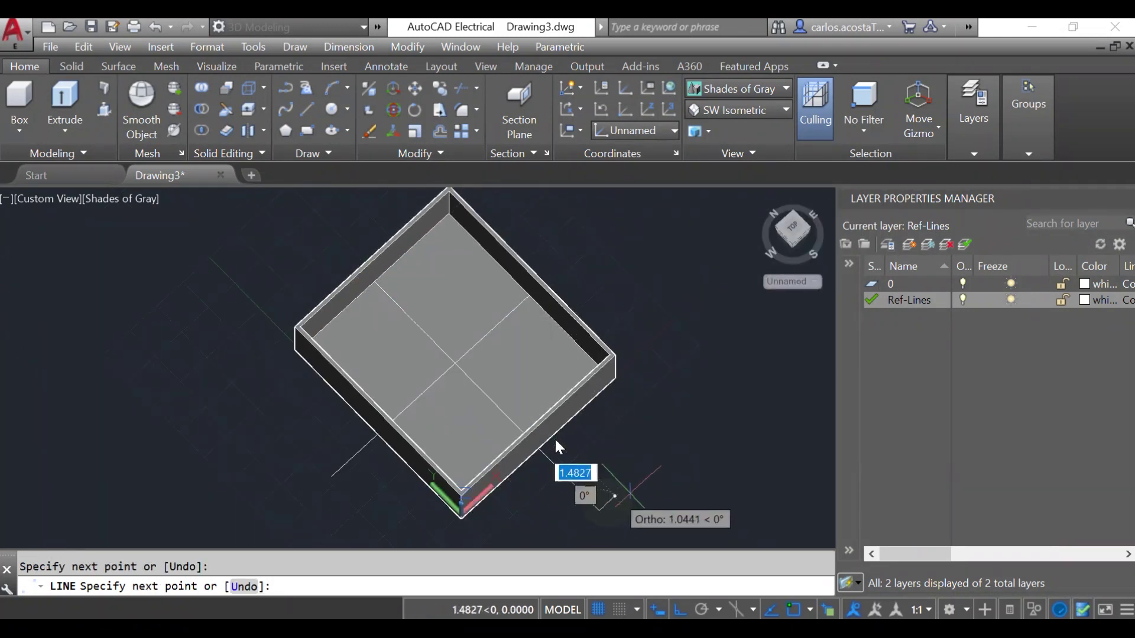
right_click(686, 449)
click(743, 275)
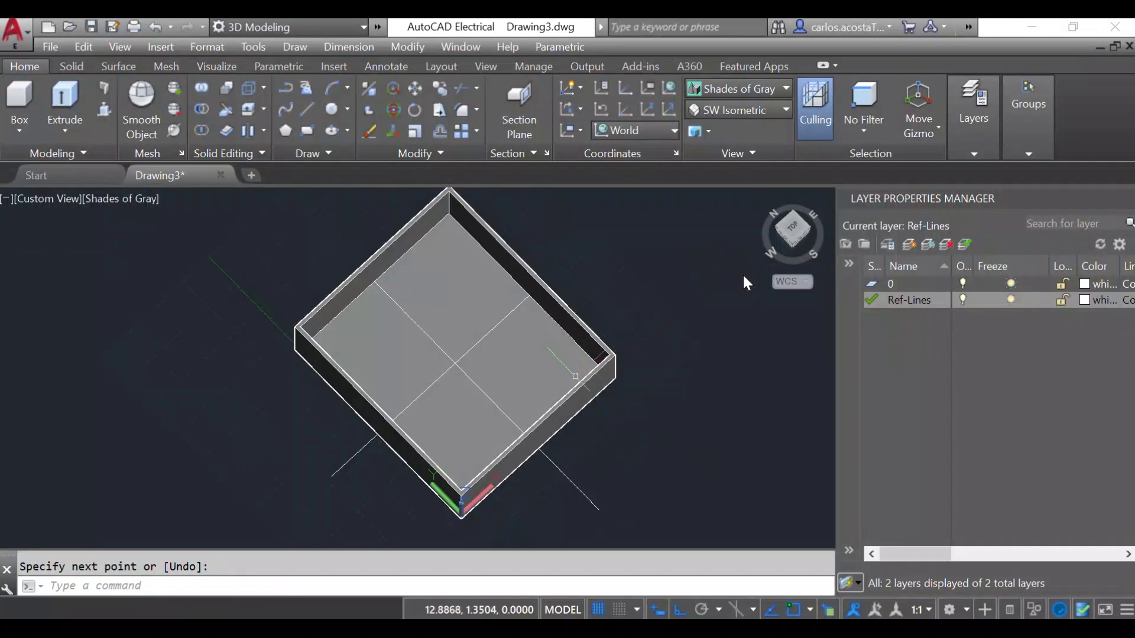
- Rotate the imported cu_cdaq_9188xt model 90 degrees about its X axis with 3DROTATE
scroll(742, 273, down, 3)
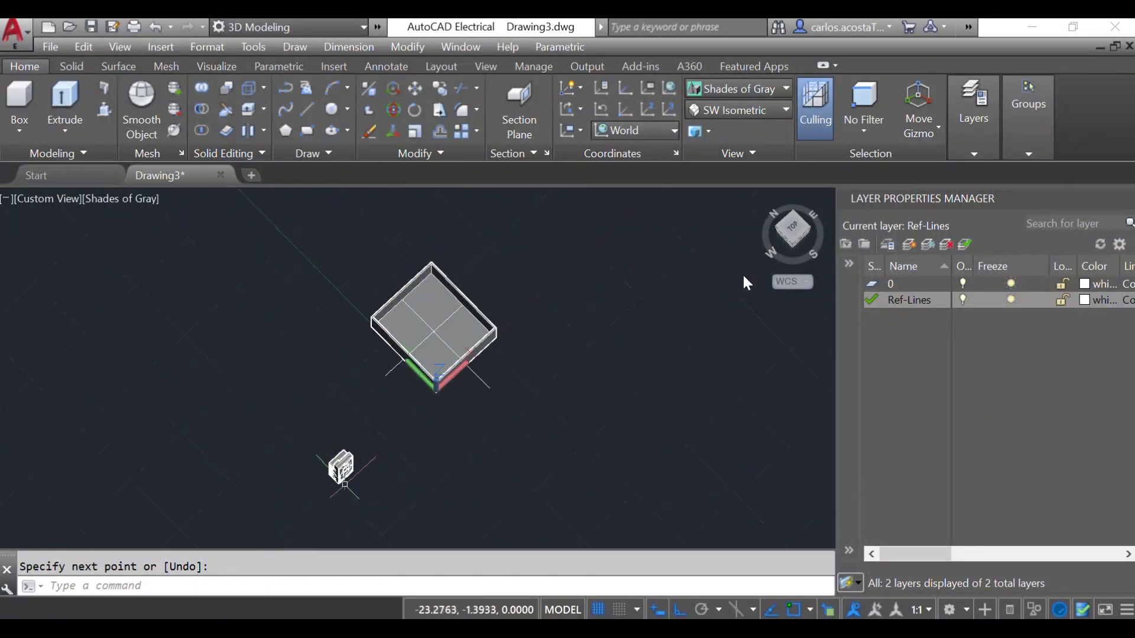
scroll(344, 485, up, 1)
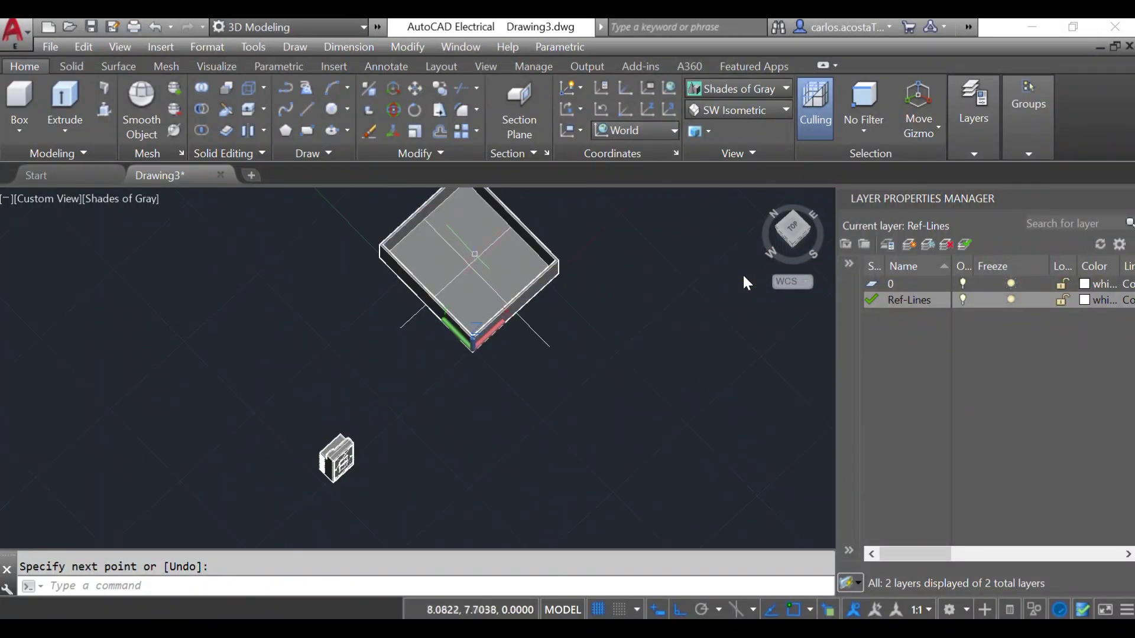
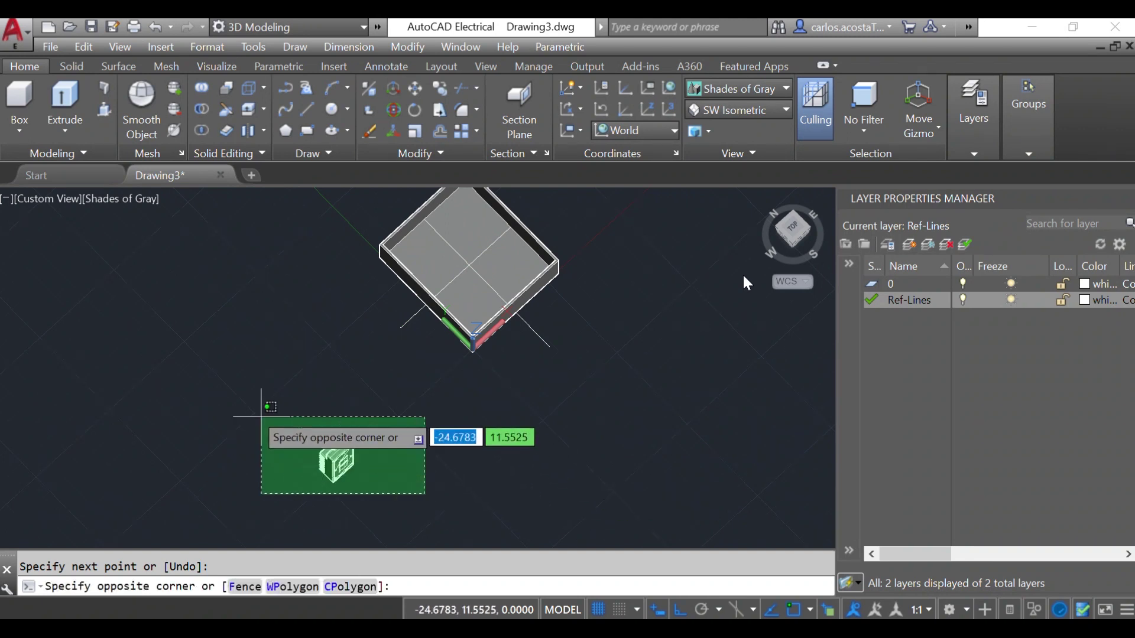
click(261, 364)
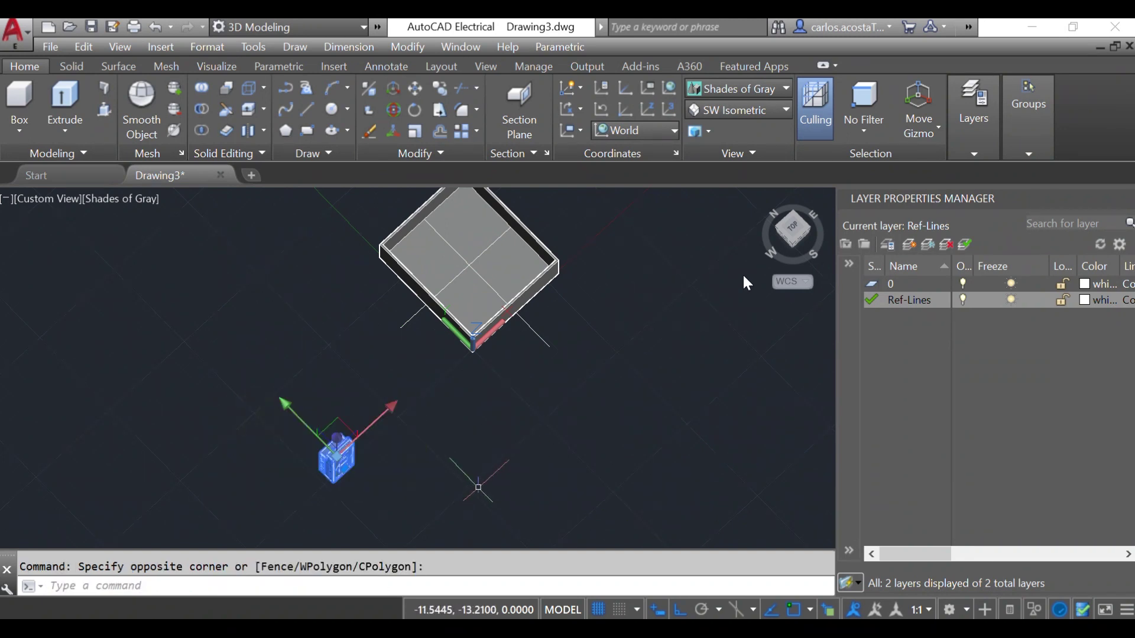
text(3D)
key(BackSpace)
key(BackSpace)
text(3drotate)
key(Return)
scroll(152, 406, up, 2)
scroll(110, 290, down, 2)
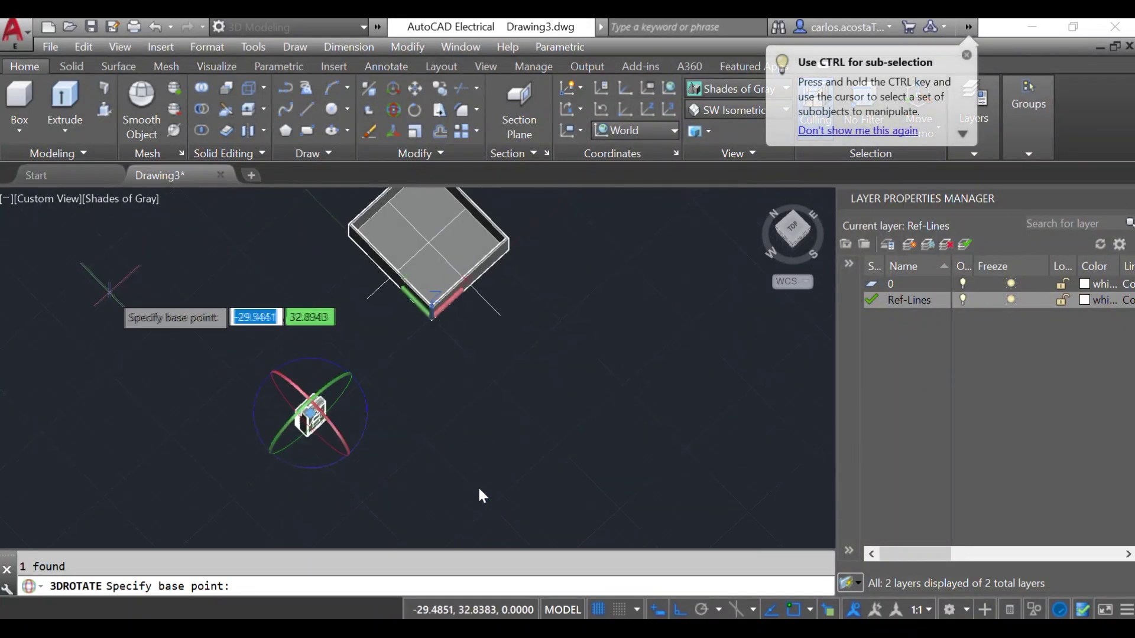
scroll(299, 490, up, 2)
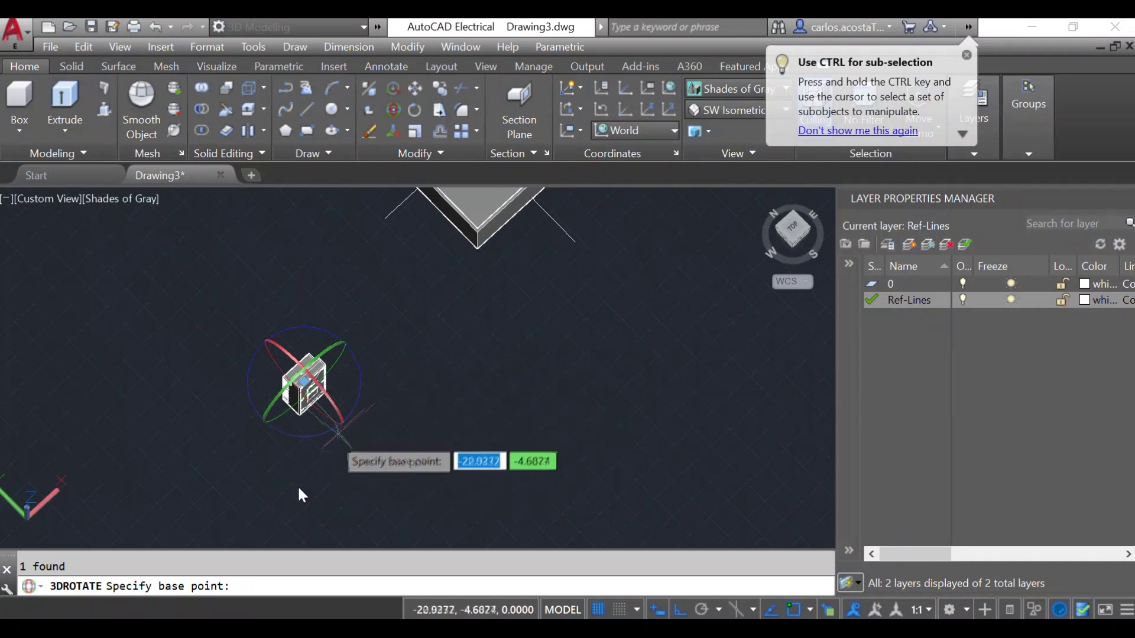
scroll(160, 447, down, 2)
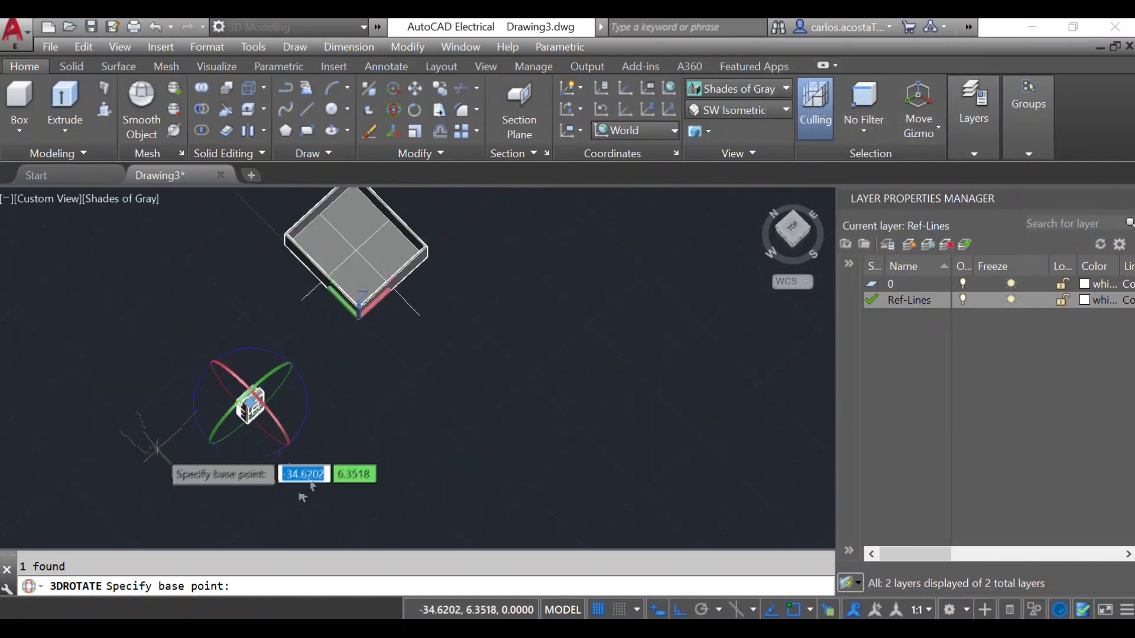
scroll(297, 384, down, 3)
scroll(297, 386, down, 1)
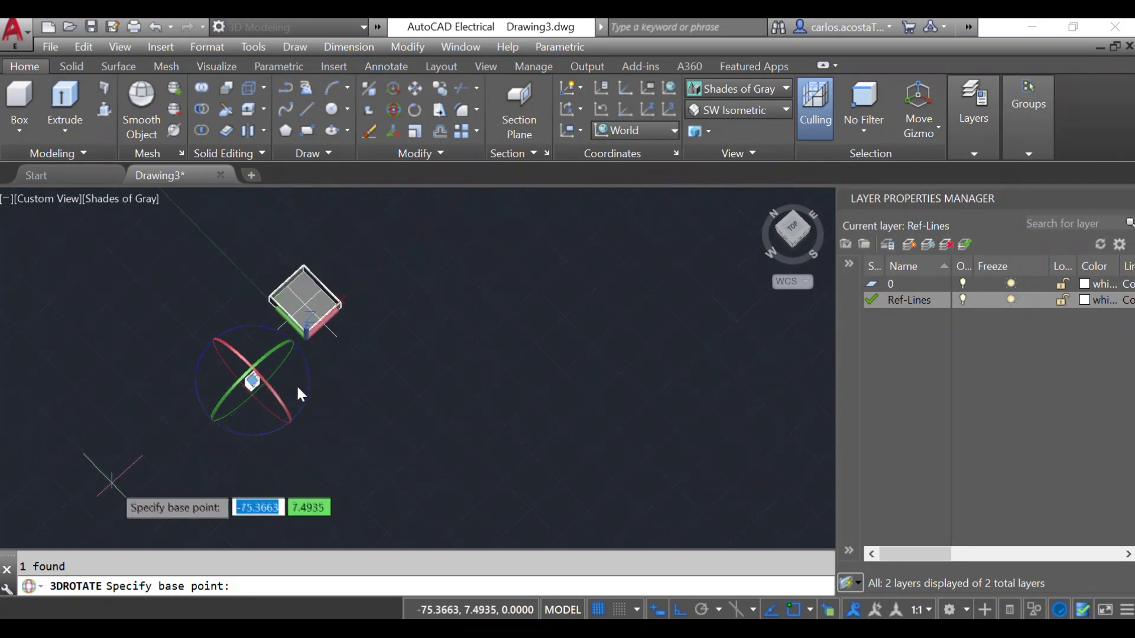
scroll(115, 473, down, 3)
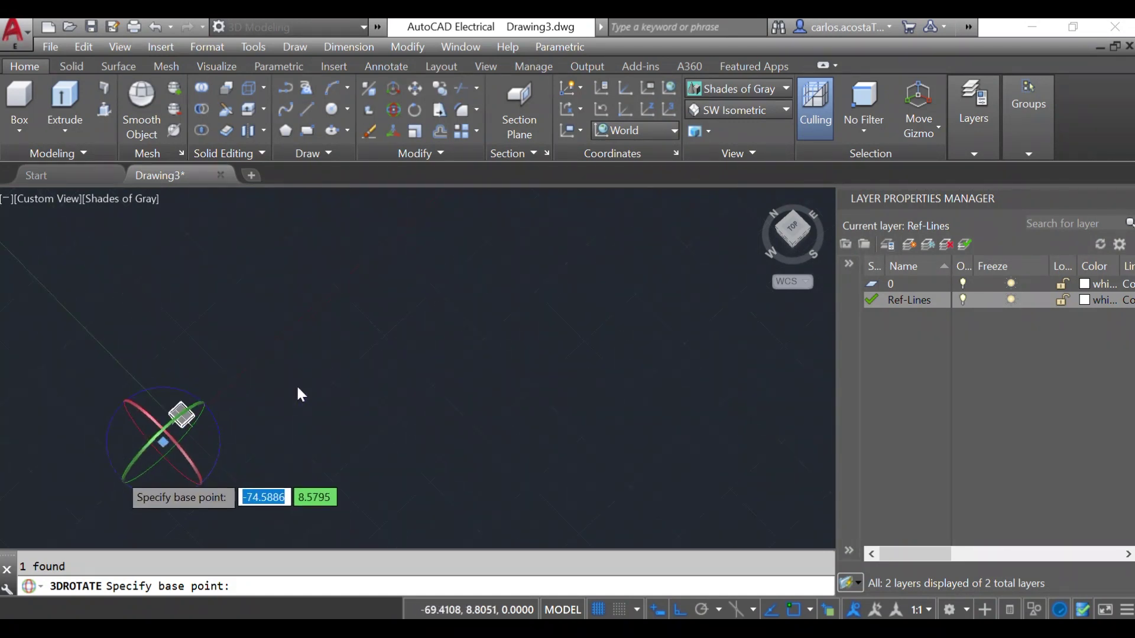
scroll(299, 390, up, 2)
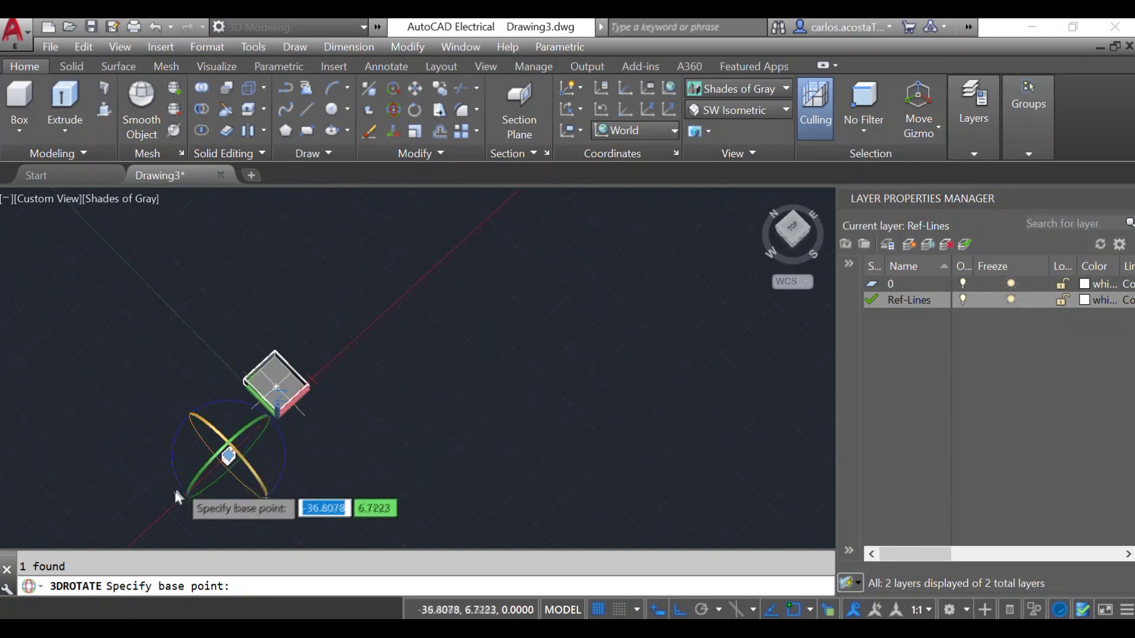
scroll(171, 499, up, 2)
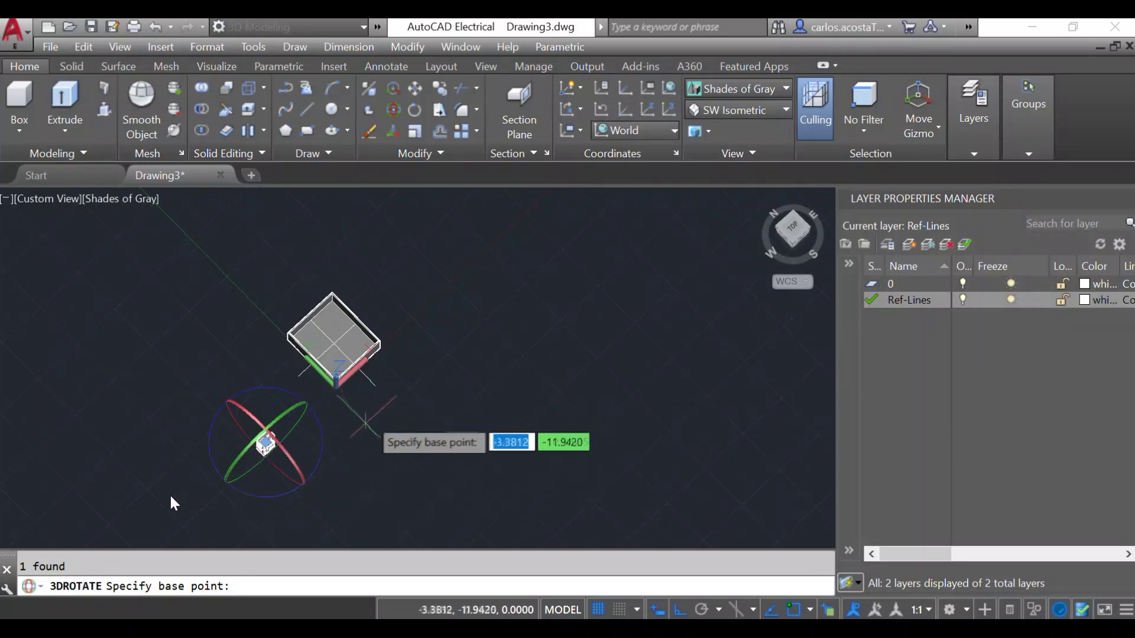
click(248, 415)
right_click(250, 418)
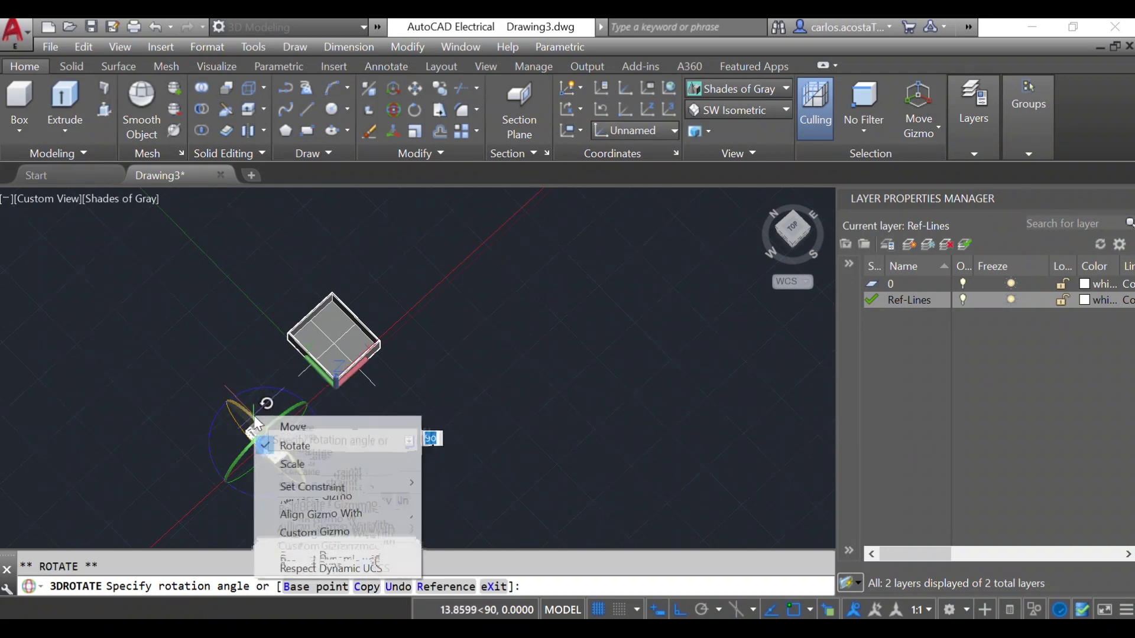
key(Escape)
key(Escape)
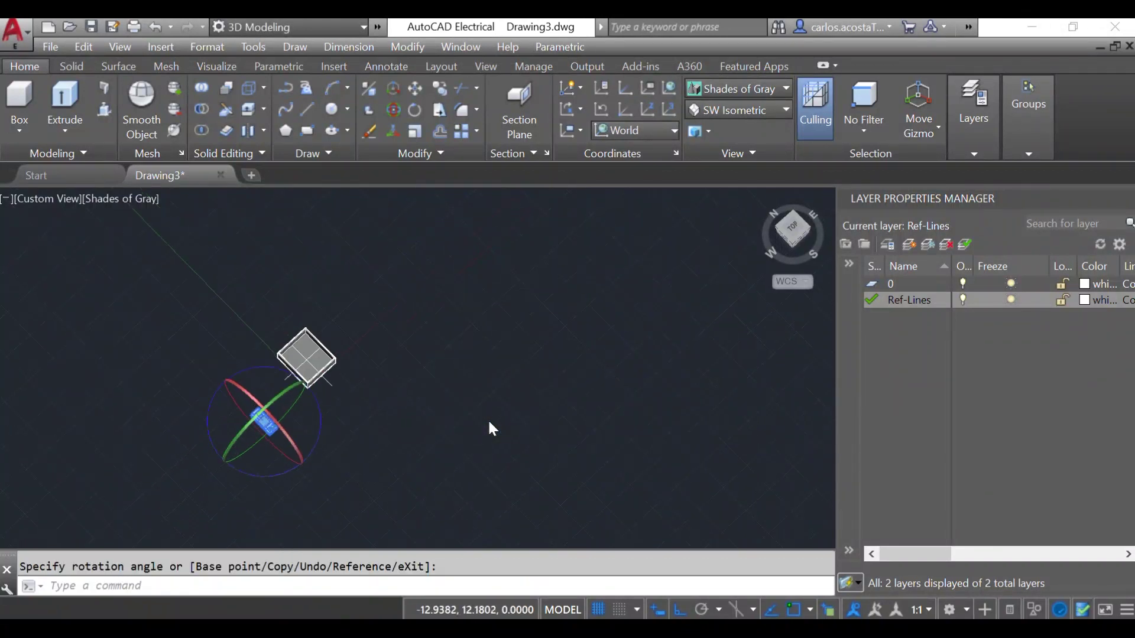
scroll(237, 428, up, 3)
scroll(258, 334, down, 3)
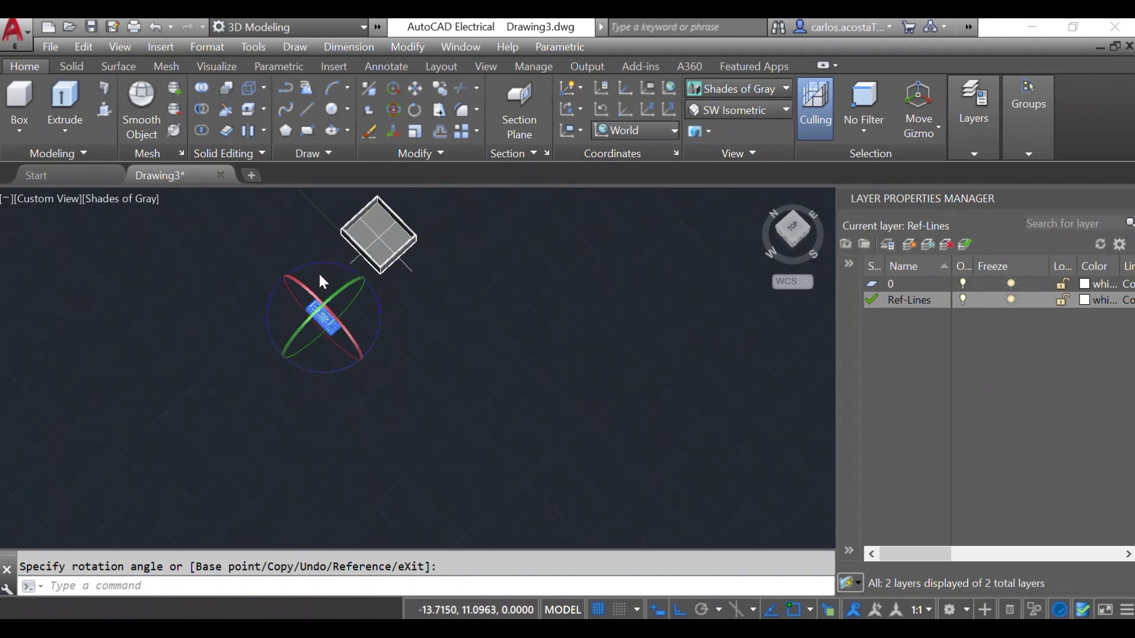
right_click(271, 250)
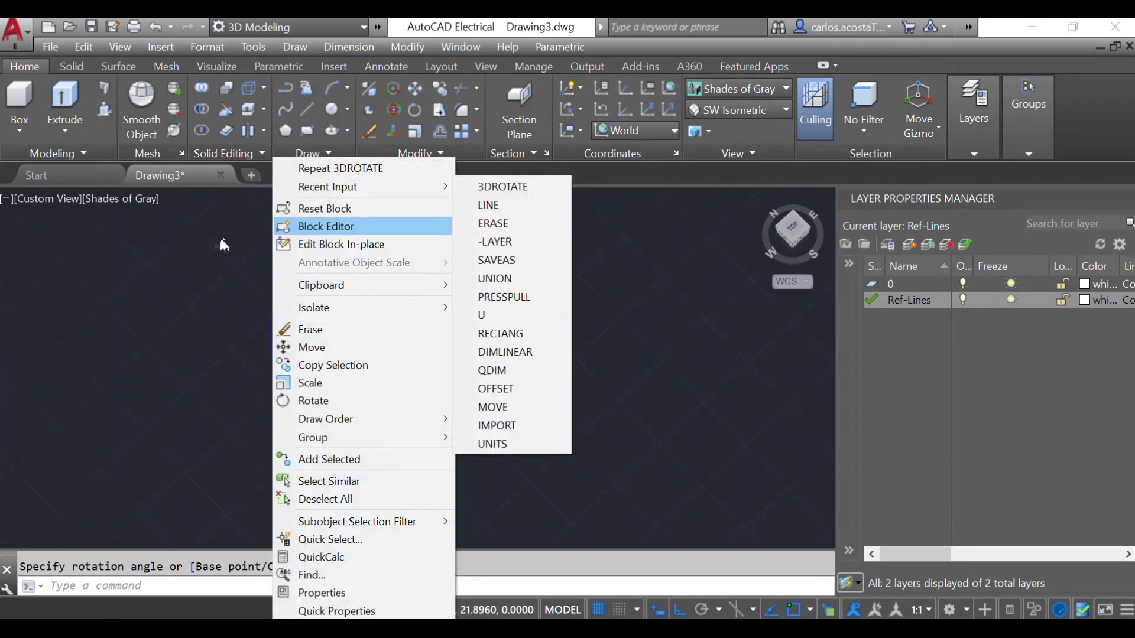
key(Escape)
right_click(172, 292)
click(90, 314)
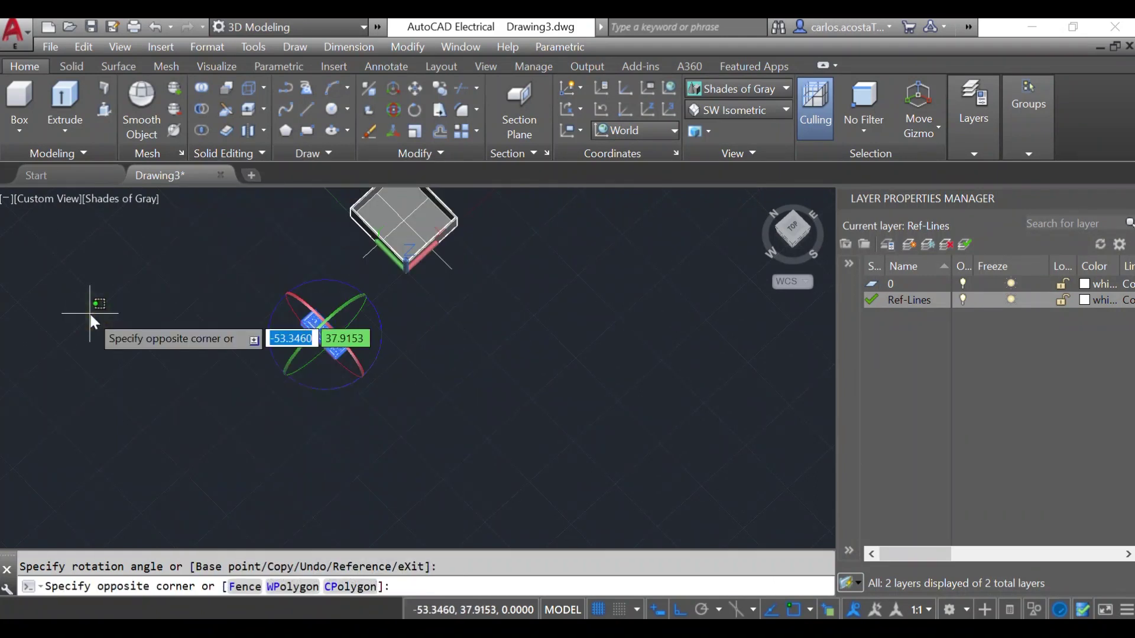
key(Escape)
key(Return)
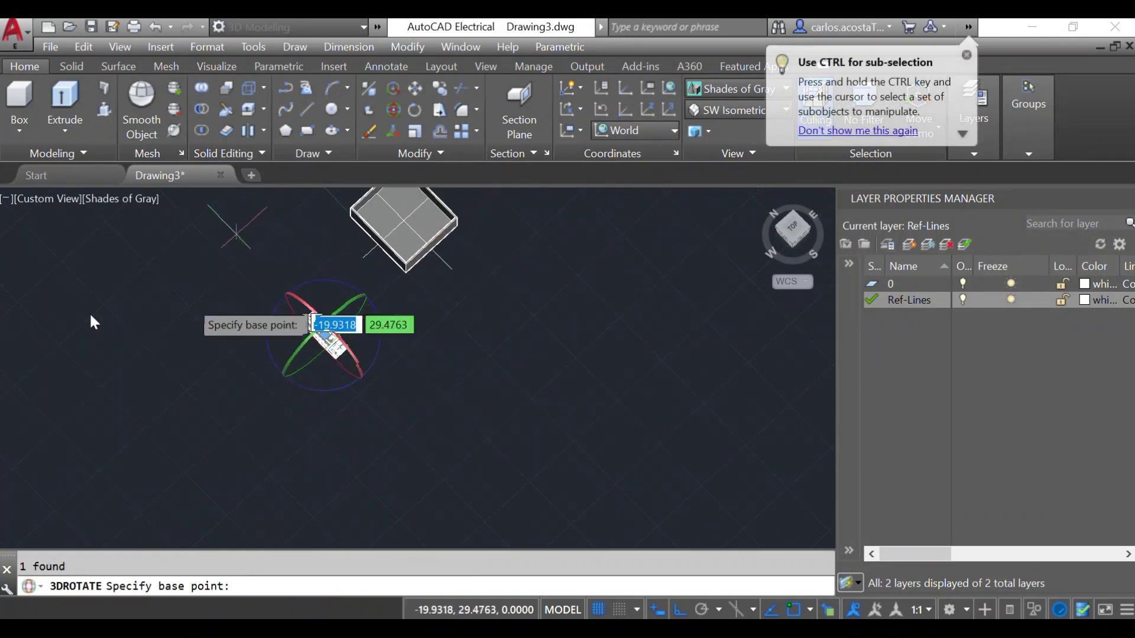
key(Escape)
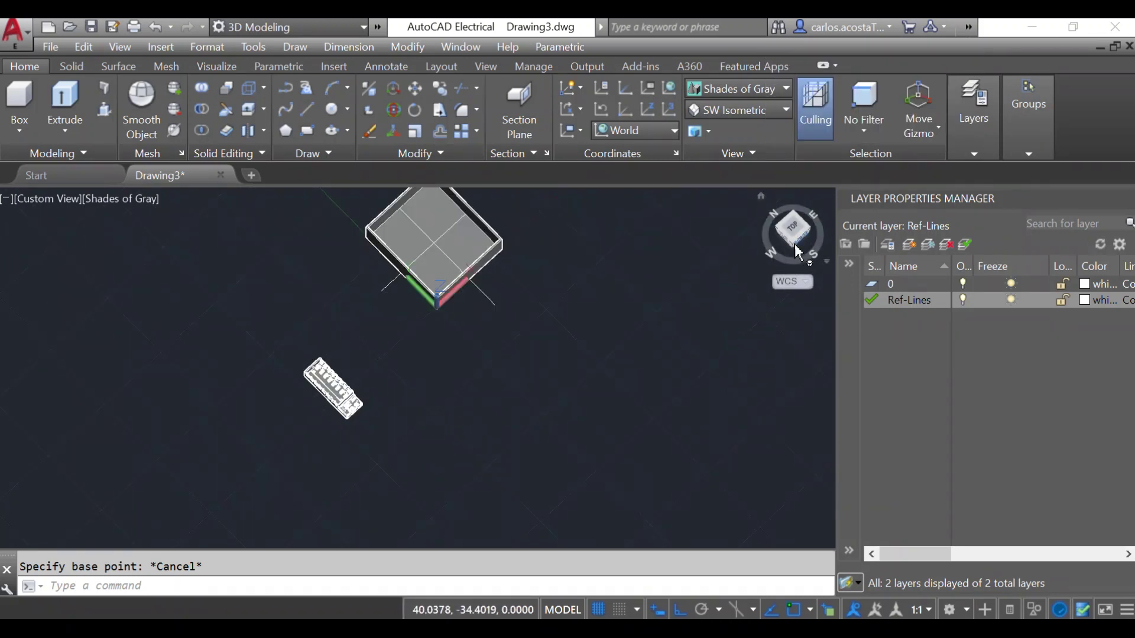
- Move the imported cu_cdaq_9188xt model about 28.5 inches along the X axis to line up with the enclosure's centre line
drag(795, 251, 724, 208)
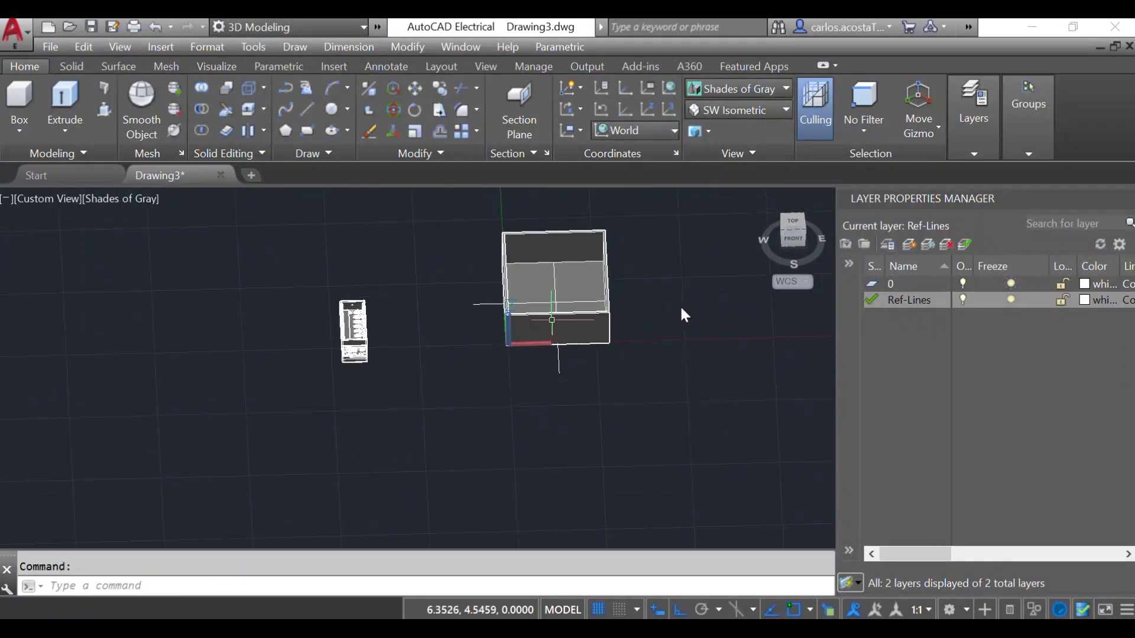
click(453, 401)
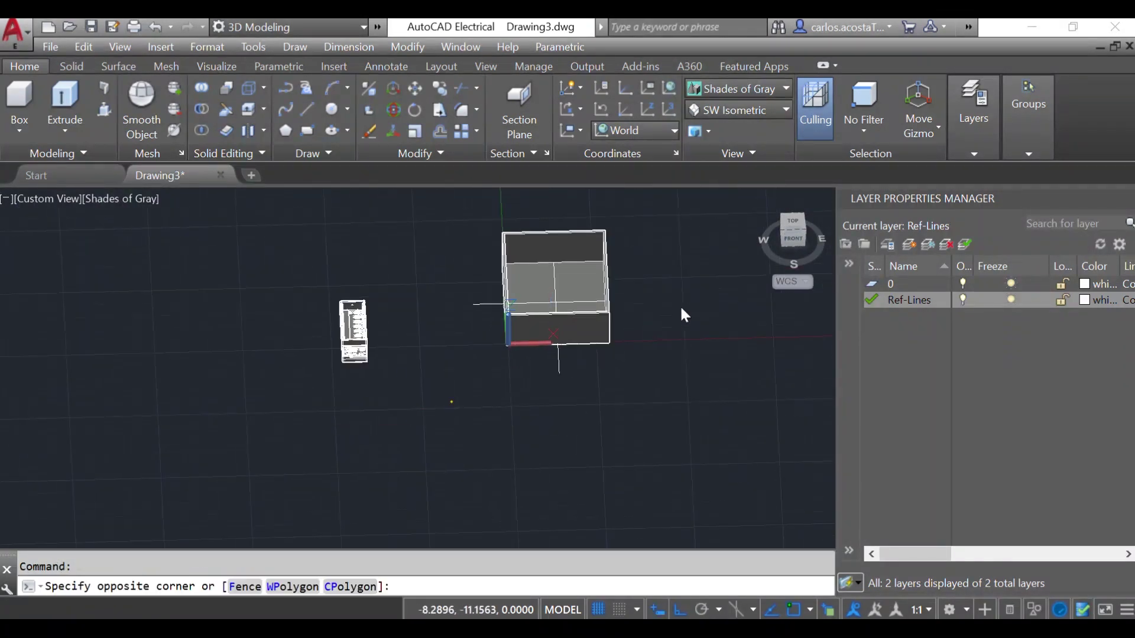
click(302, 282)
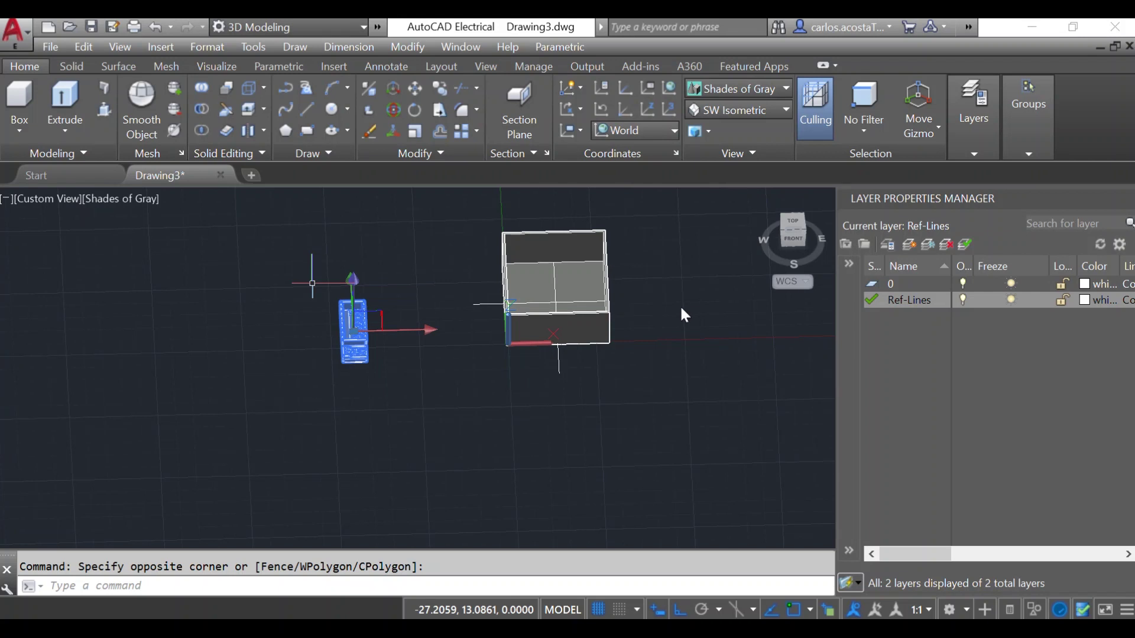
text(move)
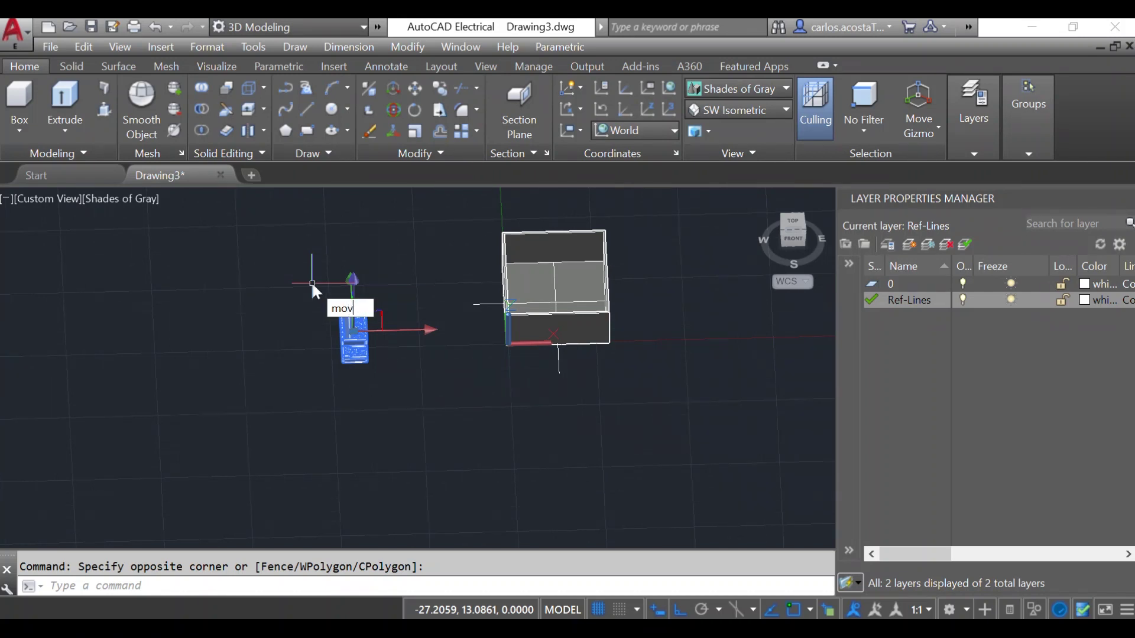
key(Return)
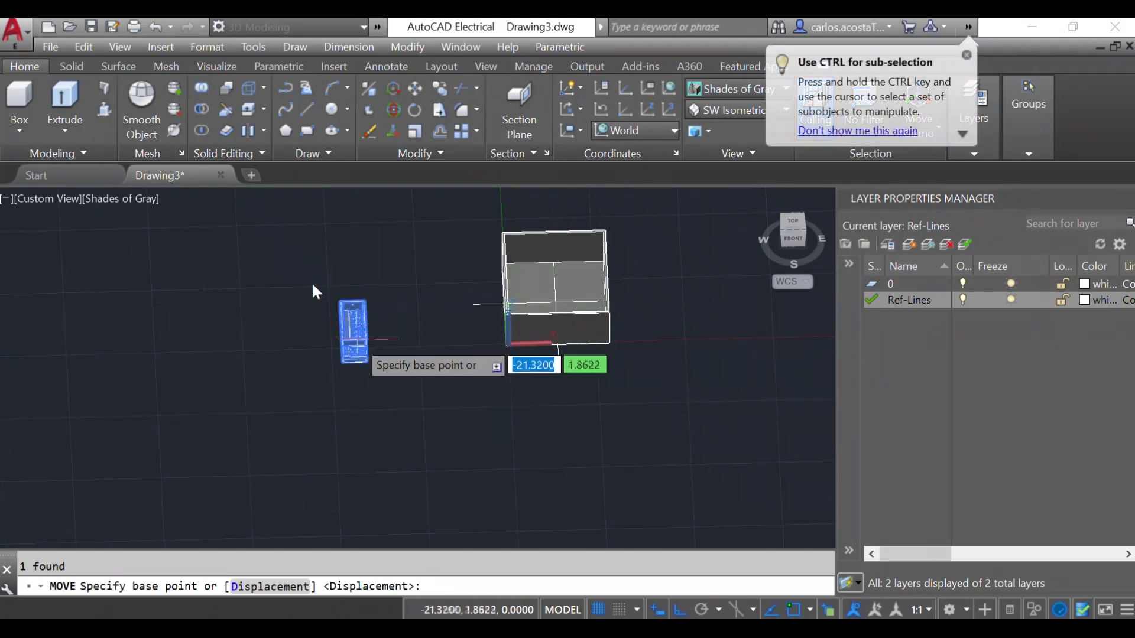
click(360, 343)
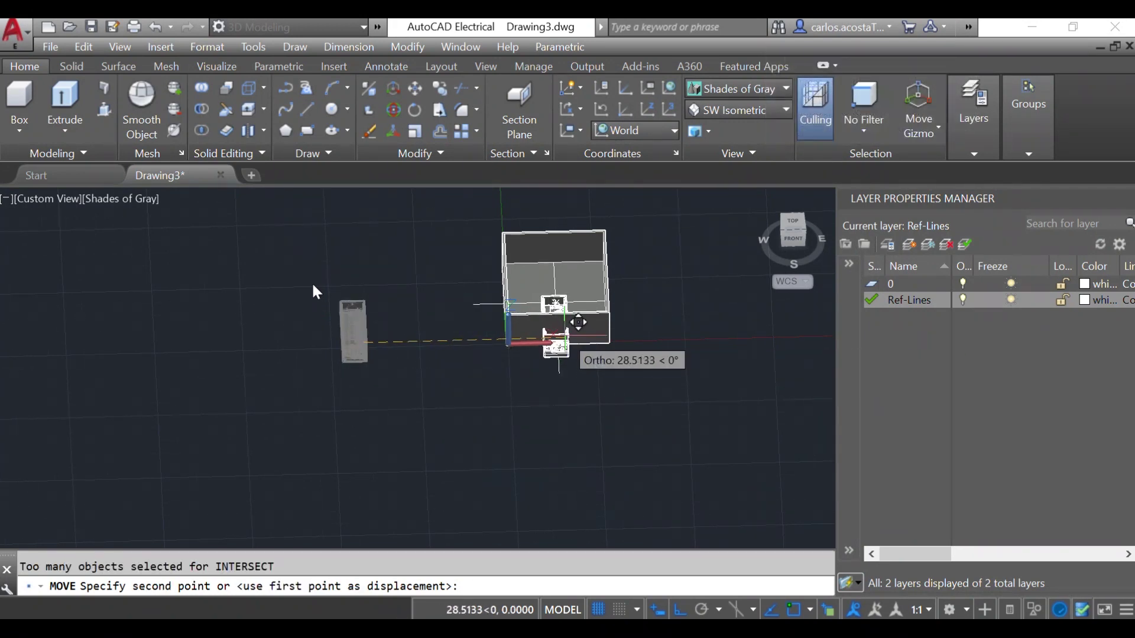
click(559, 342)
- Move the imported model along the Y axis to the middle of the enclosure's bottom panel, placing it in the Top view
right_click(531, 437)
click(571, 157)
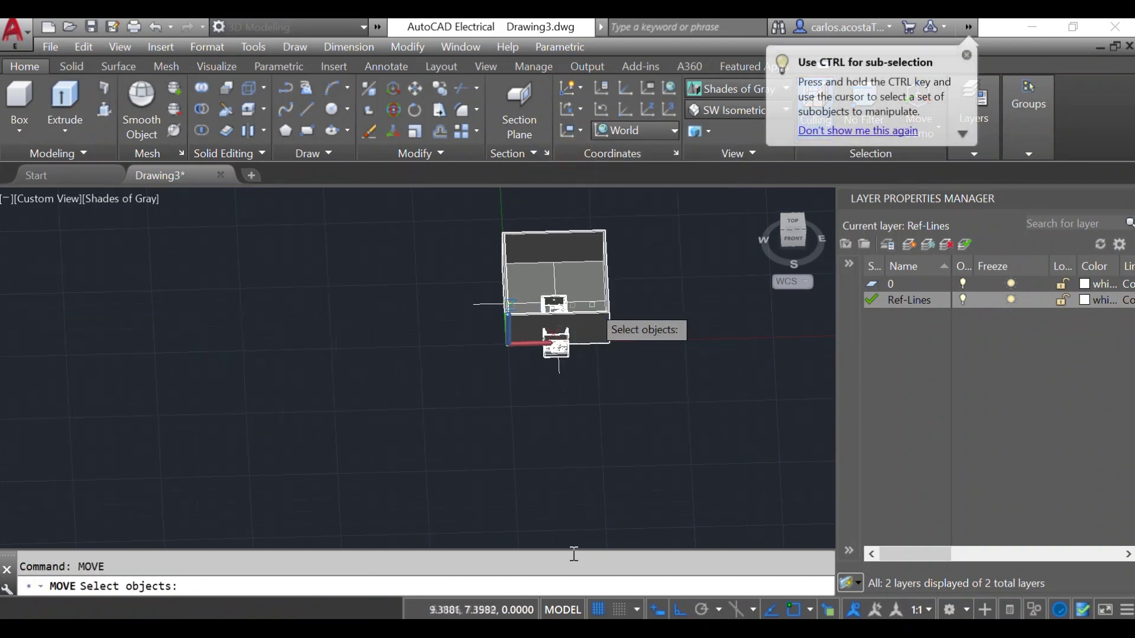
click(680, 611)
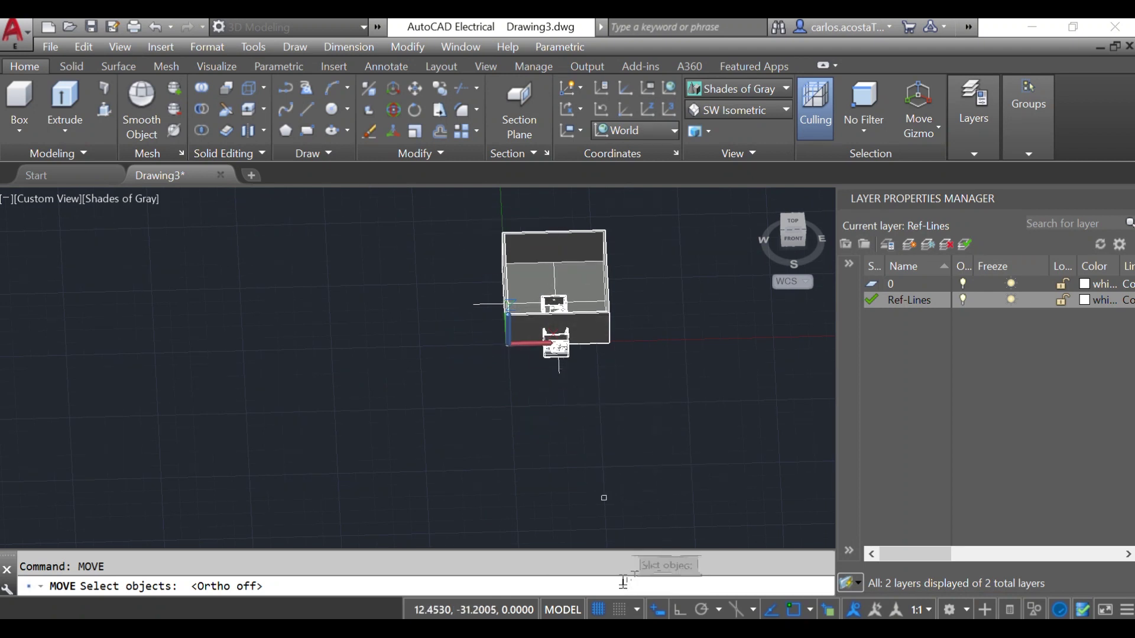
click(559, 347)
click(632, 411)
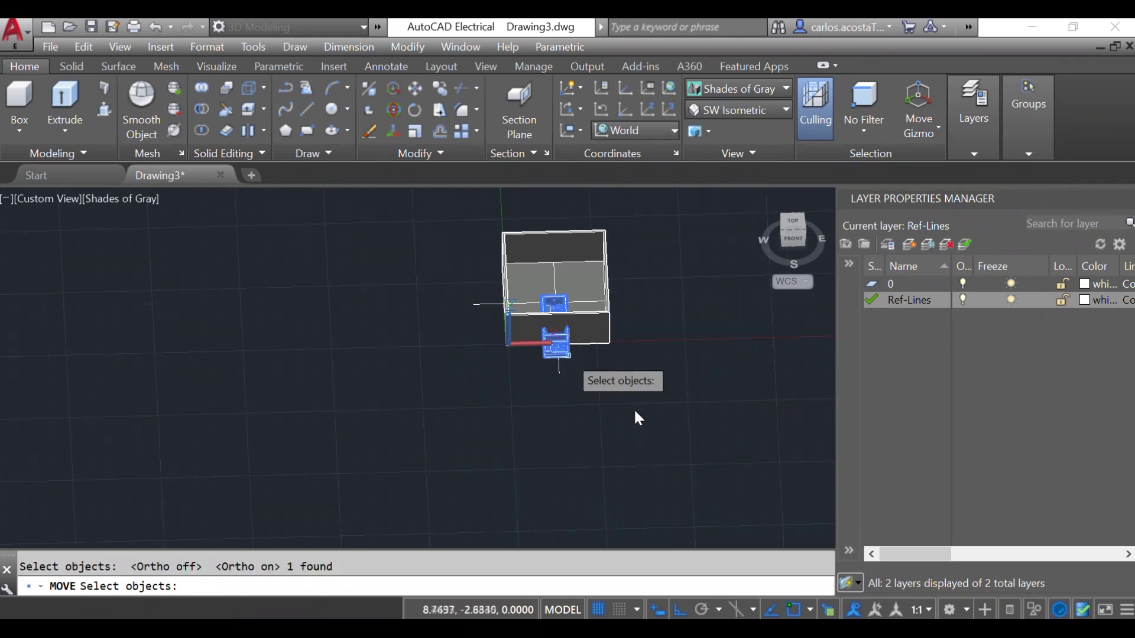
key(Return)
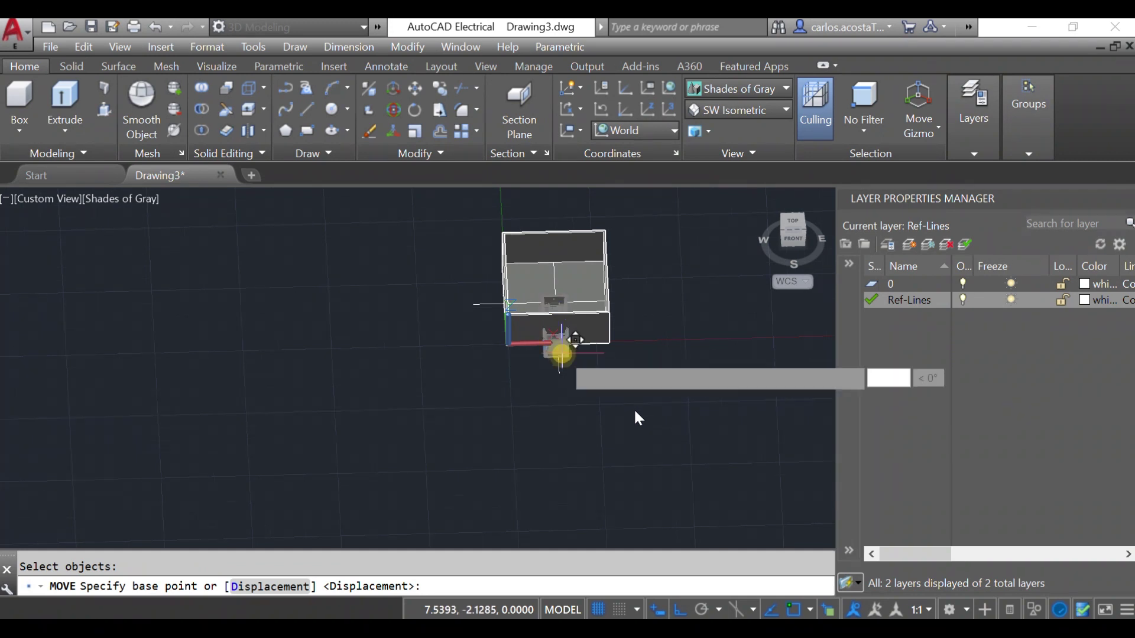
click(635, 411)
scroll(635, 411, up, 2)
scroll(635, 413, up, 3)
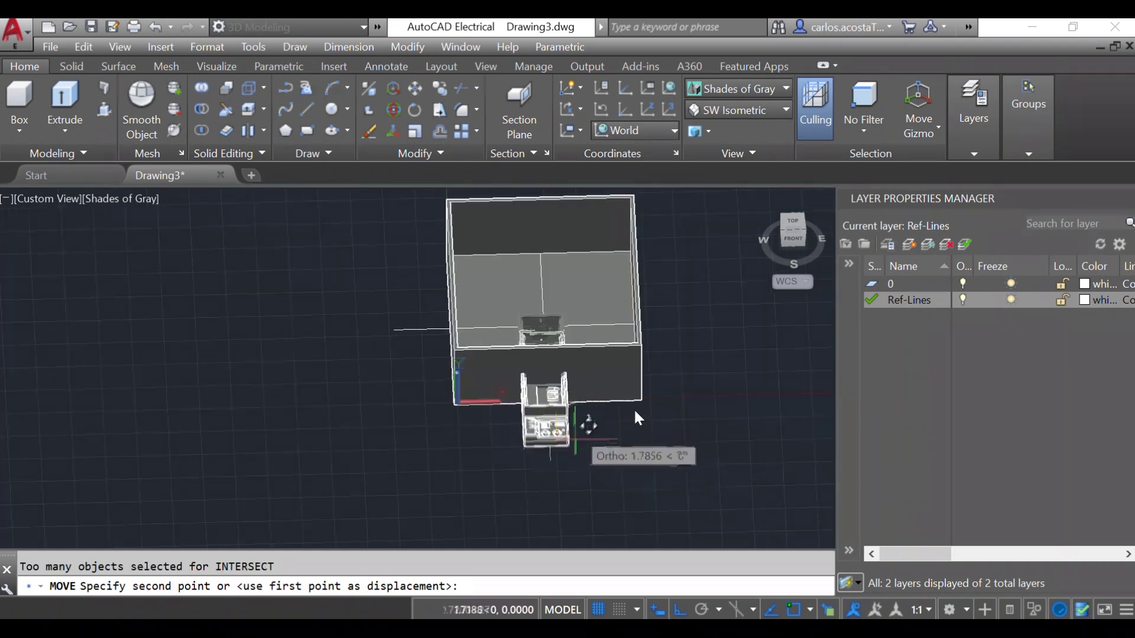
scroll(571, 427, down, 2)
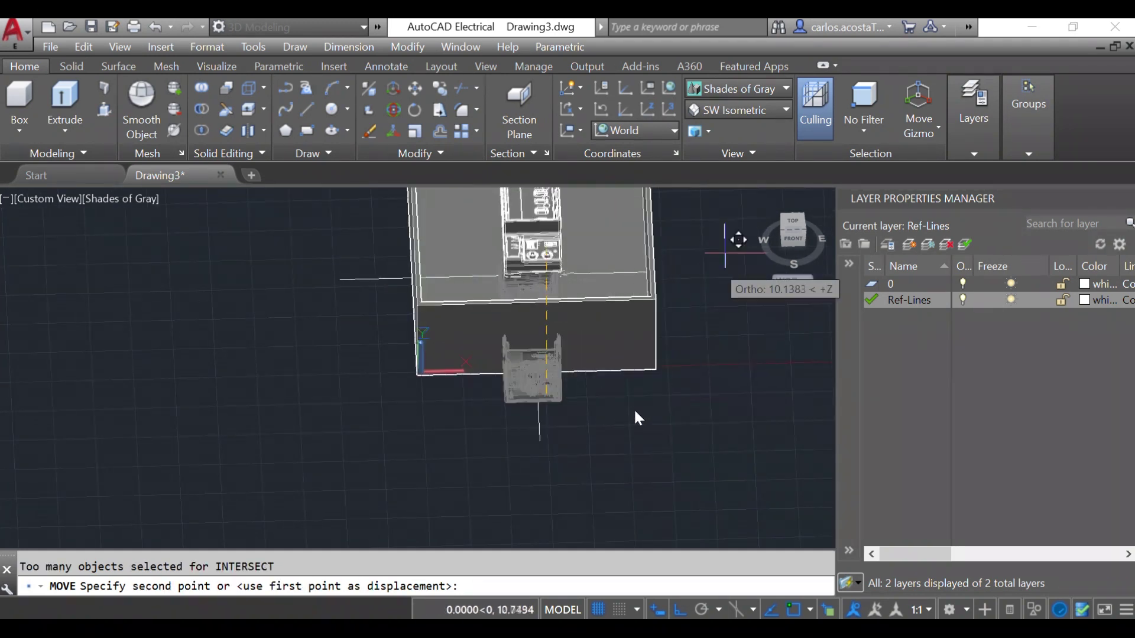
click(794, 227)
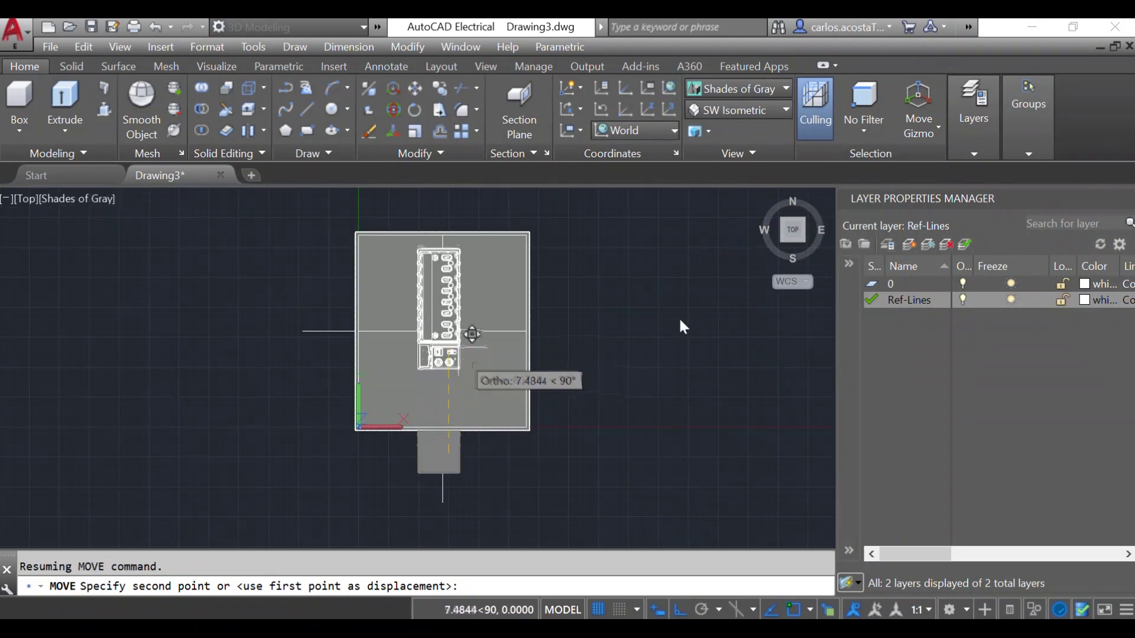
click(466, 357)
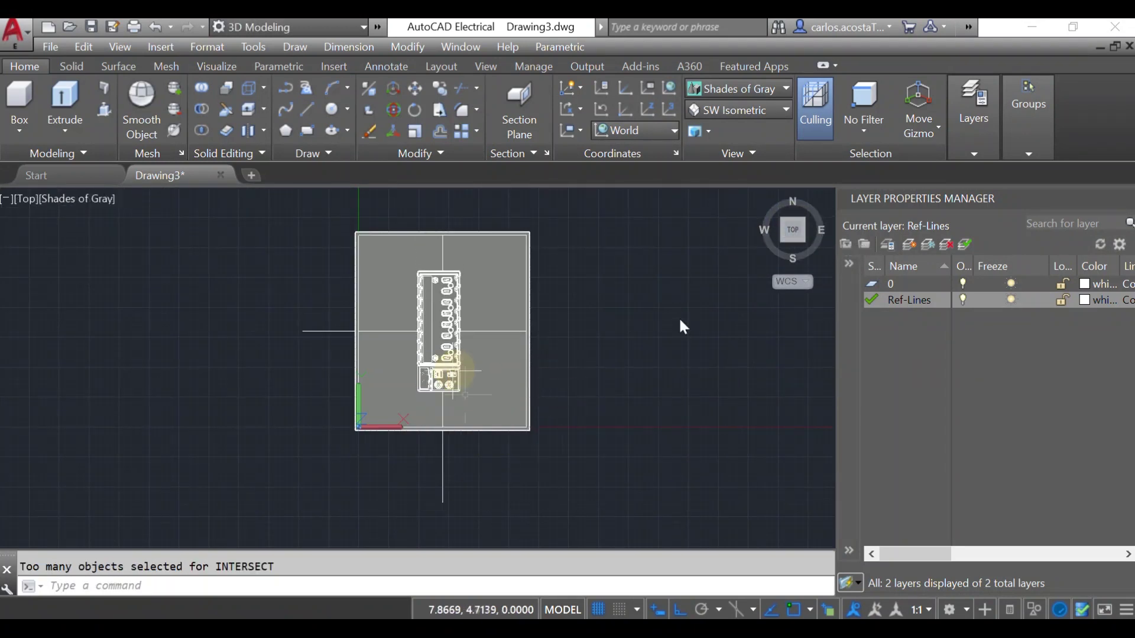
key(Escape)
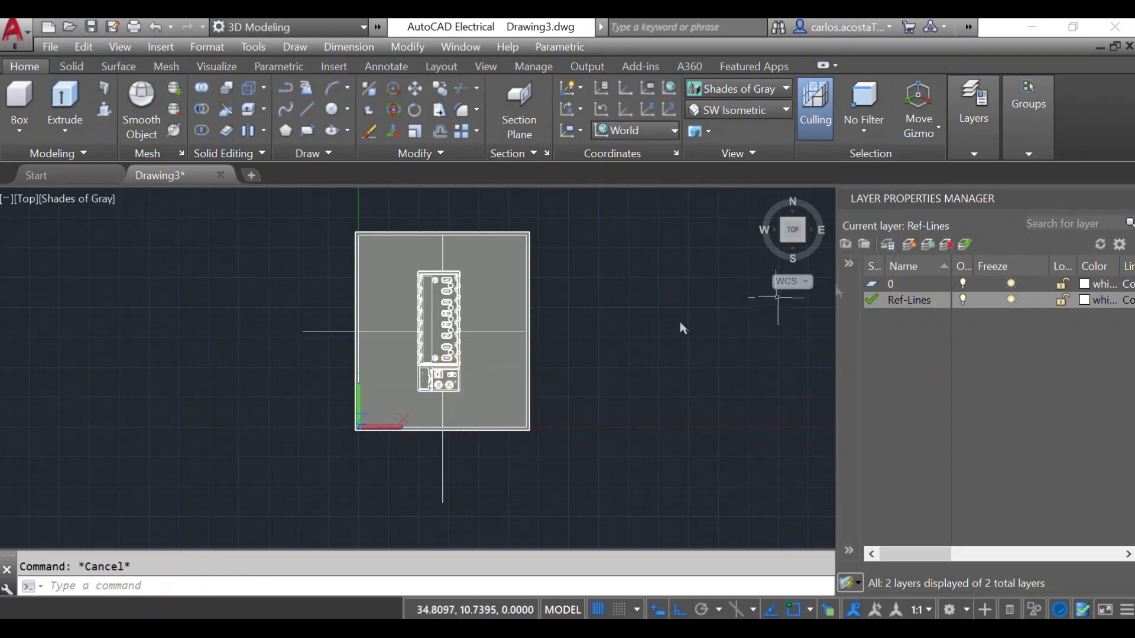
- Turn off the Ref-Lines layer and make layer 0 current
click(963, 299)
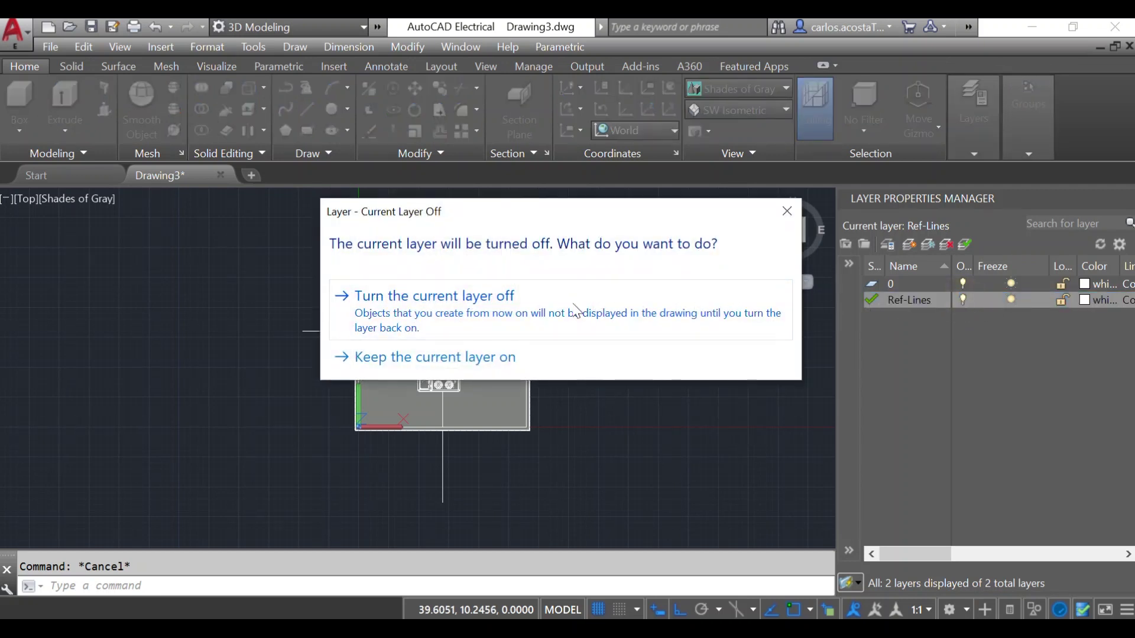
click(575, 308)
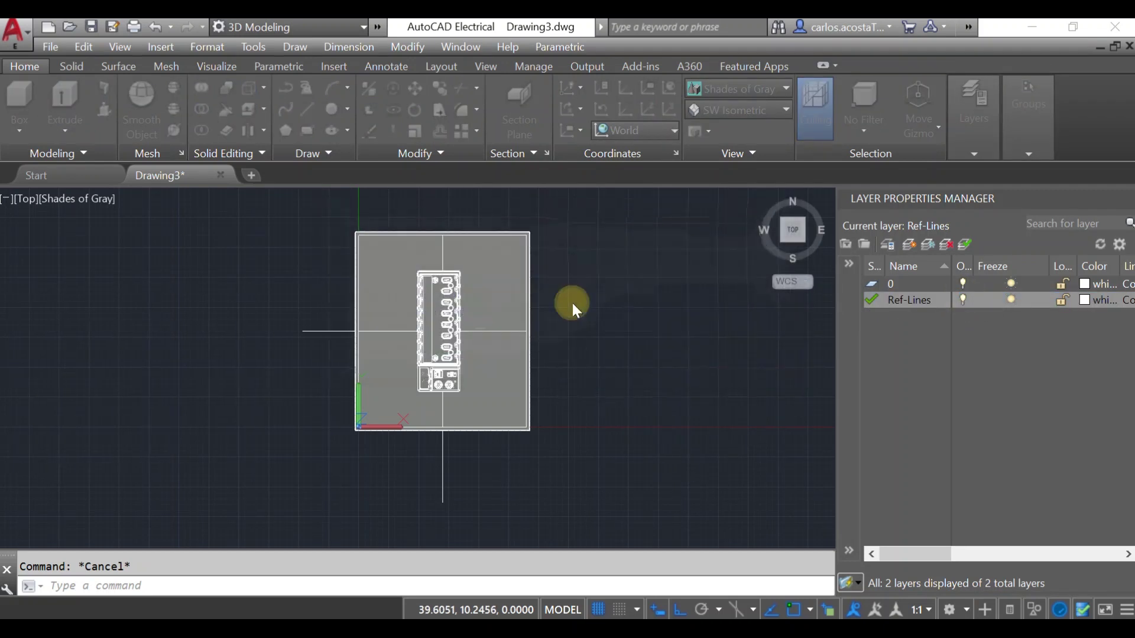
click(873, 285)
click(965, 246)
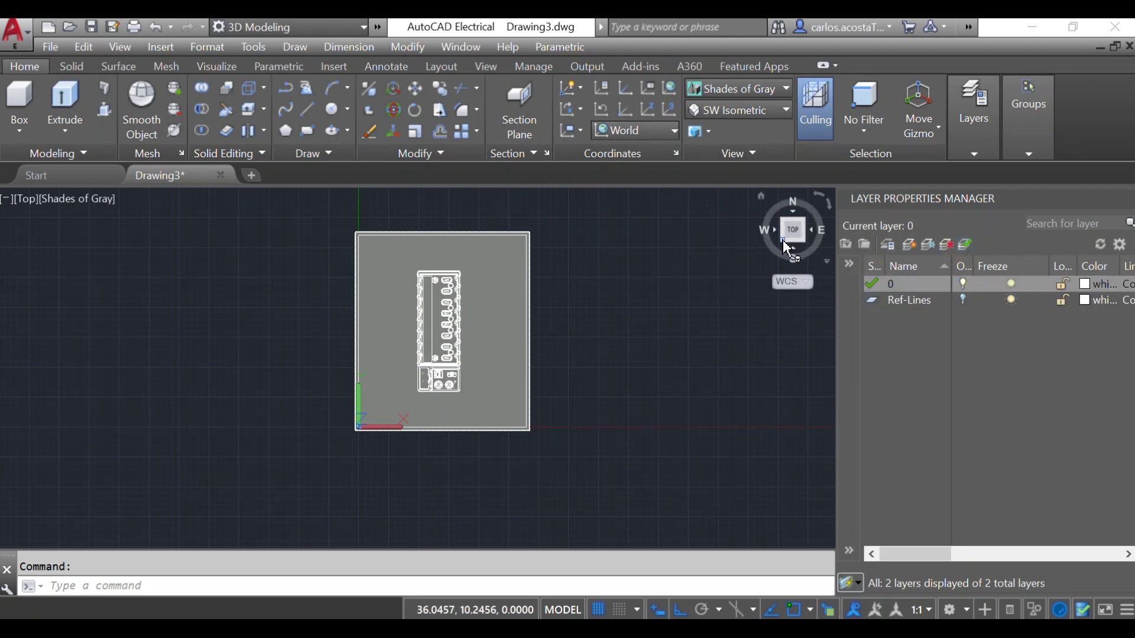
- Examine the imported model's placement inside the enclosure from an oblique view above the front wall
drag(786, 235, 662, 296)
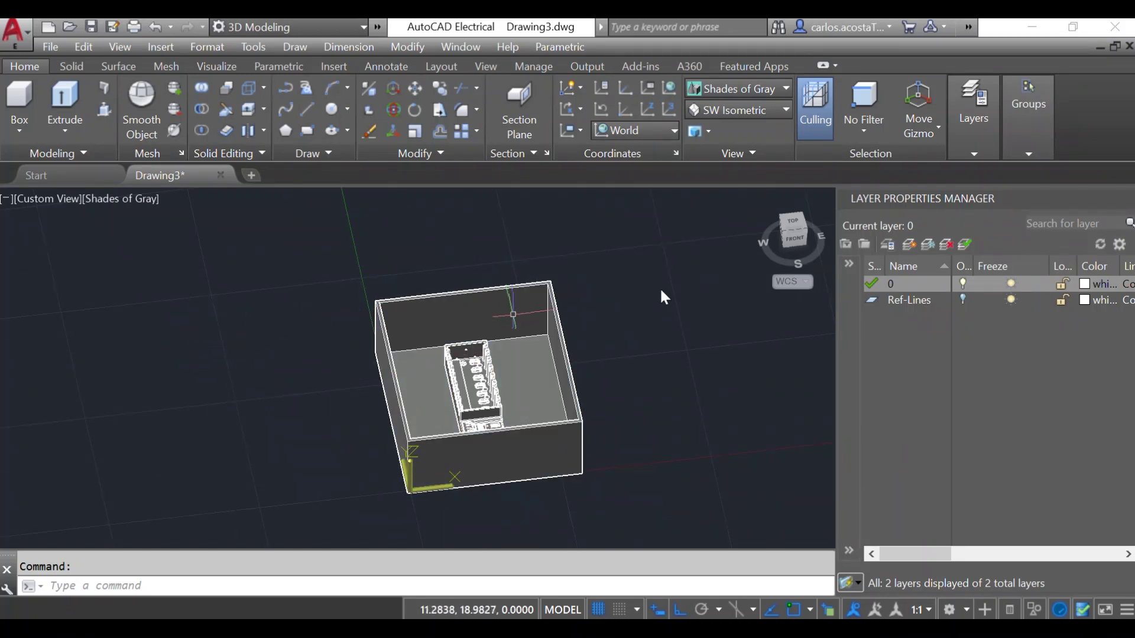
key(Escape)
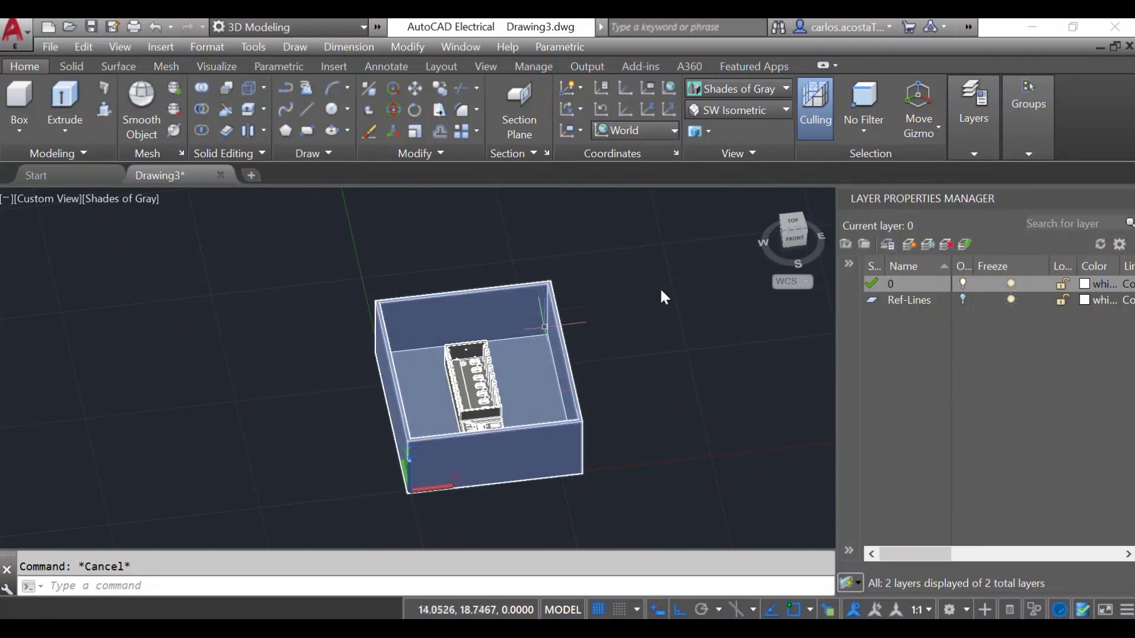
scroll(140, 367, down, 2)
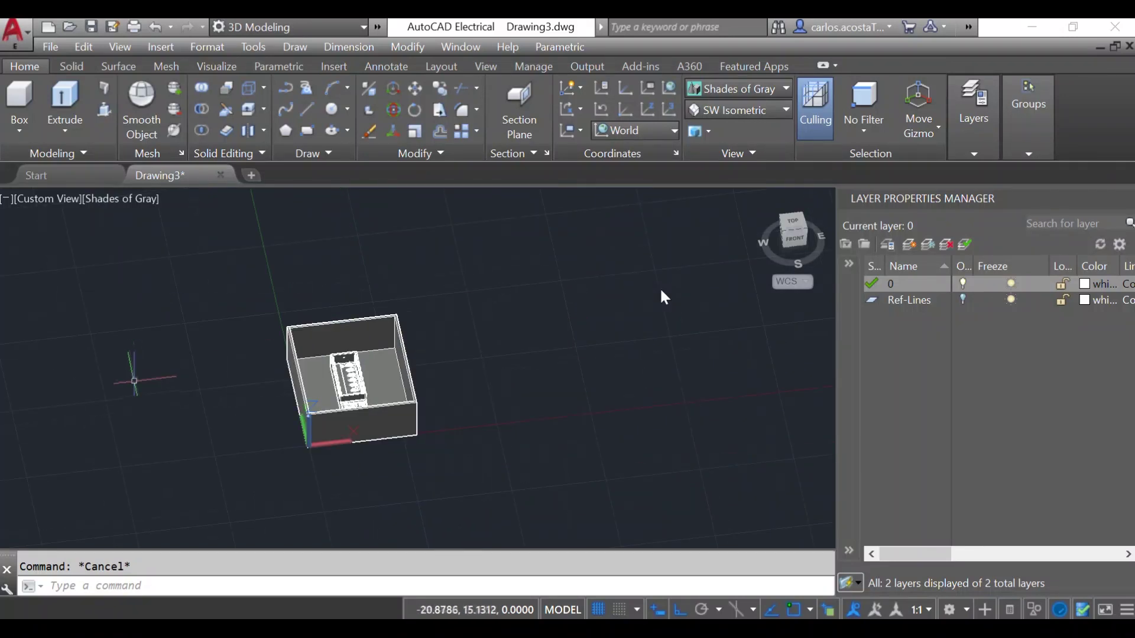
scroll(319, 370, up, 2)
scroll(319, 367, up, 2)
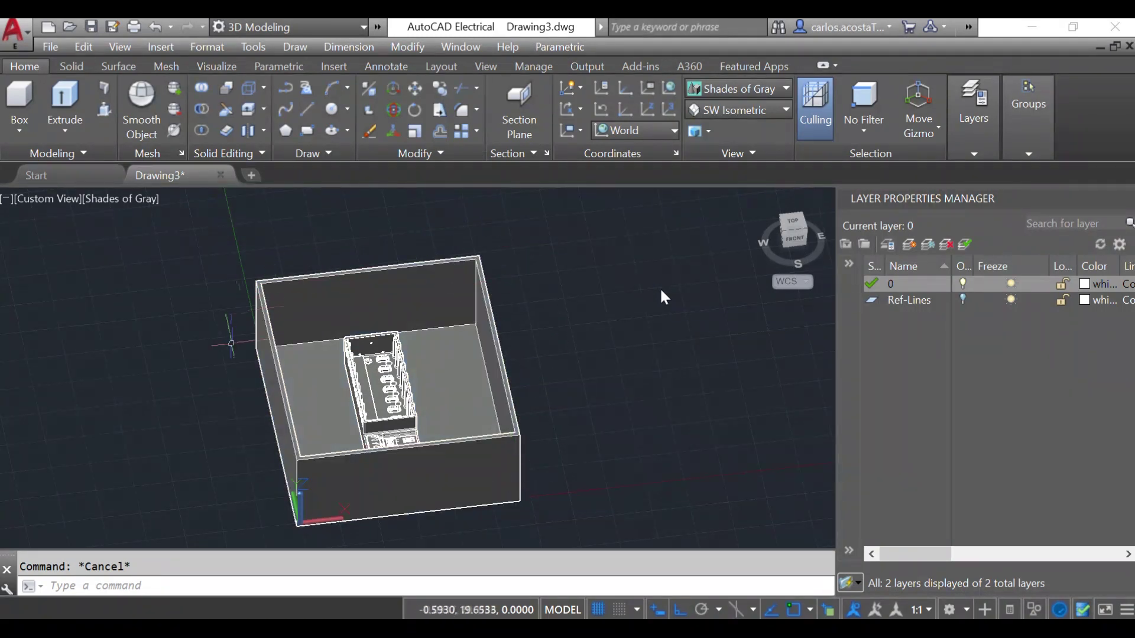
scroll(618, 417, down, 2)
scroll(324, 414, up, 2)
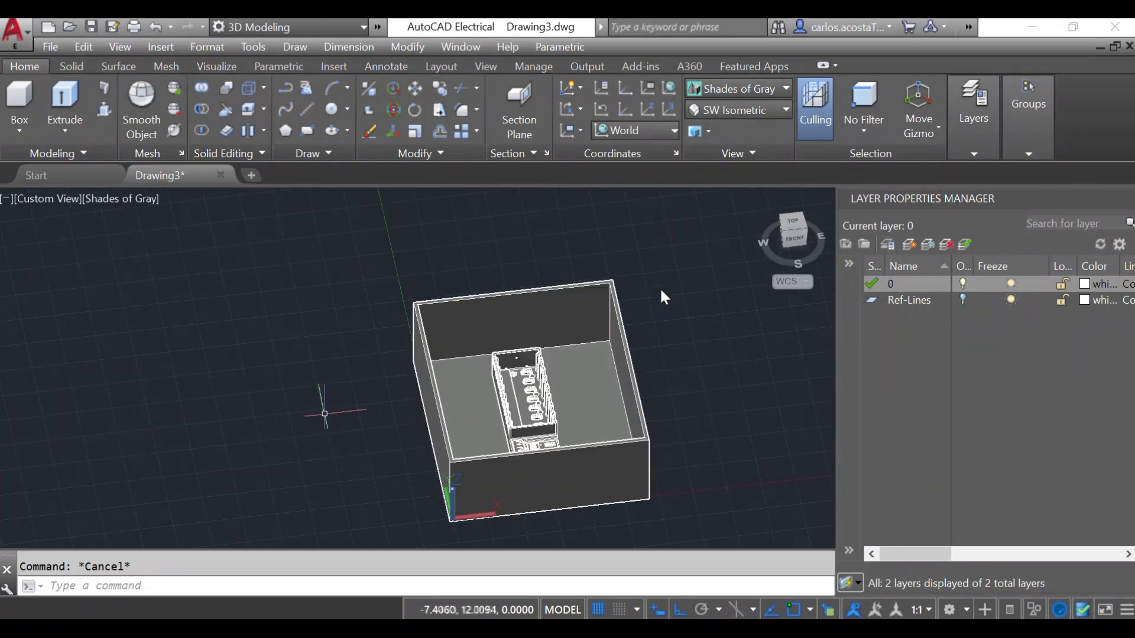
- Check the enclosure's outer width along the front wall's top edge with a linear dimension, without placing it
click(349, 48)
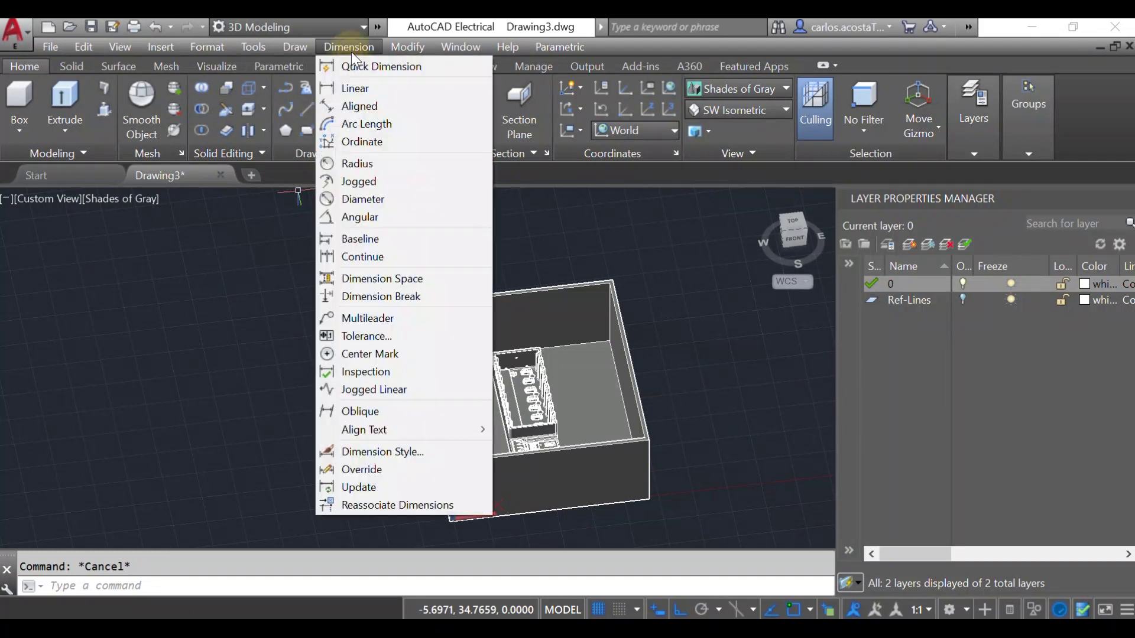
click(363, 88)
scroll(448, 458, up, 2)
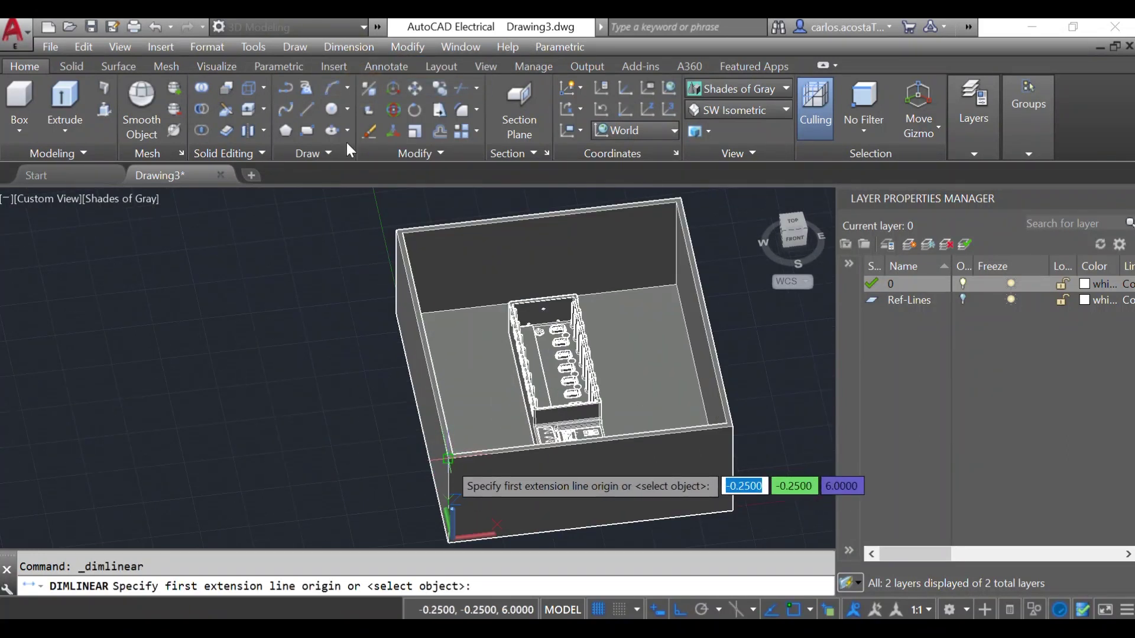
click(448, 458)
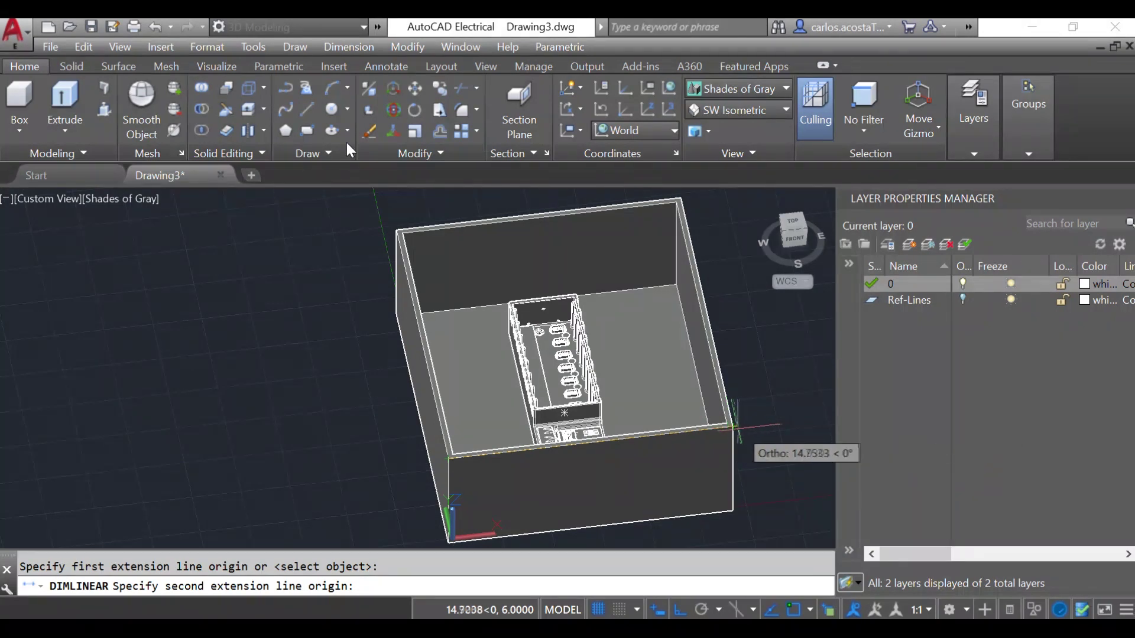
key(Escape)
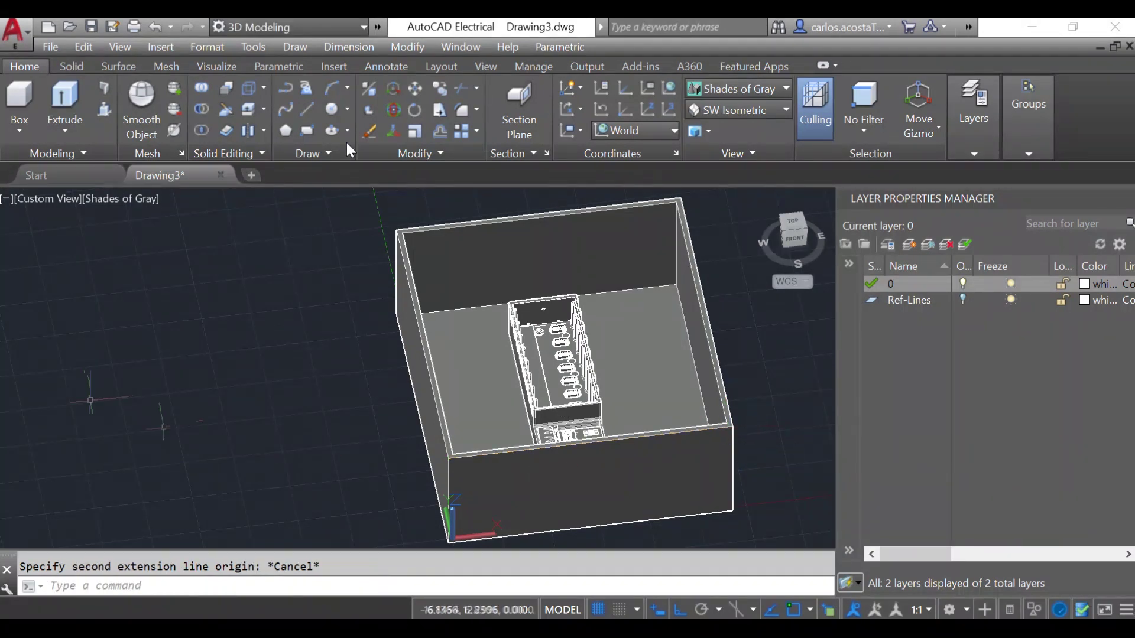
scroll(96, 387, down, 2)
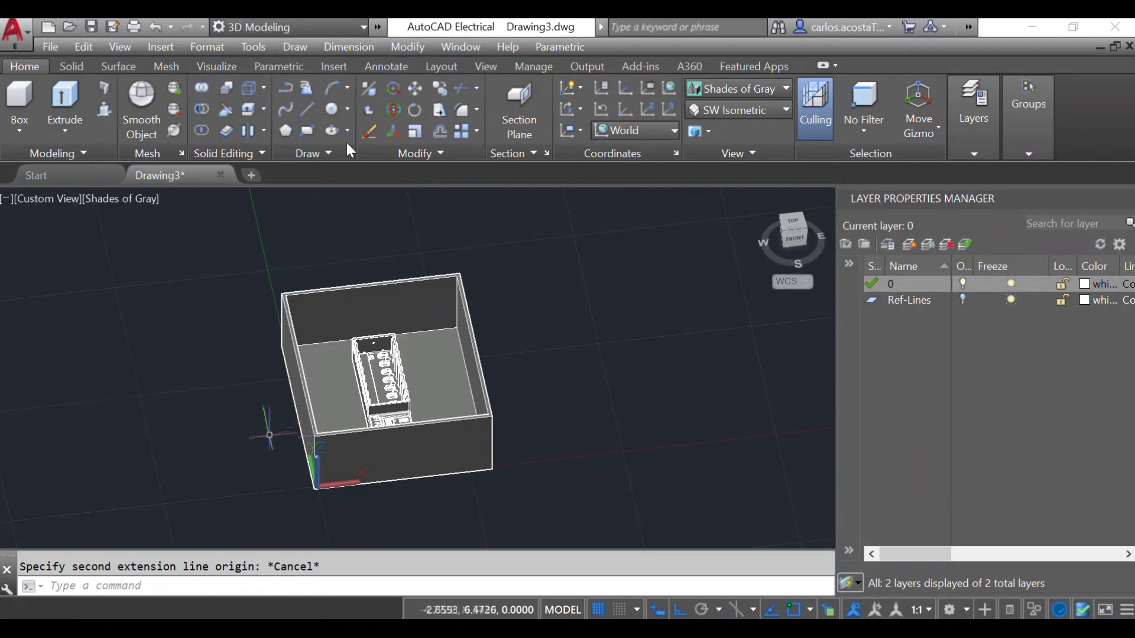
click(349, 47)
click(362, 67)
scroll(429, 349, up, 3)
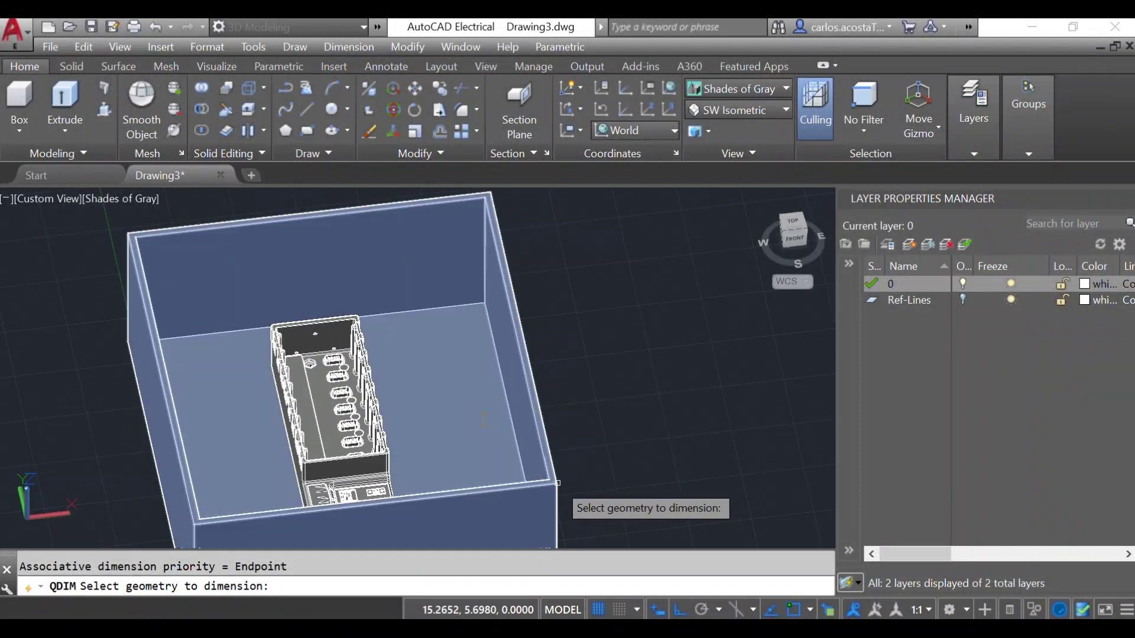
click(557, 483)
scroll(520, 295, down, 2)
scroll(508, 213, up, 4)
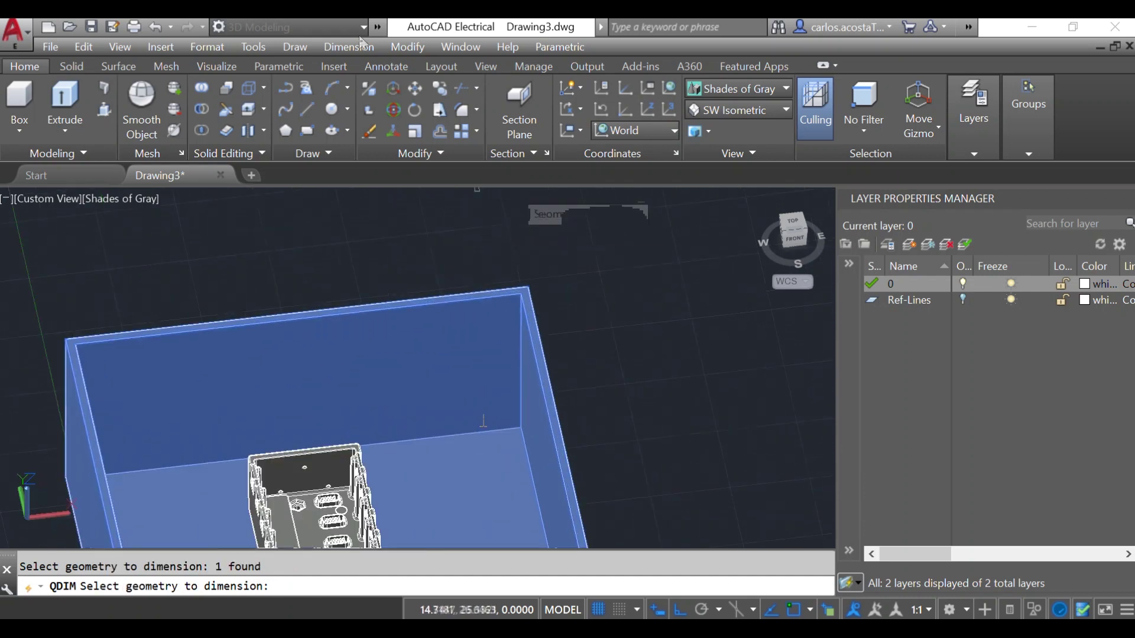
key(Return)
- Check the enclosure's outer depth along the right wall's top edge with a linear dimension, without placing it
click(349, 46)
click(364, 89)
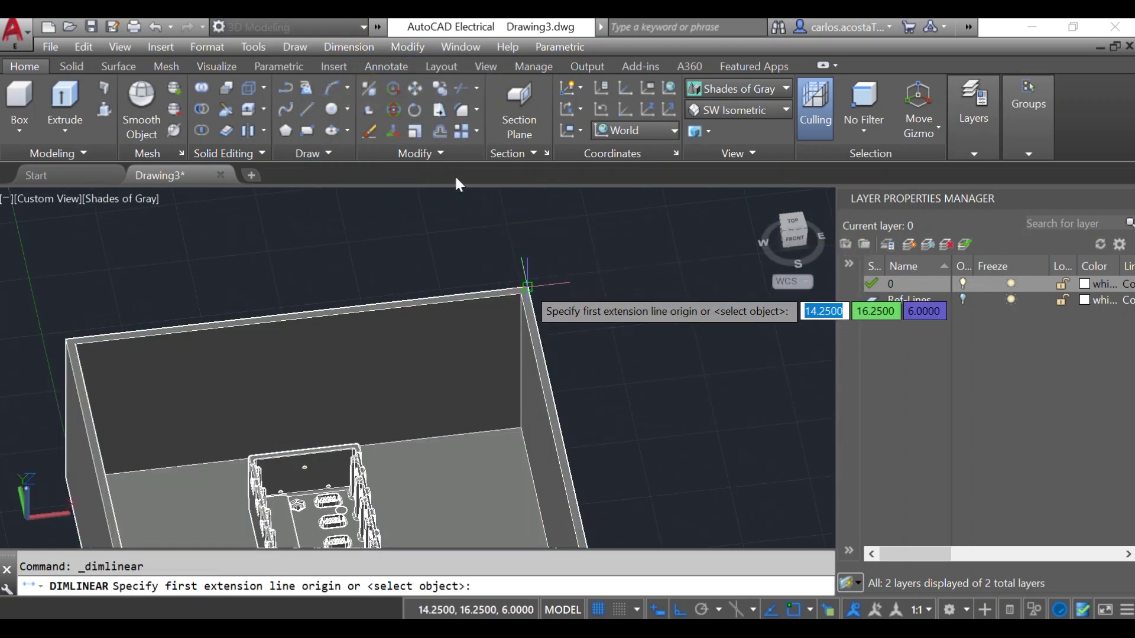
click(527, 288)
scroll(520, 280, down, 3)
middle_drag(519, 278, 508, 195)
scroll(590, 321, up, 3)
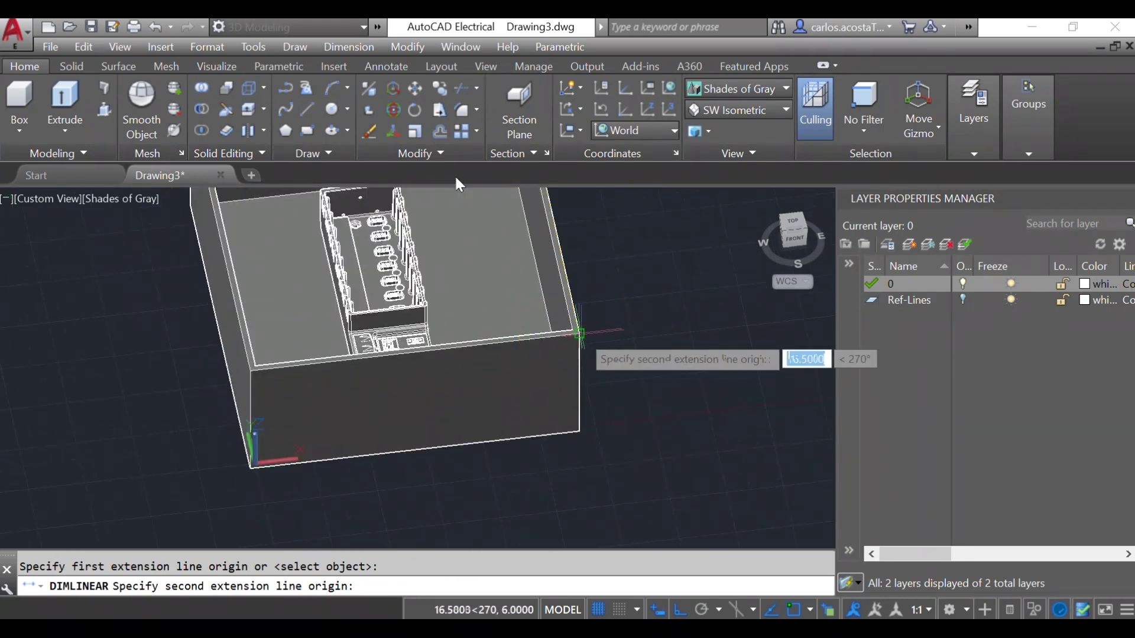
key(Escape)
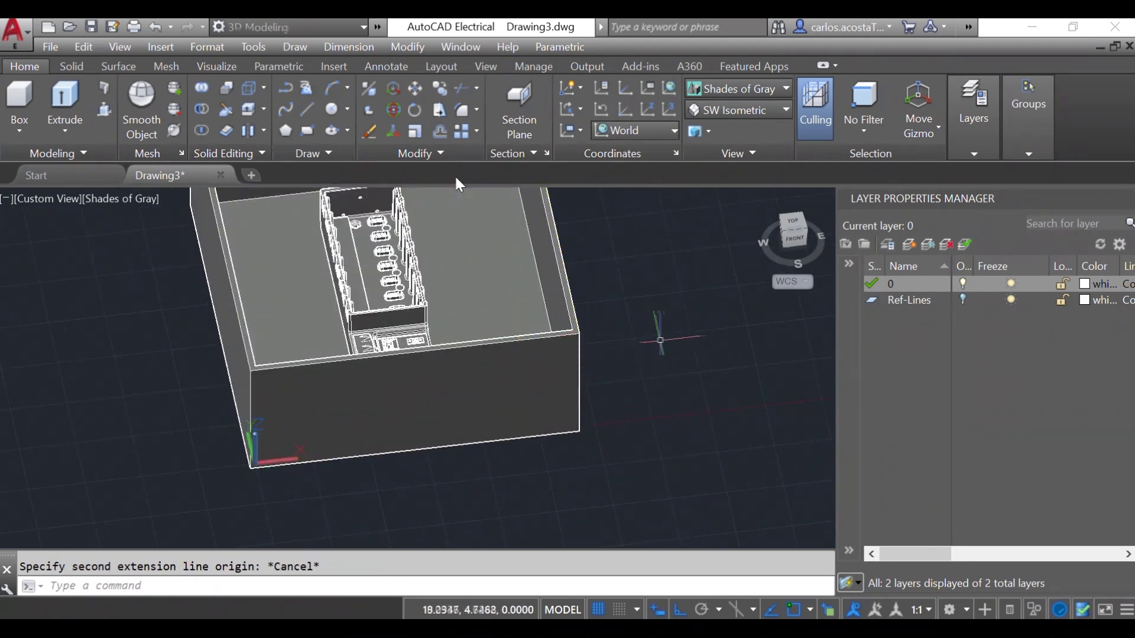
scroll(668, 334, down, 2)
scroll(254, 433, down, 2)
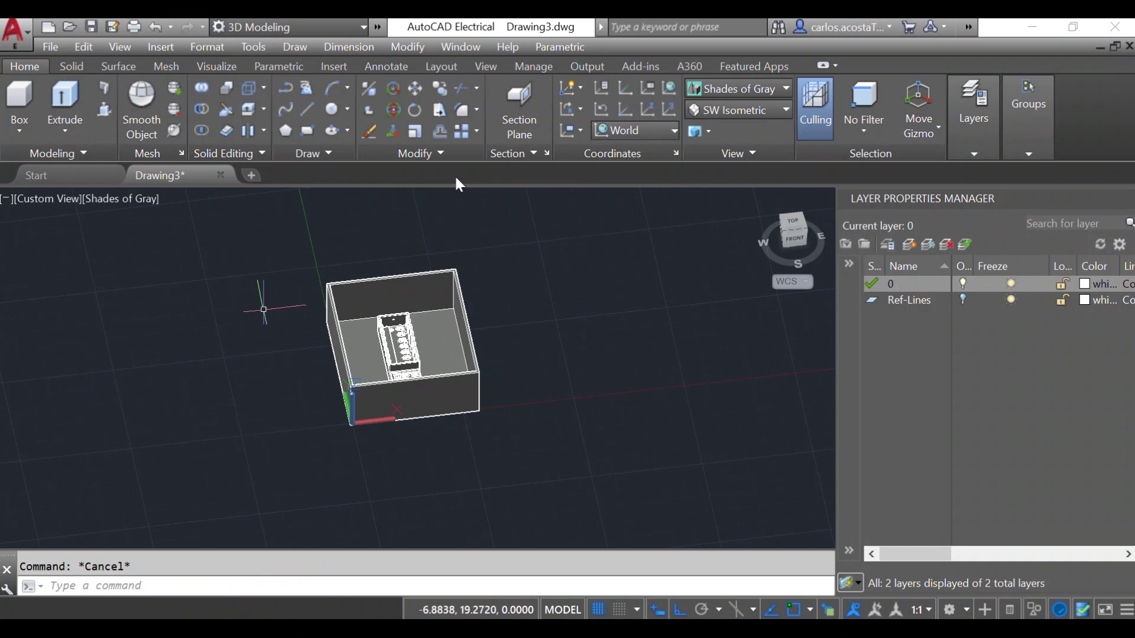
scroll(255, 384, down, 2)
scroll(288, 431, up, 3)
scroll(287, 431, down, 2)
scroll(331, 244, up, 5)
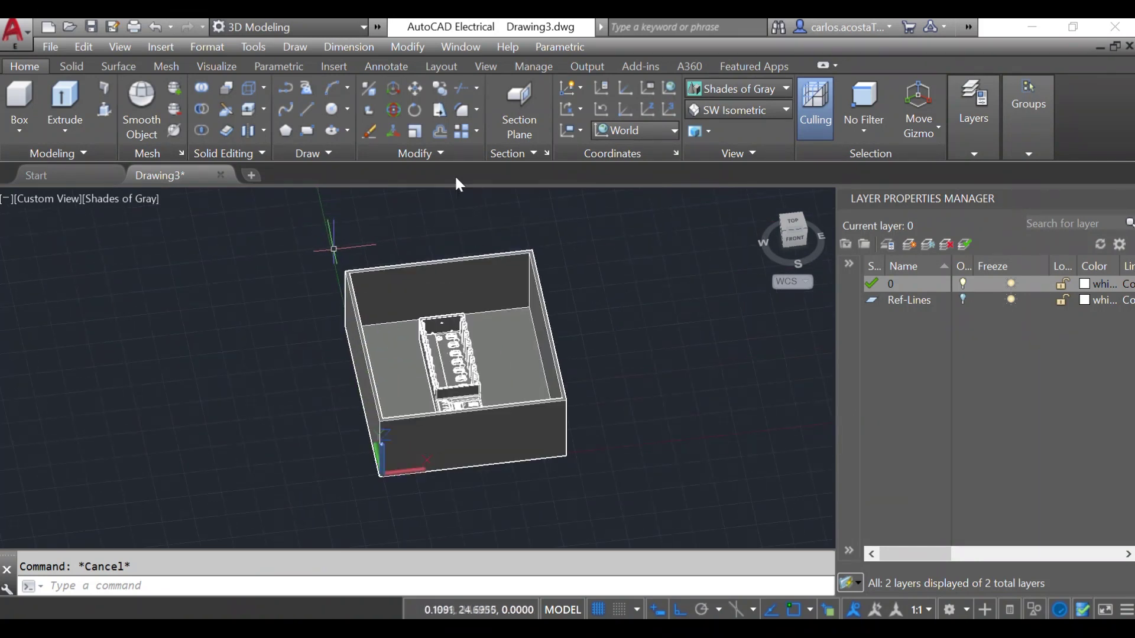
- Align the UCS by object to the enclosure's top rim, with its origin at the rim's back-left outer corner
text(rec)
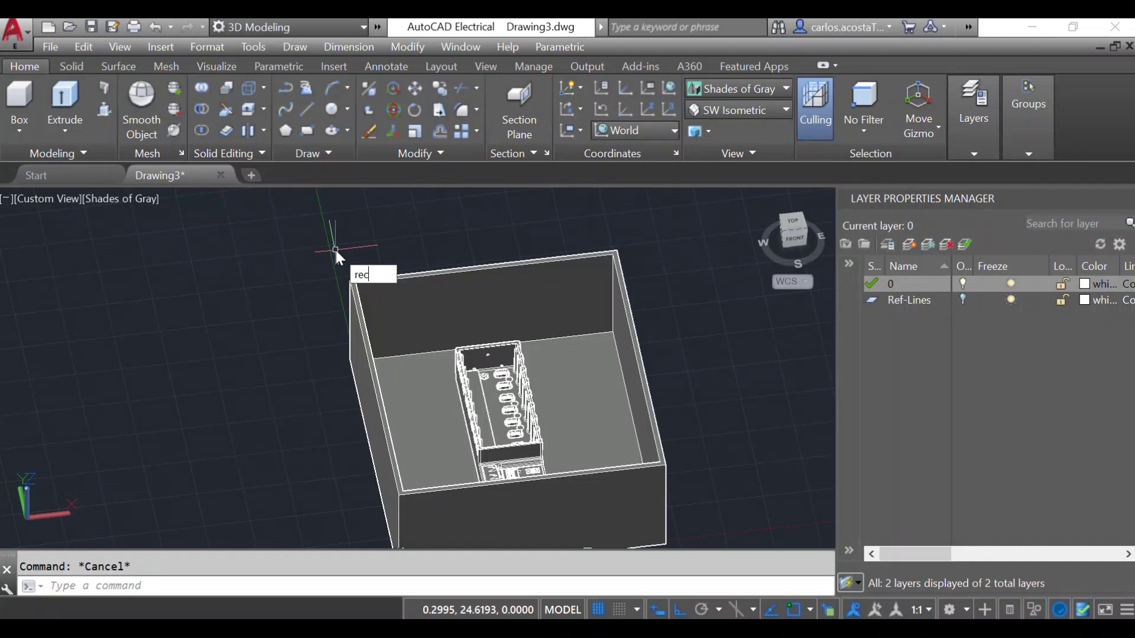
key(Return)
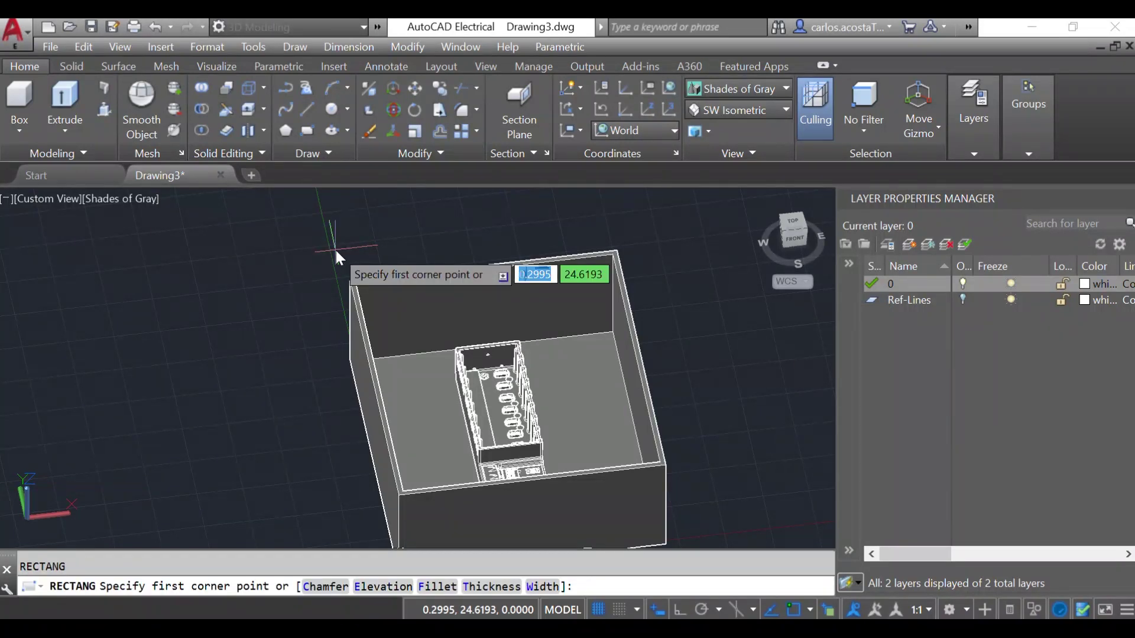
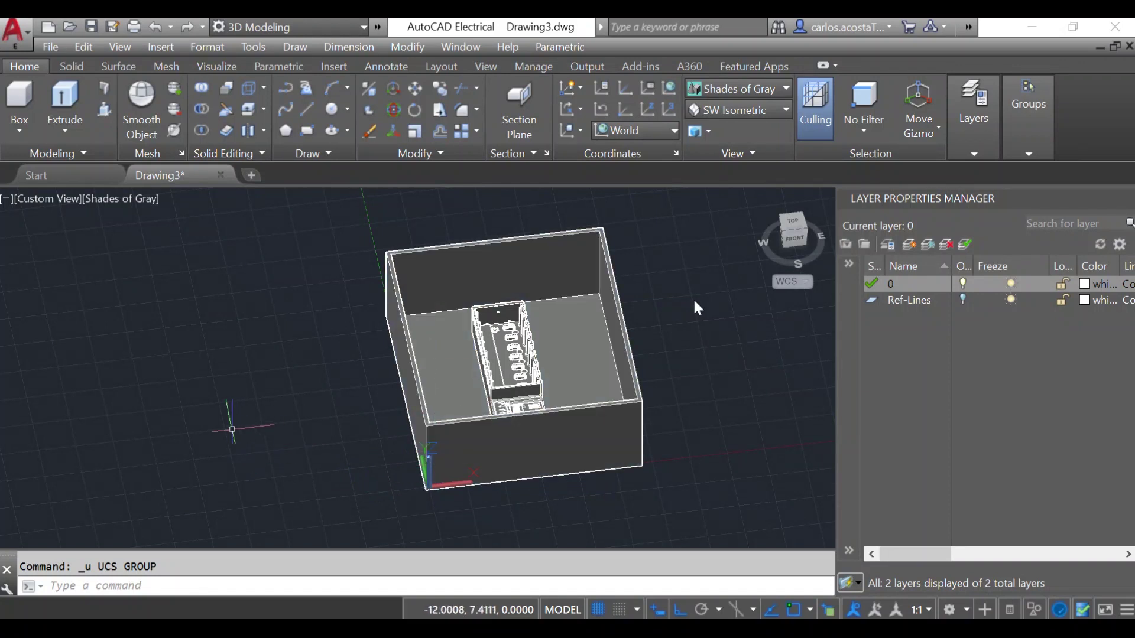
click(583, 132)
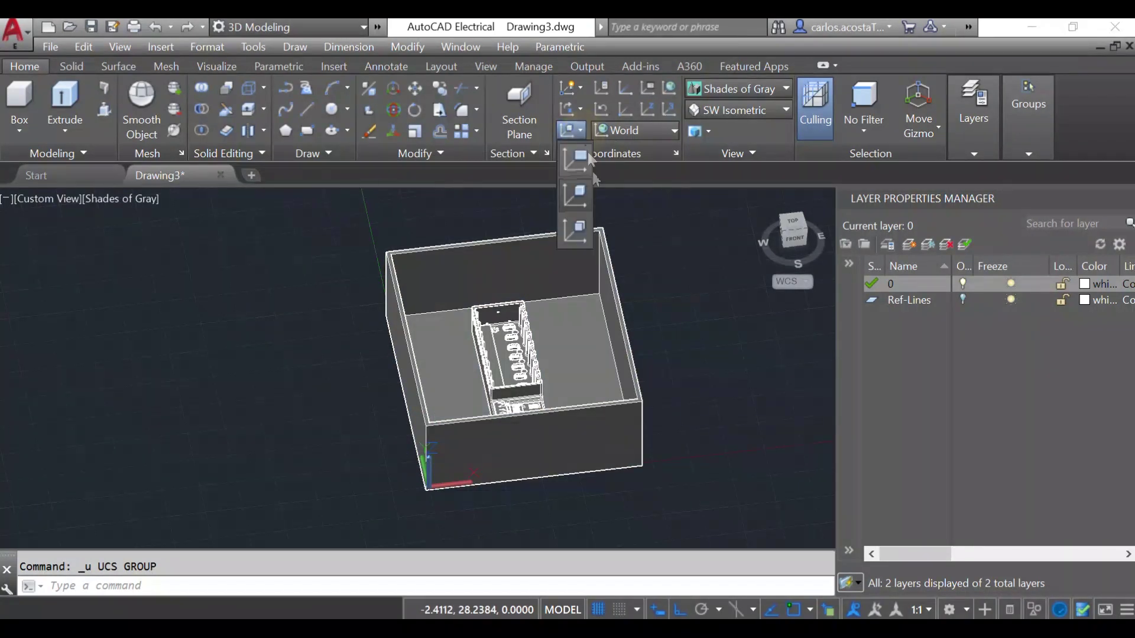
click(584, 197)
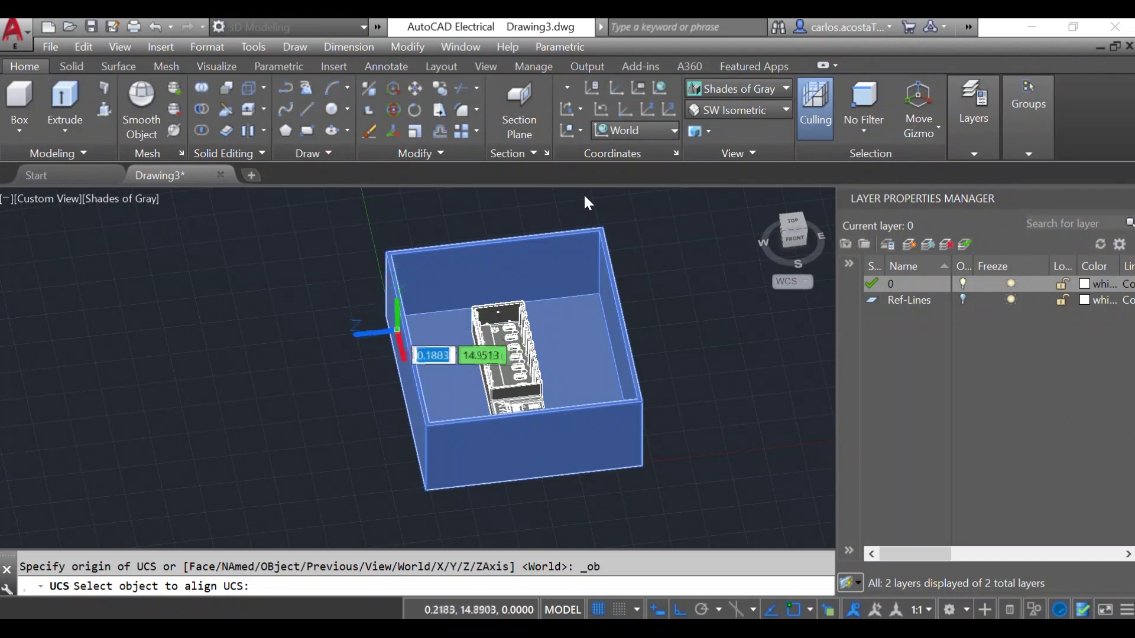
scroll(408, 330, down, 5)
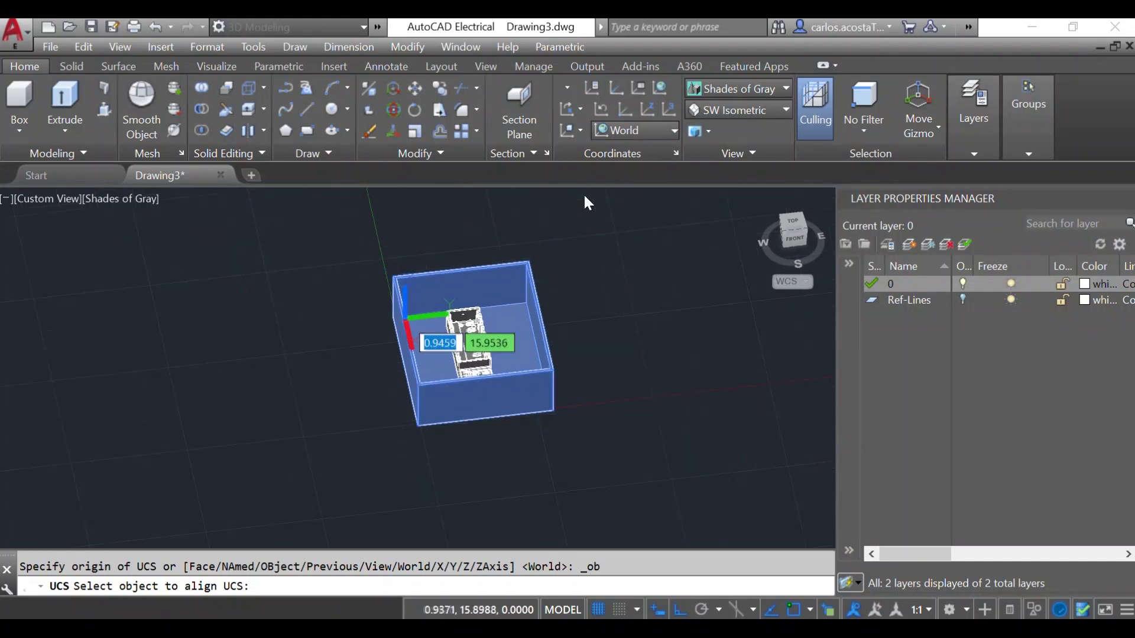
scroll(398, 312, up, 6)
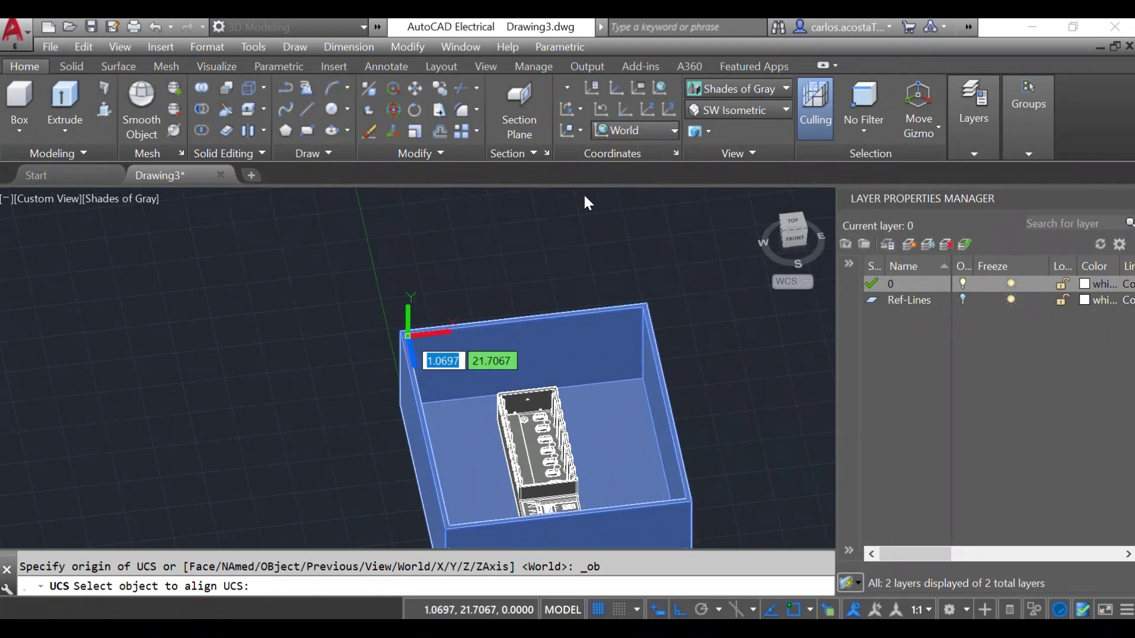
scroll(402, 331, up, 3)
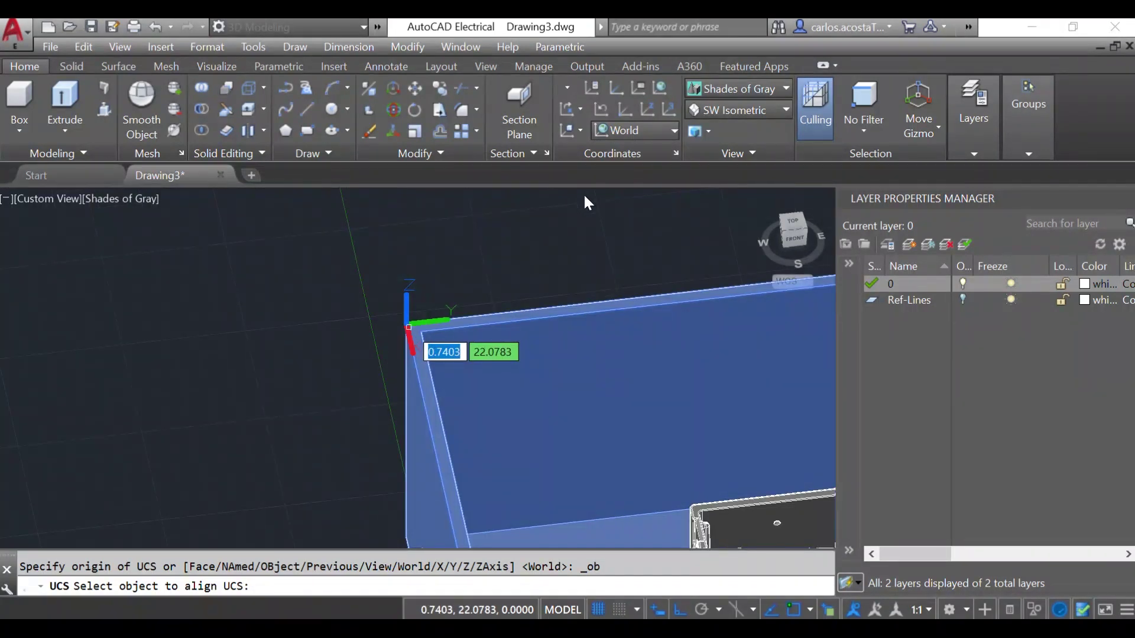
click(409, 328)
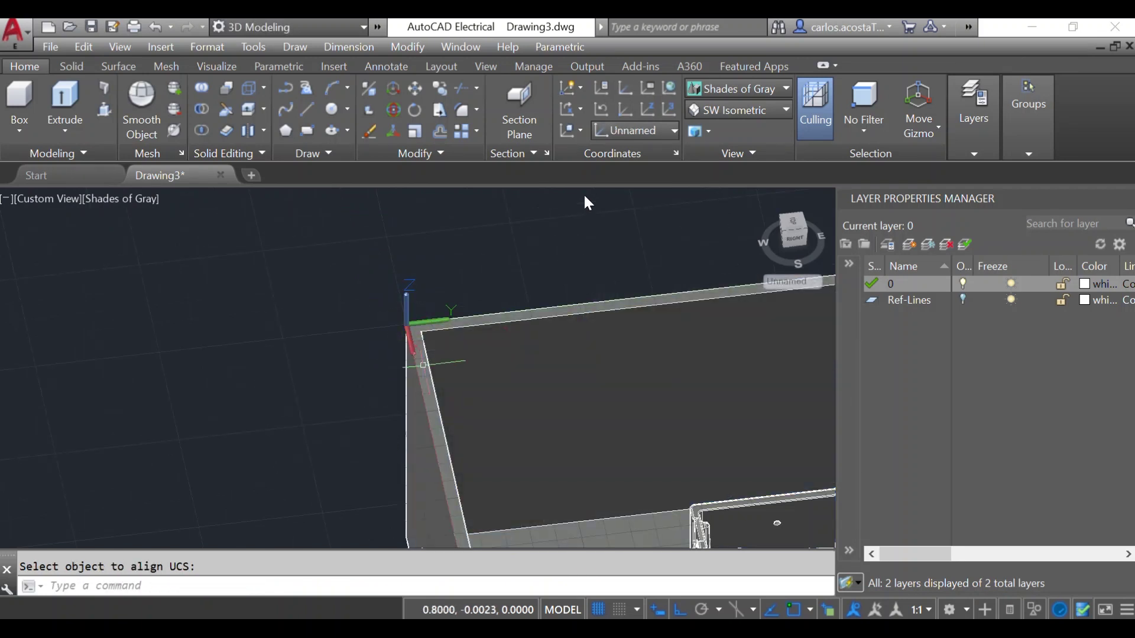
scroll(422, 365, down, 6)
right_click(327, 358)
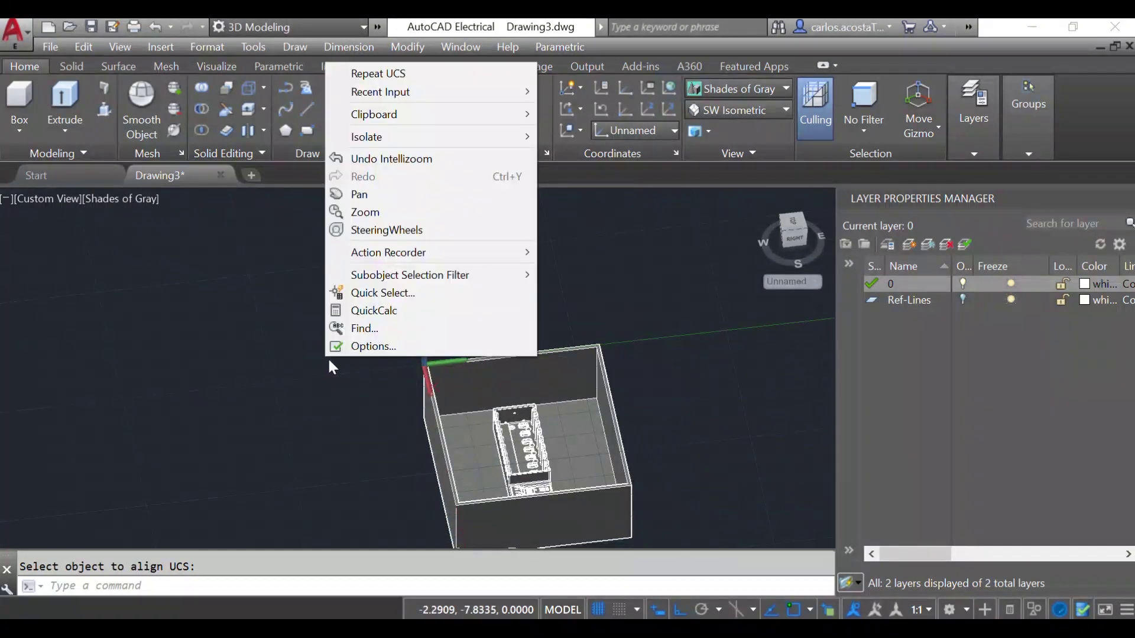
click(239, 234)
key(Escape)
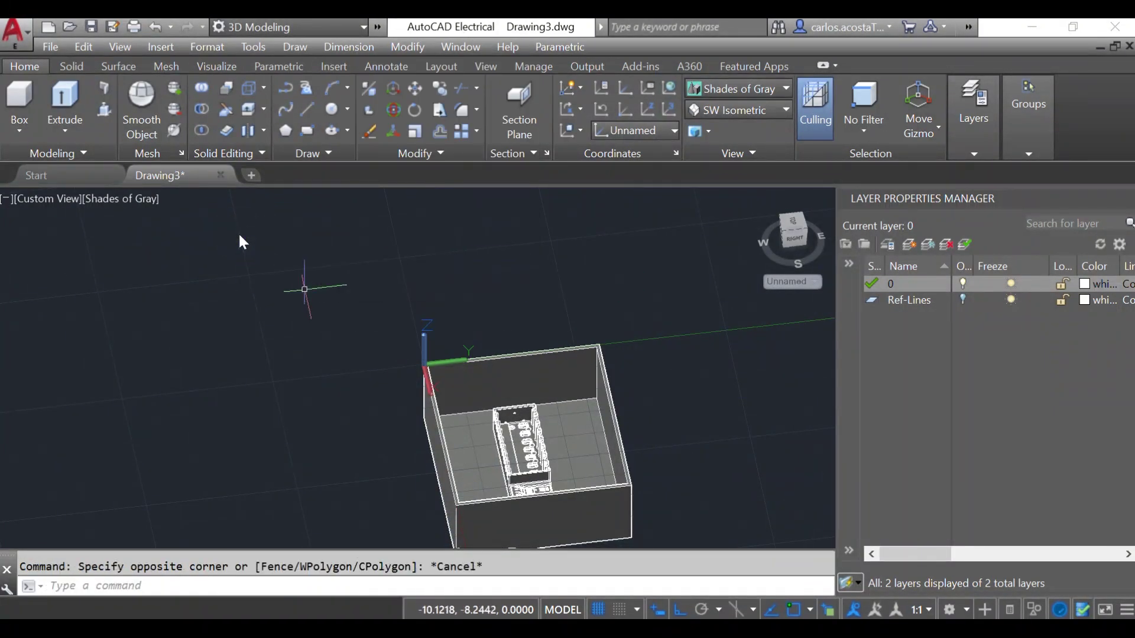
- Draw a 16.5 x 14.5 inch rectangle across the enclosure's open top, from the UCS origin to the diagonally opposite outer corner
text(rec)
key(Return)
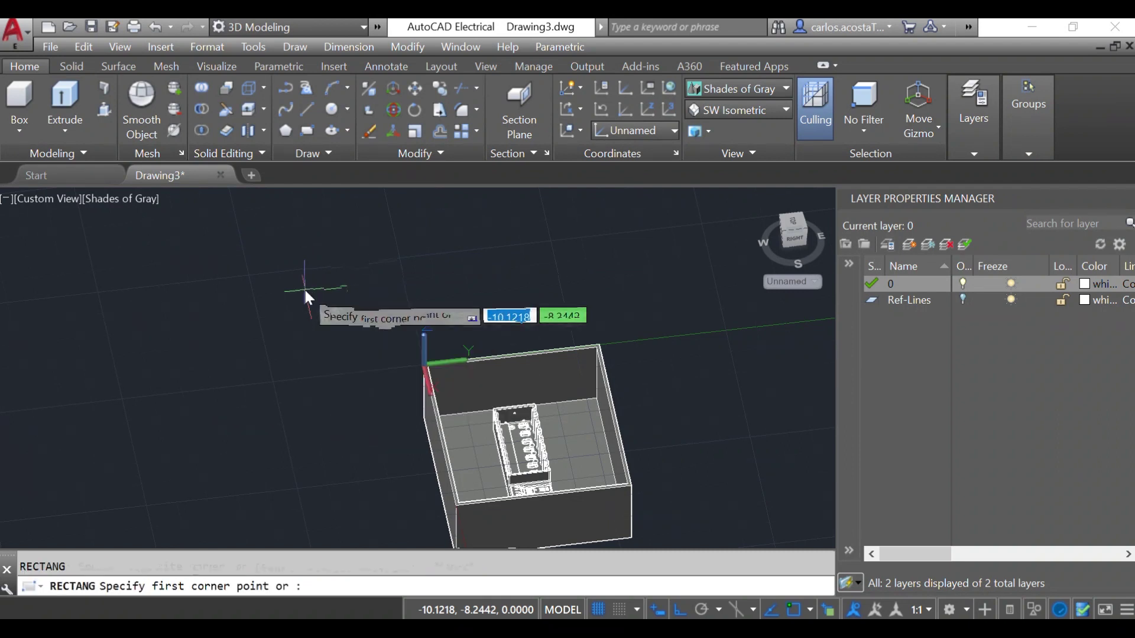
scroll(451, 350, up, 5)
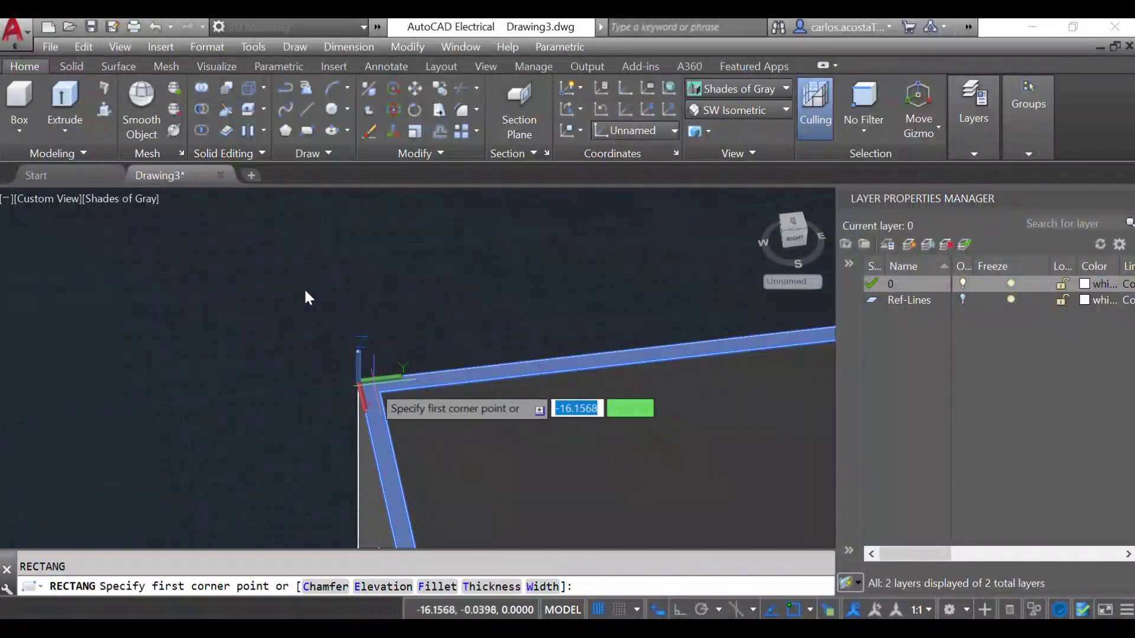
click(370, 384)
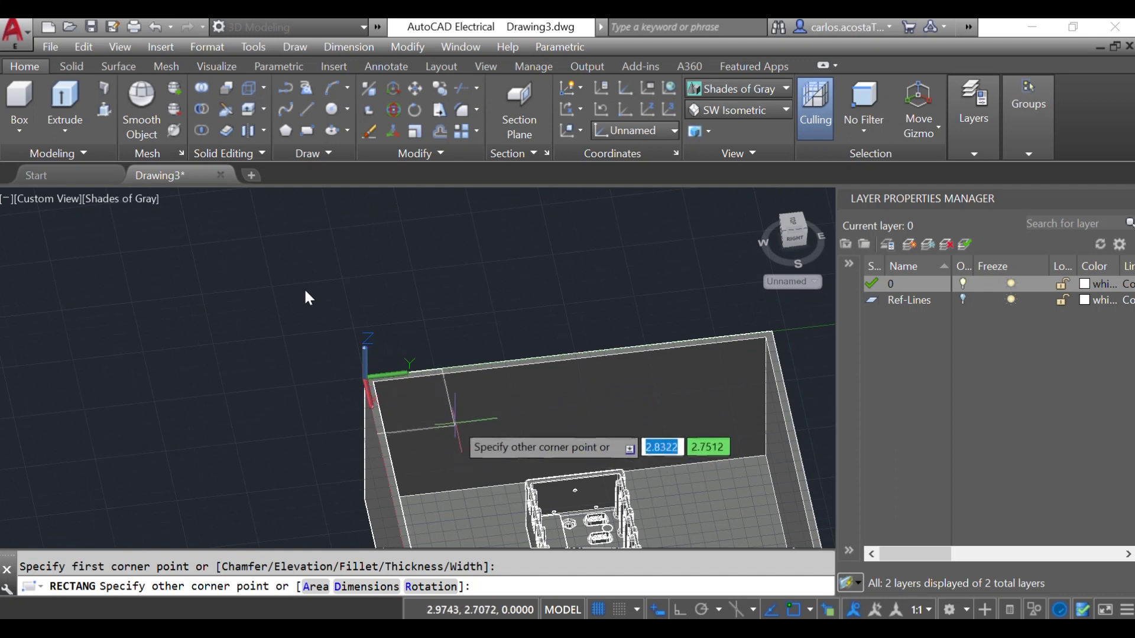
scroll(461, 426, down, 5)
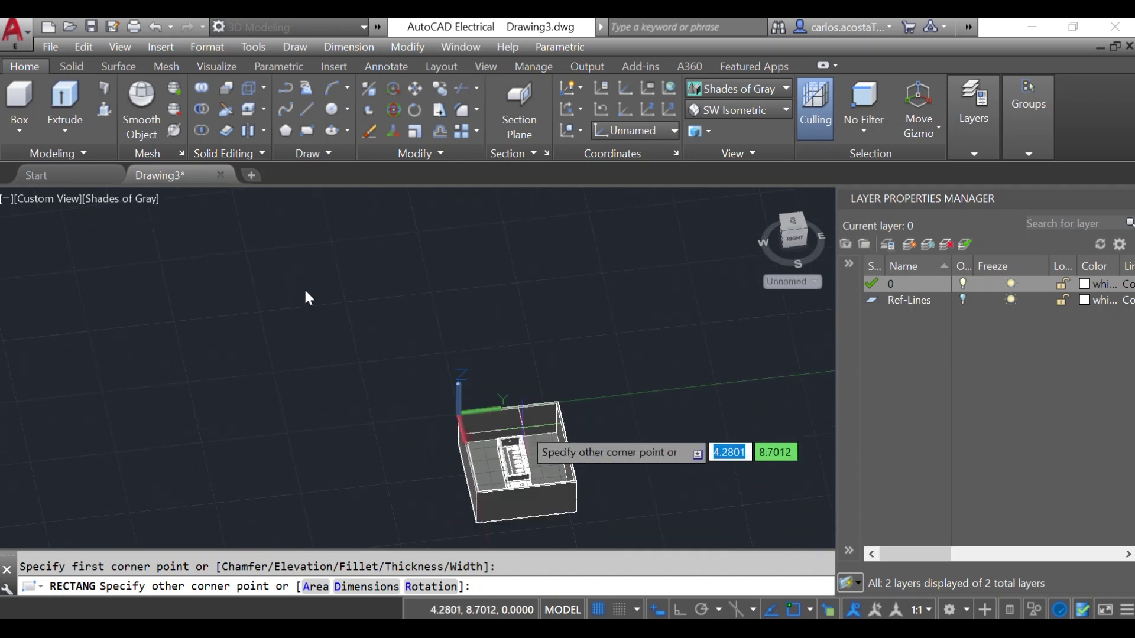
scroll(625, 546, up, 5)
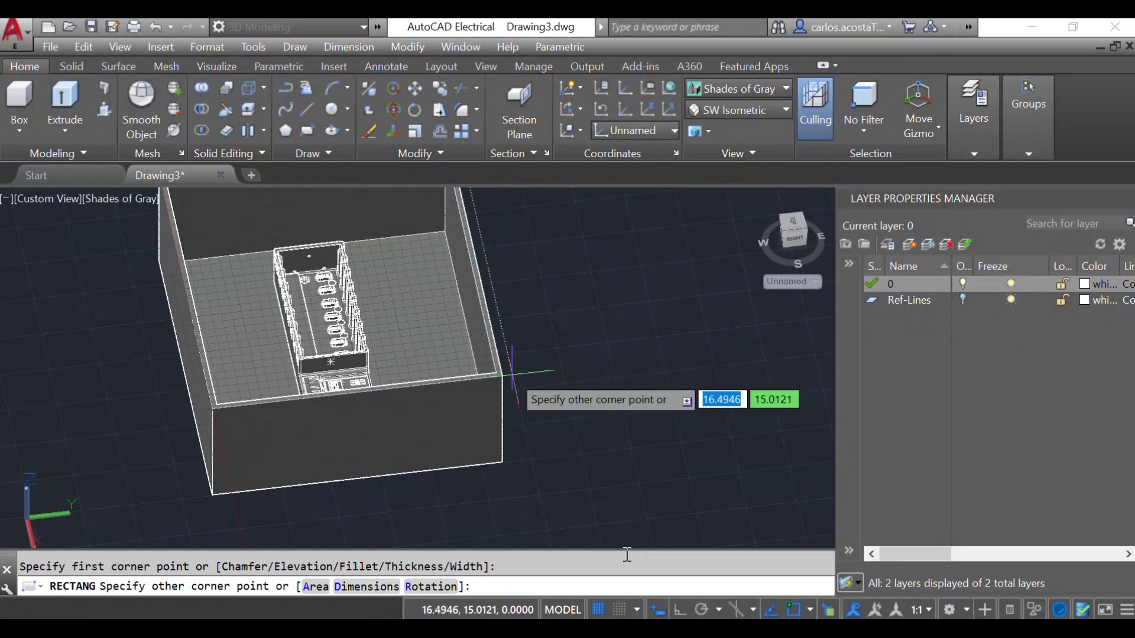
scroll(502, 375, up, 2)
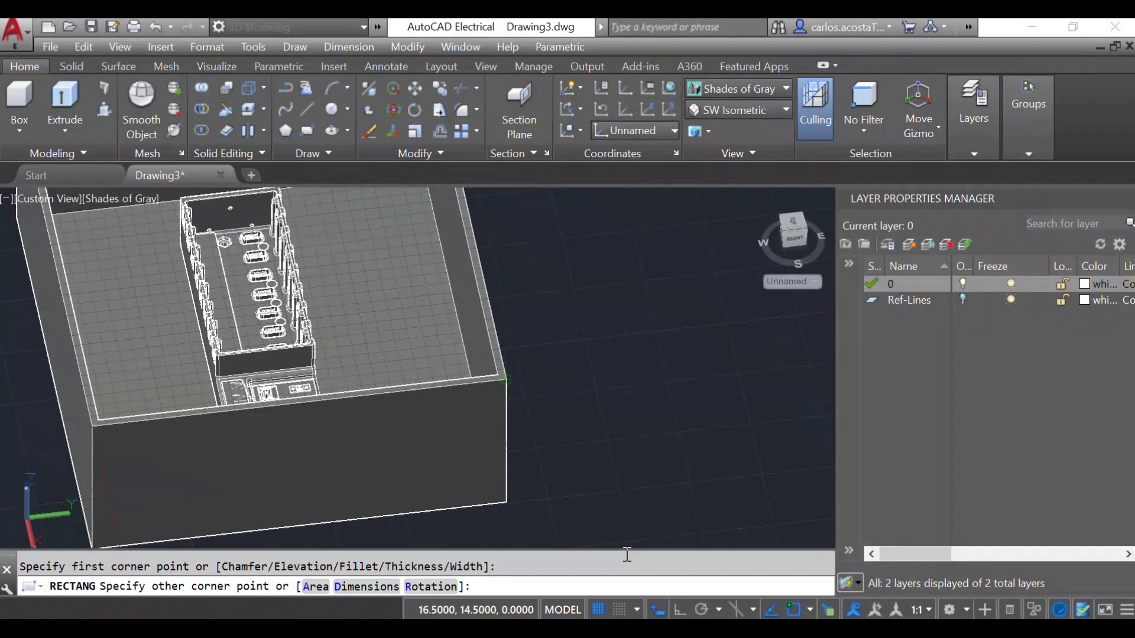
click(503, 378)
scroll(617, 389, down, 4)
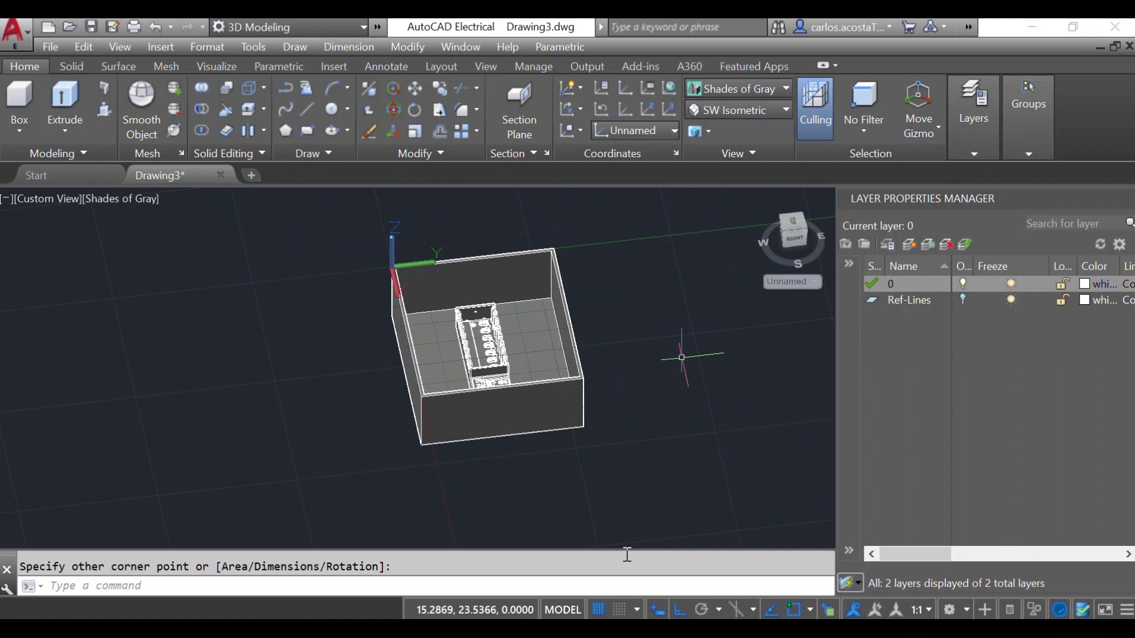
right_click(681, 357)
click(620, 243)
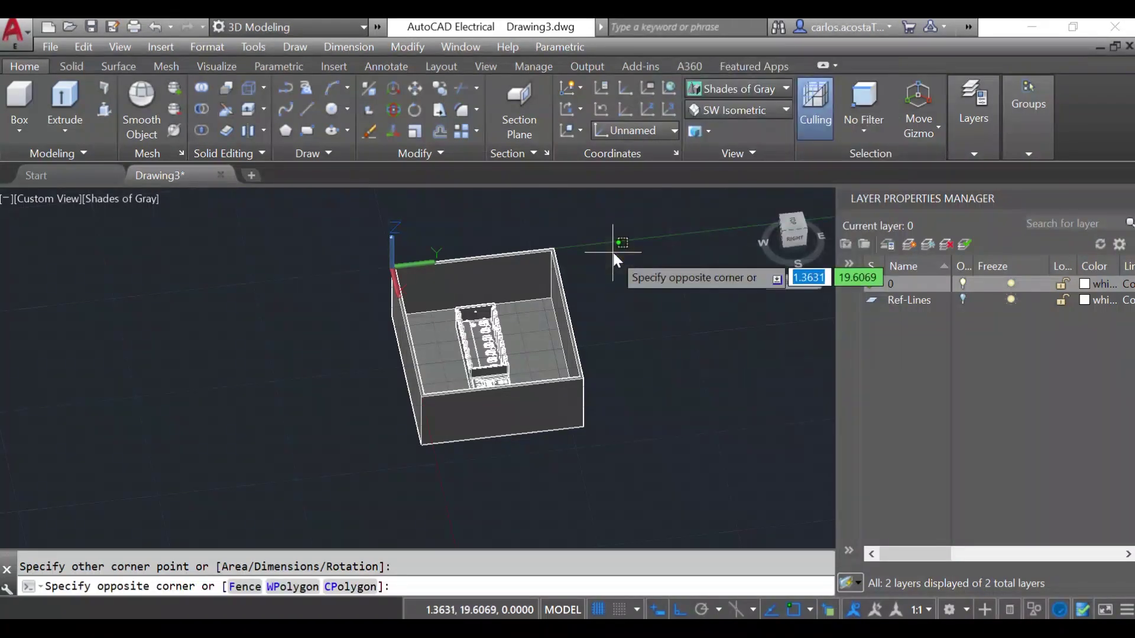
click(613, 251)
key(Escape)
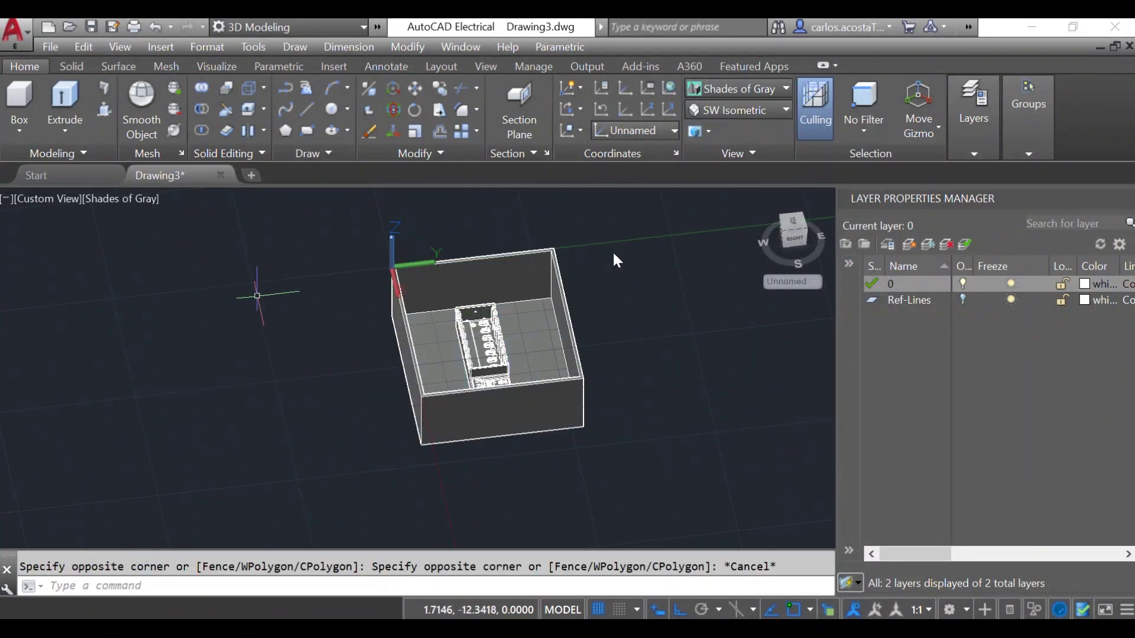
- Examine the rectangle's outline along the enclosure's top rim by selecting its polyline among the overlapping objects
scroll(341, 292, up, 1)
scroll(349, 272, up, 2)
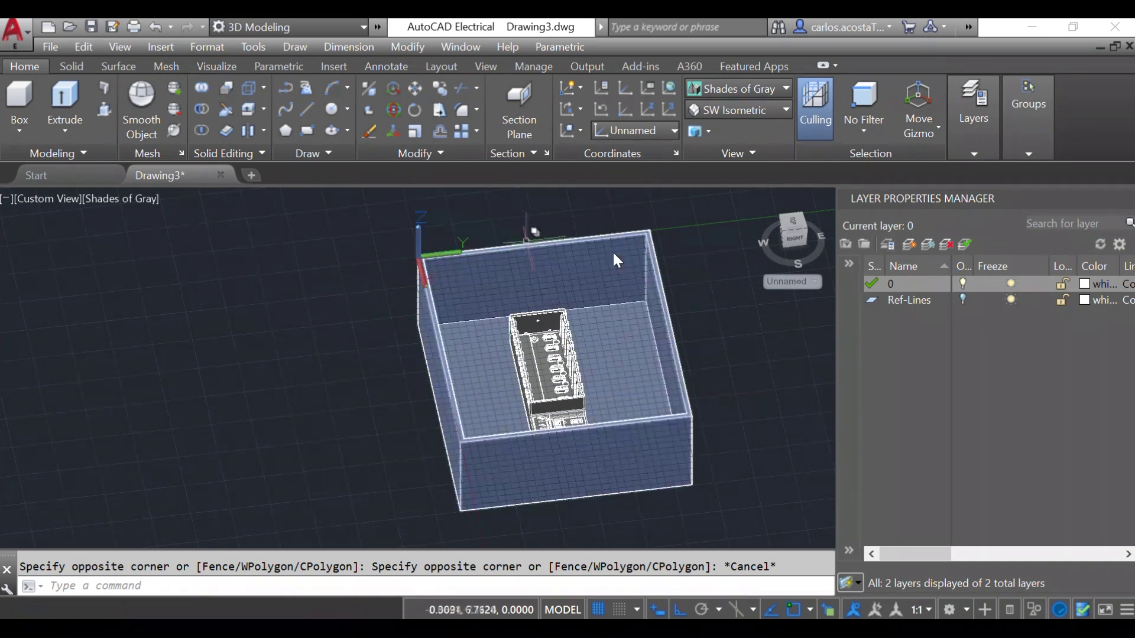
scroll(379, 255, up, 2)
scroll(289, 262, down, 1)
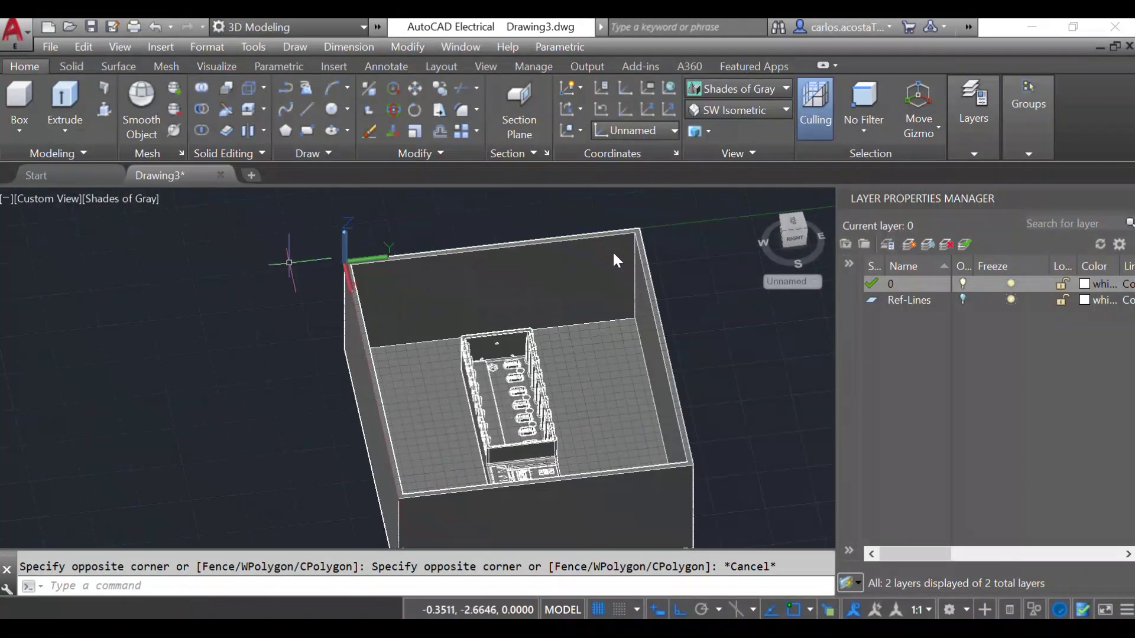
scroll(289, 262, up, 3)
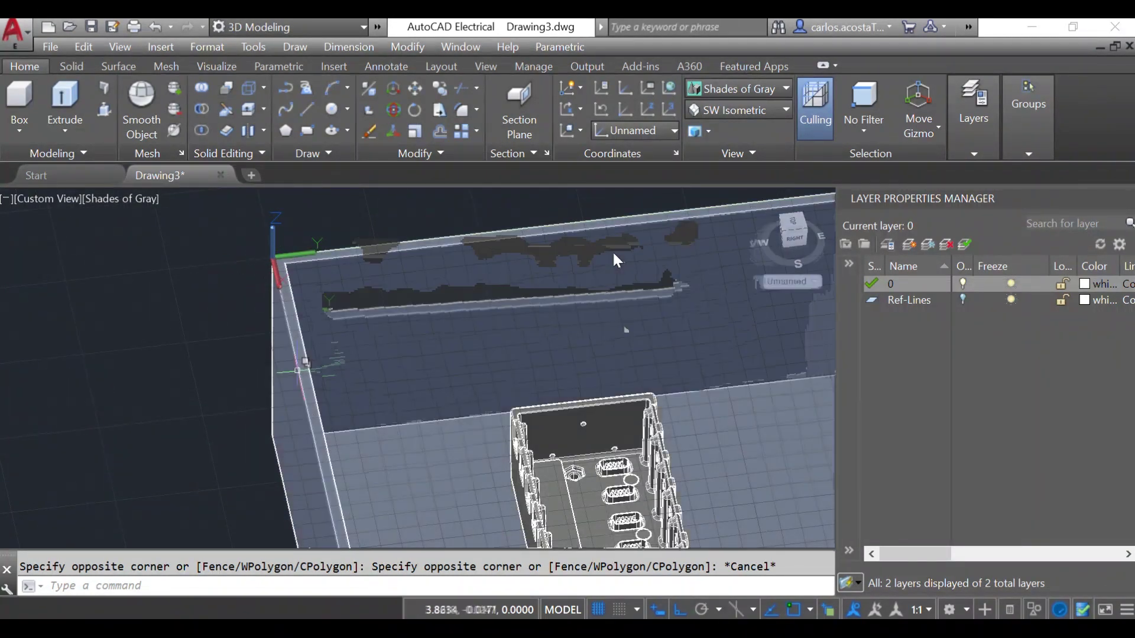
click(121, 332)
key(Escape)
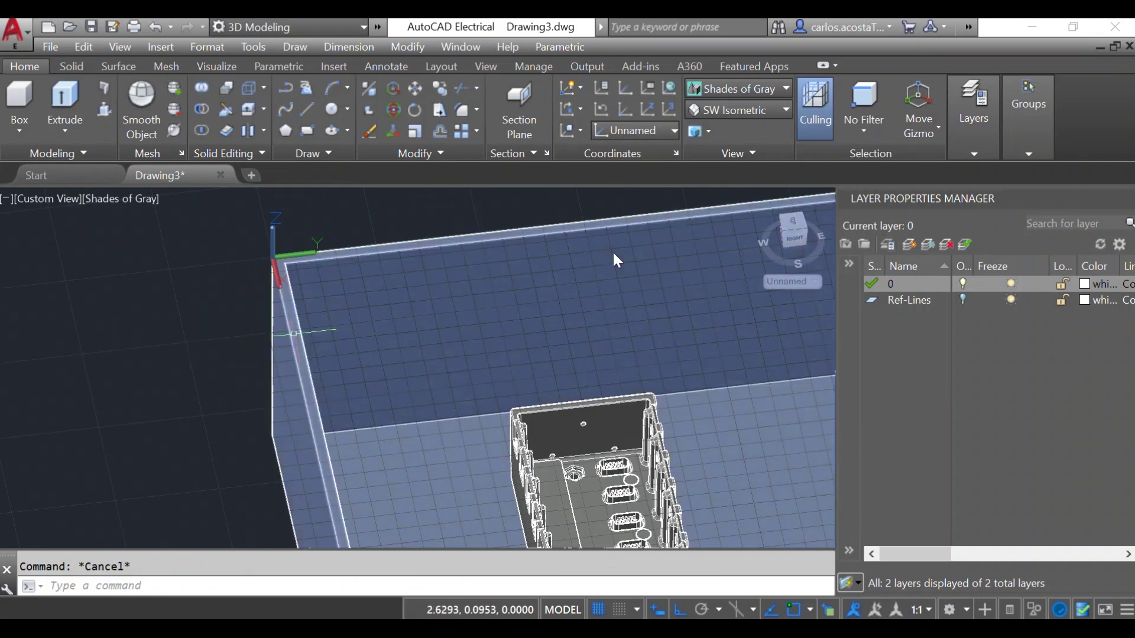
click(293, 340)
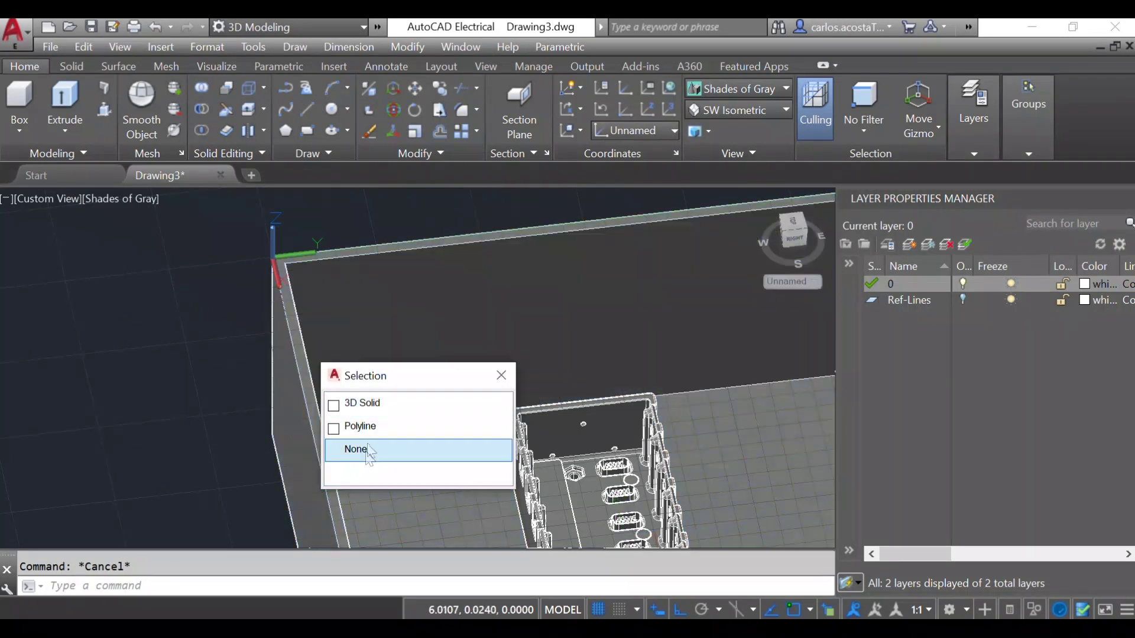
click(373, 426)
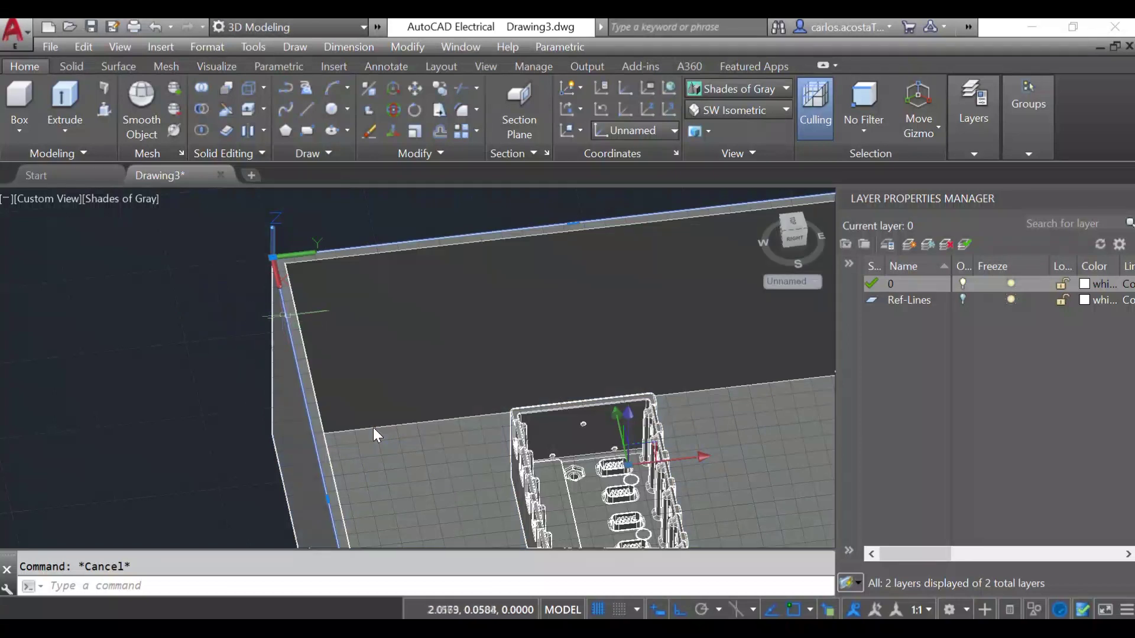
scroll(374, 427, down, 3)
scroll(373, 427, up, 1)
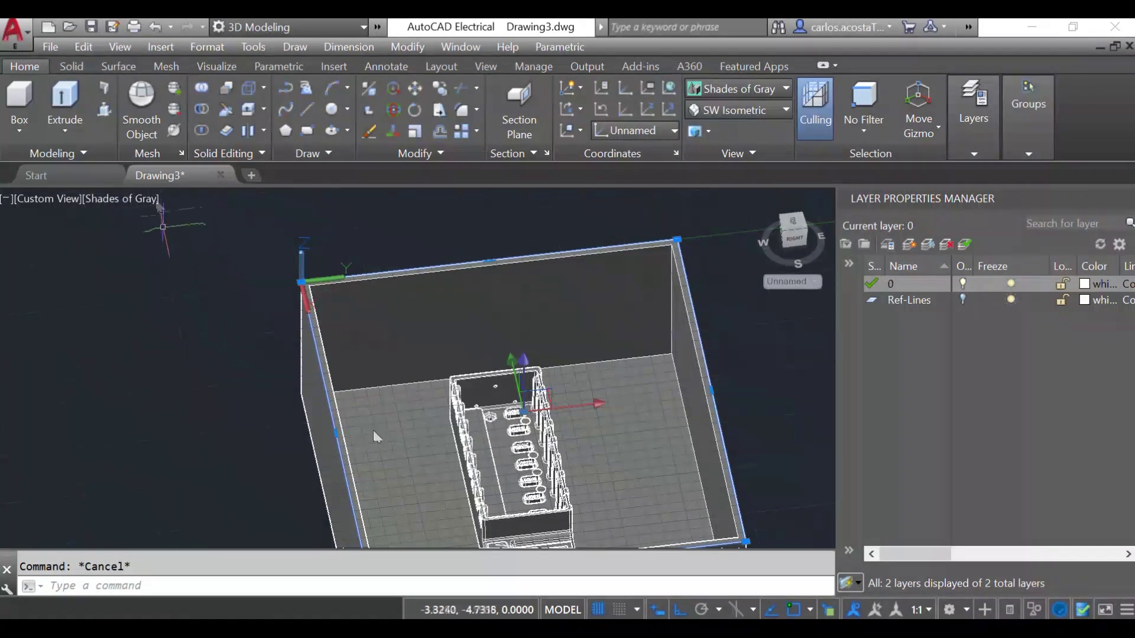
key(Escape)
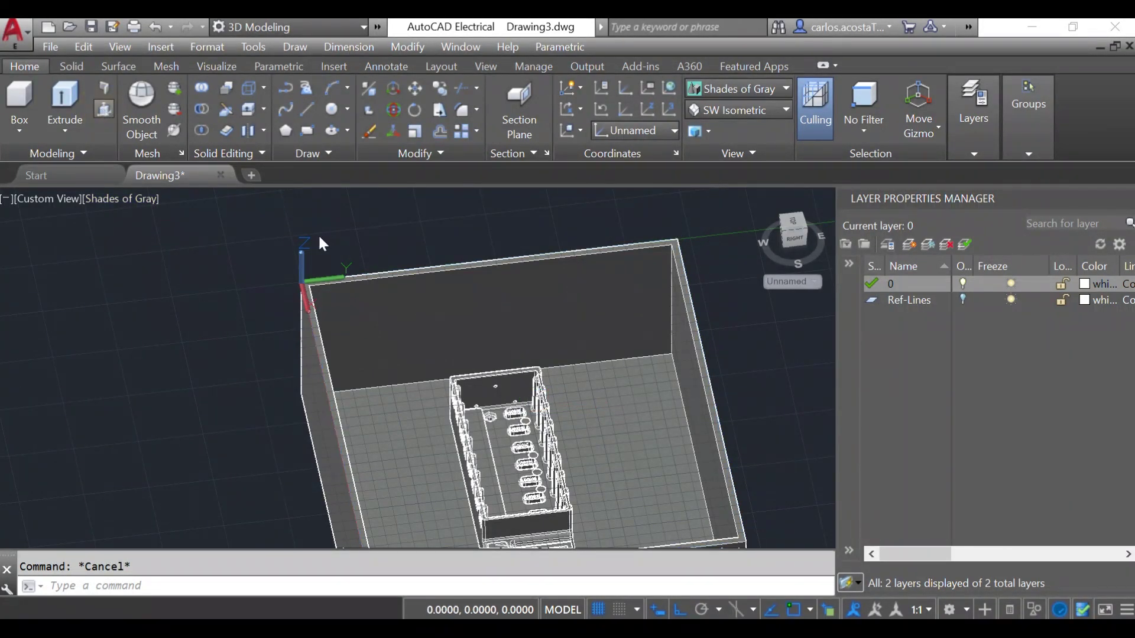
- Presspull the rectangular area on top of the enclosure upward by 0.25 inch to form a lid
shift+middle_drag(318, 233, 608, 329)
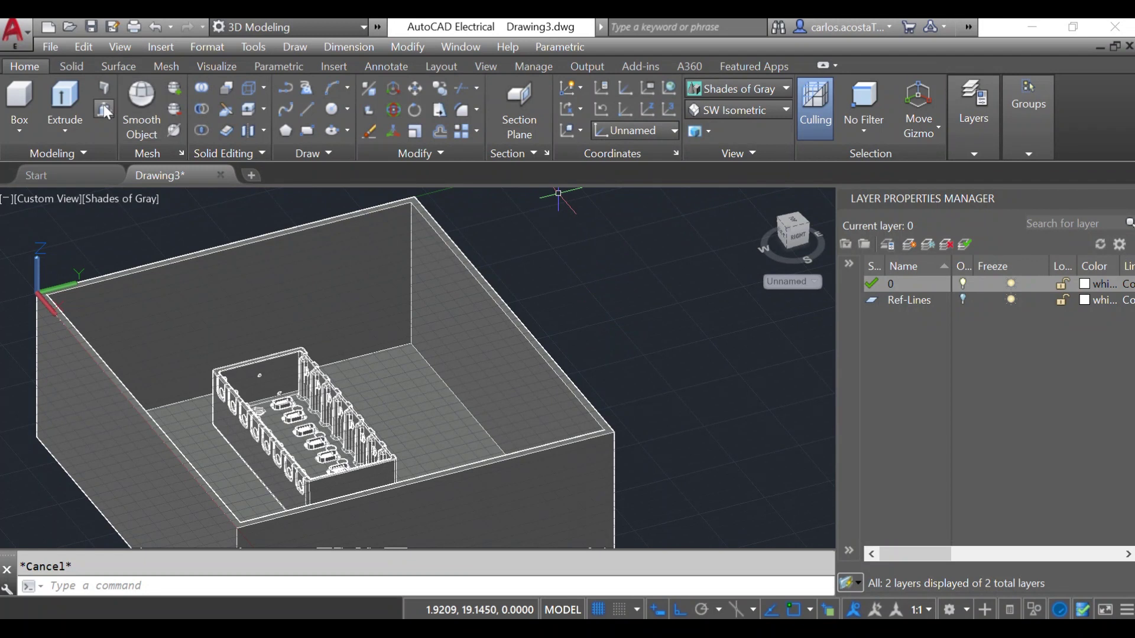
key(ctrl+shift+e)
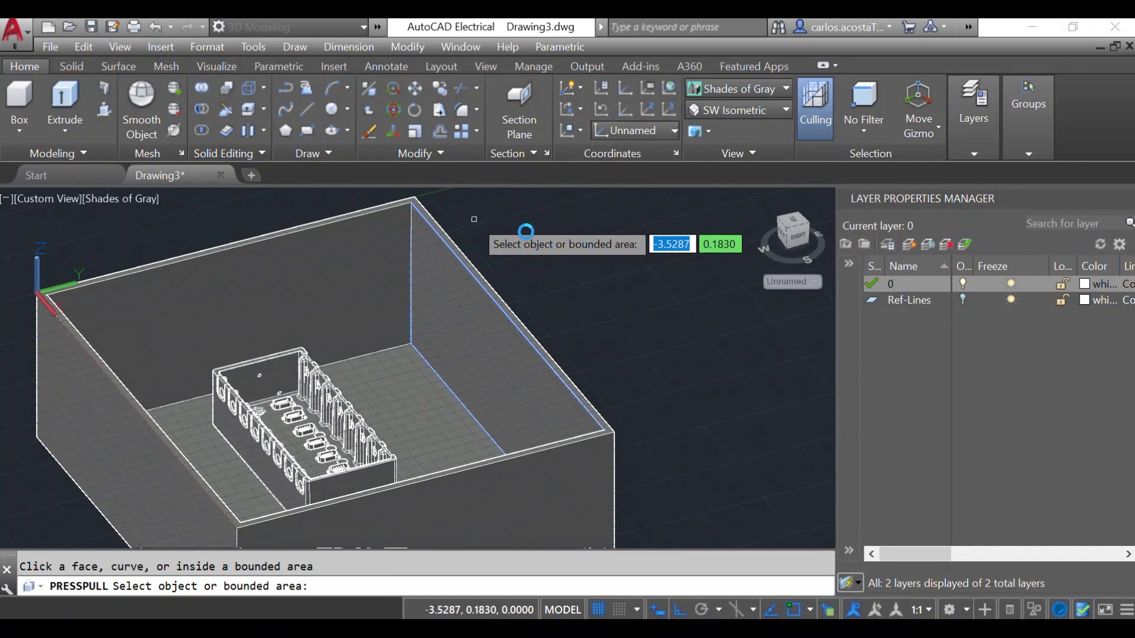
click(592, 402)
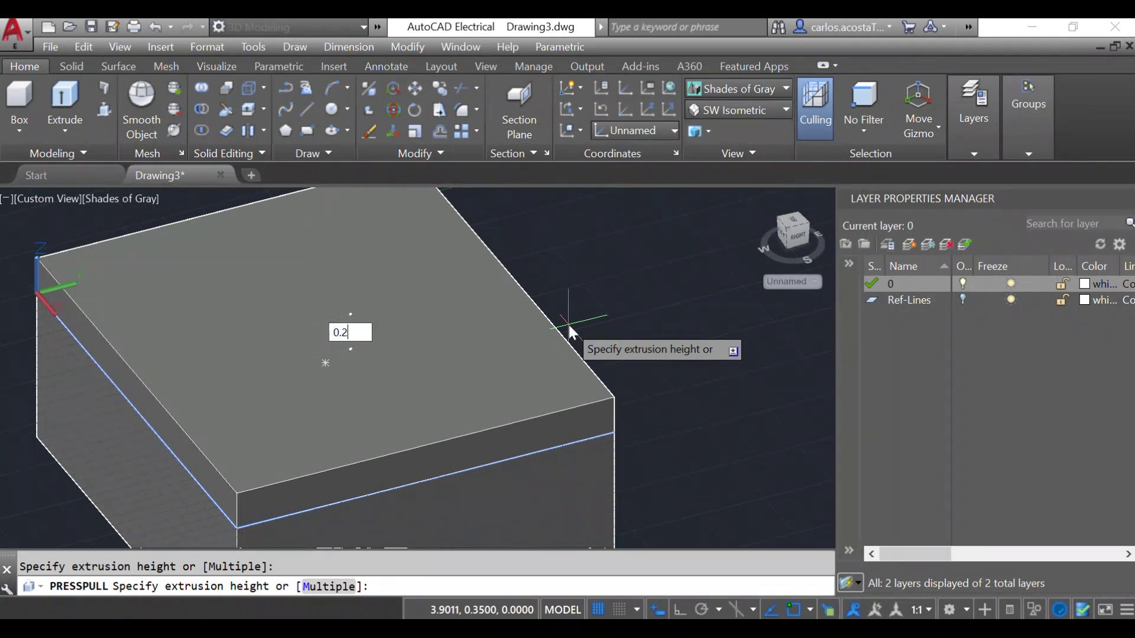
key(Return)
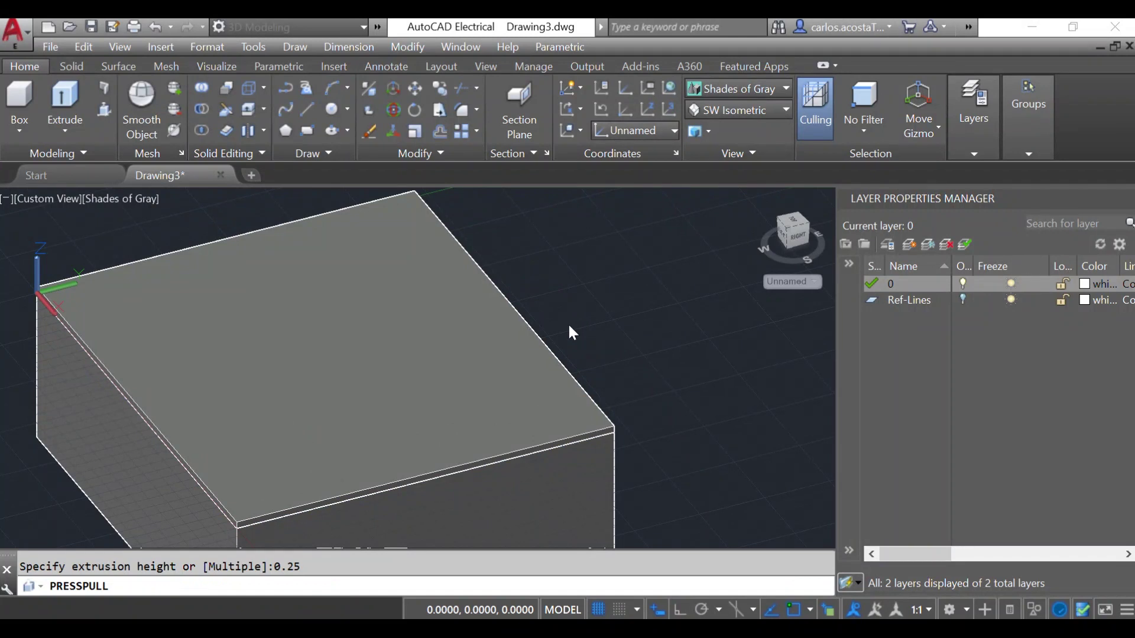
key(Escape)
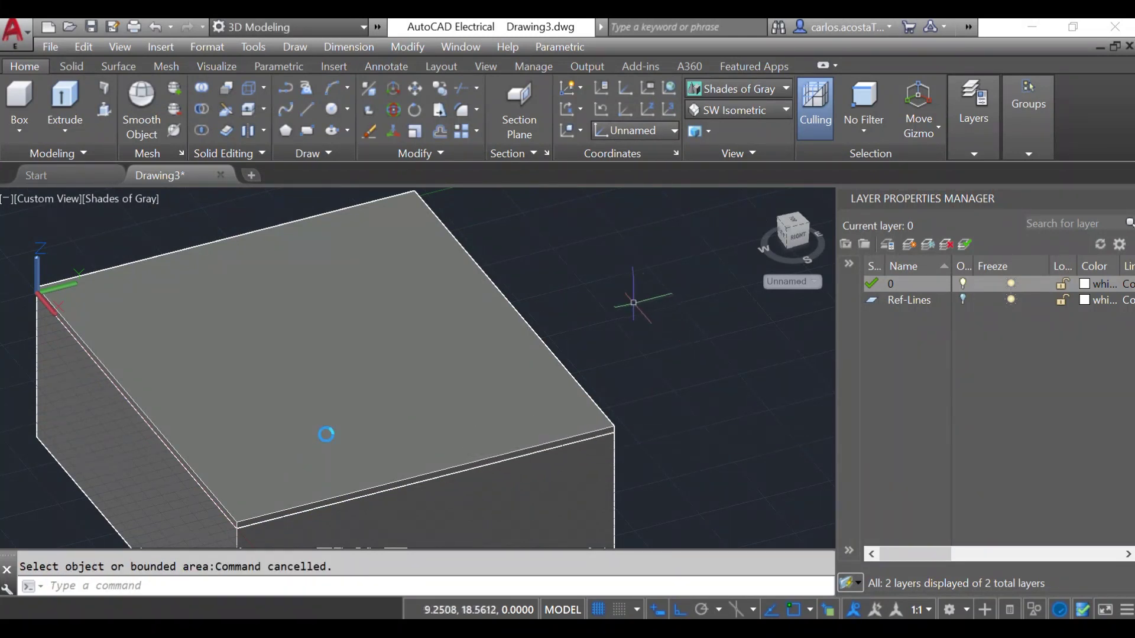
- Move the lid solid straight up along the Z axis so it floats clear above the enclosure
click(487, 323)
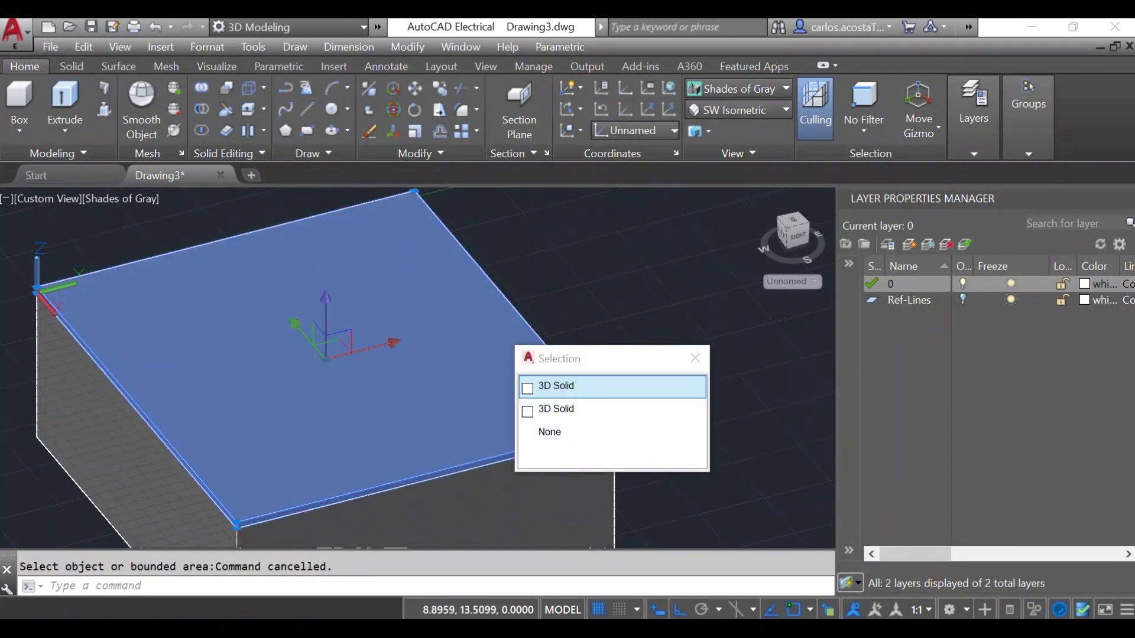
click(671, 395)
text(move)
key(Return)
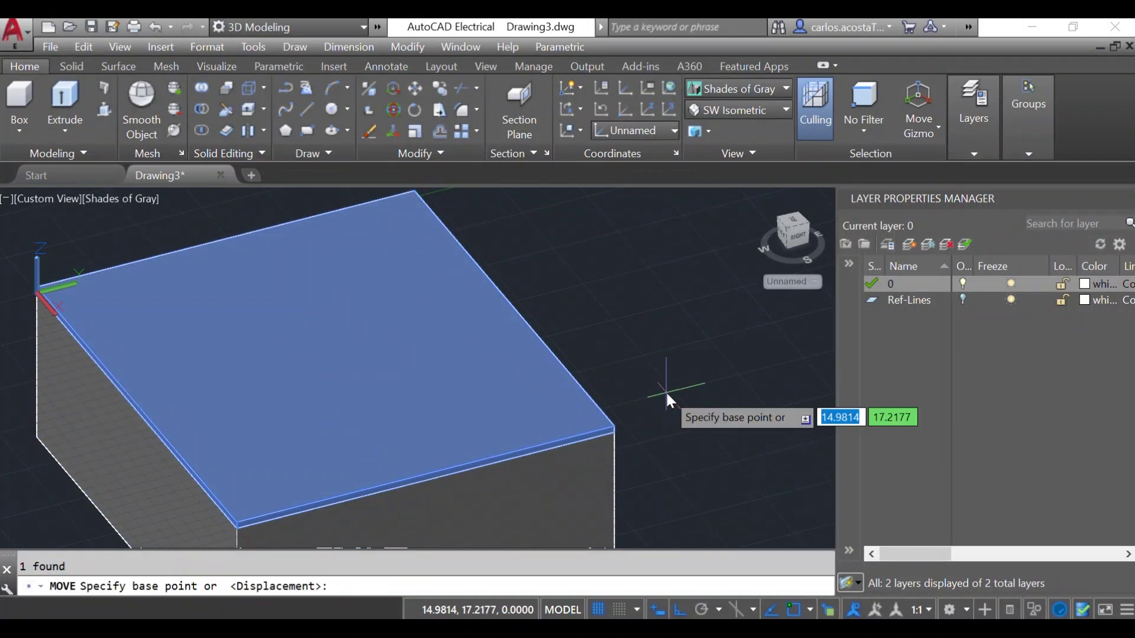
click(350, 368)
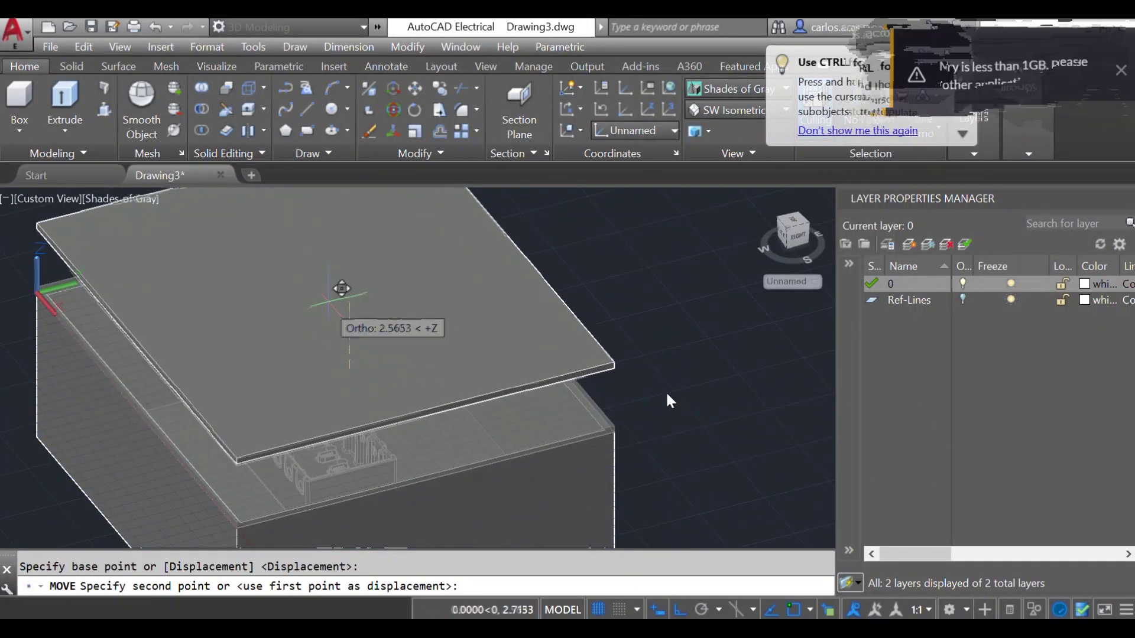
scroll(384, 284, down, 3)
scroll(380, 337, up, 2)
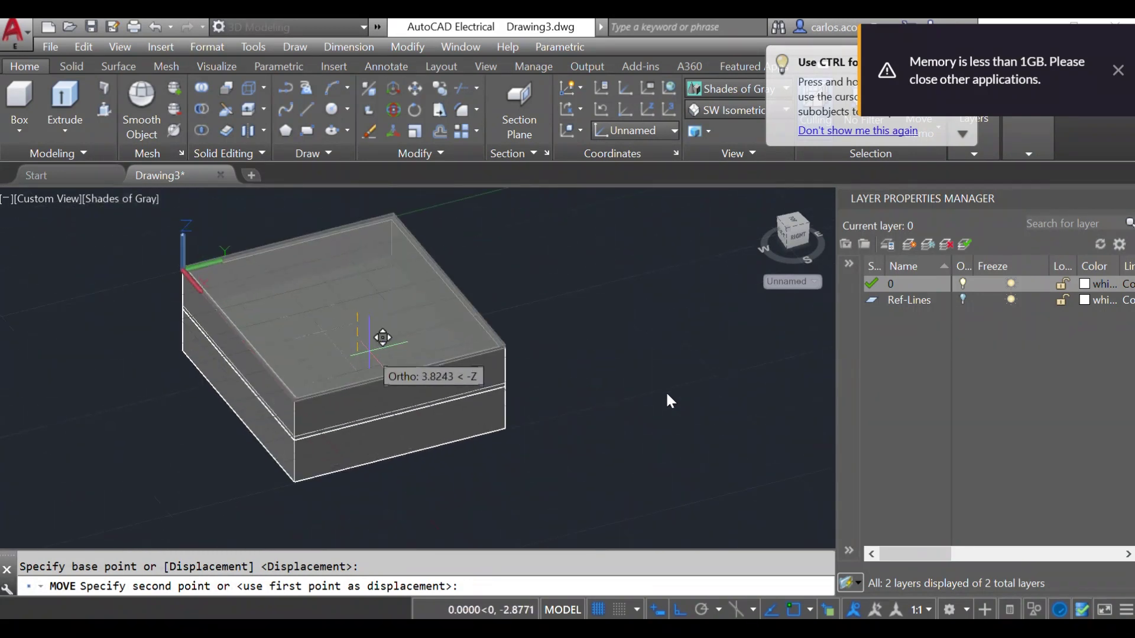
scroll(376, 307, down, 5)
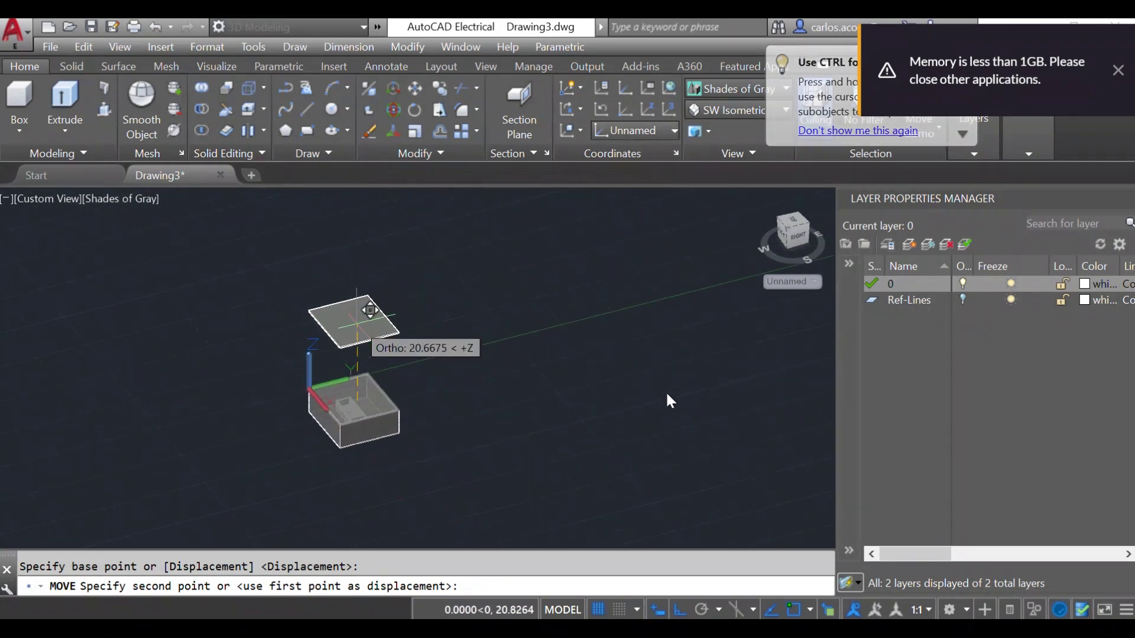
click(354, 340)
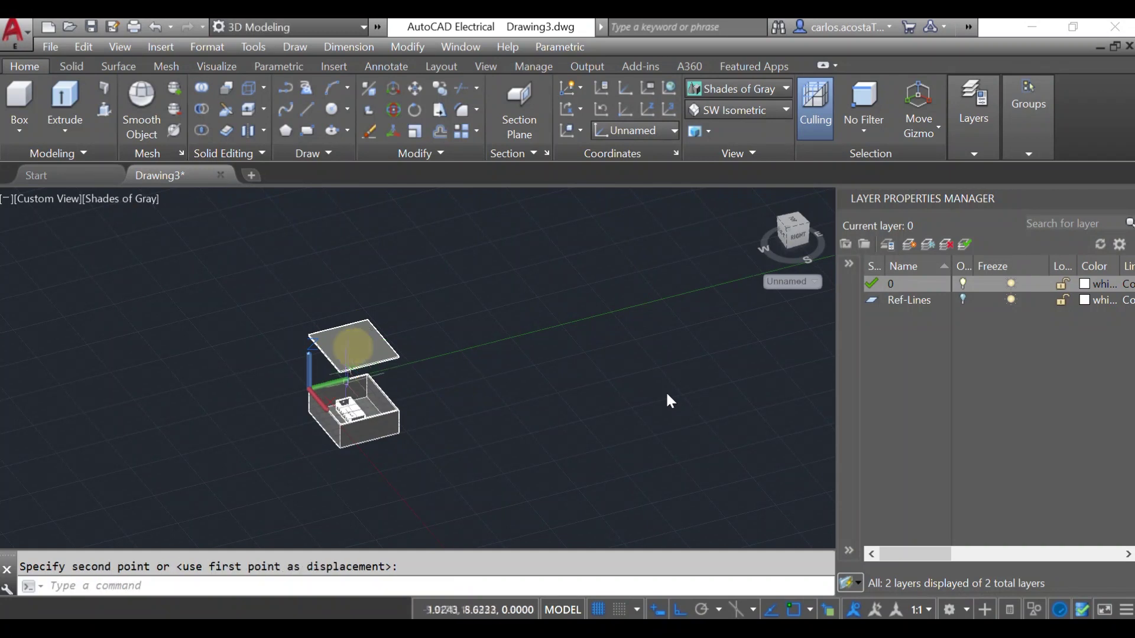
key(Escape)
- Fillet the enclosure's outer vertical edge at the far end of its X-axis side with a 0.2 inch radius
scroll(345, 381, up, 1)
scroll(276, 475, up, 3)
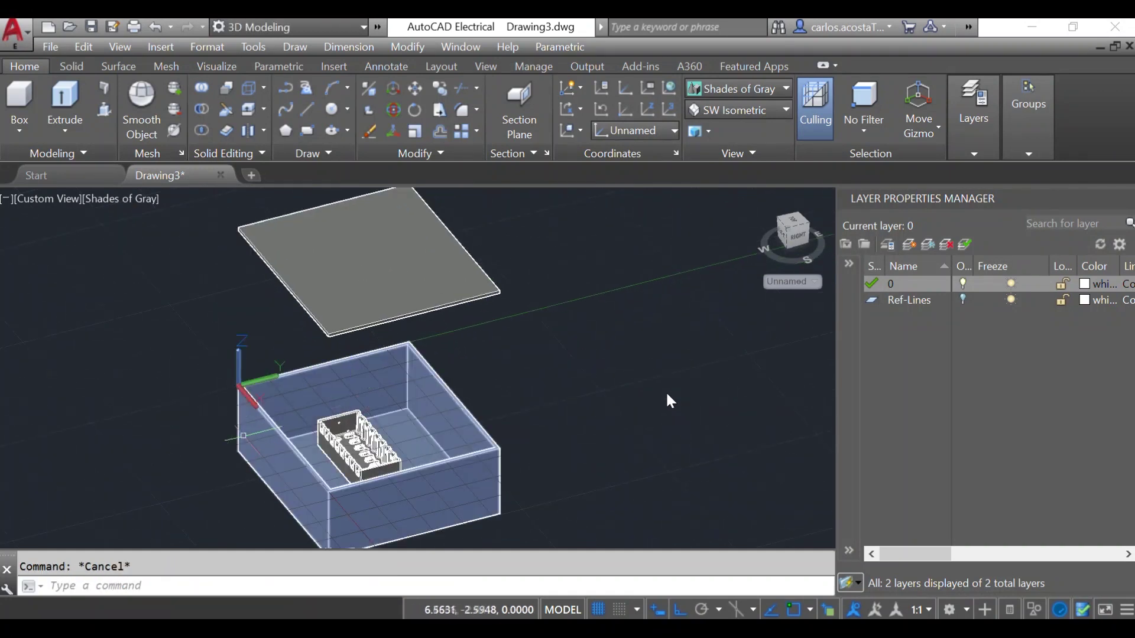
scroll(177, 316, down, 2)
scroll(163, 367, up, 4)
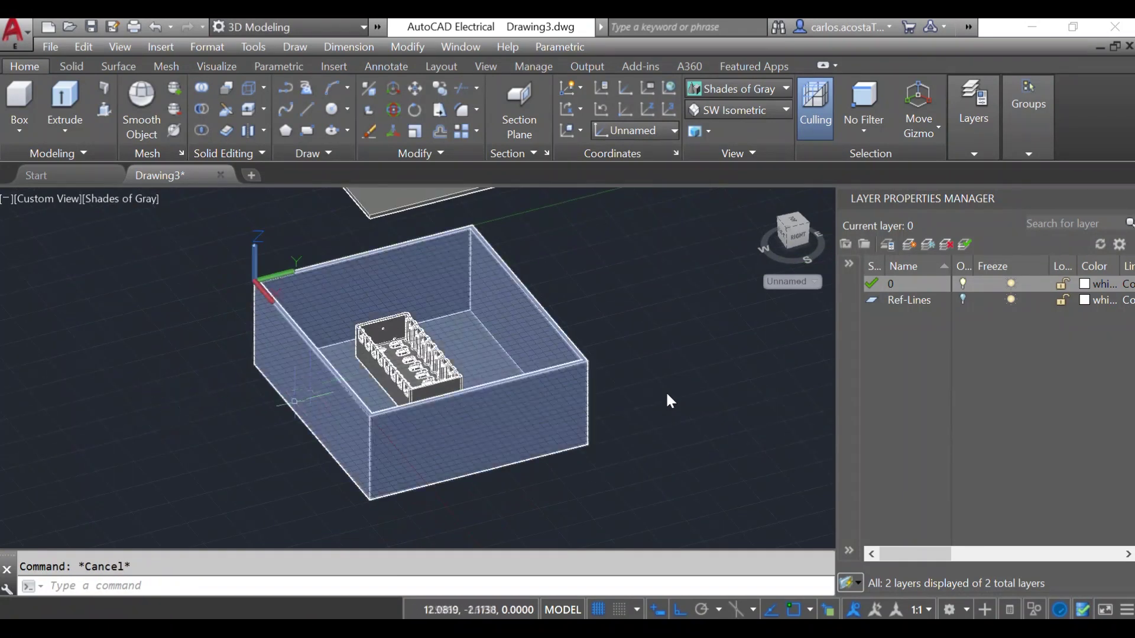
scroll(168, 451, up, 1)
text(fi)
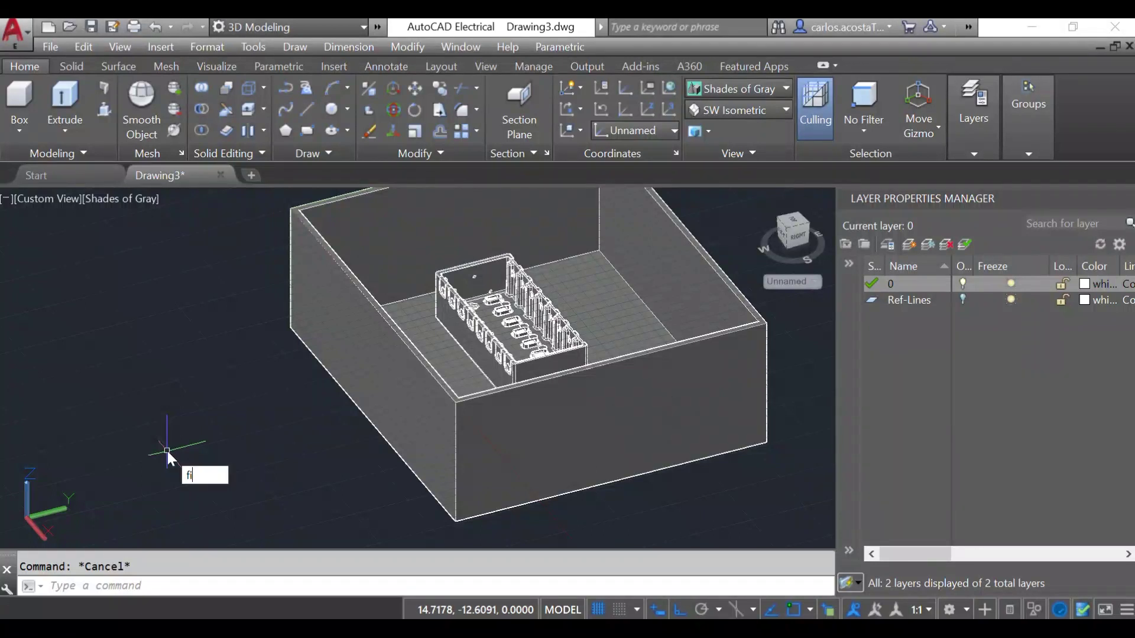
text(l)
key(Return)
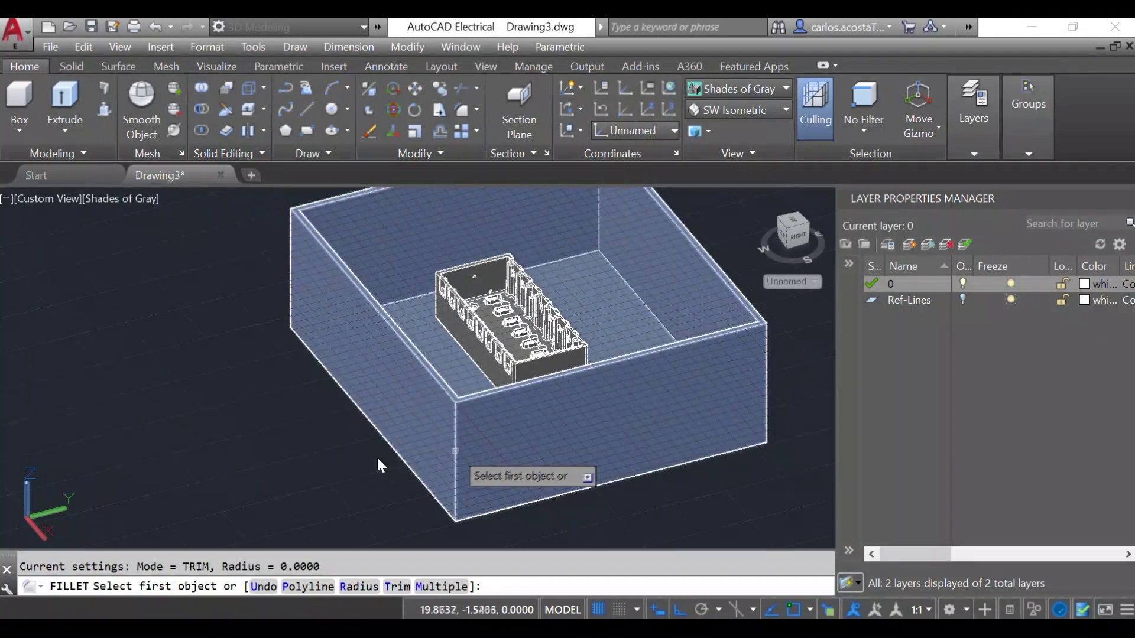
click(457, 450)
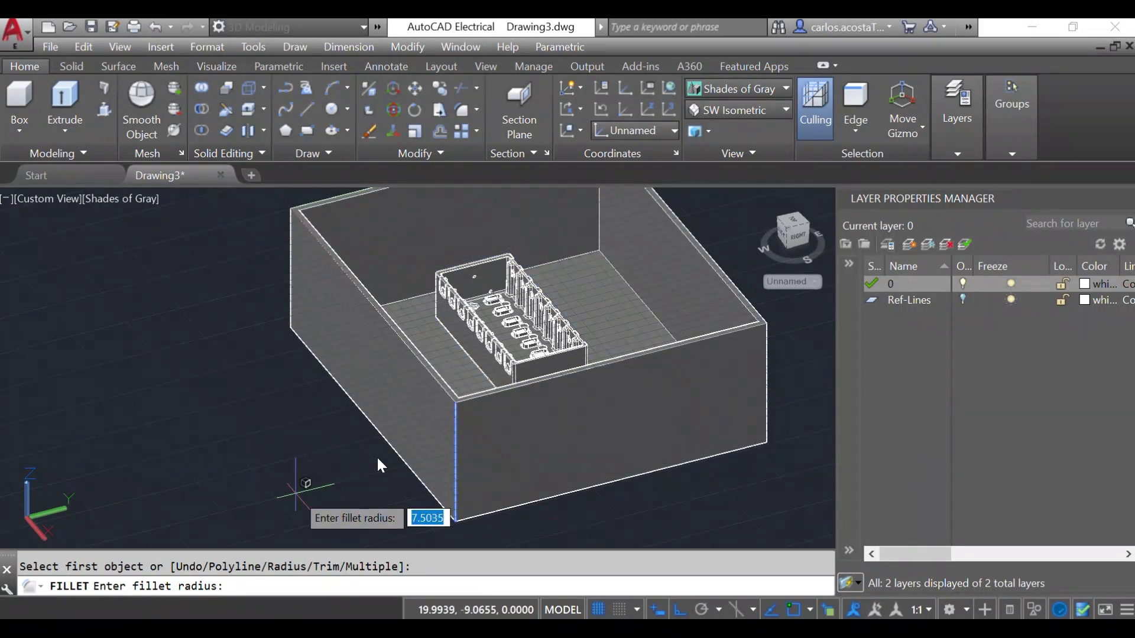
text(0.2)
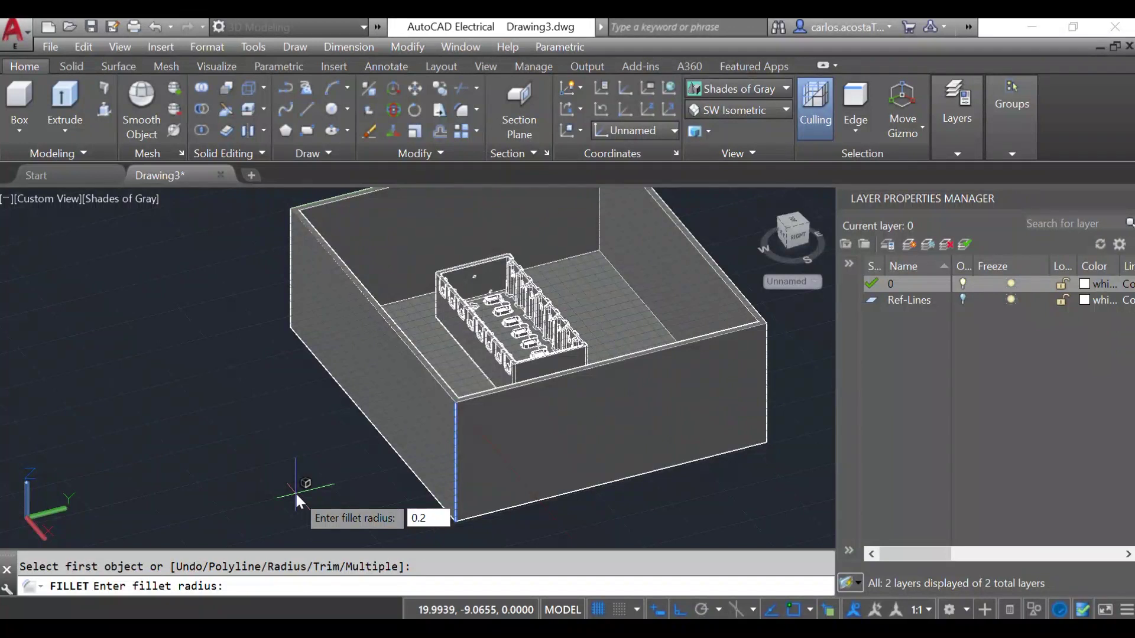
key(Return)
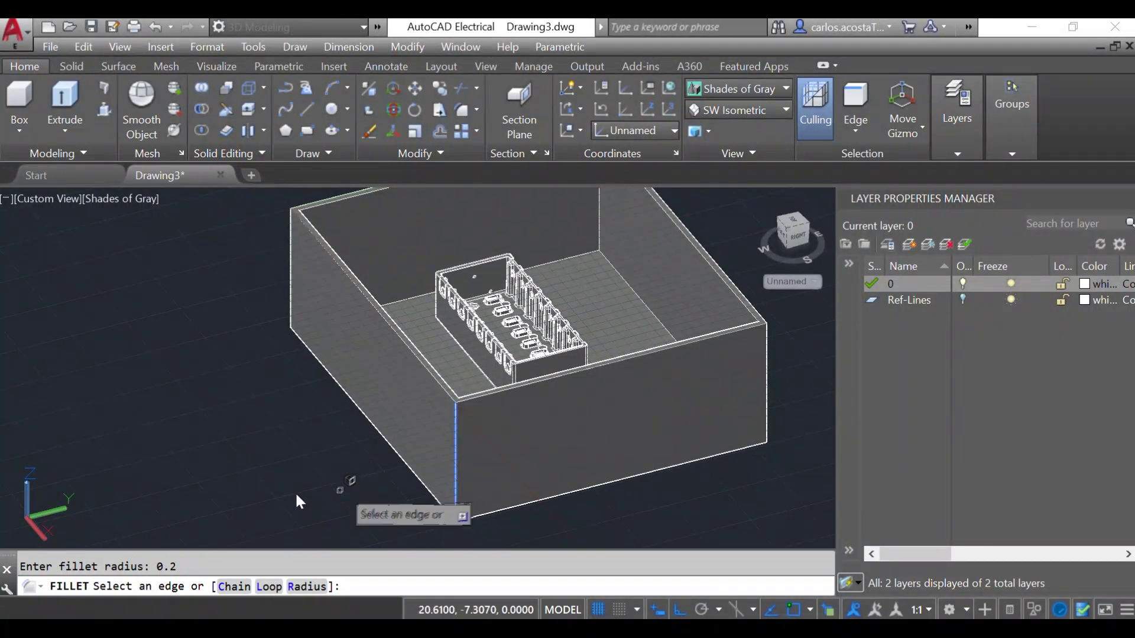
click(455, 473)
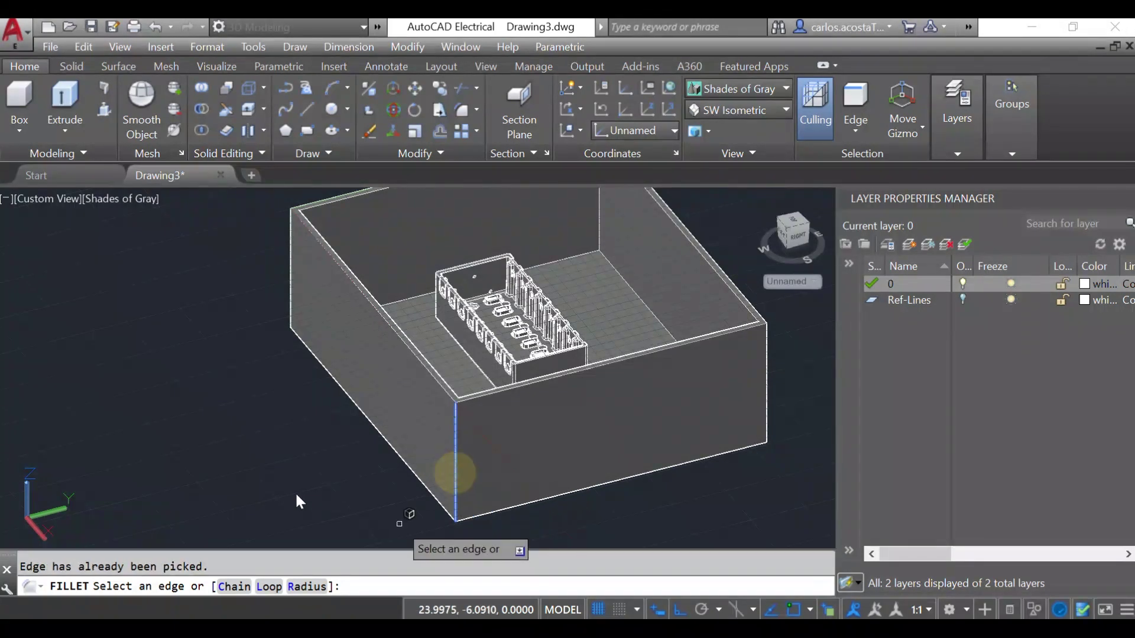
right_click(400, 522)
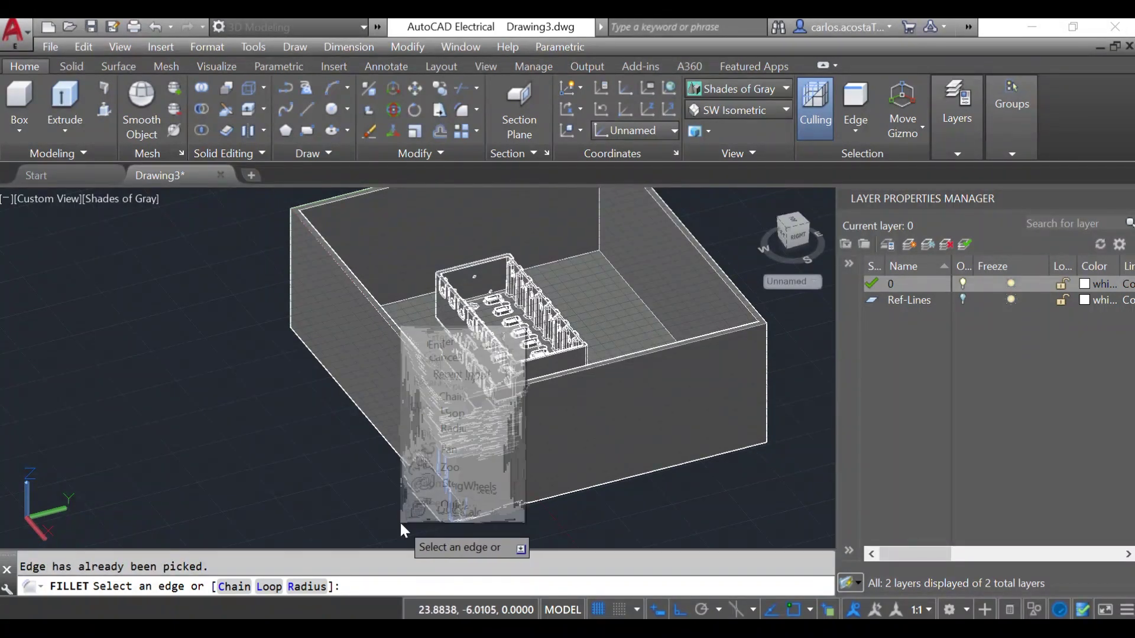
click(440, 337)
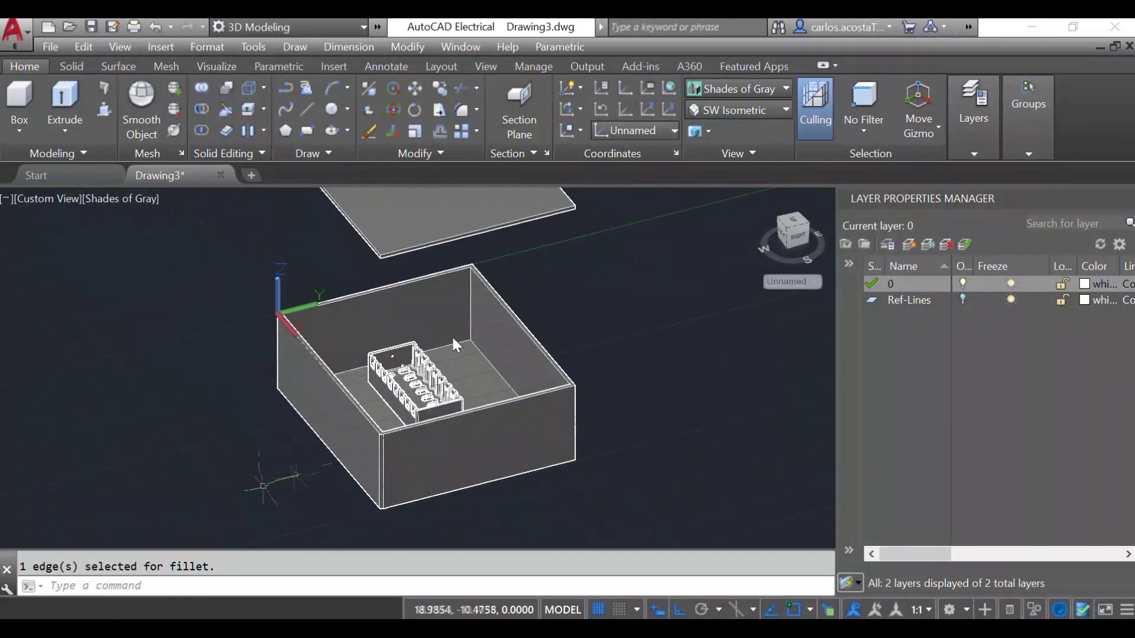
- Fillet the enclosure's outer vertical edge diagonally opposite the UCS origin with the same 0.2 inch radius
scroll(651, 394, up, 3)
right_click(577, 473)
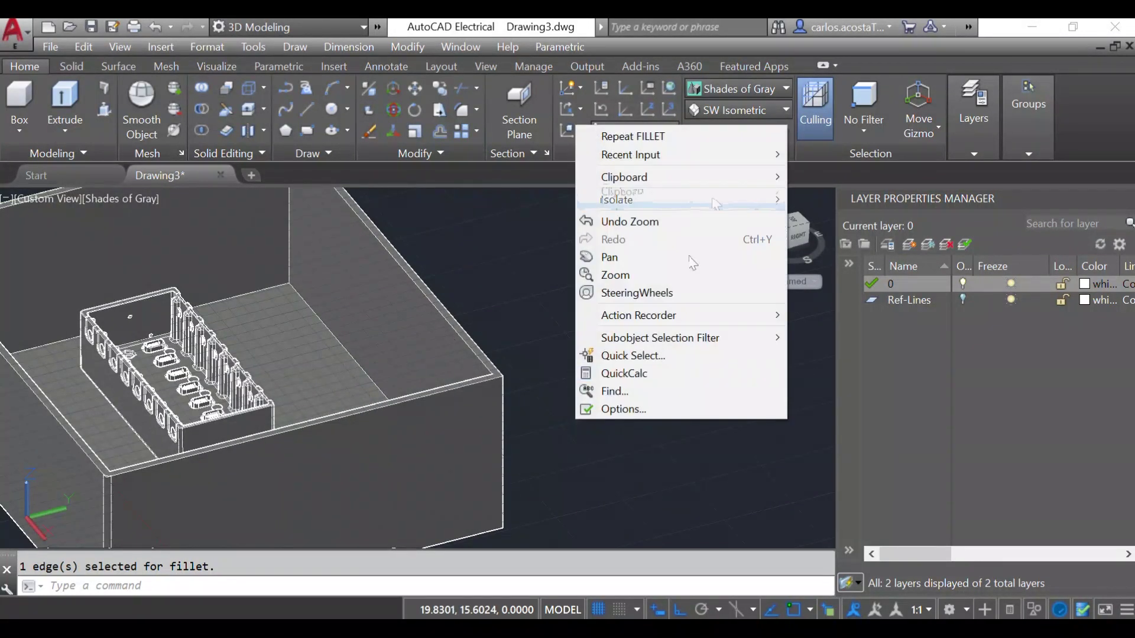
click(711, 138)
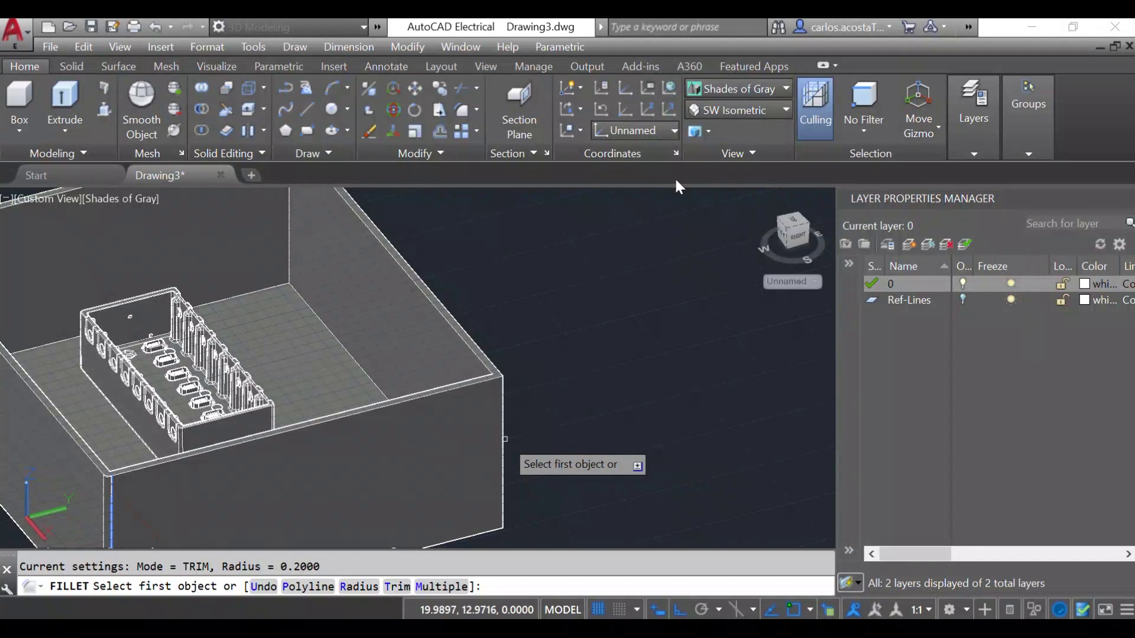
click(504, 438)
key(Return)
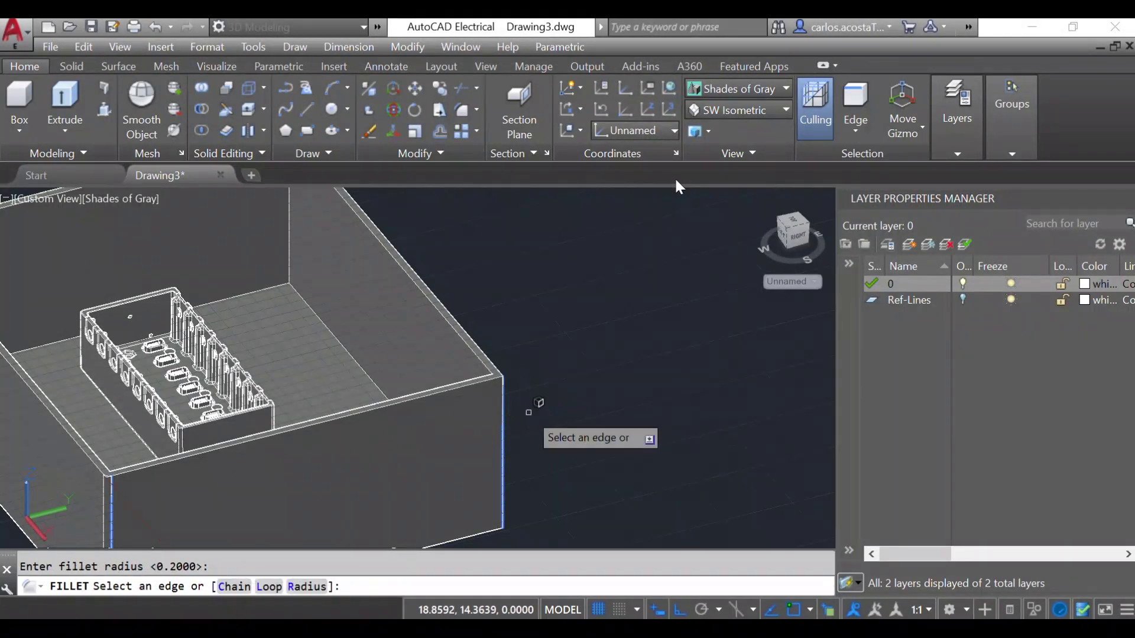
right_click(529, 412)
click(565, 425)
- Fillet the enclosure's outer vertical edge at the UCS origin with a 0.2 inch radius
scroll(576, 426, down, 5)
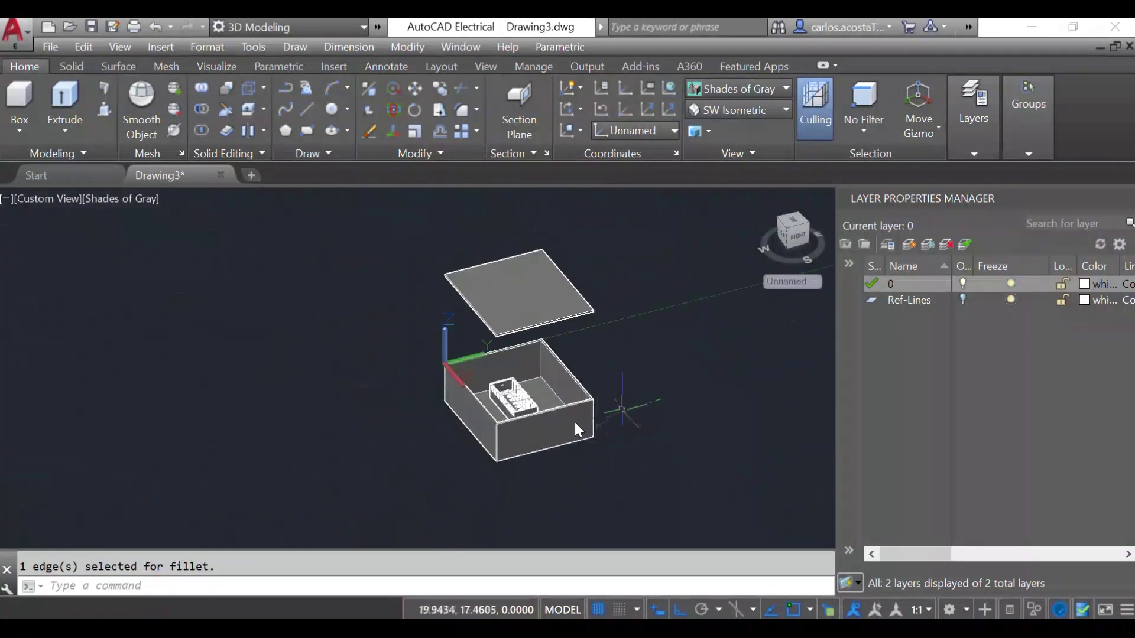
click(791, 235)
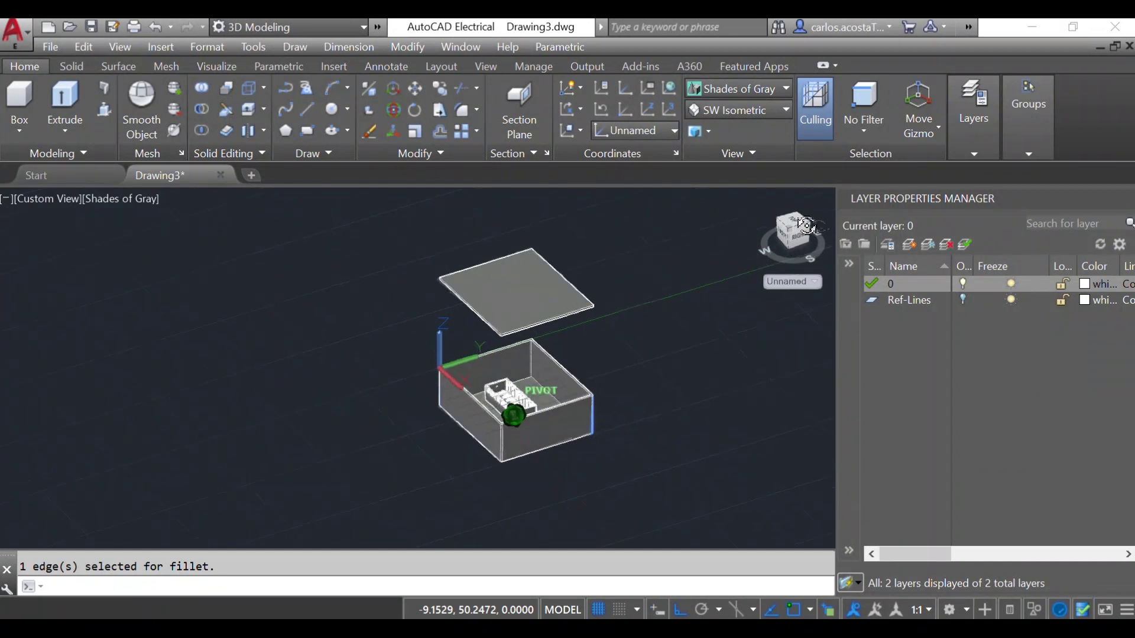
shift+middle_drag(142, 237, 165, 260)
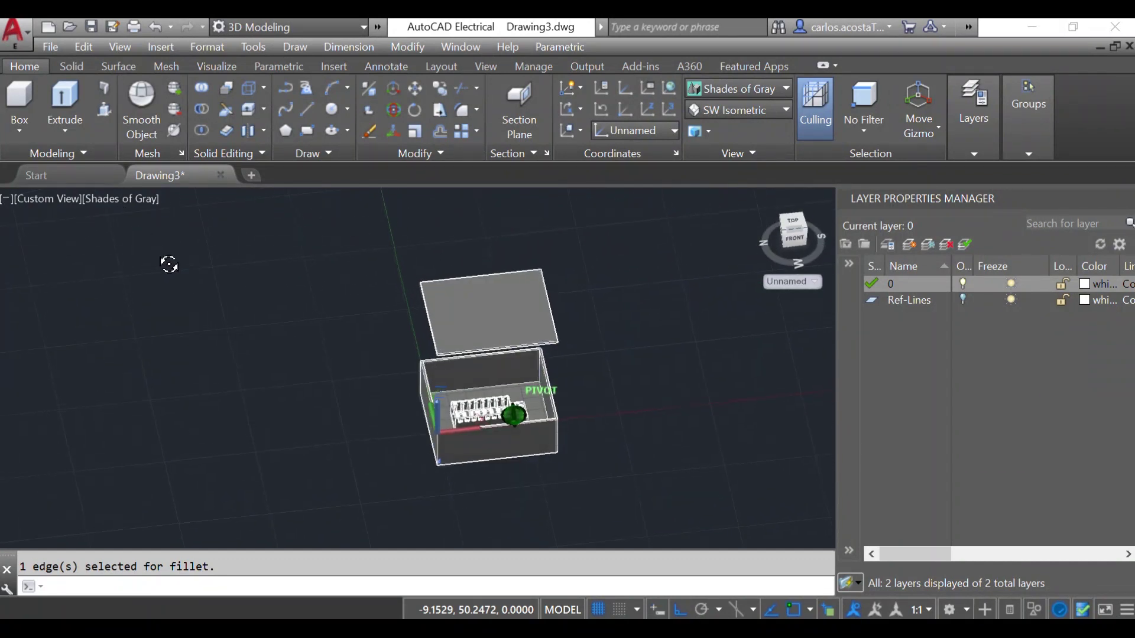
scroll(458, 357, up, 5)
scroll(459, 373, up, 3)
right_click(336, 223)
click(378, 240)
text(r)
key(Return)
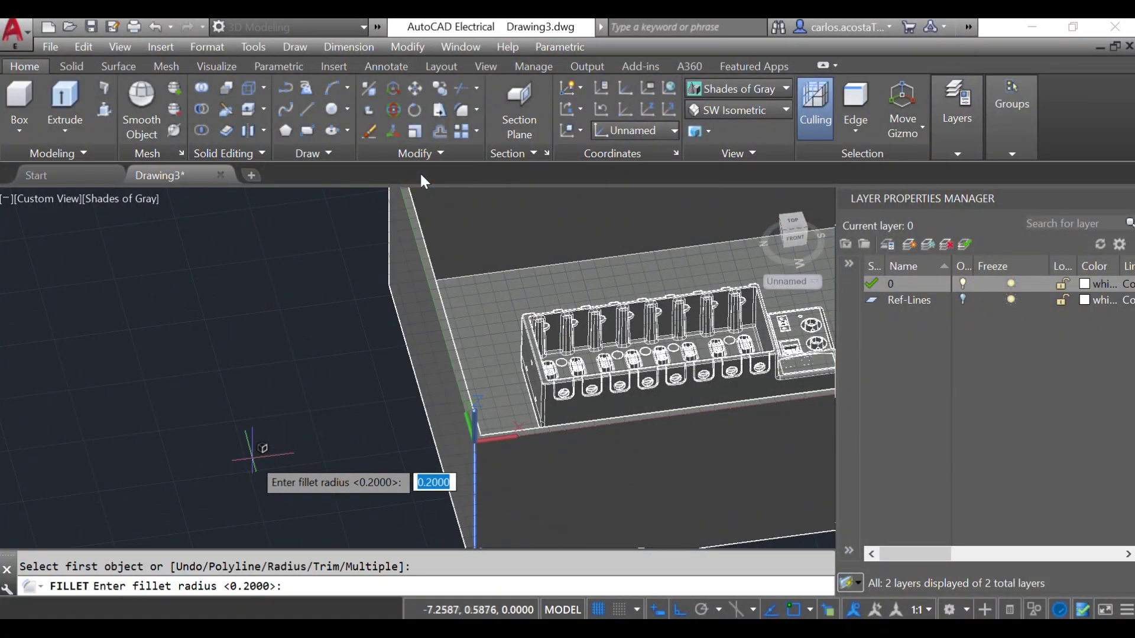
key(Return)
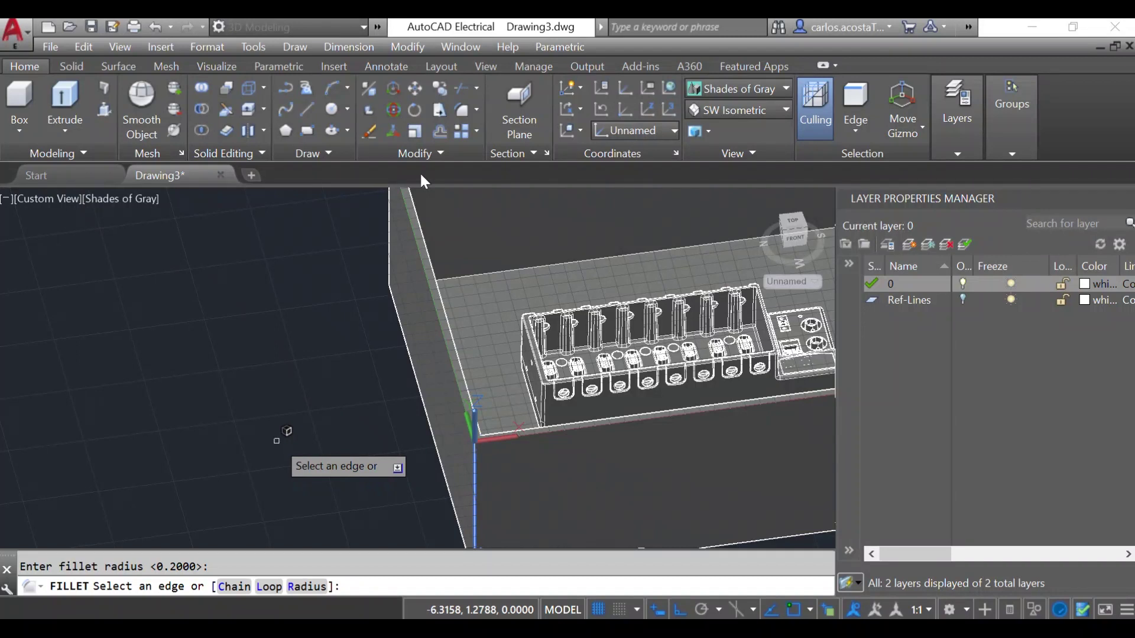
right_click(276, 441)
click(346, 252)
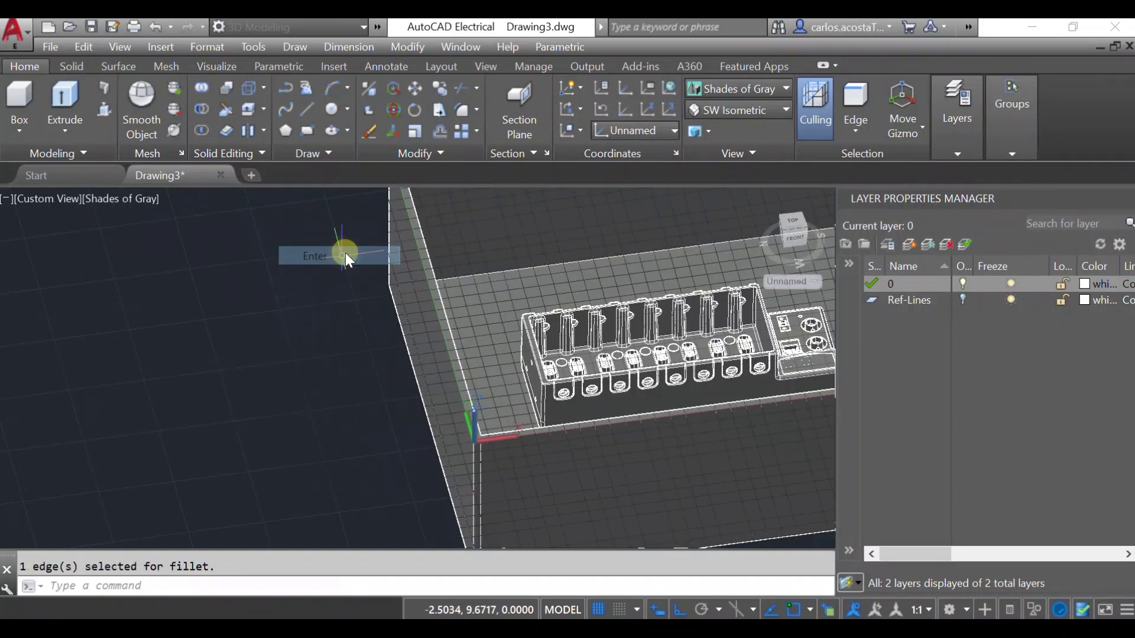
right_click(348, 261)
right_click(165, 403)
key(Escape)
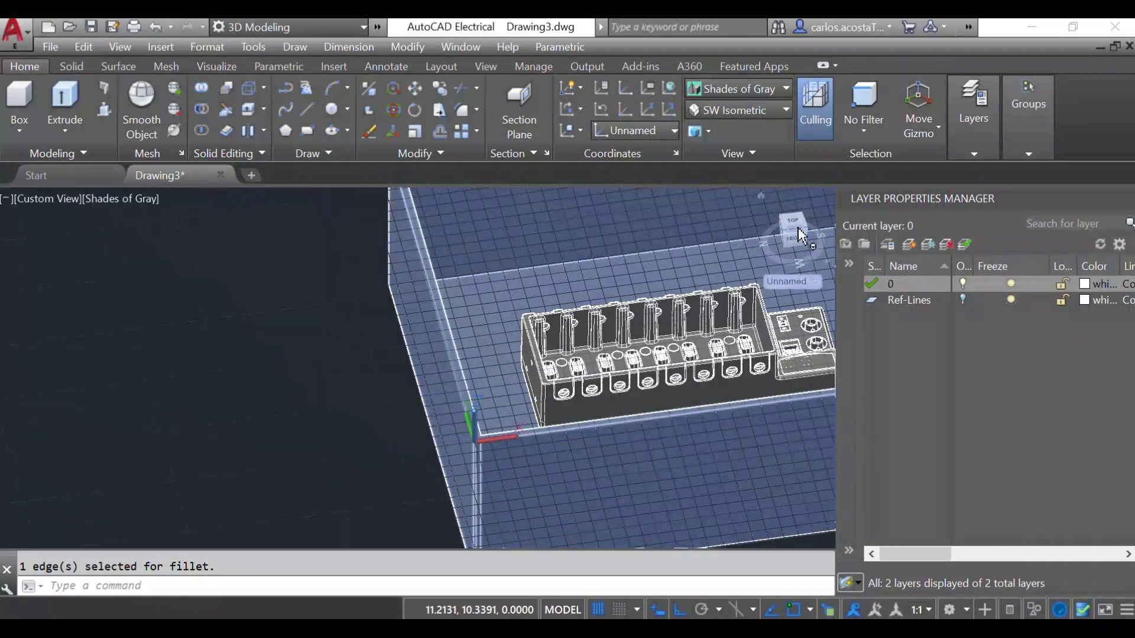
- Fillet the enclosure's remaining outer vertical edge, at the far end of its Y-axis side, with a 0.2 inch radius
scroll(106, 211, down, 5)
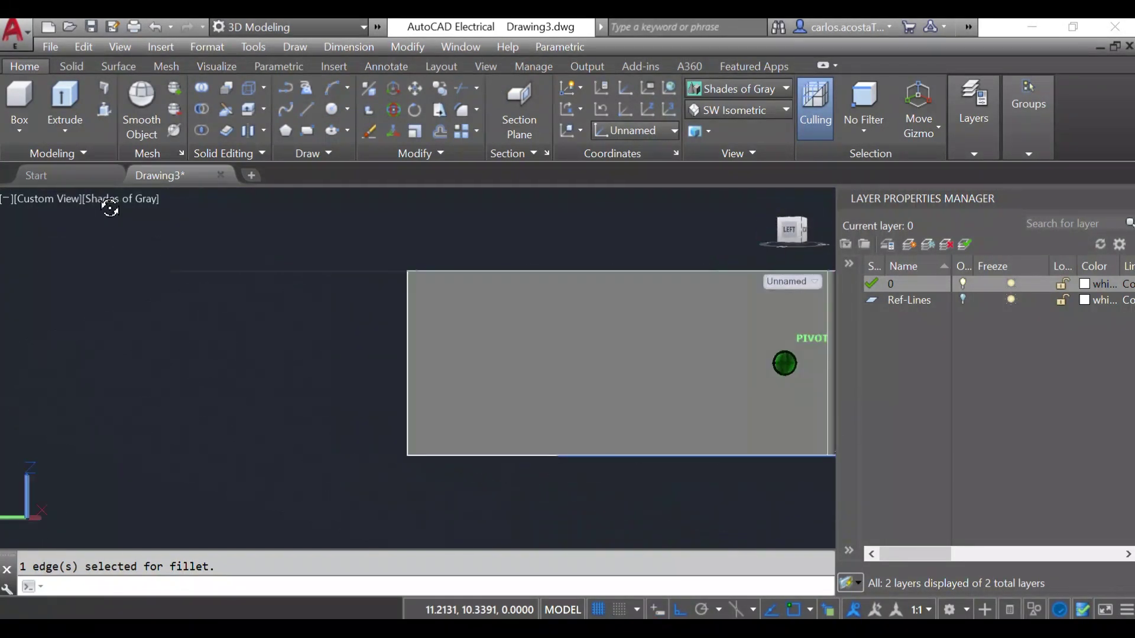
right_click(77, 227)
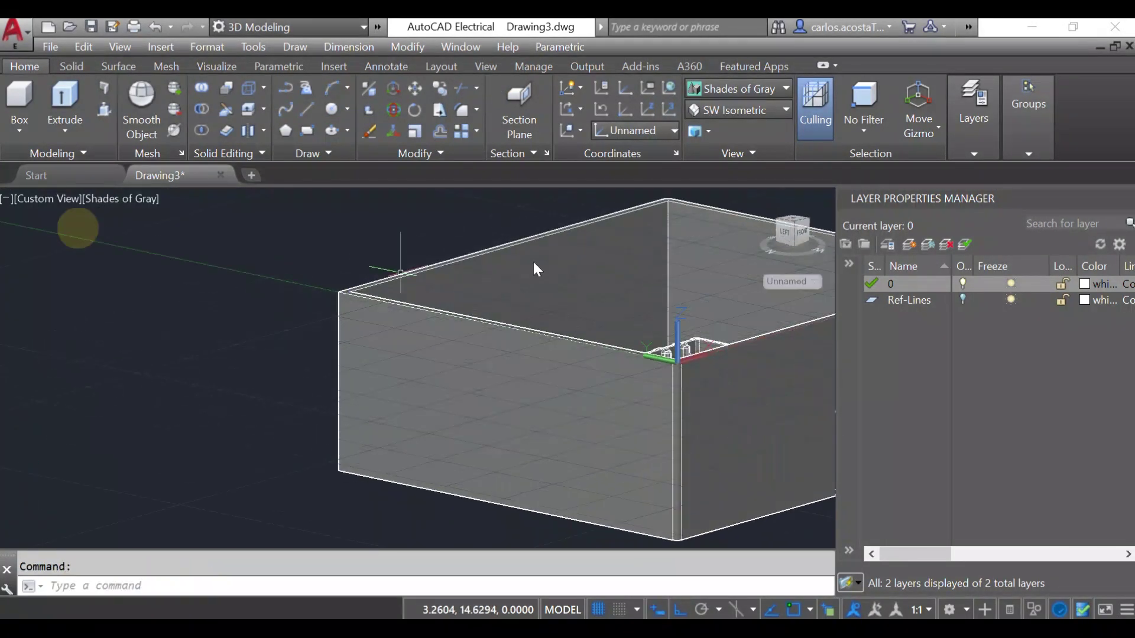
click(798, 229)
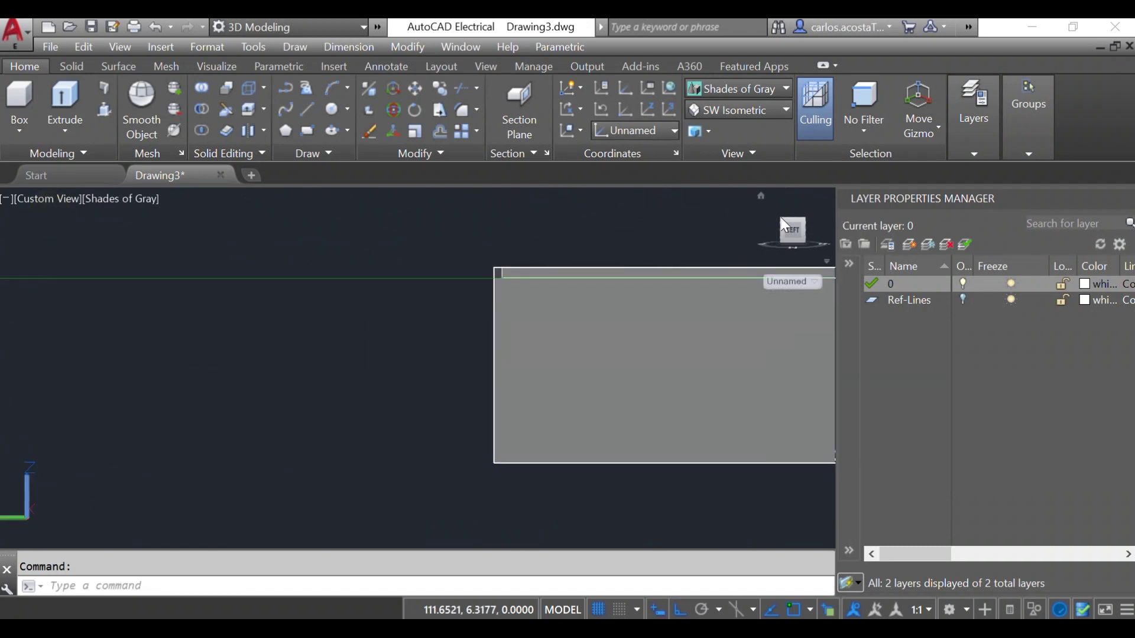
click(763, 211)
click(787, 227)
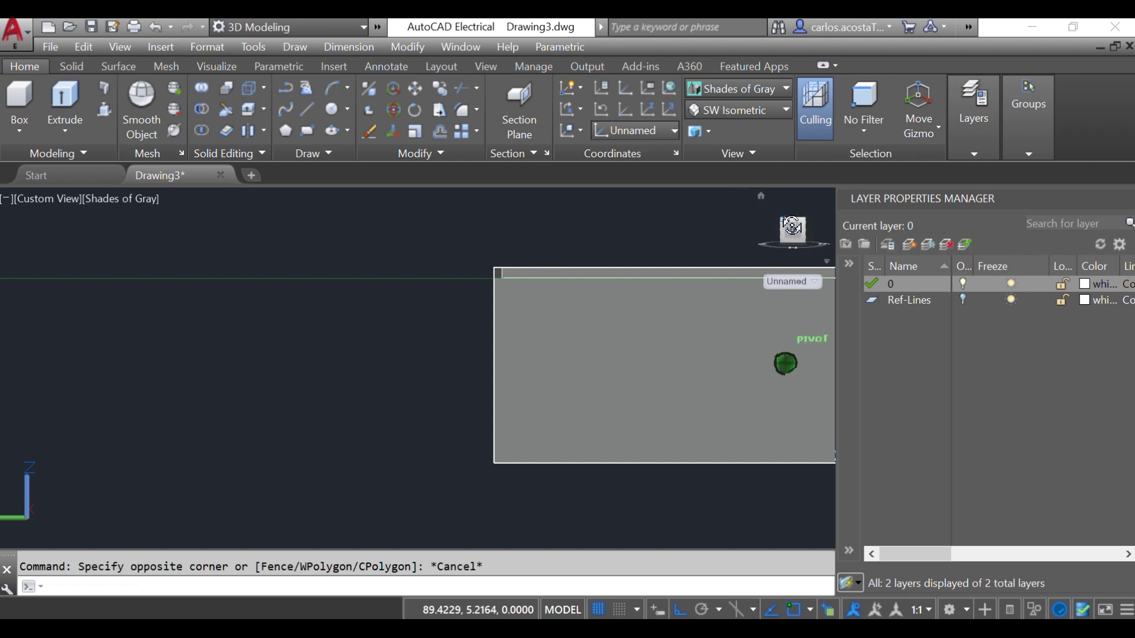
click(804, 230)
scroll(438, 397, down, 3)
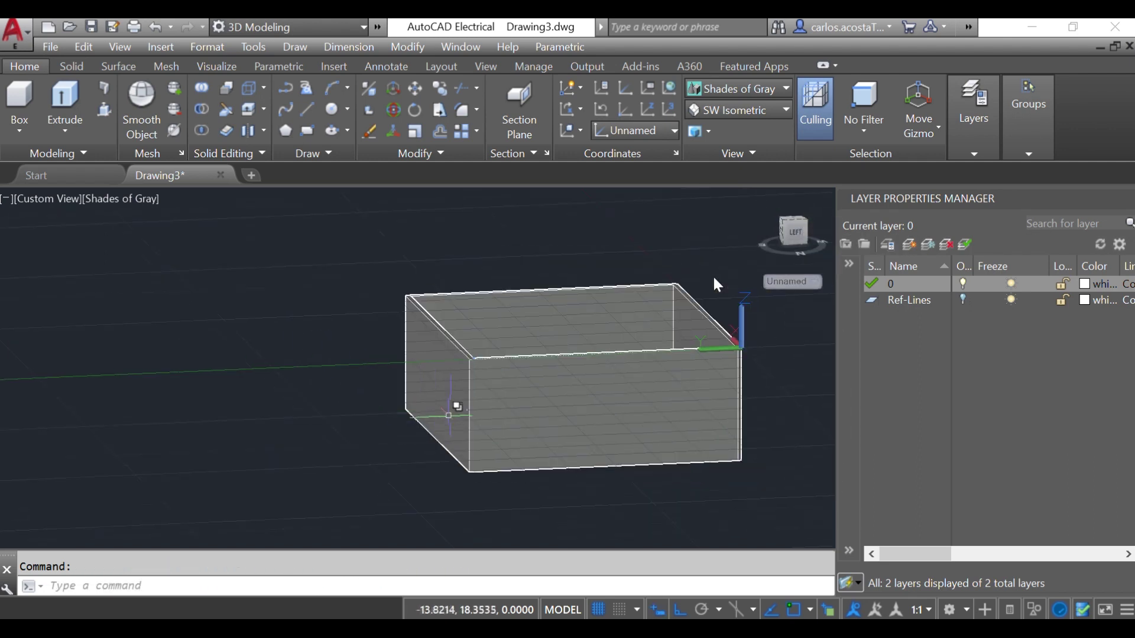
scroll(506, 417, up, 6)
key(Escape)
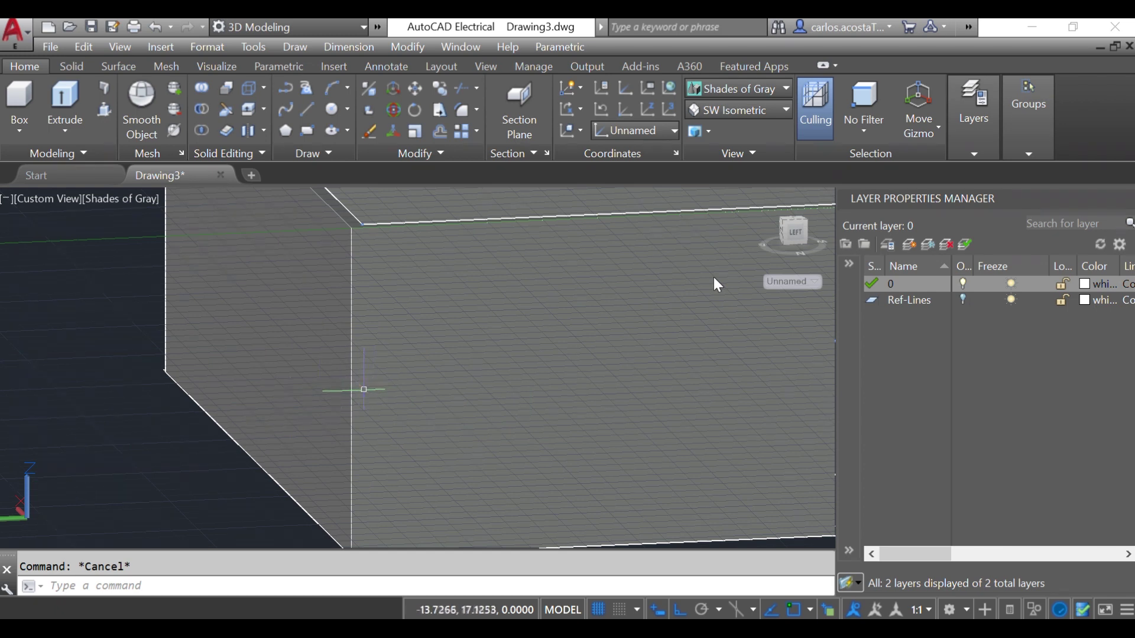
right_click(145, 471)
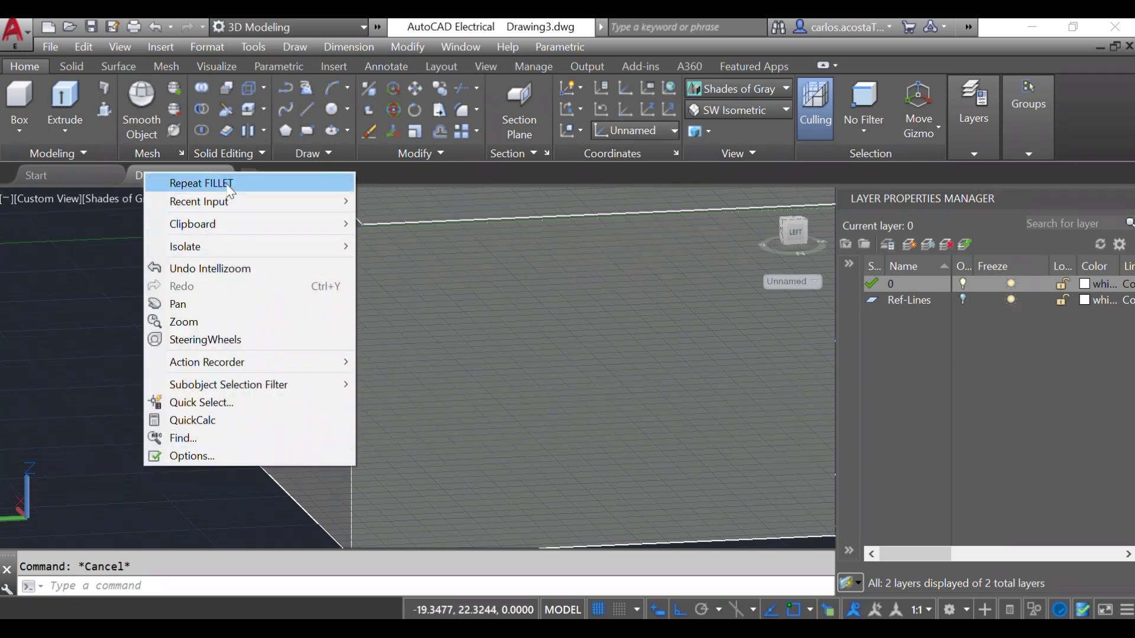
click(224, 183)
click(352, 338)
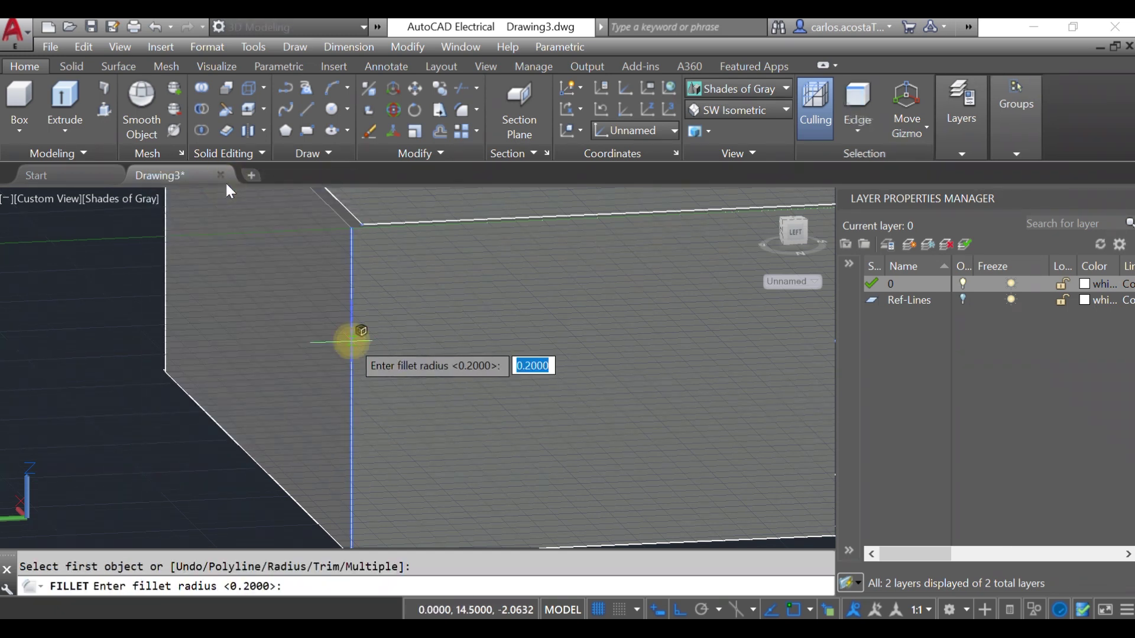
key(Return)
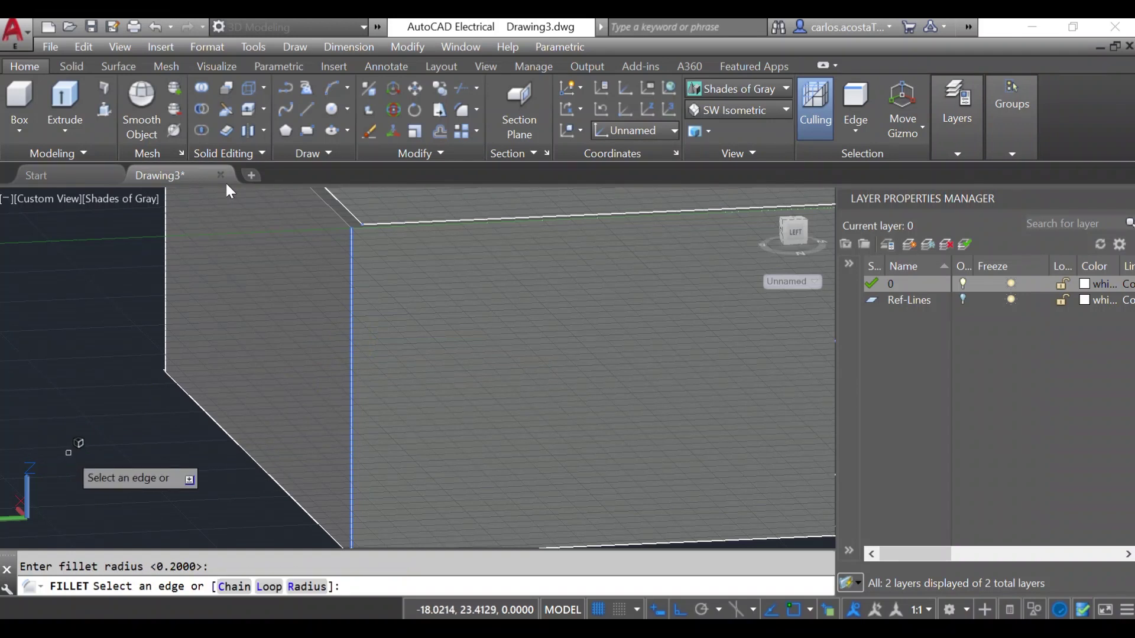
right_click(91, 325)
click(127, 334)
scroll(124, 332, down, 2)
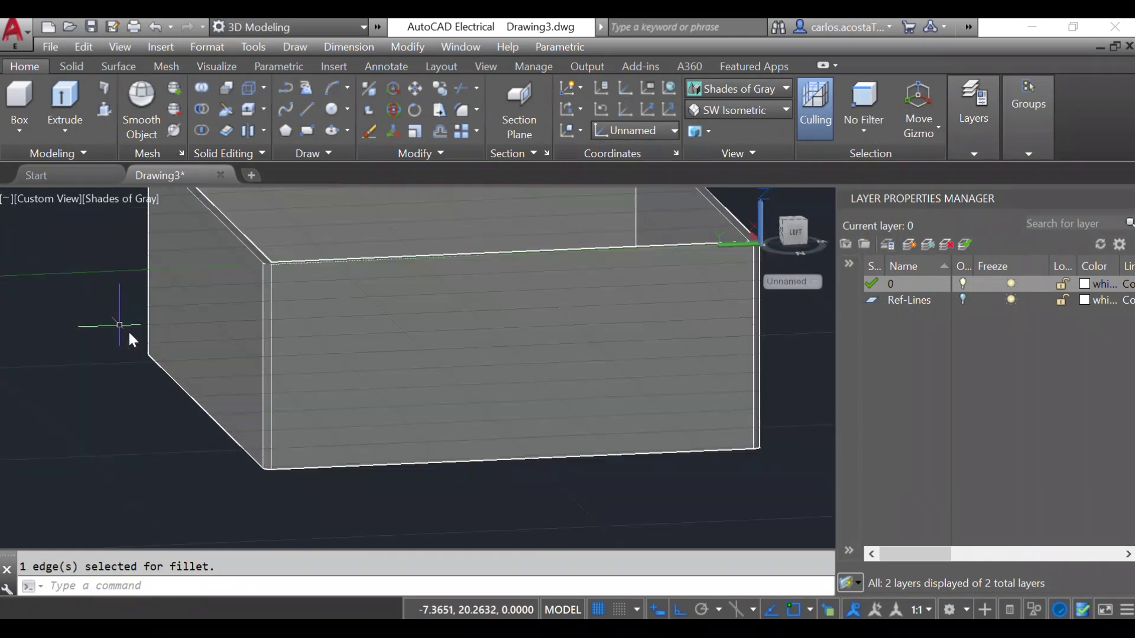
- Show the model in the SE Isometric view with the Shades of Gray style and set the UCS back to World
click(732, 111)
click(731, 88)
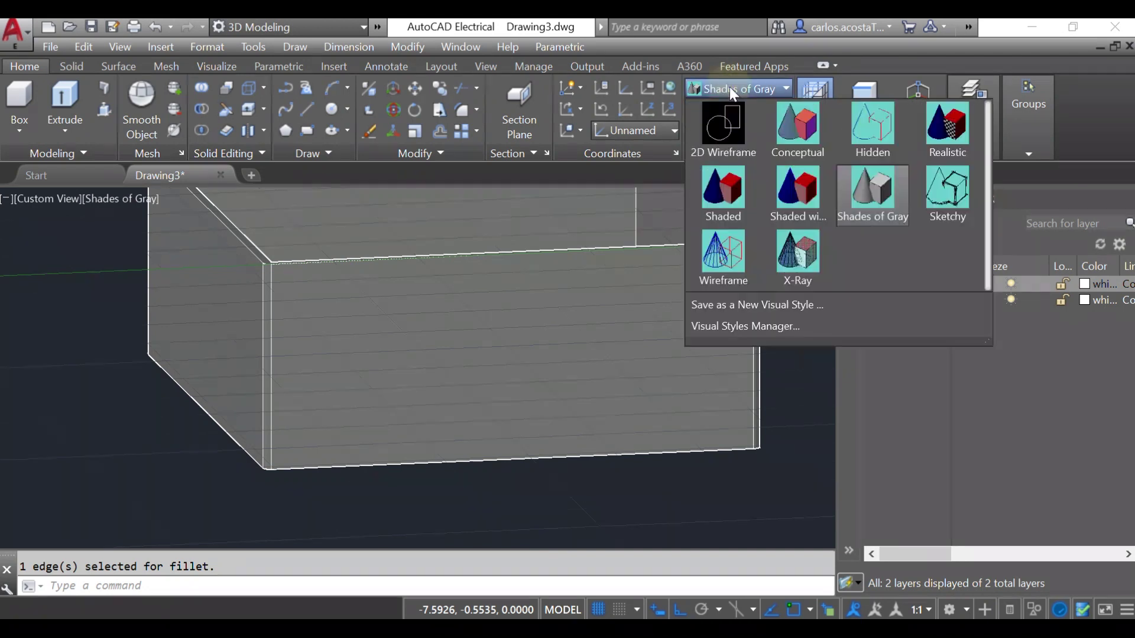
click(873, 190)
click(739, 110)
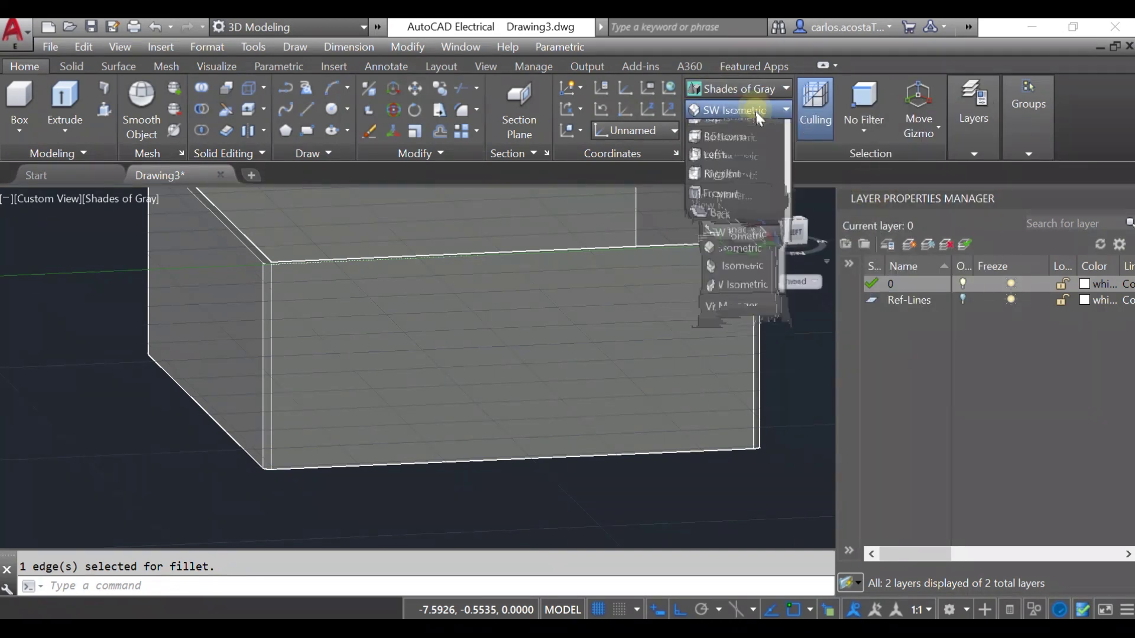
click(760, 256)
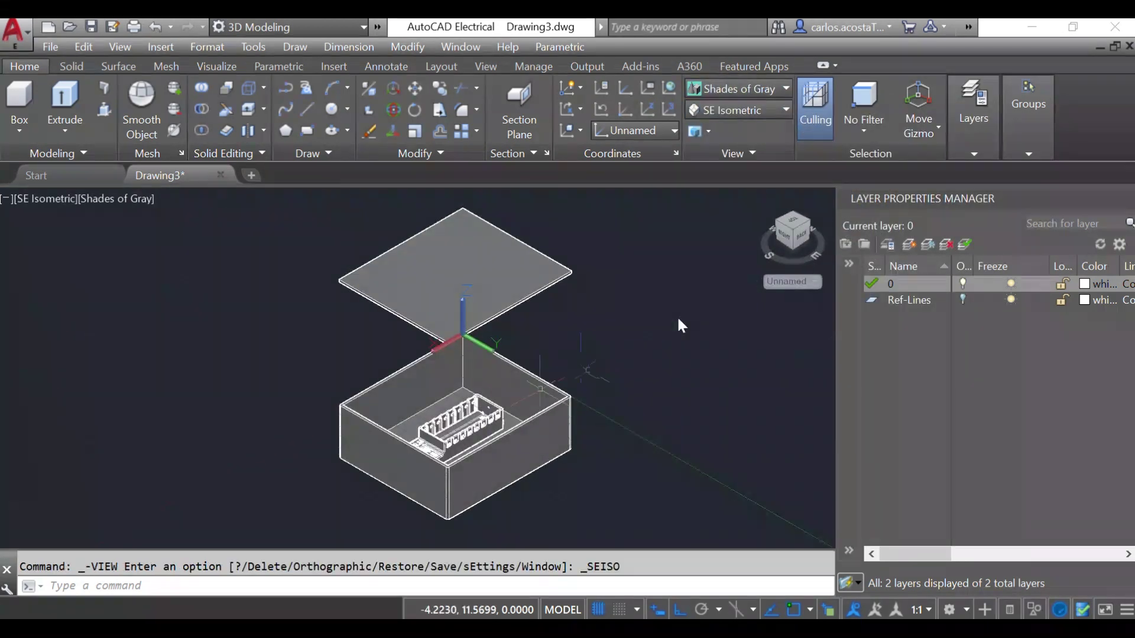
click(624, 135)
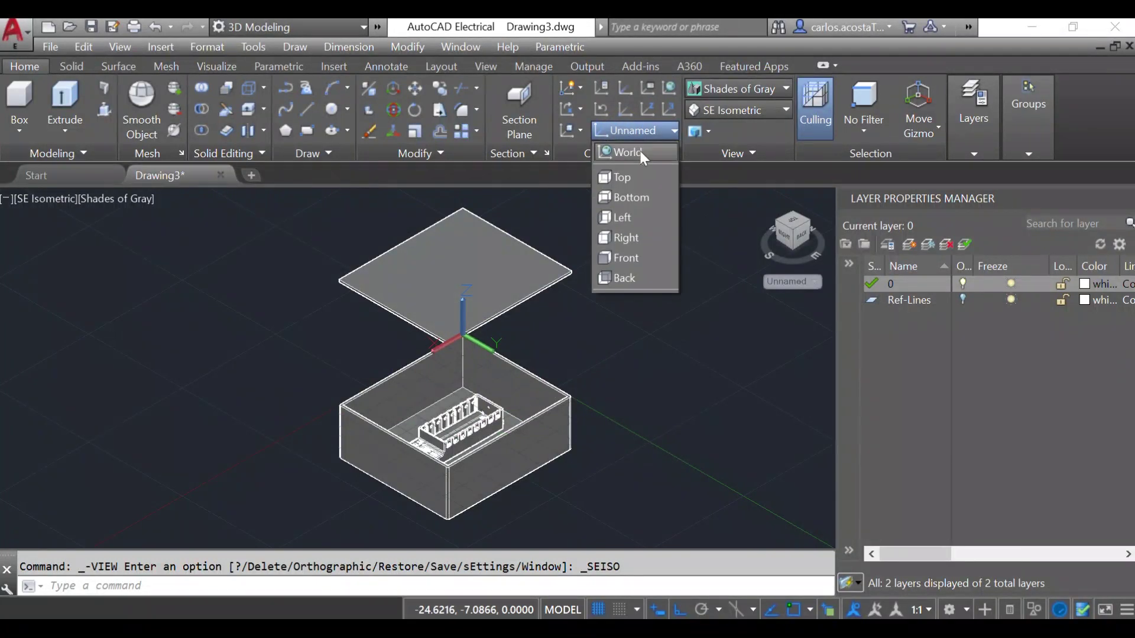
click(637, 148)
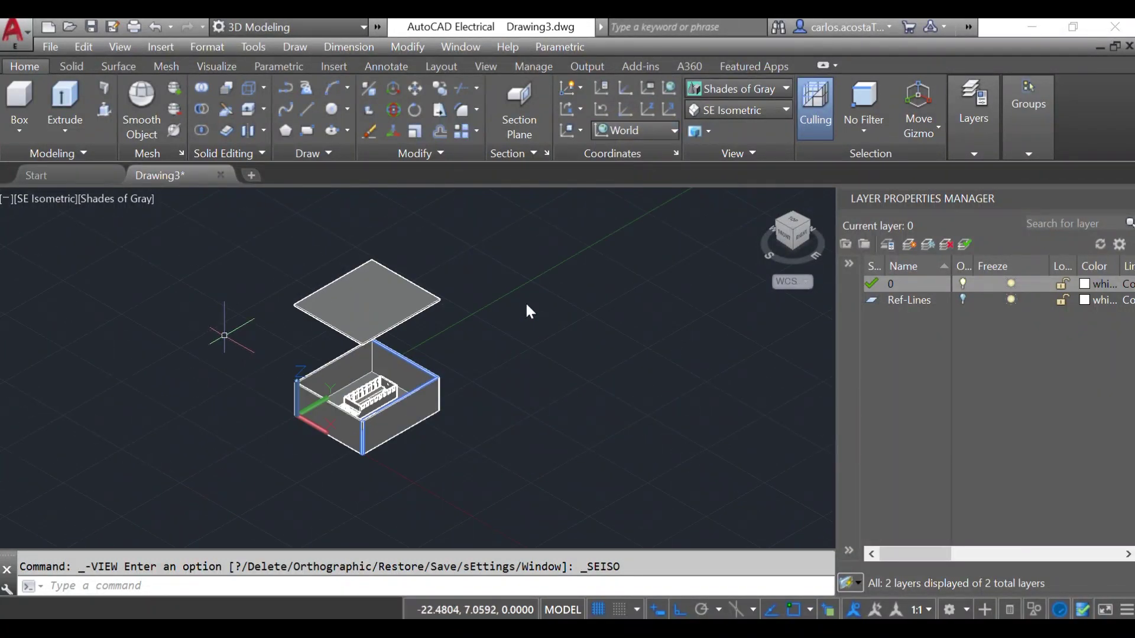
- Examine the filleted enclosure, the module inside it and the raised lid up close and as a whole
scroll(526, 302, up, 5)
key(Escape)
scroll(526, 304, down, 4)
click(701, 374)
key(Escape)
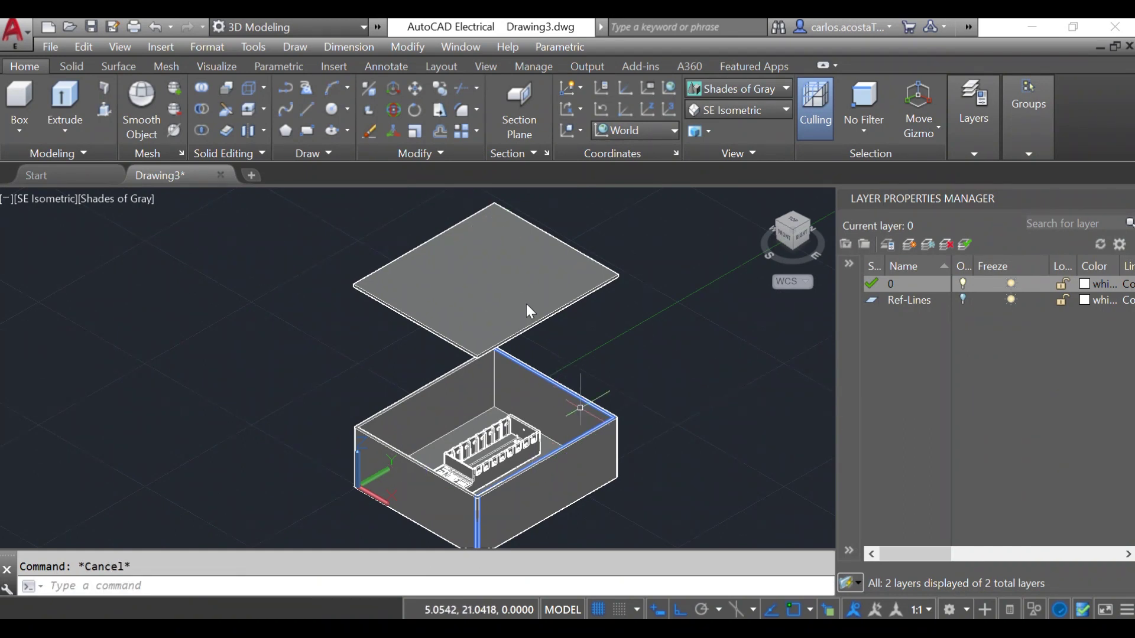
scroll(558, 388, up, 2)
scroll(430, 421, down, 4)
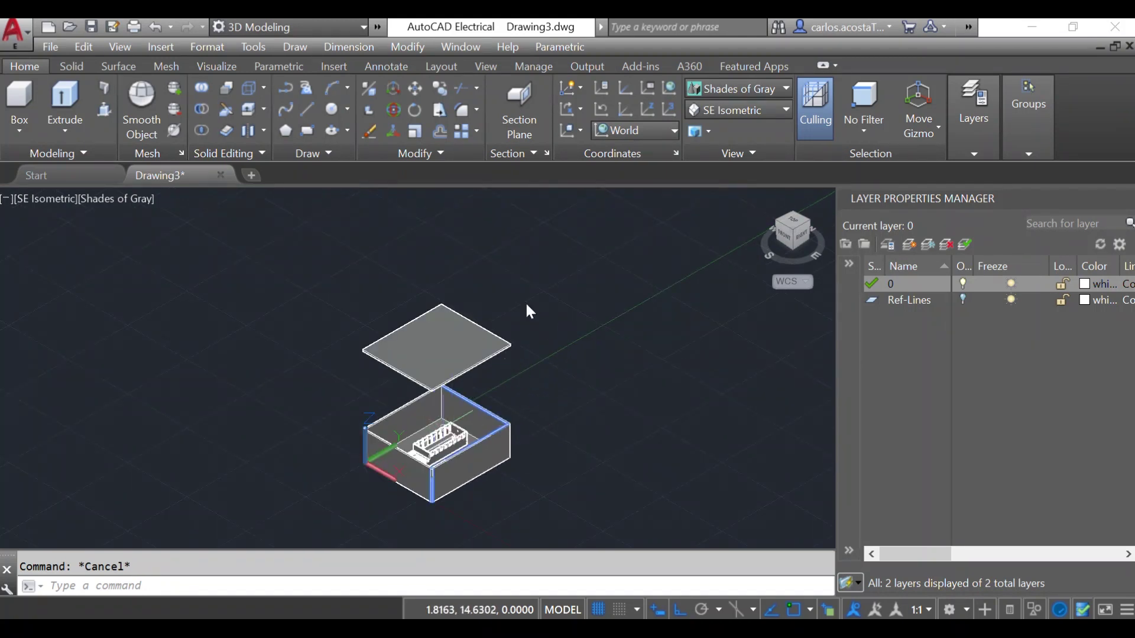
scroll(455, 421, up, 3)
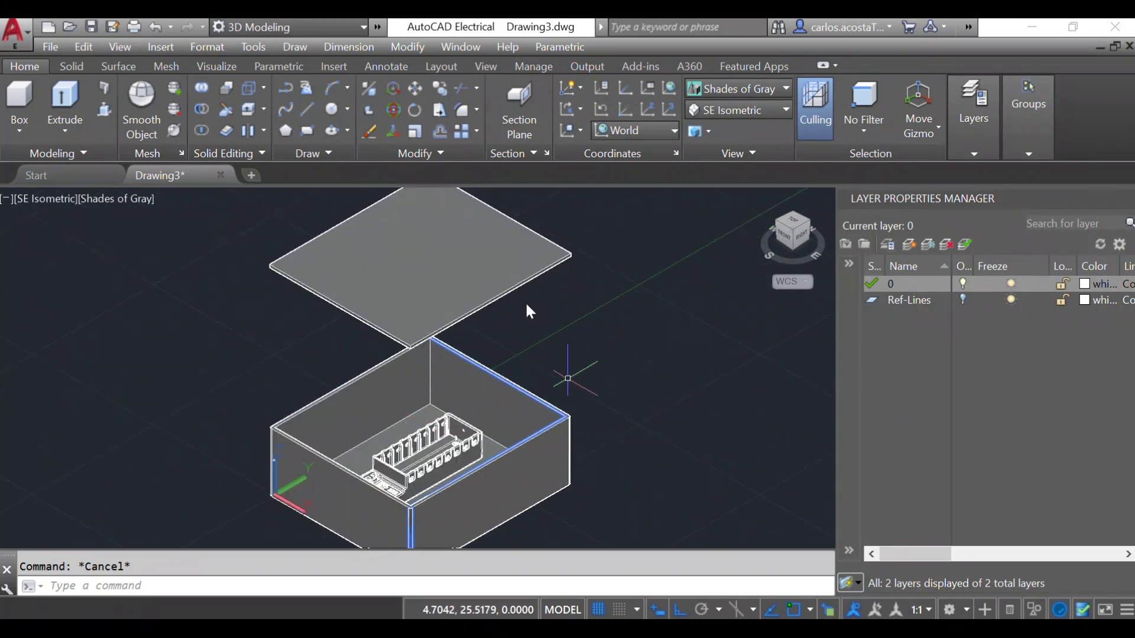